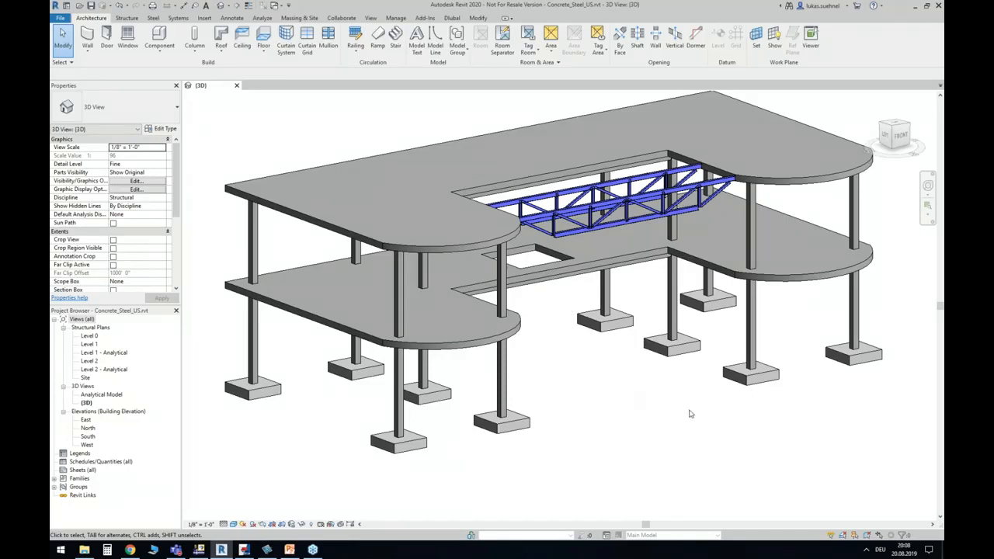
Inspect the type and properties of the lower-level concrete column beside the rounded slab edge at the front.
ctrl+middle_drag(702, 419, 673, 420)
shift+middle_drag(564, 388, 619, 414)
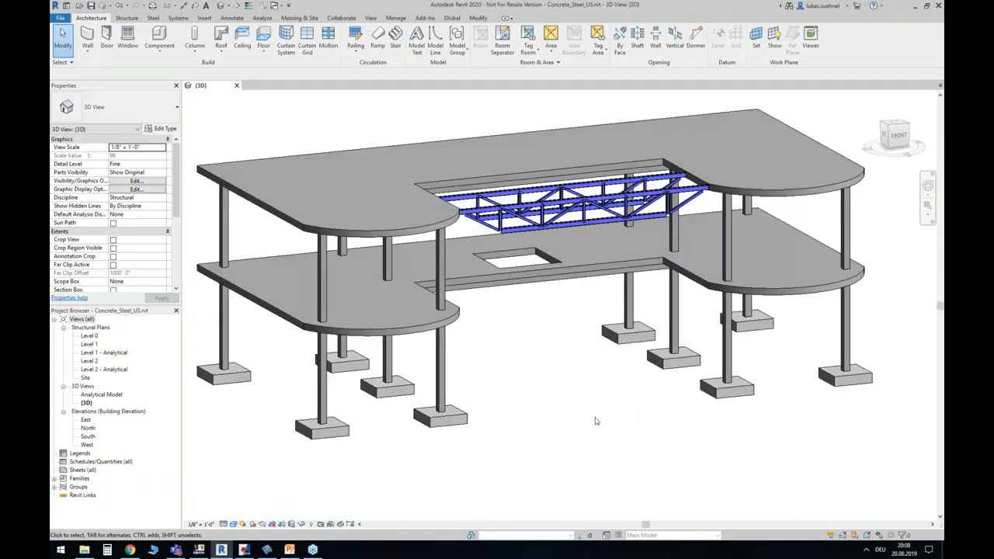
middle_drag(558, 418, 612, 430)
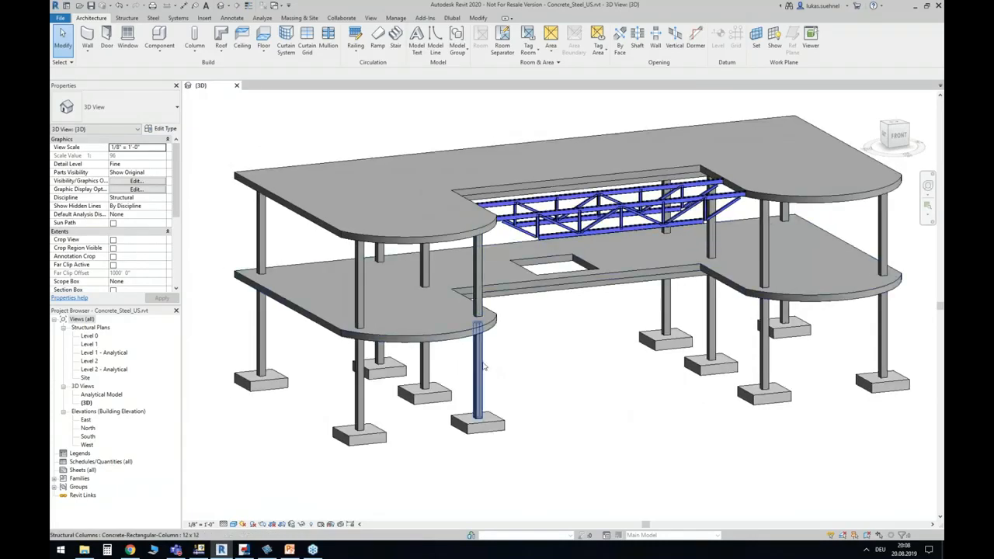
click(489, 391)
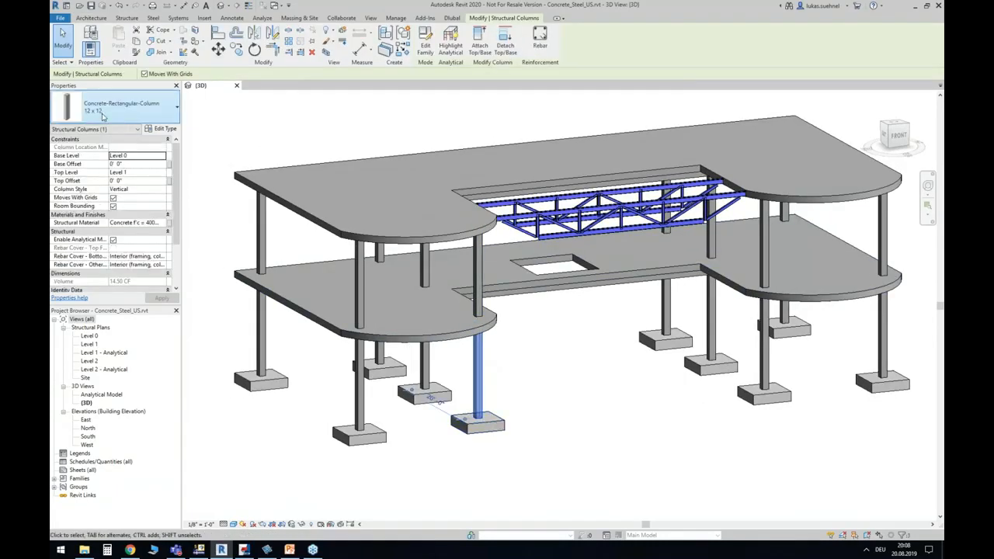
click(527, 356)
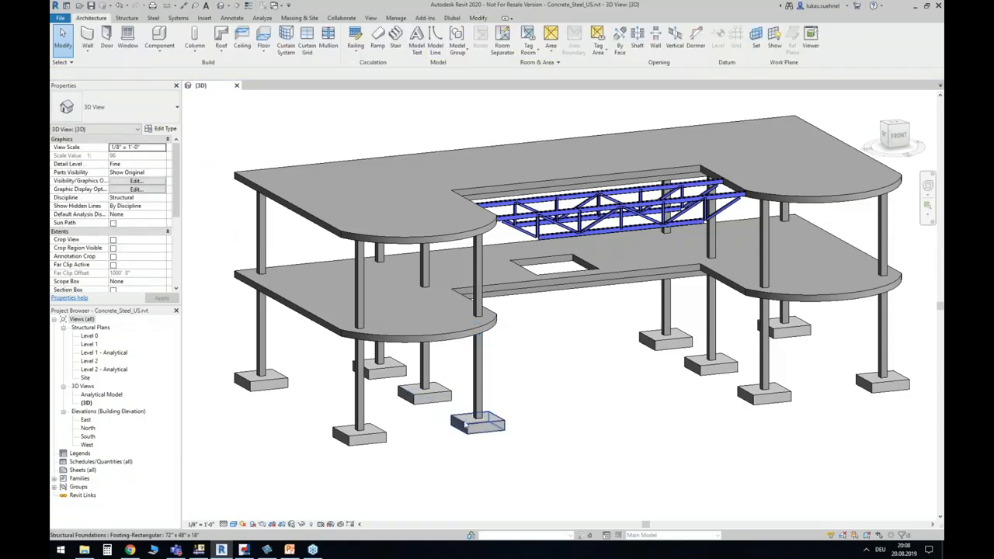
Examine the floor slab opening and the concrete beams beneath the slabs from below and above.
middle_drag(554, 357, 555, 423)
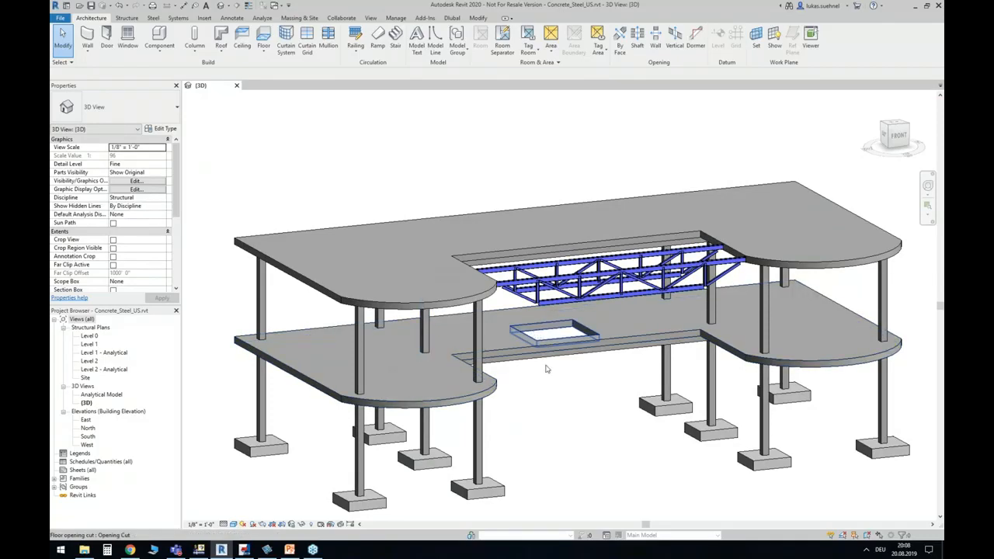
shift+middle_drag(546, 369, 619, 310)
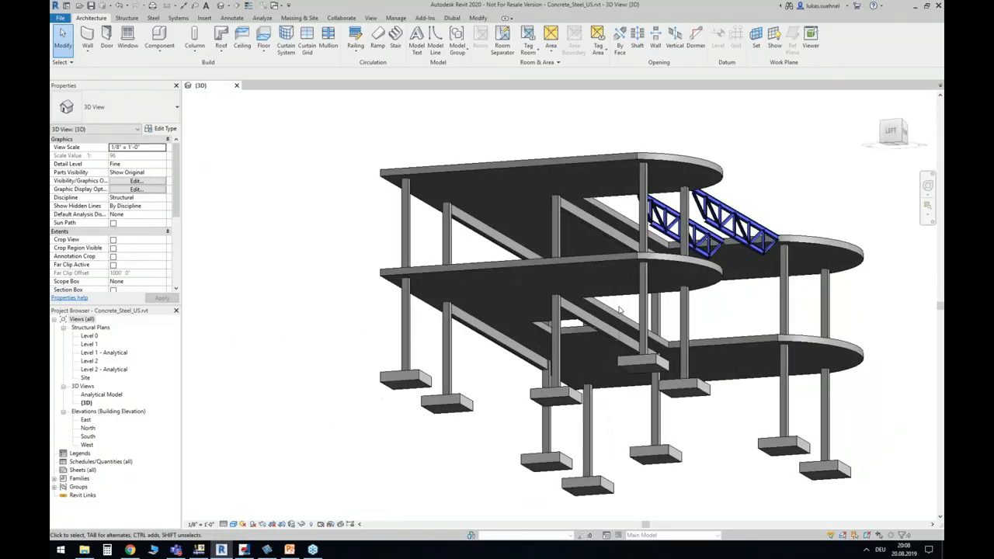
scroll(504, 325, up, 3)
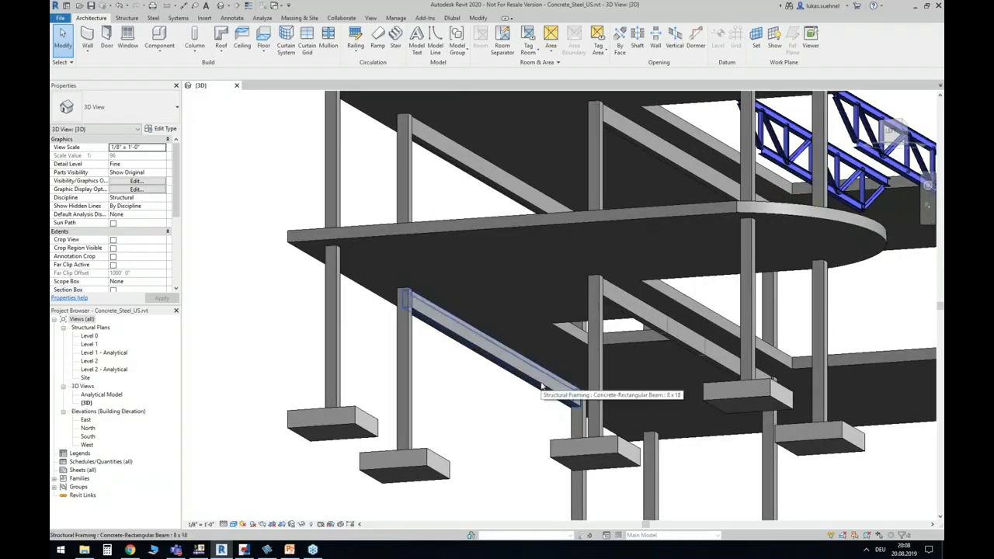
scroll(534, 350, down, 5)
shift+middle_drag(533, 350, 522, 408)
scroll(497, 343, up, 8)
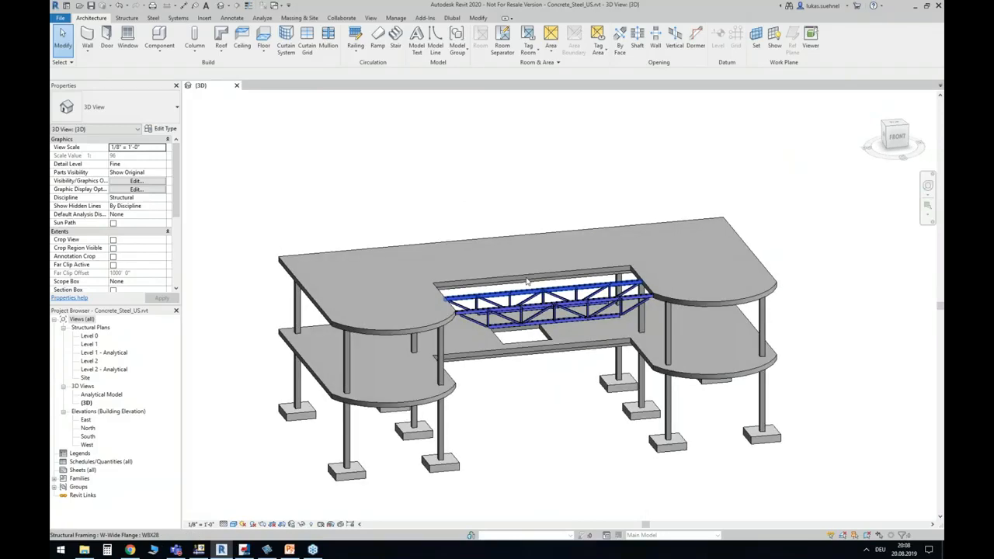
Inspect the two steel trusses up close and check the properties of the front truss's top chord.
shift+middle_drag(497, 343, 466, 382)
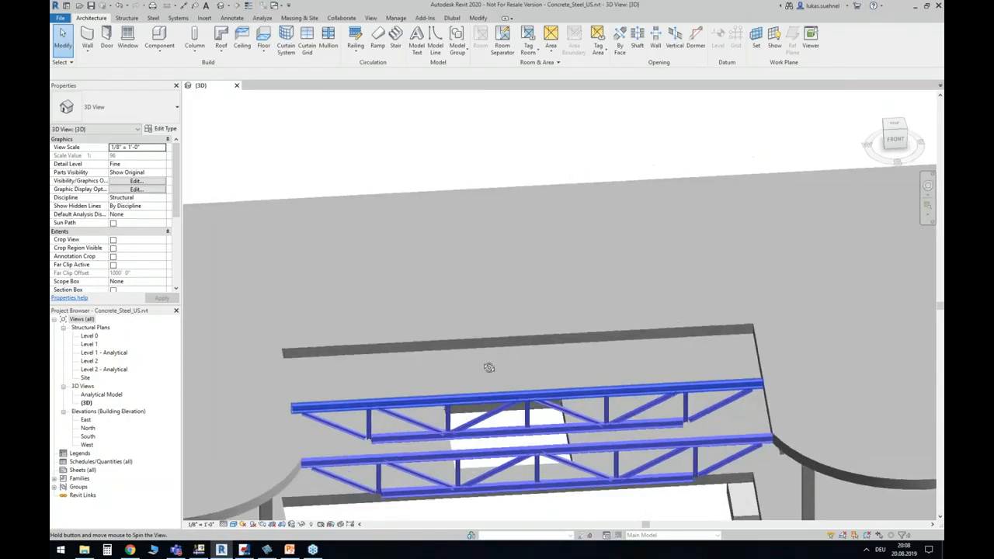
scroll(466, 381, up, 4)
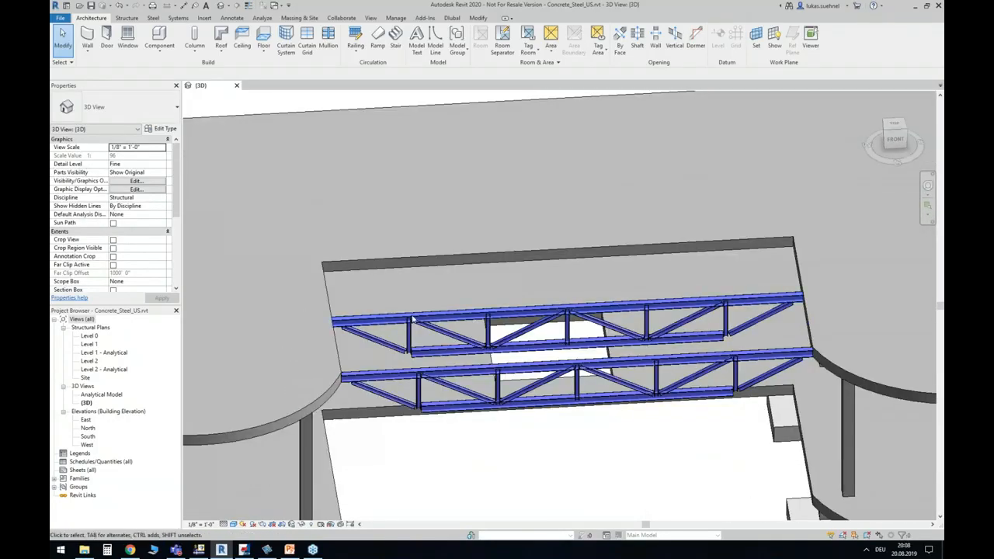
scroll(431, 435, up, 5)
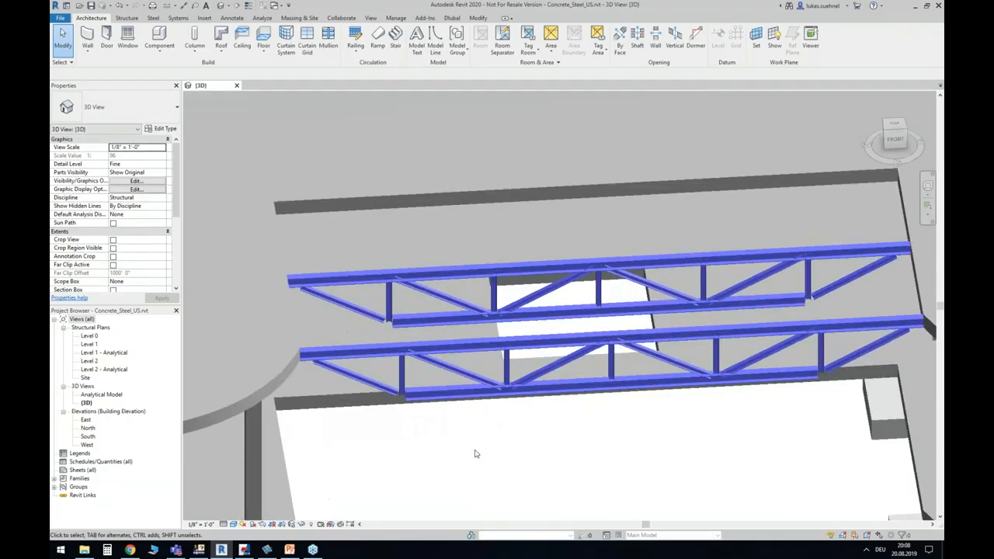
click(428, 314)
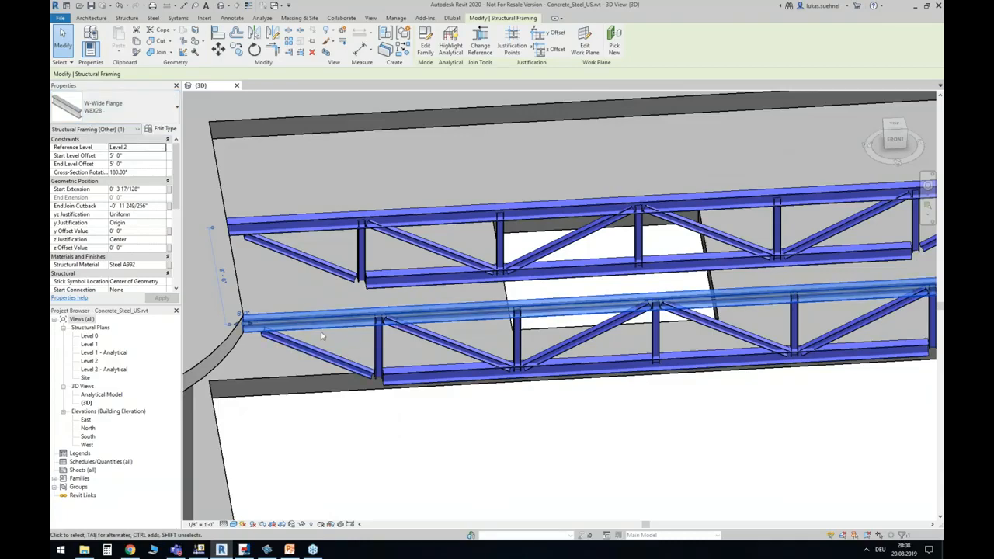
scroll(321, 335, down, 3)
shift+middle_drag(428, 382, 477, 395)
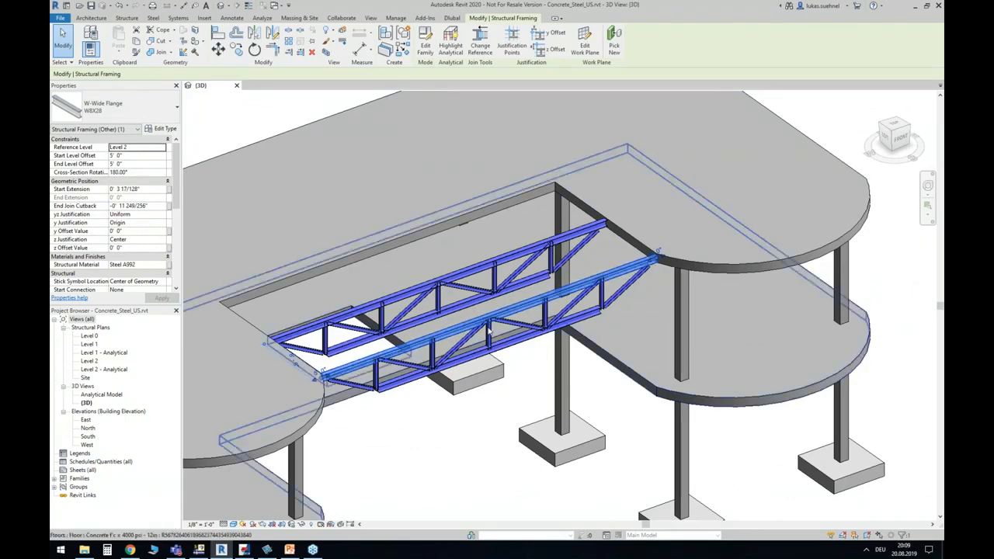
click(507, 425)
scroll(537, 380, down, 2)
shift+middle_drag(500, 440, 534, 392)
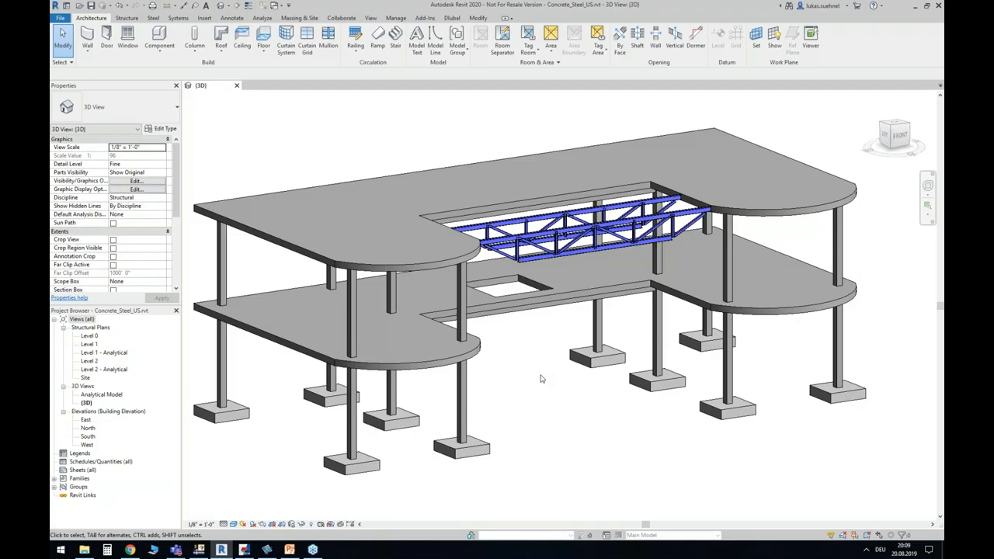
scroll(541, 379, down, 1)
middle_drag(531, 409, 534, 393)
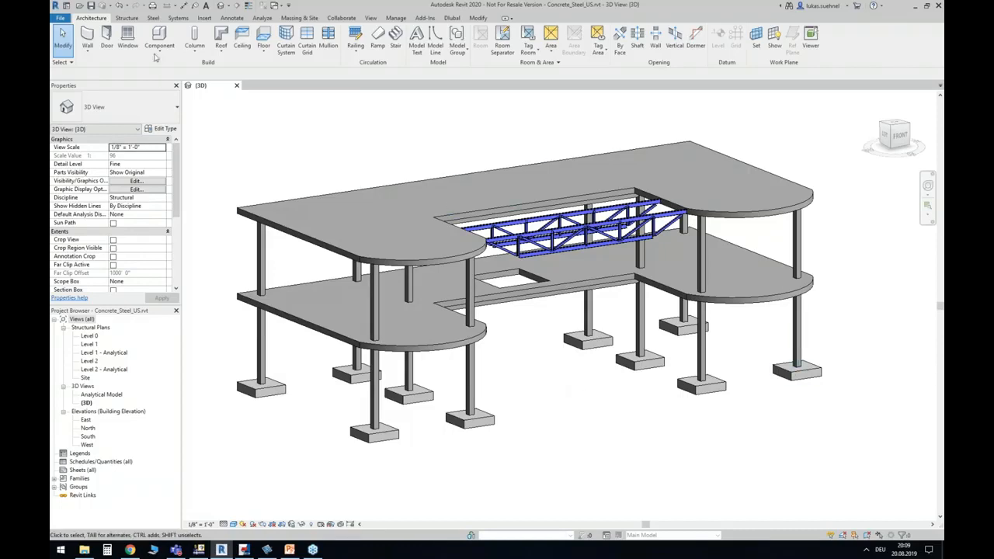
Check the Enable Analytical Model option in the properties for new structural walls and new beams, leaving both commands without placing anything.
click(126, 18)
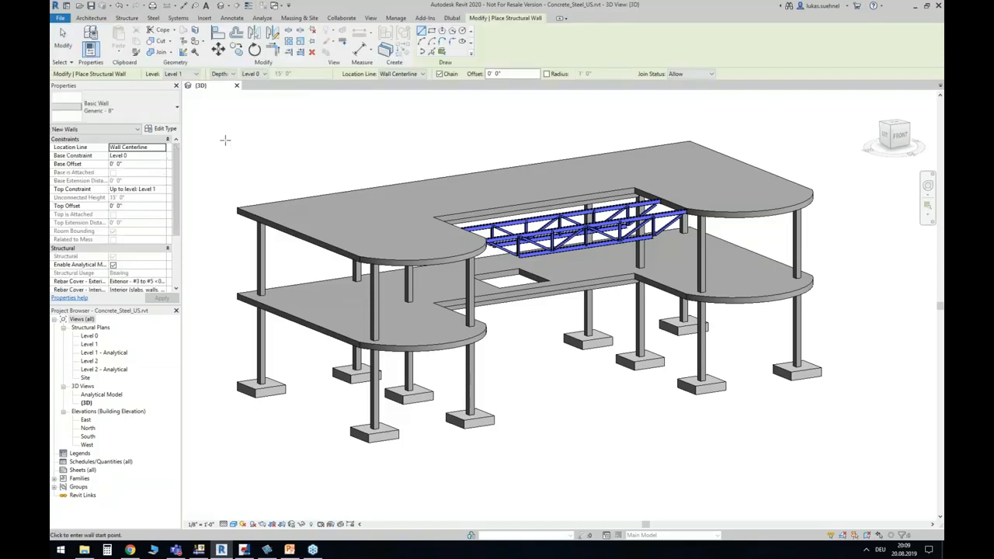
drag(177, 158, 175, 188)
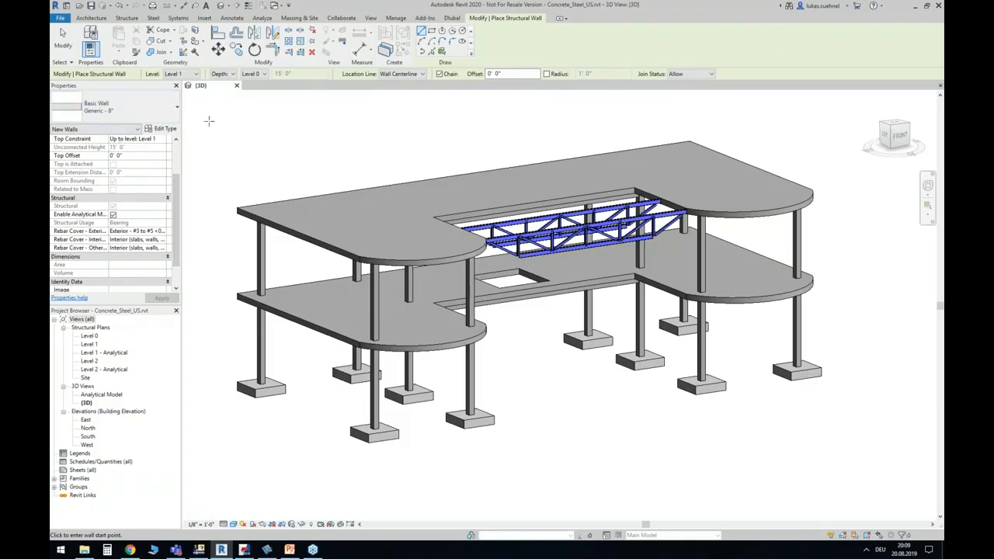
key(Escape)
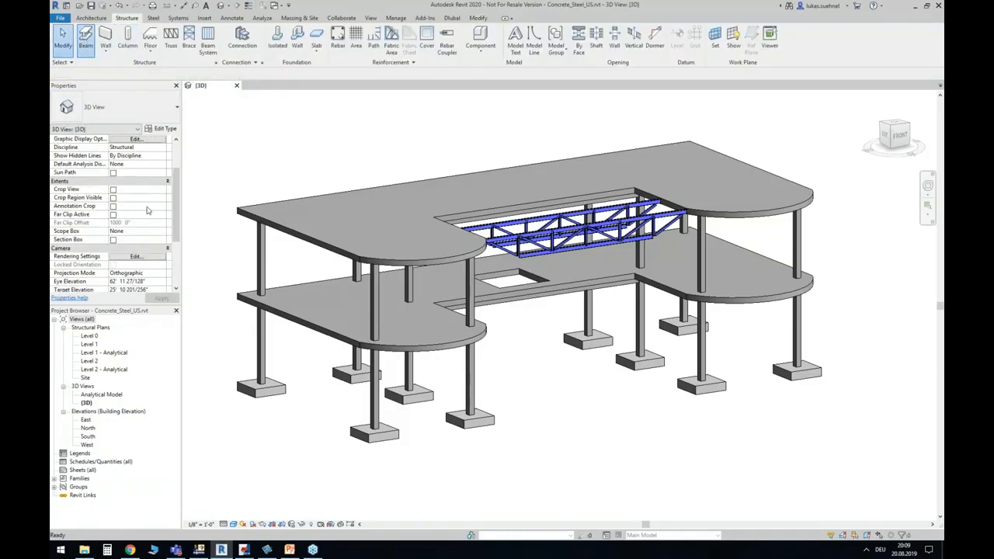
scroll(95, 219, down, 5)
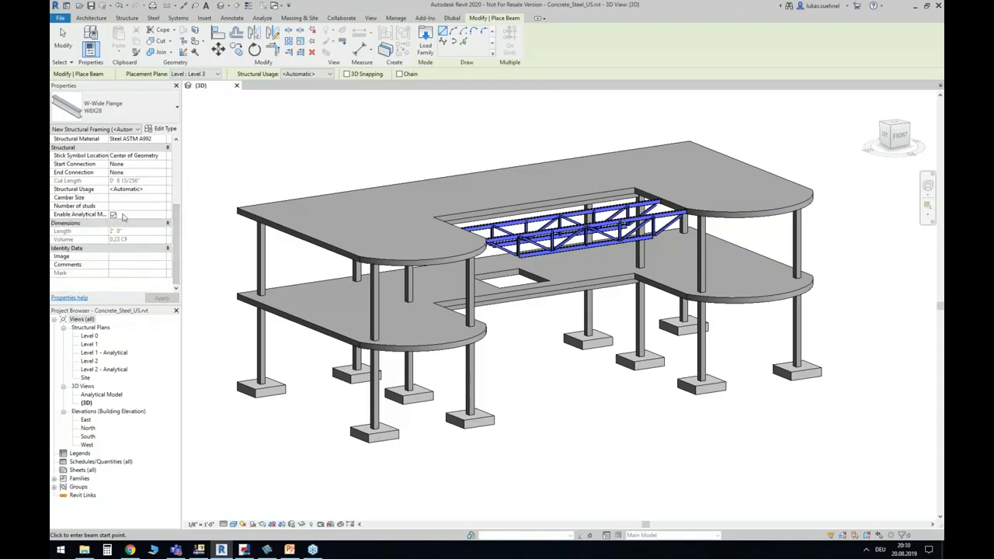
click(114, 215)
key(Escape)
key(Escape)
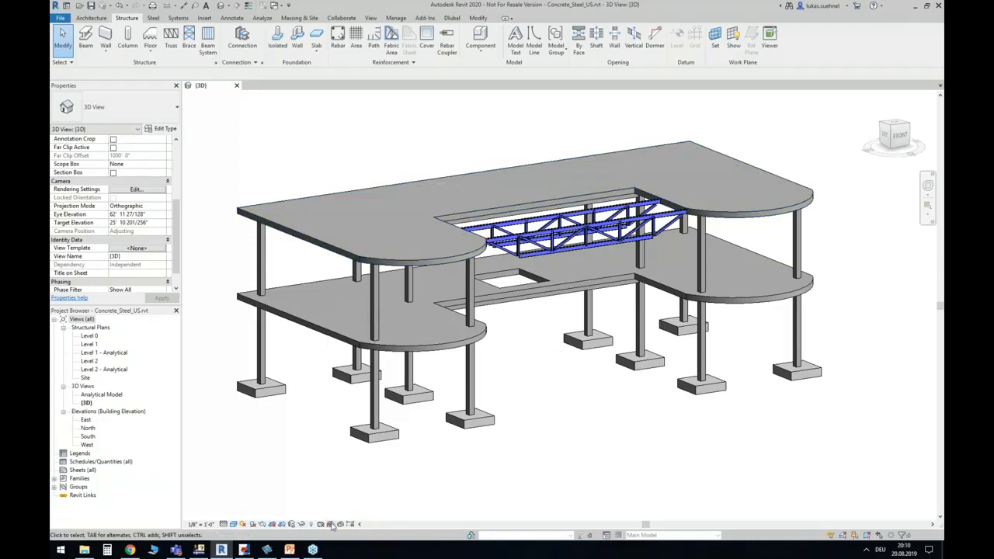
Show the analytical model in the 3D view and set the visual style to Wireframe.
click(332, 525)
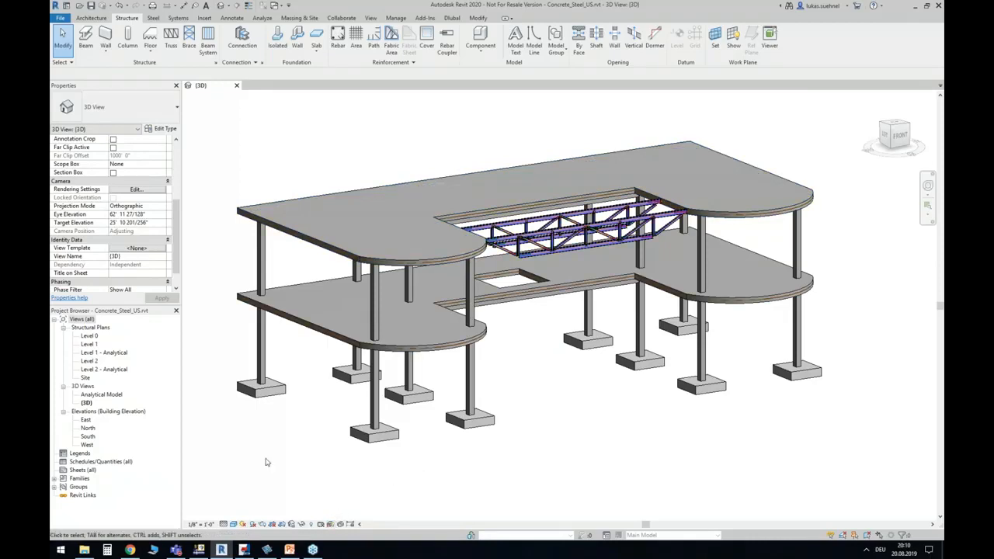
click(234, 525)
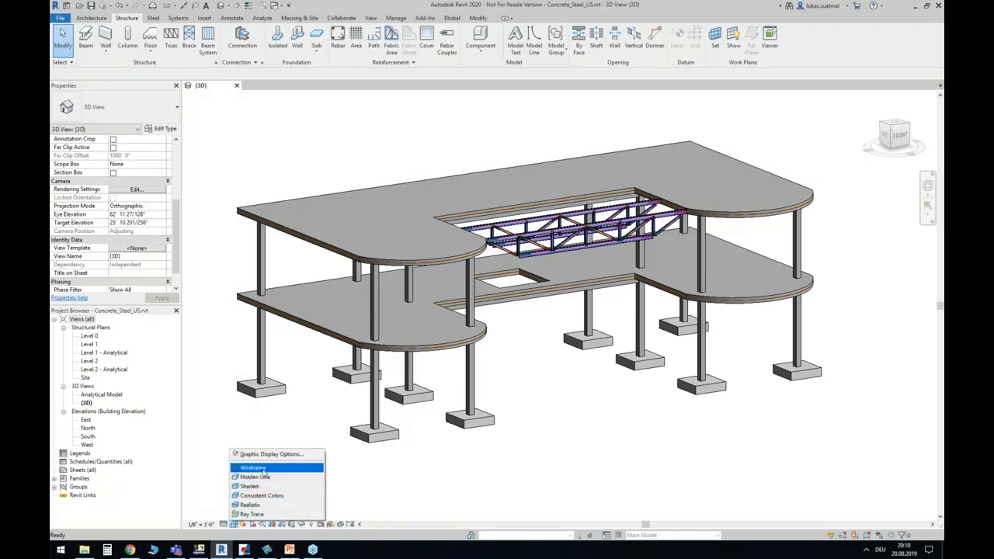
click(254, 467)
Examine the analytical lines of the slabs, columns and beams against their physical outlines.
shift+middle_drag(516, 371, 557, 368)
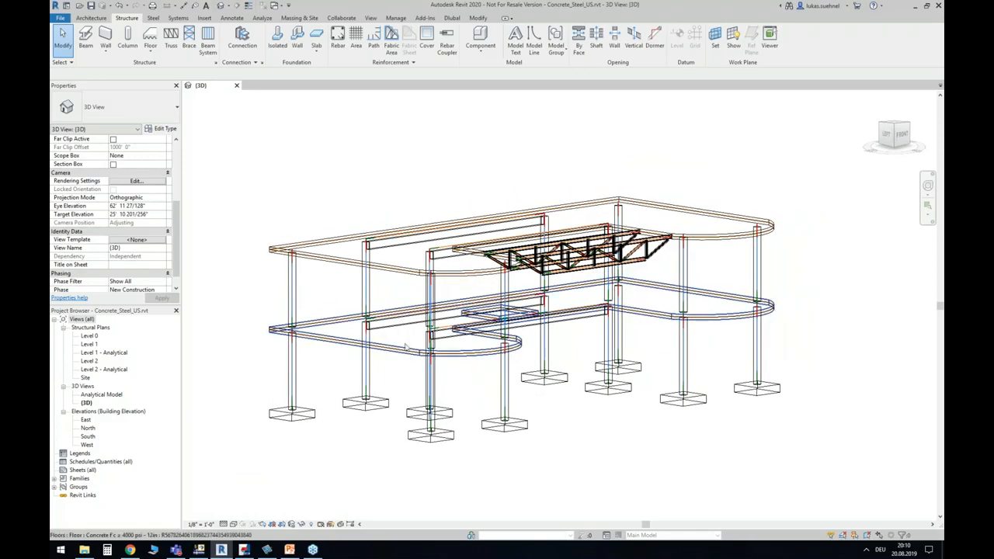
scroll(283, 365, up, 4)
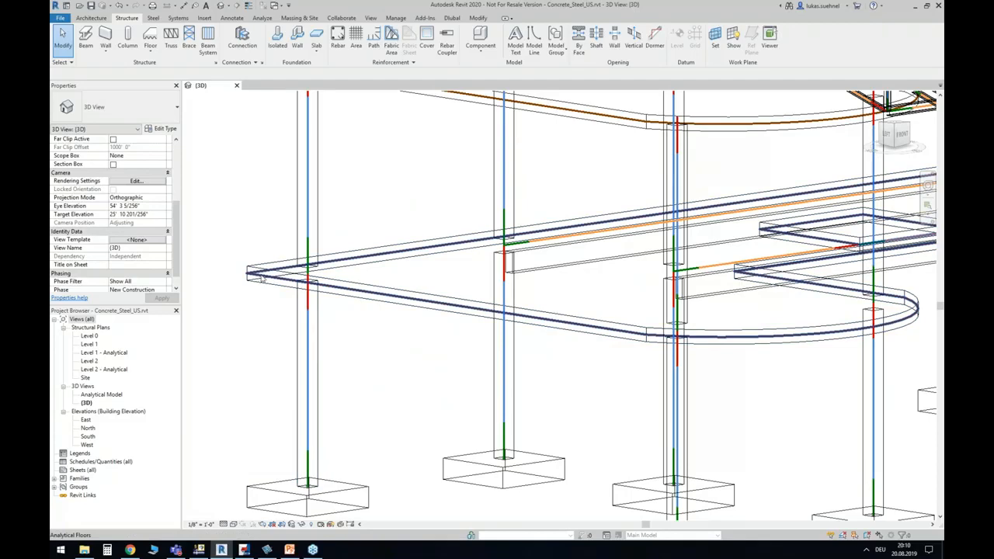
scroll(258, 275, down, 3)
shift+middle_drag(639, 375, 584, 369)
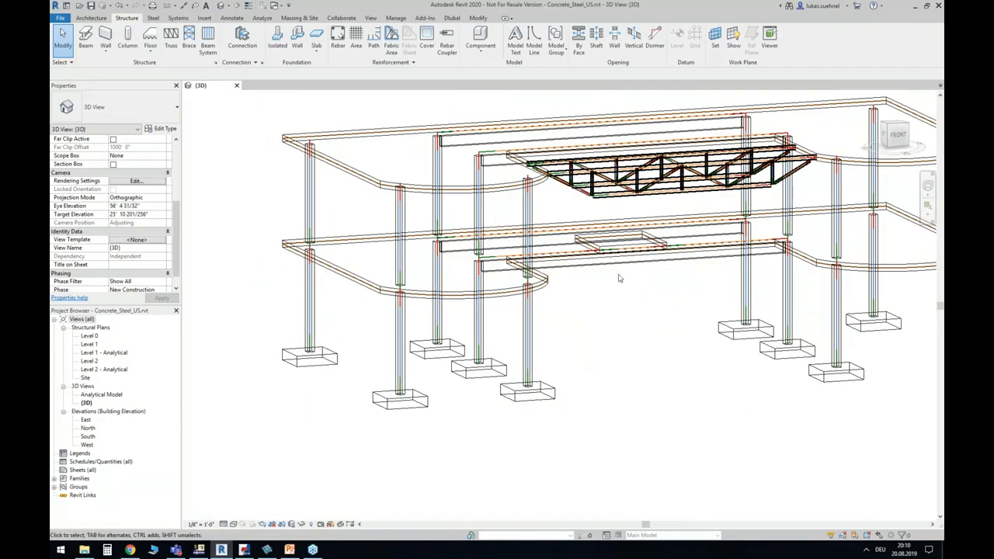
middle_drag(619, 278, 604, 311)
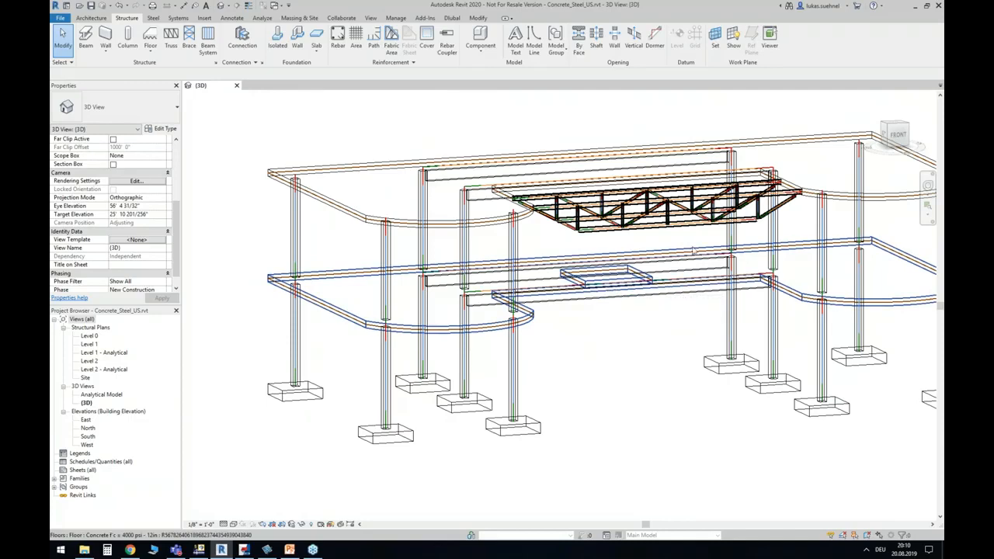
Select the first vertical member of the front steel truss and review its Analytical Columns properties, including alignment and releases.
scroll(608, 188, up, 5)
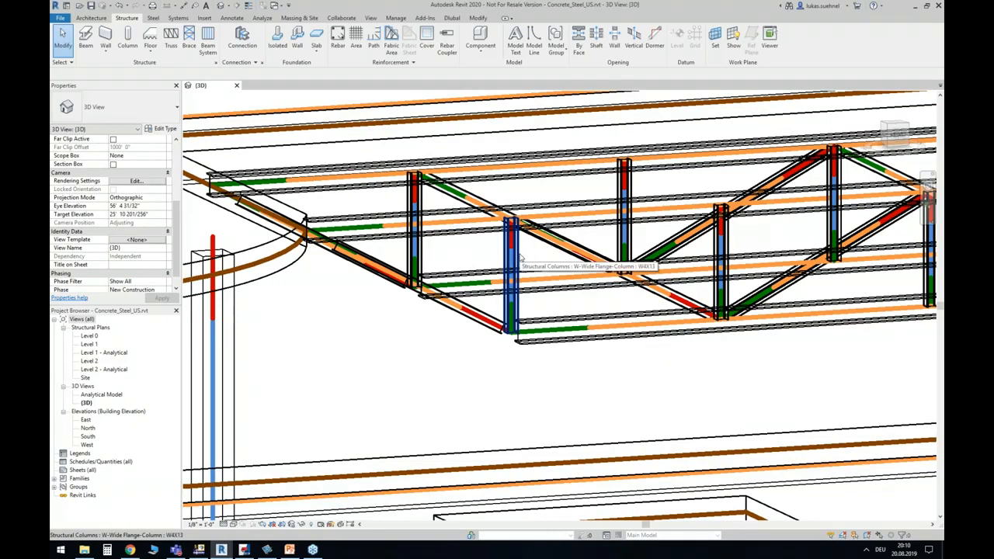
click(519, 259)
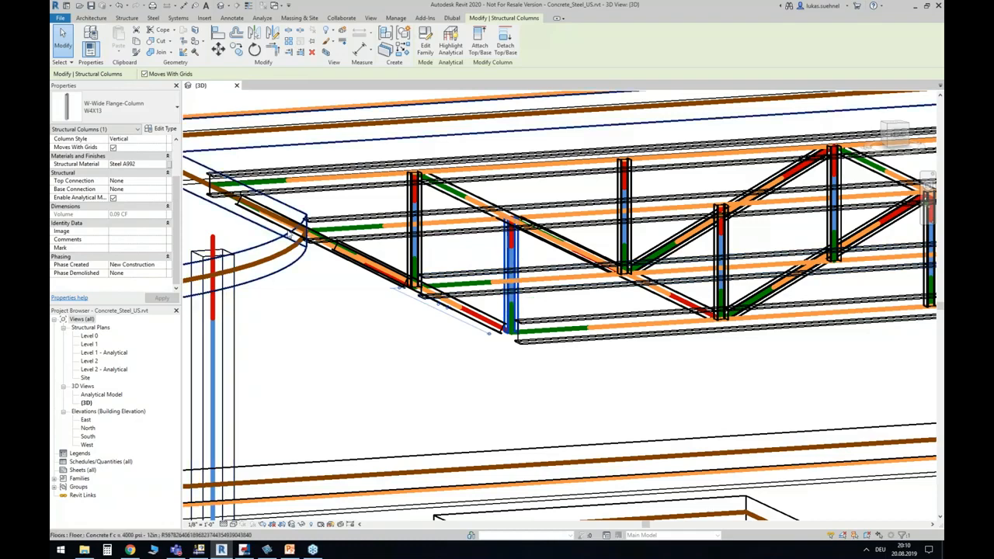
click(99, 130)
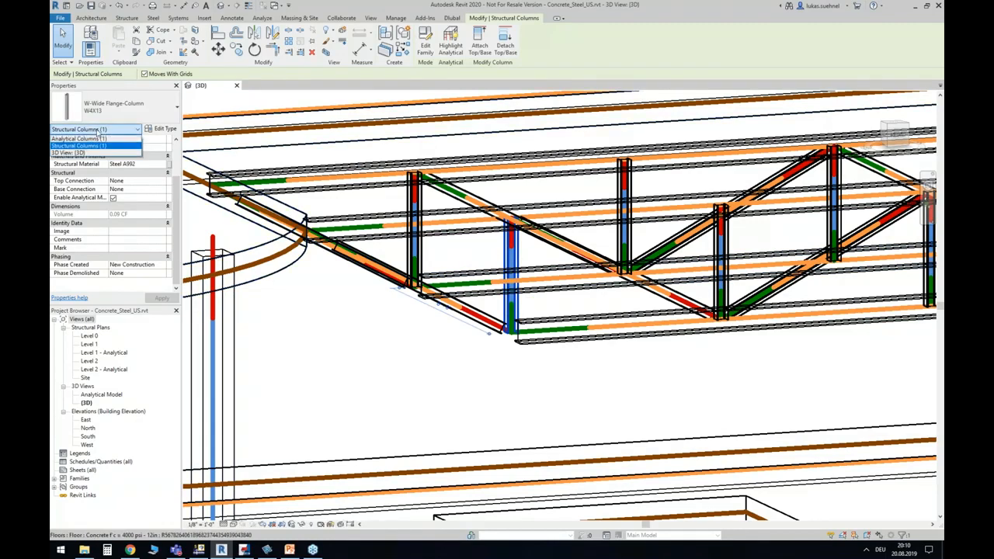
click(70, 146)
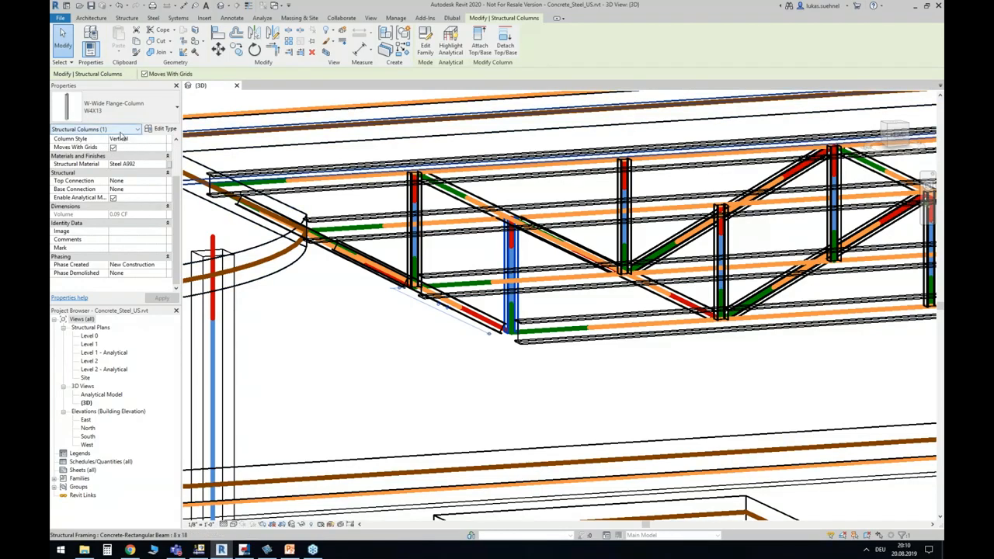
click(109, 130)
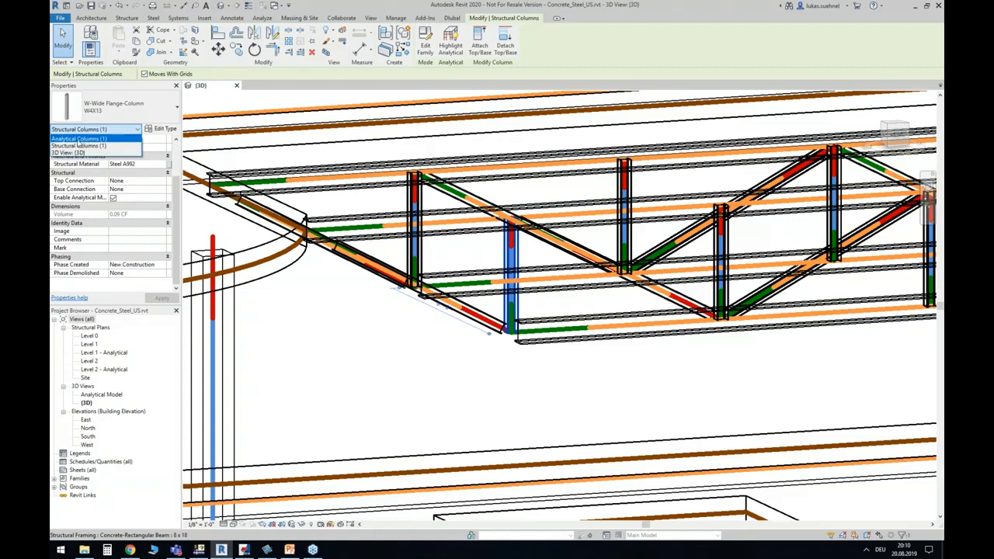
click(78, 140)
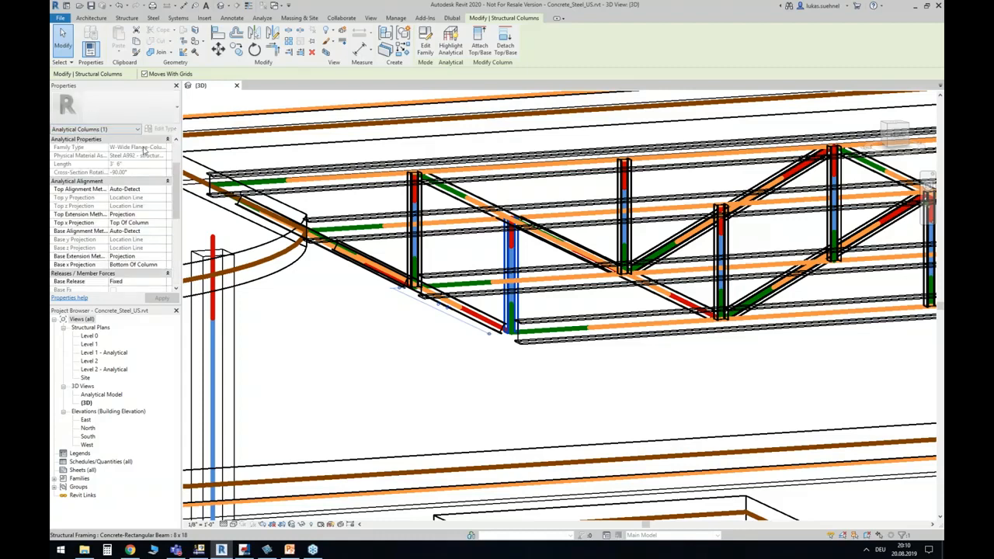
scroll(174, 211, down, 4)
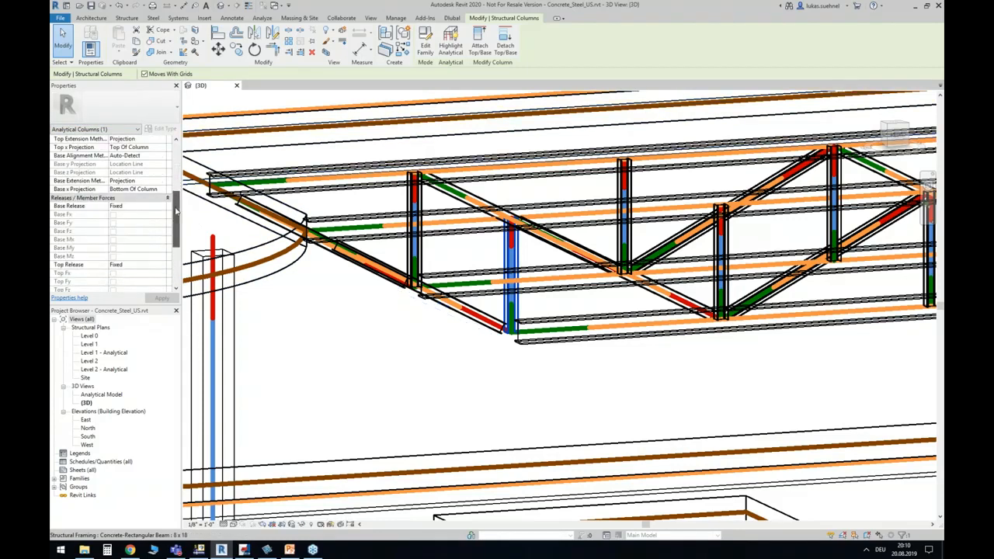
scroll(173, 231, up, 1)
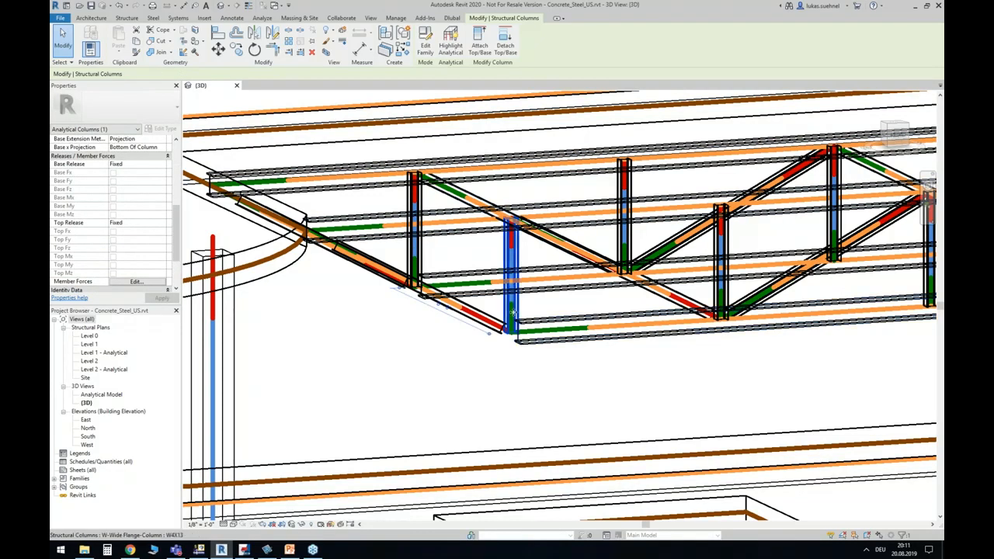
scroll(85, 178, up, 3)
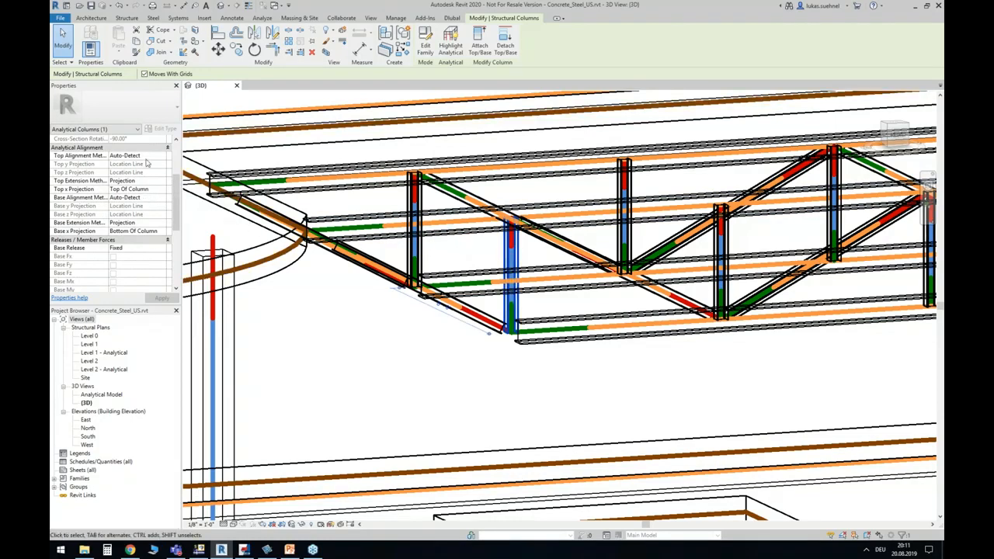
Widen the property name column to read the truss member's Analyze As, Member Type and Analytical Links settings, and clear the selection.
scroll(173, 157, up, 3)
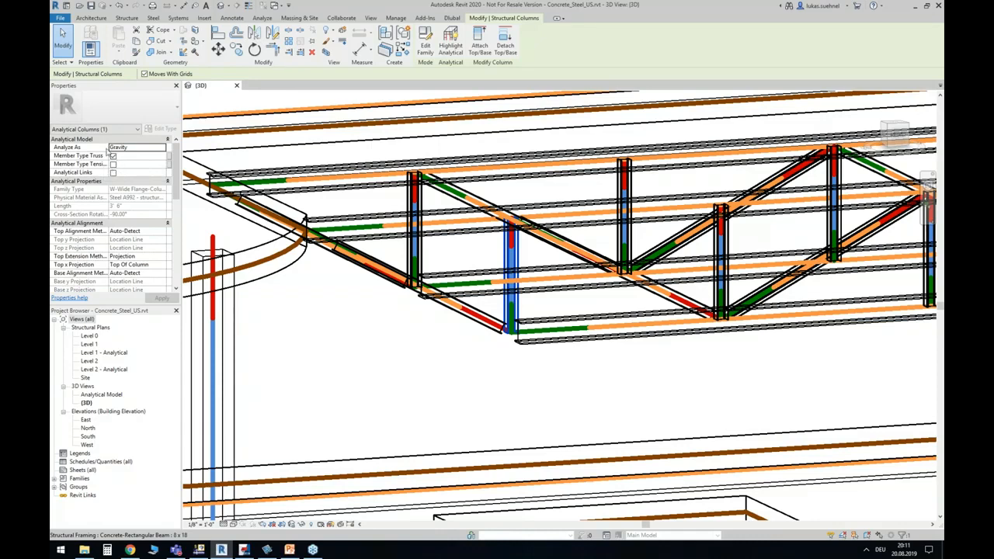
drag(108, 151, 120, 153)
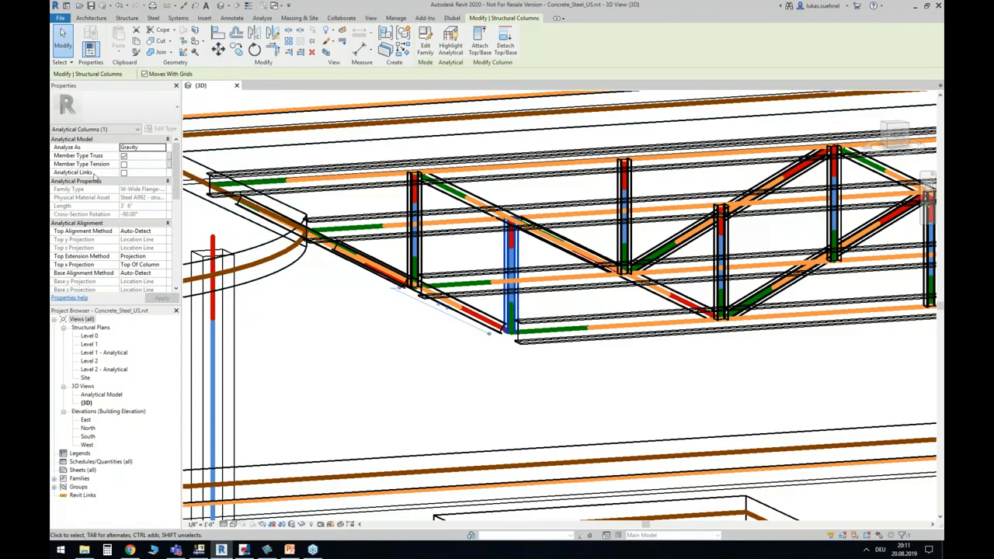
click(370, 343)
Examine from the building's side how the analytical lines of the upper slab, beams and columns sit relative to their physical outlines.
scroll(374, 345, down, 4)
middle_drag(402, 329, 423, 314)
scroll(421, 312, down, 4)
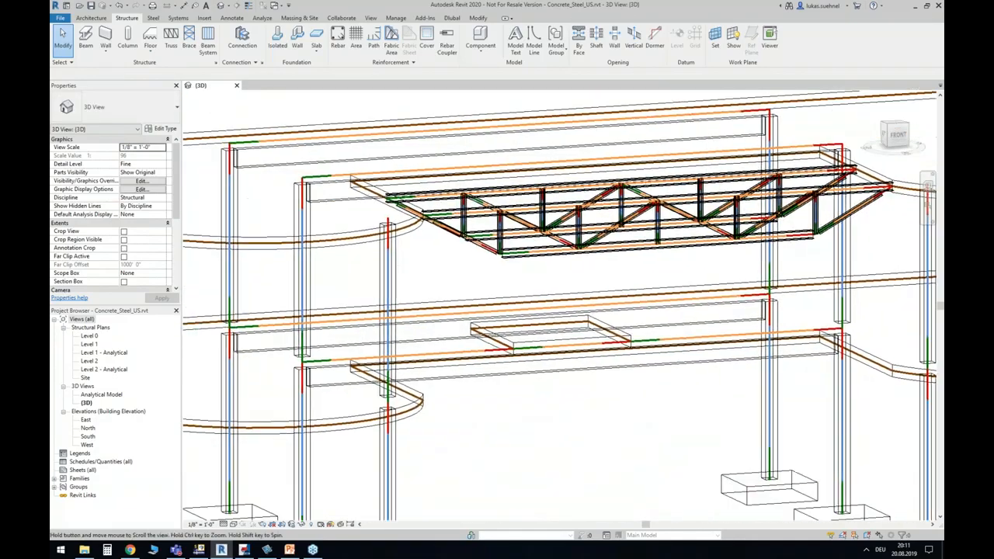
shift+middle_drag(440, 365, 427, 313)
shift+middle_drag(621, 373, 377, 311)
shift+middle_drag(380, 353, 420, 368)
scroll(388, 287, up, 6)
shift+middle_drag(579, 399, 579, 401)
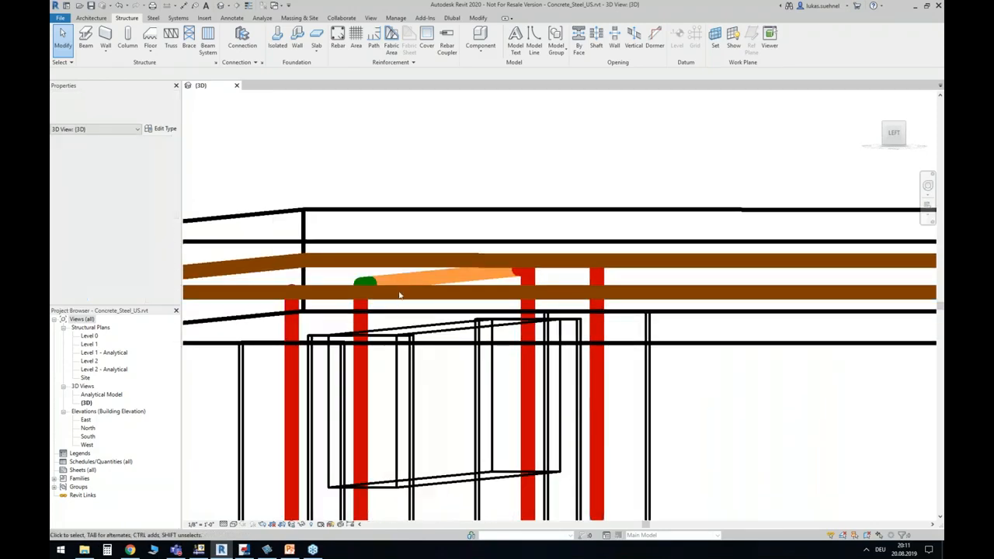
scroll(316, 298, down, 2)
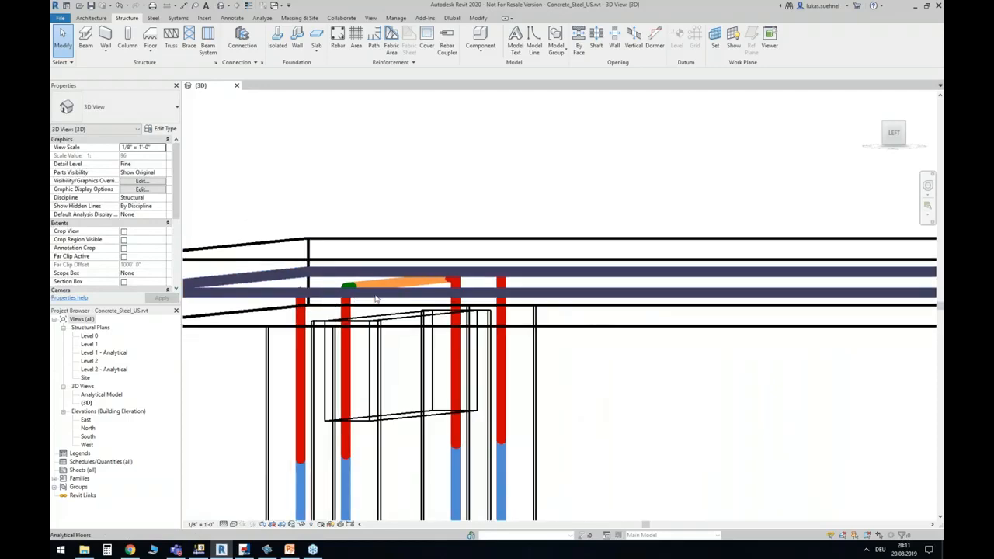
shift+middle_drag(379, 303, 466, 334)
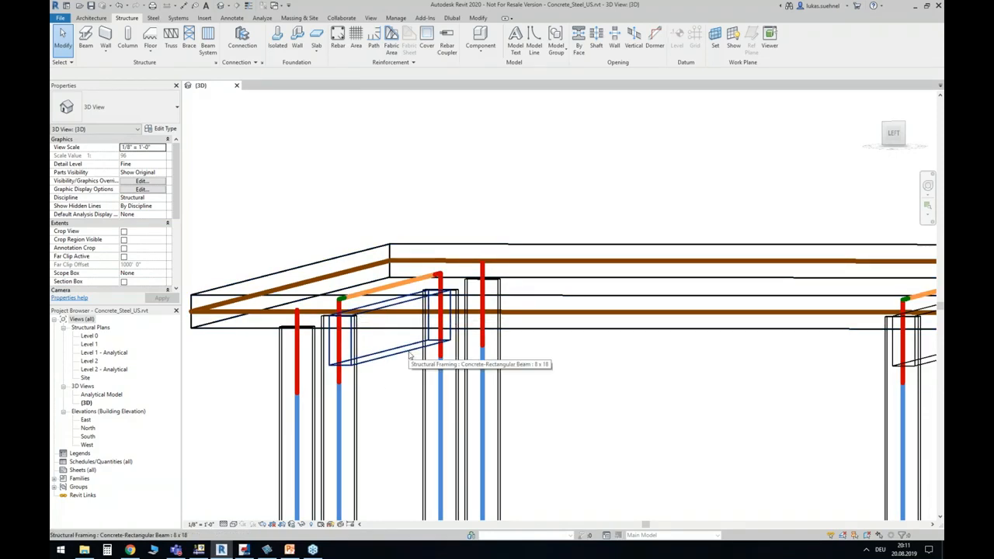
scroll(410, 355, down, 3)
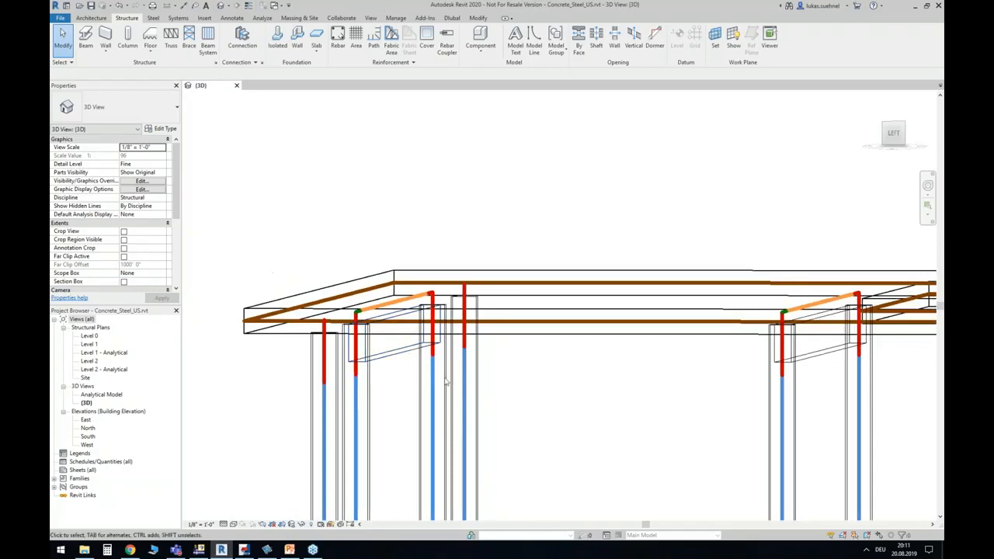
scroll(476, 380, down, 2)
middle_drag(635, 400, 610, 367)
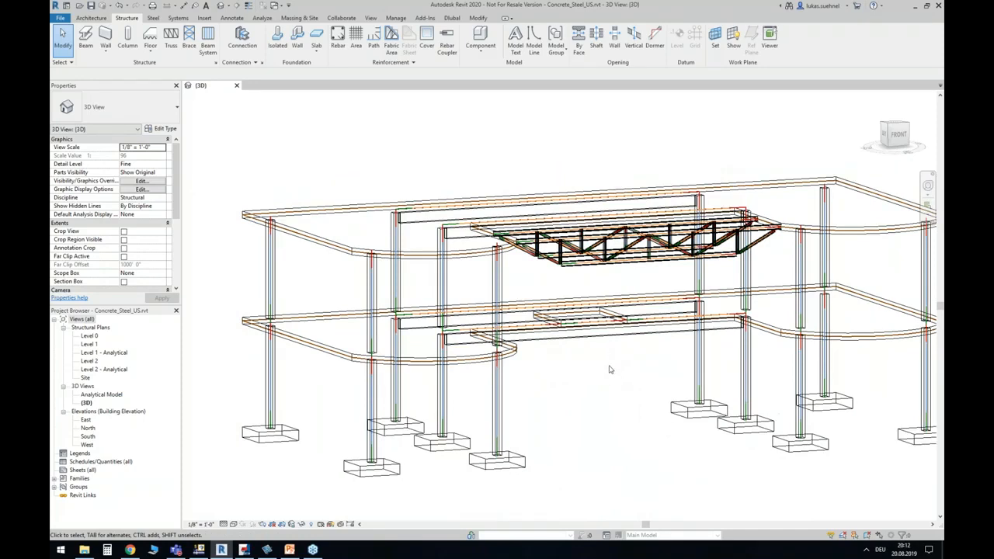
Open the Analytical Model 3D view, dismiss the save reminder without saving, and view the model from the front.
scroll(599, 386, down, 2)
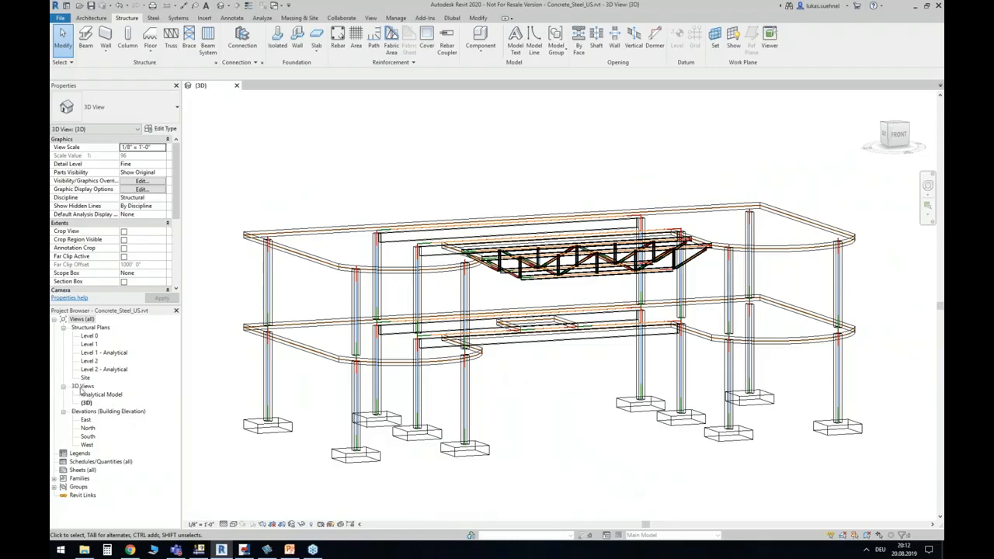
double_click(99, 395)
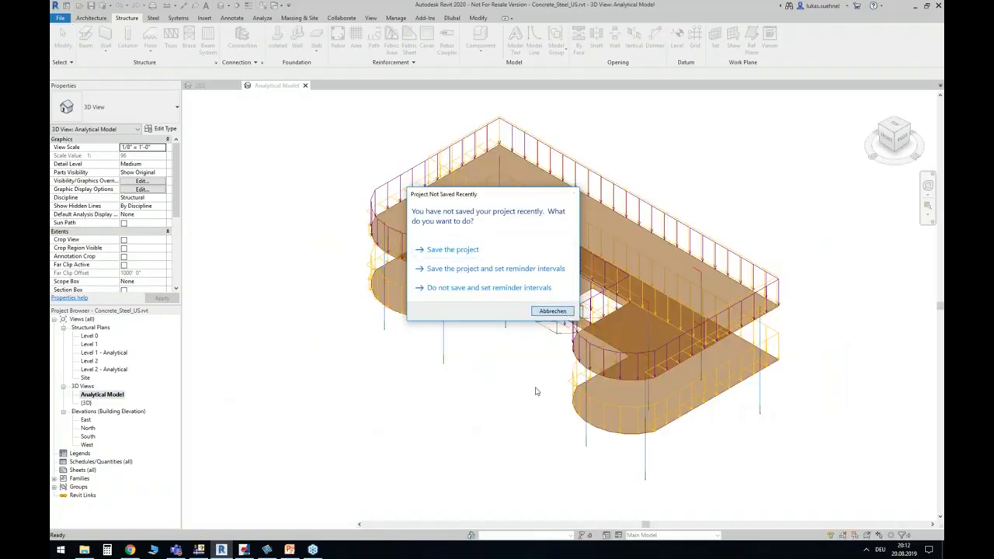
key(Escape)
shift+middle_drag(439, 367, 599, 275)
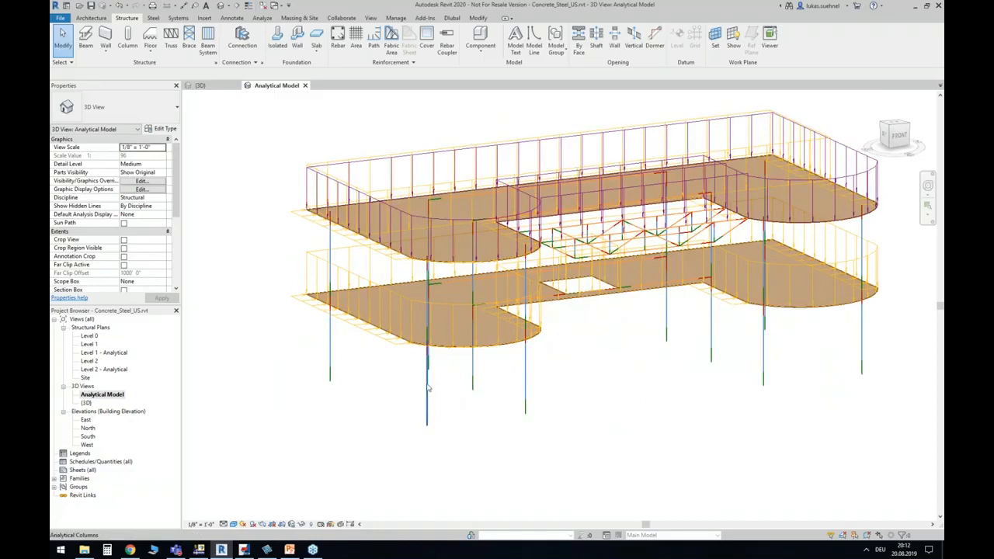
middle_drag(600, 342, 537, 375)
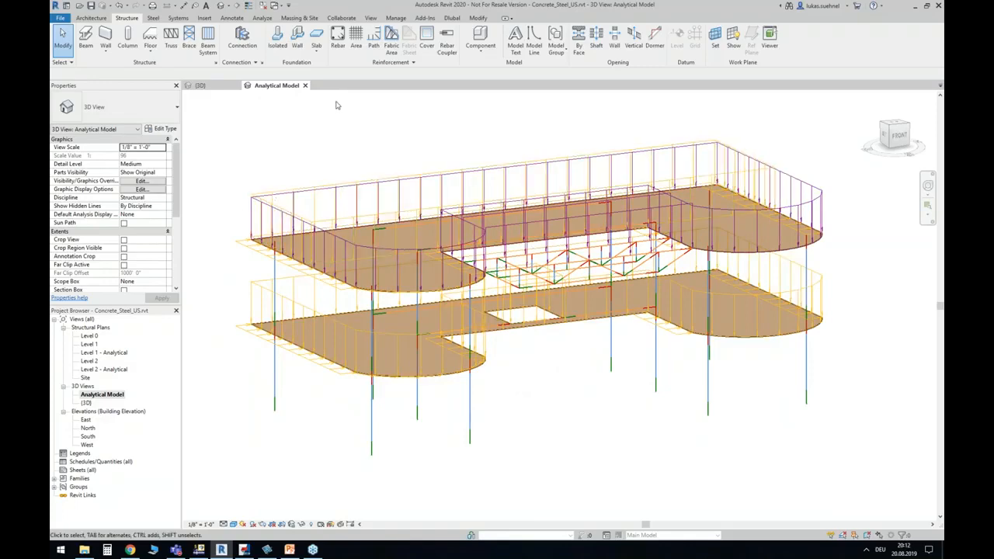
Review the load cases and load natures in the structural settings and close the dialog.
click(261, 17)
click(140, 44)
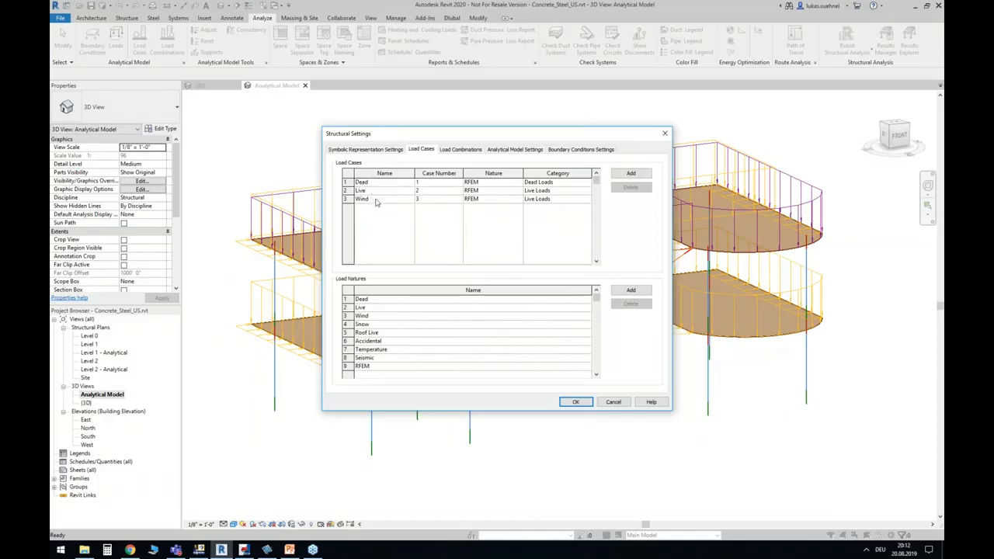
click(574, 401)
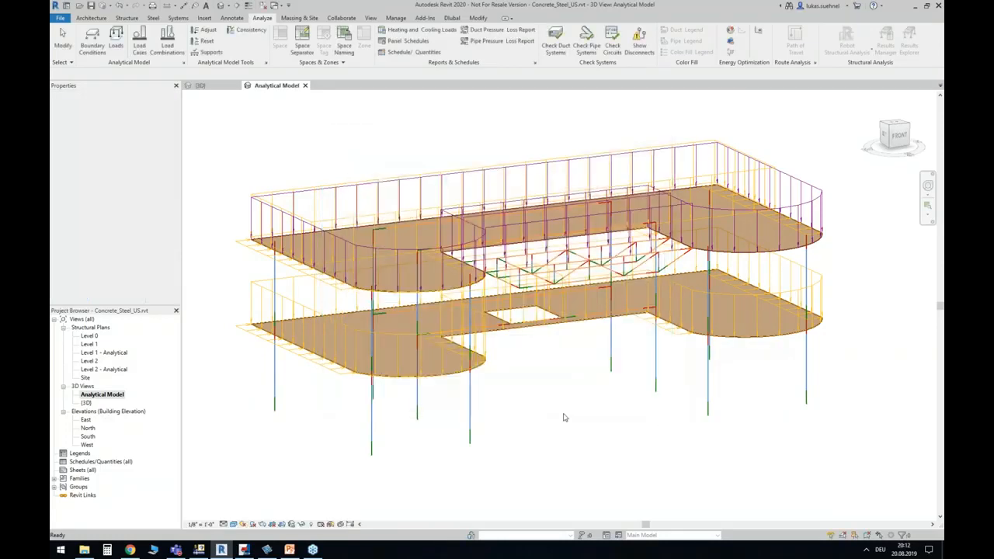
Inspect the properties of the upper slab's area load and of the horizontal line load along its edge, and clear the selection.
click(259, 199)
scroll(259, 198, up, 4)
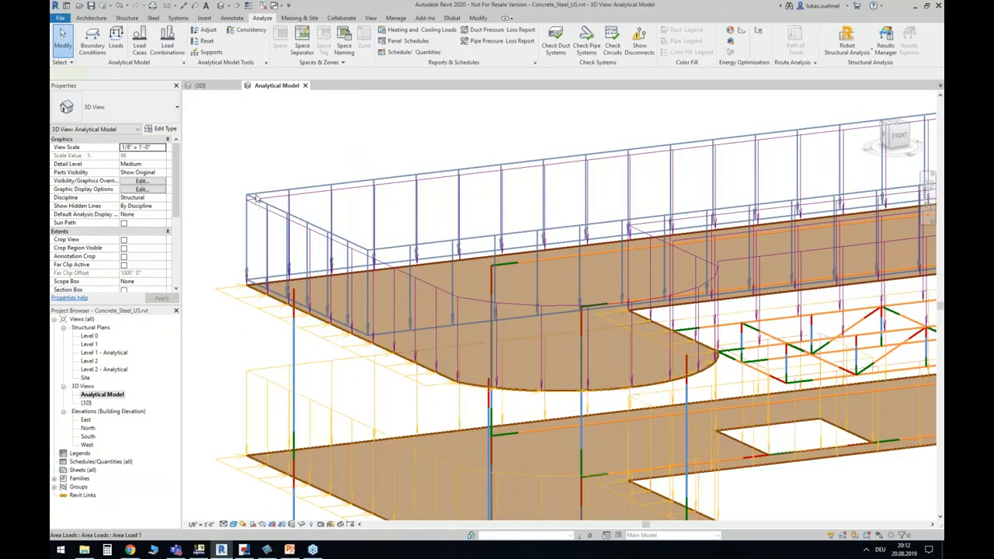
key(Escape)
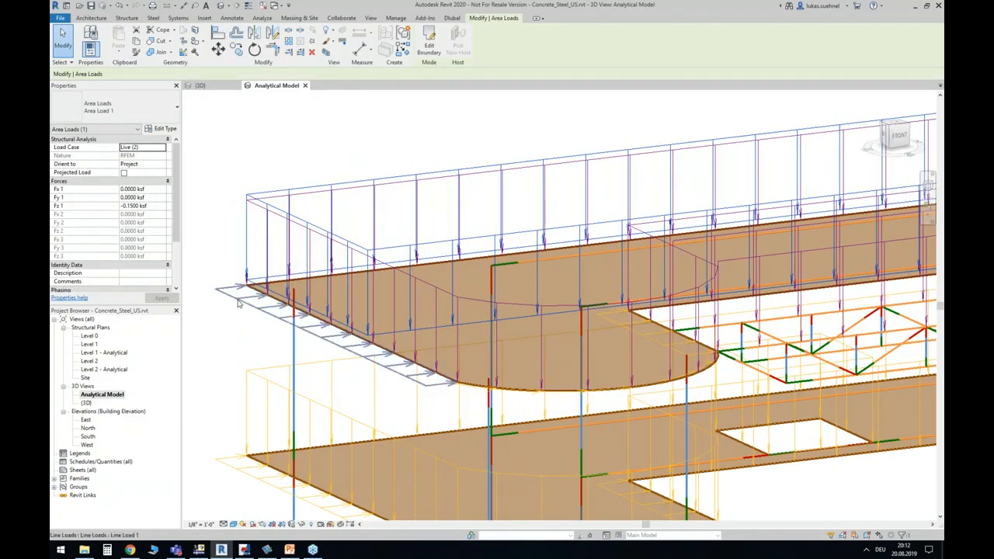
click(240, 304)
click(277, 156)
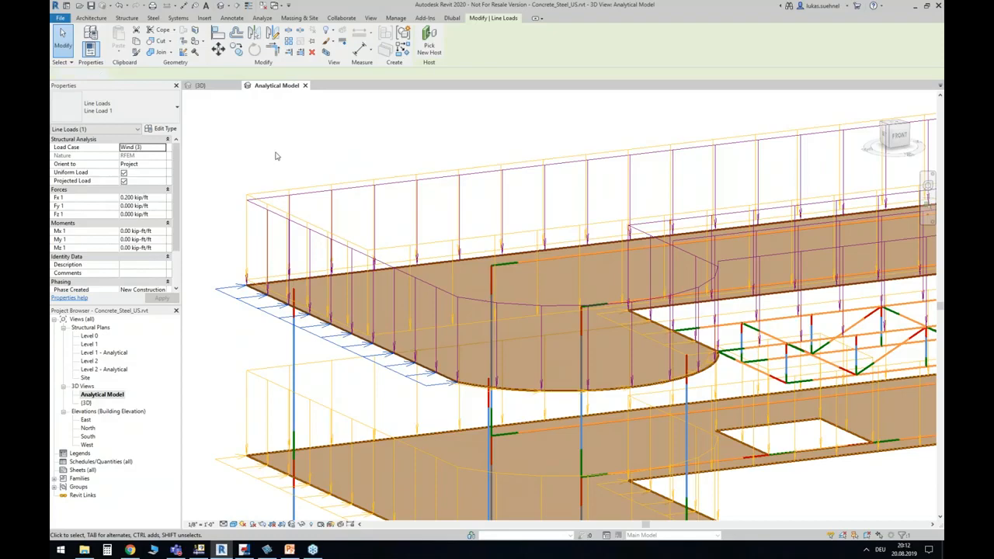
scroll(573, 348, down, 5)
shift+middle_drag(570, 351, 537, 353)
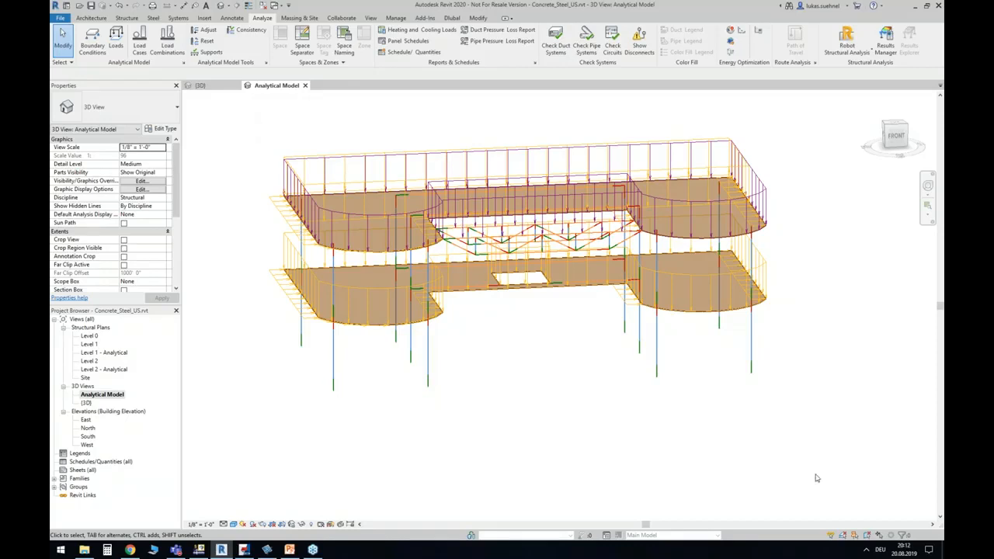
middle_drag(536, 408, 555, 418)
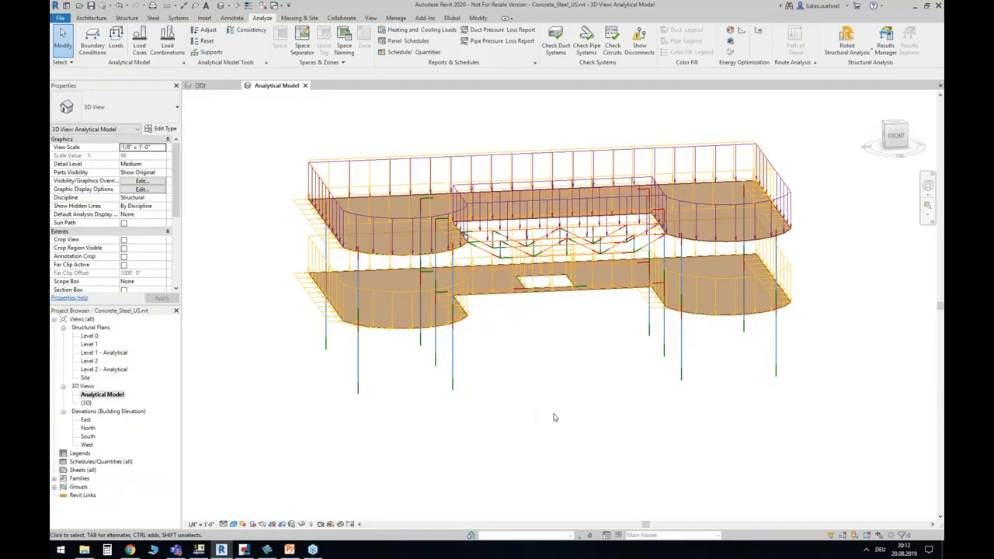
Open the Dlubal export settings for RFEM and compare the Create new, Overwrite existing and Update existing structure options.
click(452, 18)
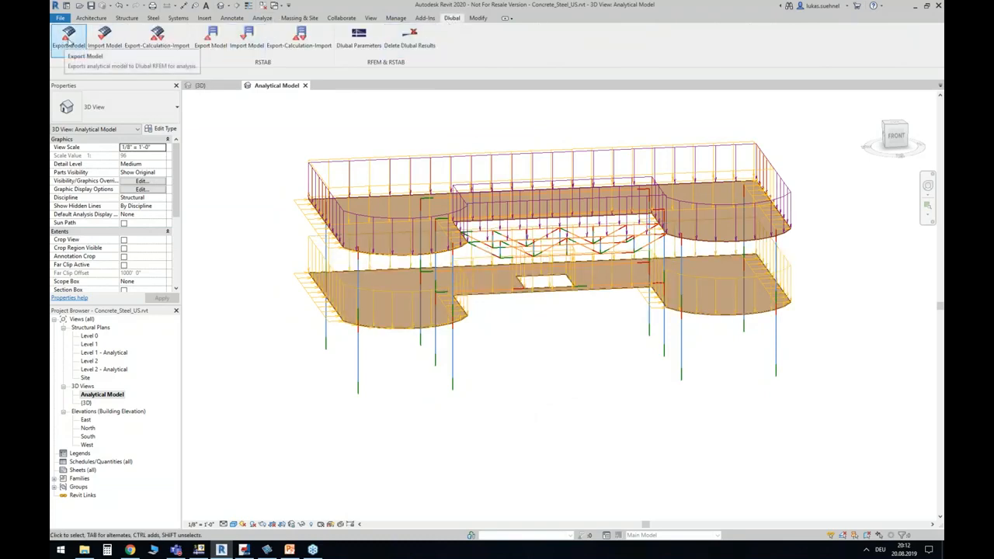
click(69, 39)
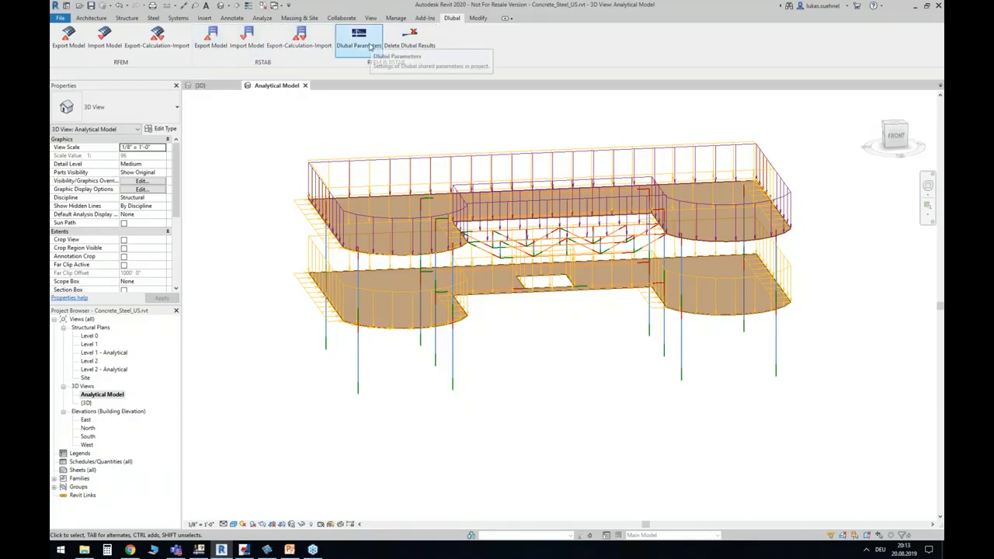
click(75, 35)
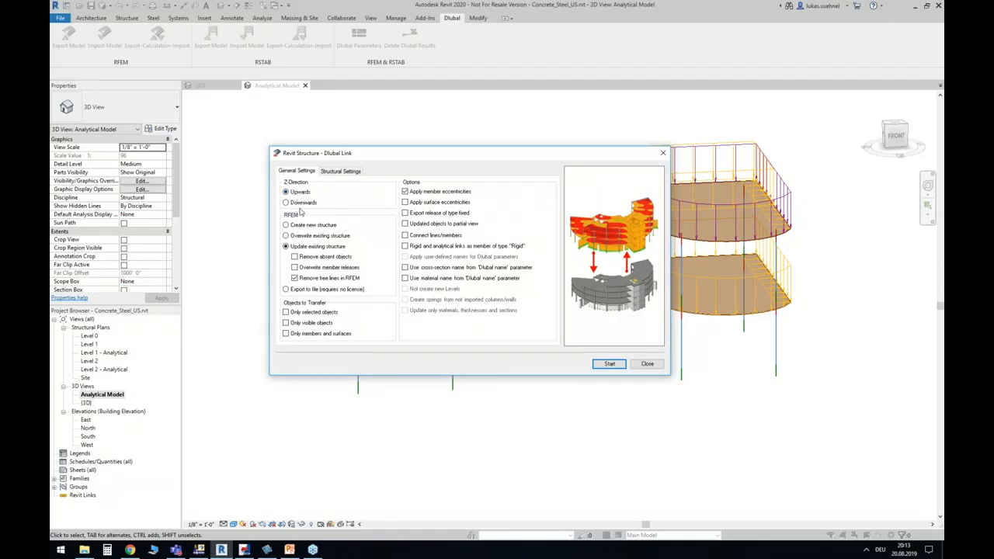
click(288, 225)
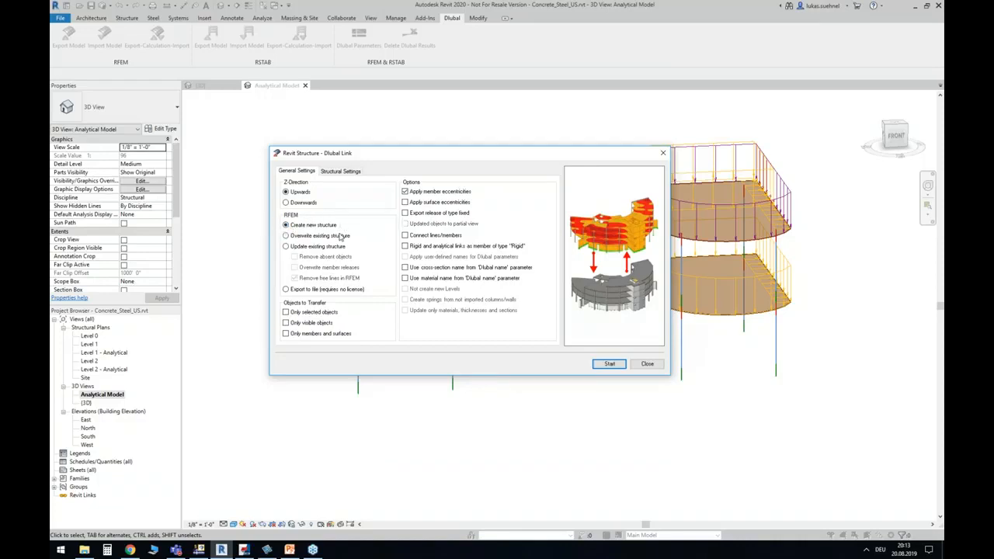
click(286, 235)
click(292, 247)
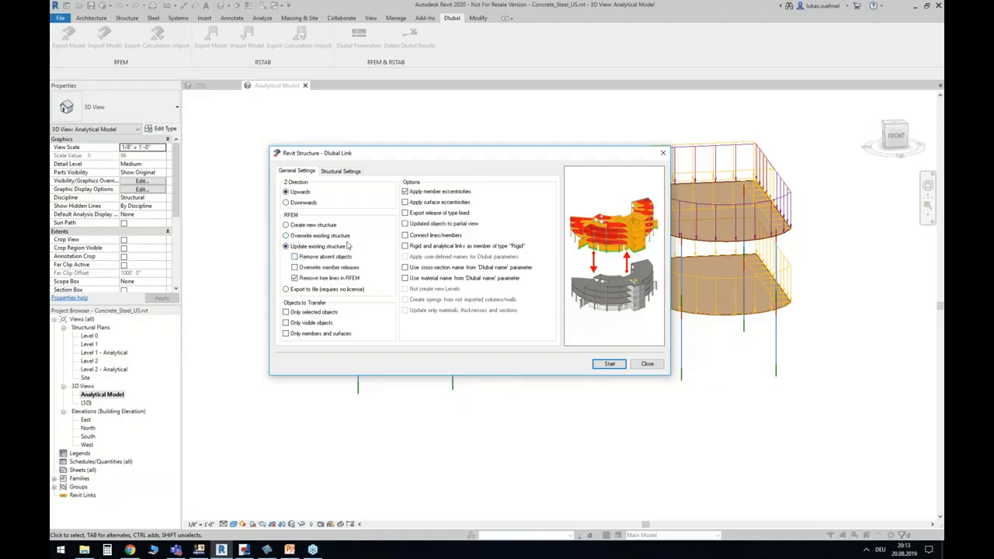
Move the export dialog clear of the model and go through the RFEM structure options again, ending on Update existing structure.
drag(375, 156, 629, 283)
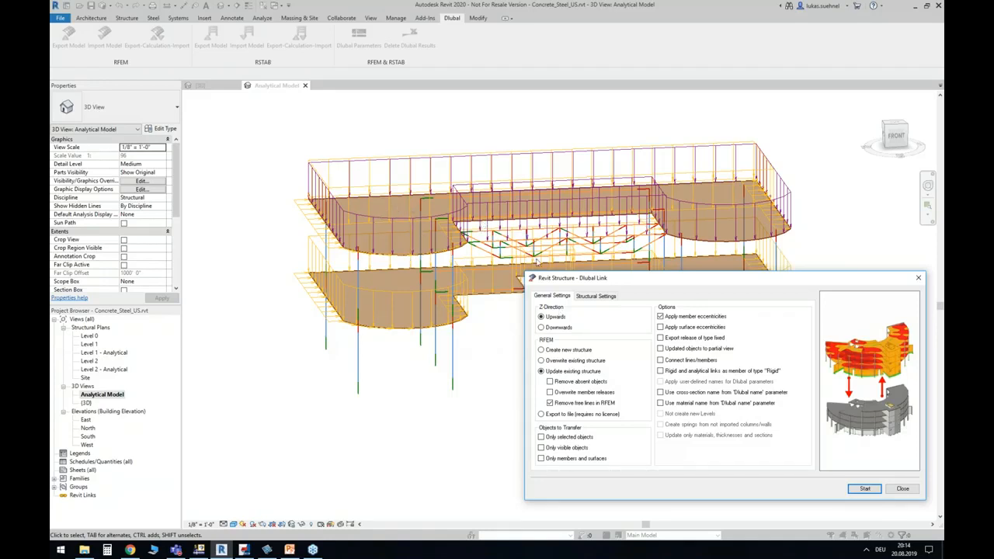
drag(573, 278, 483, 248)
click(470, 320)
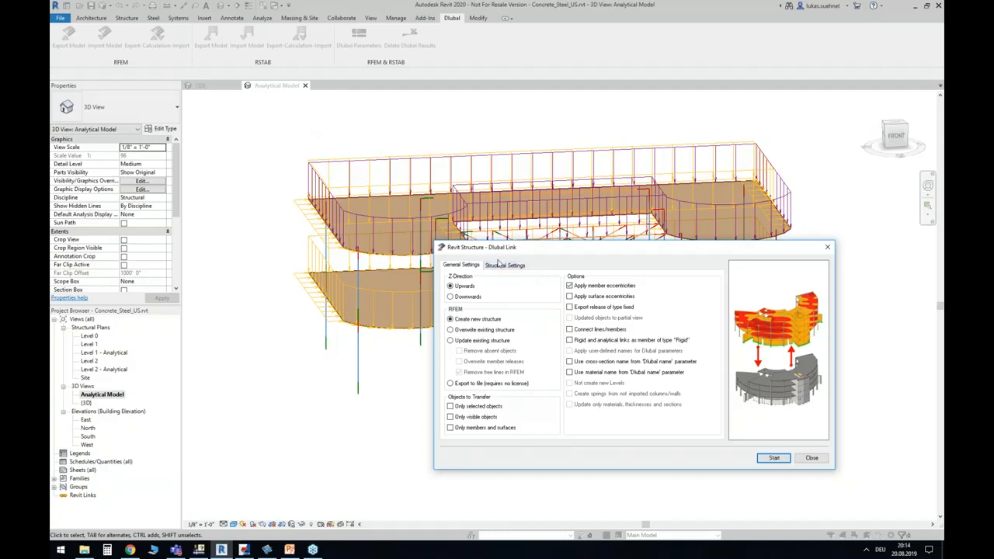
click(468, 343)
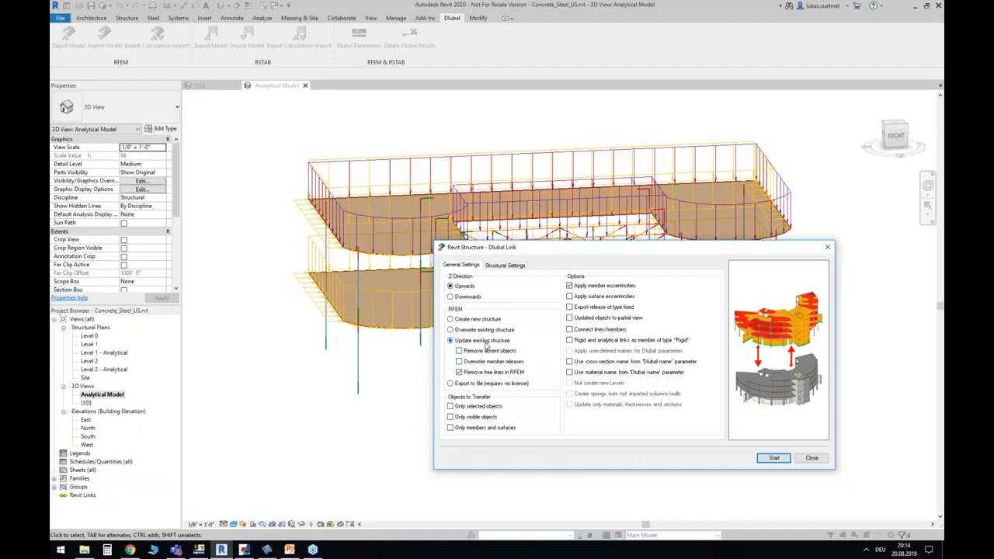
click(453, 384)
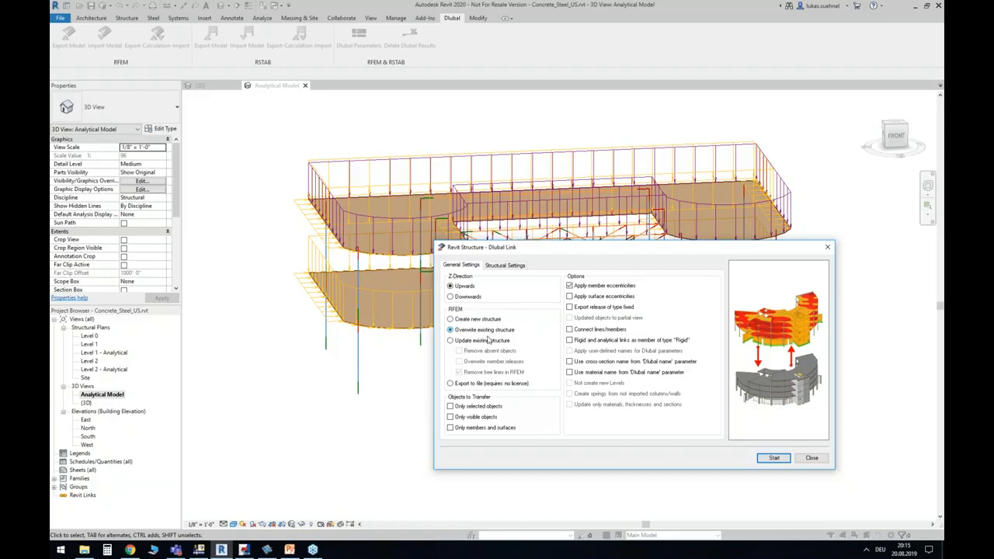
click(484, 341)
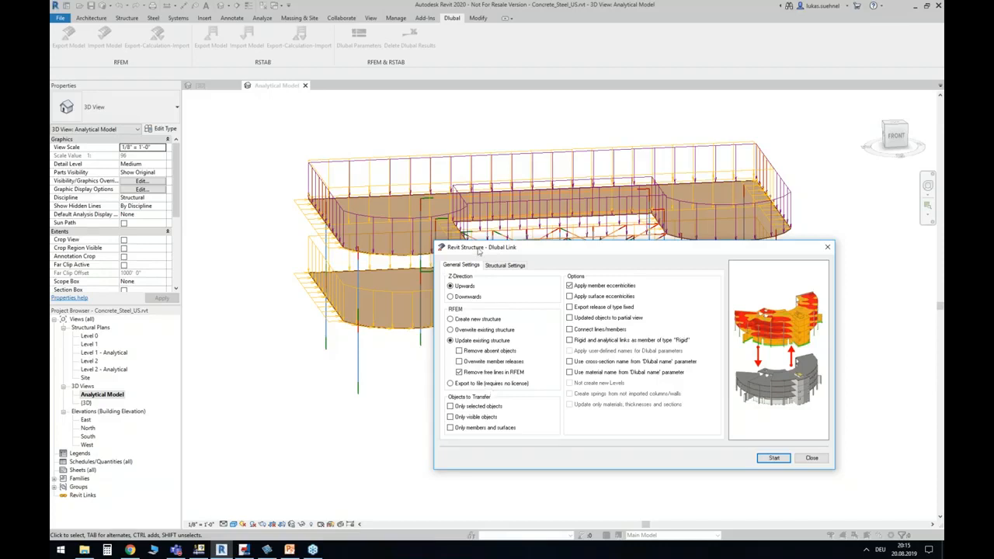
Choose Export to file (requires no license) for RFEM and show the Dlubal 90-day trial download page in Chrome.
drag(480, 250, 591, 335)
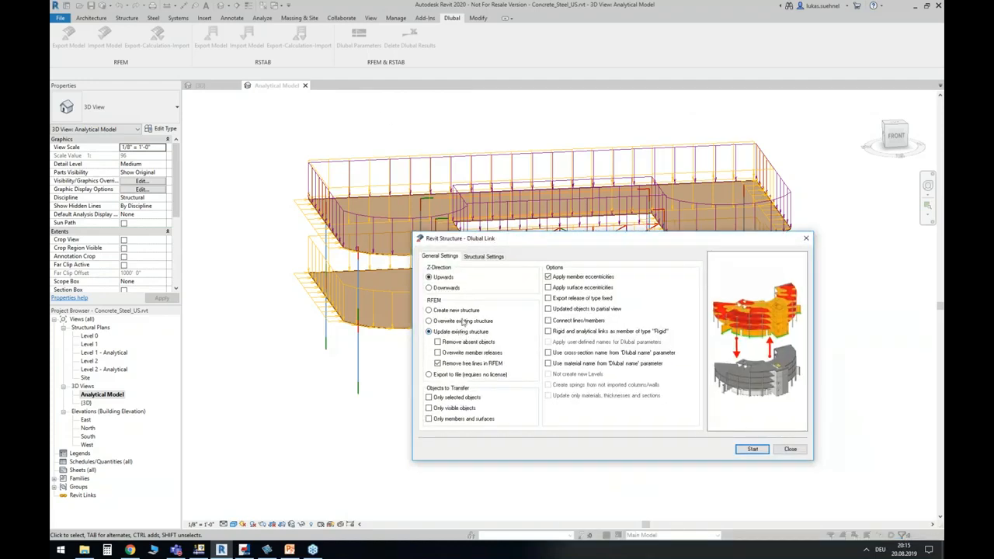
click(441, 376)
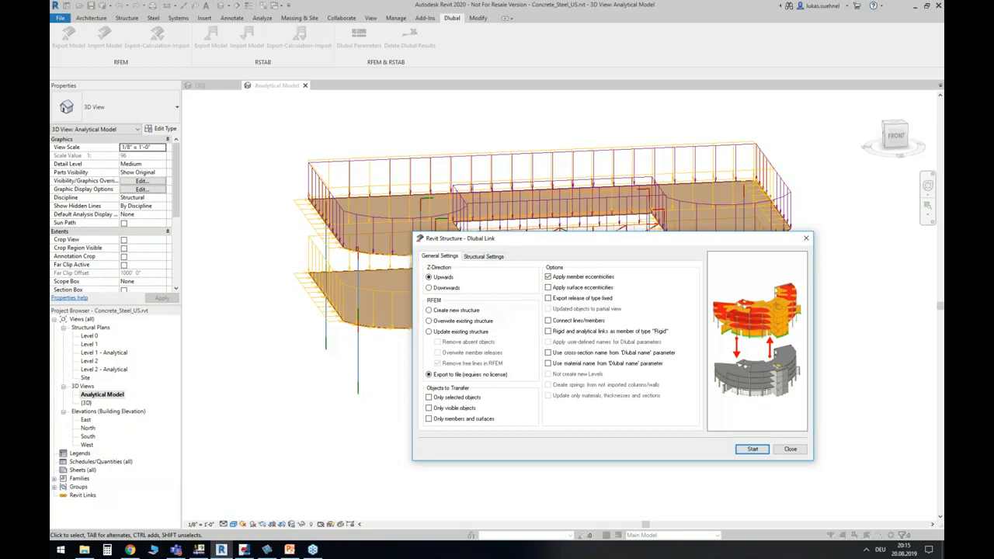
drag(943, 101, 575, 2)
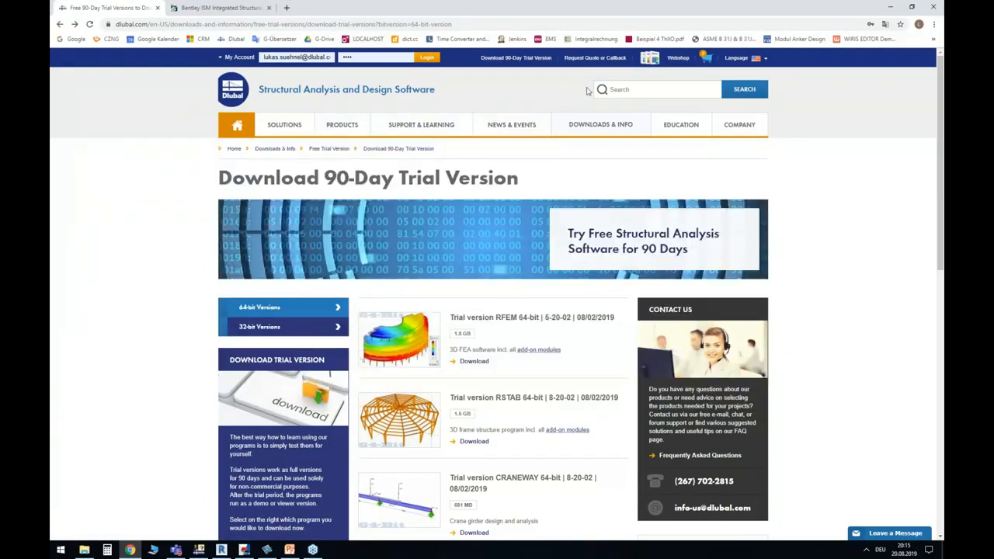
mouse_move(587, 129)
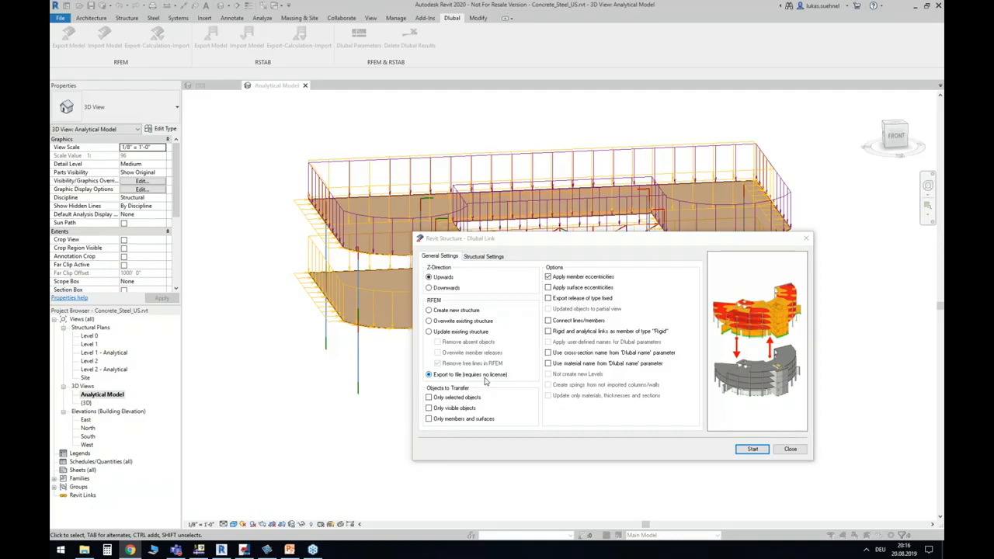
Return to the Revit export settings, choose Create new structure for RFEM, and close the dialog without starting the export.
click(457, 311)
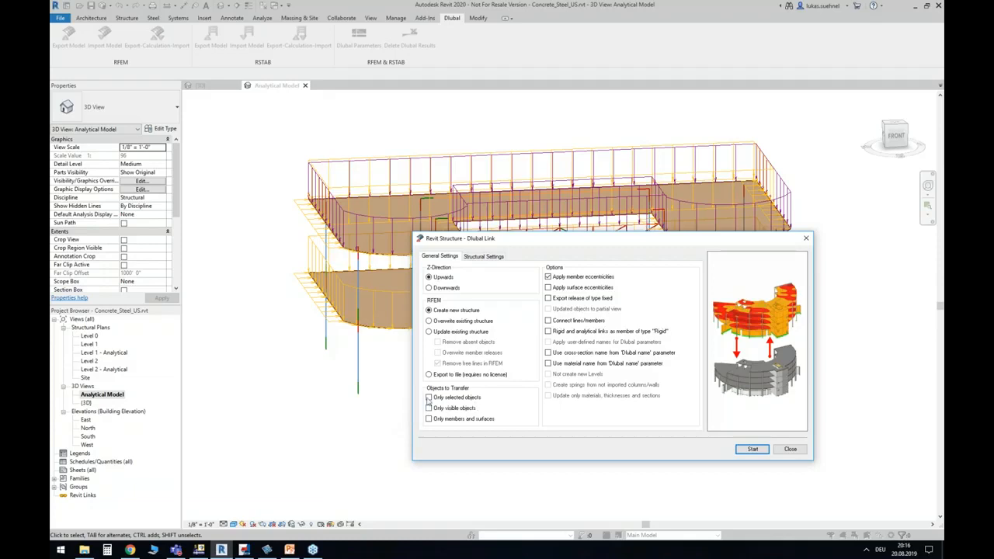
click(791, 448)
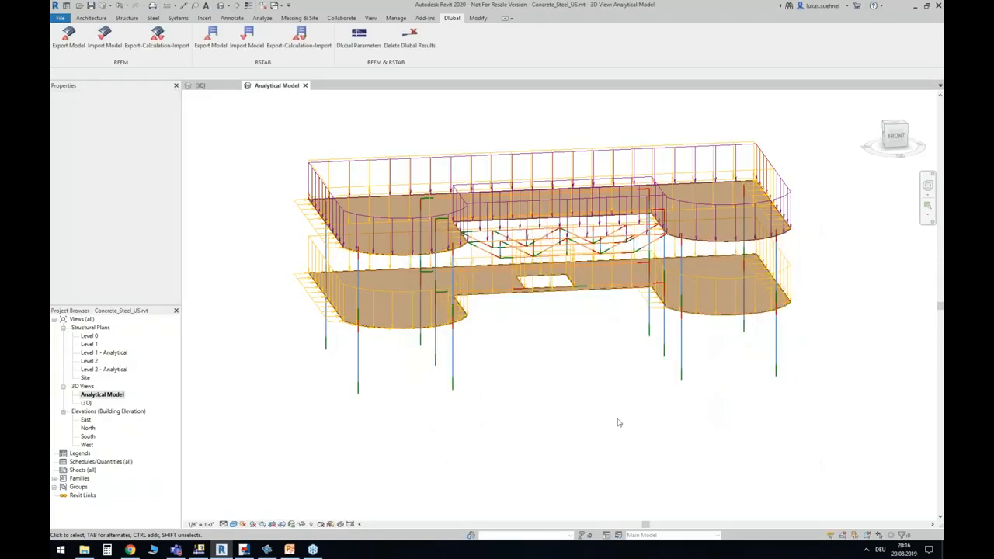
Select the upper storey's analytical elements and loads, open the RFEM export settings and limit the transfer to Only selected objects.
shift+middle_drag(625, 423, 604, 367)
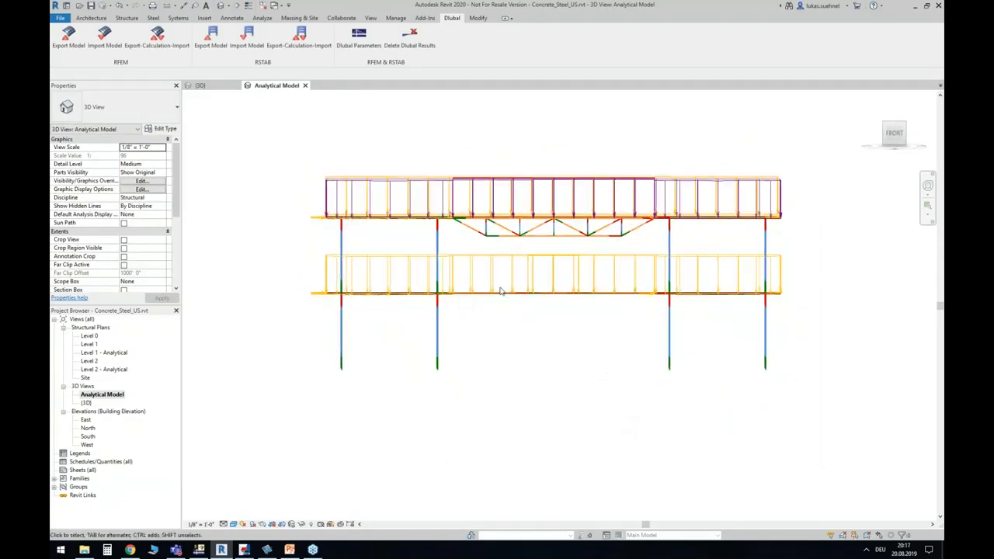
drag(280, 152, 819, 244)
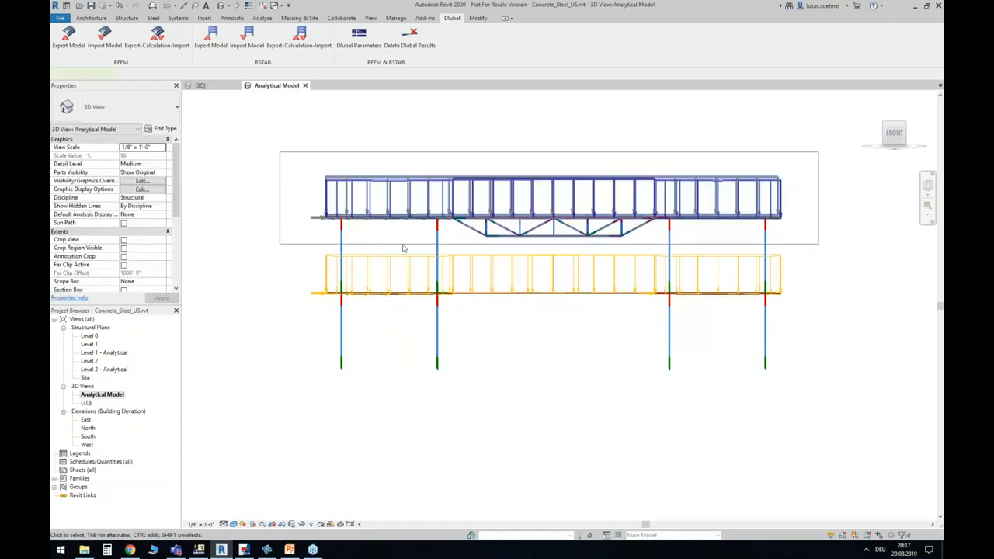
shift+middle_drag(271, 230, 533, 231)
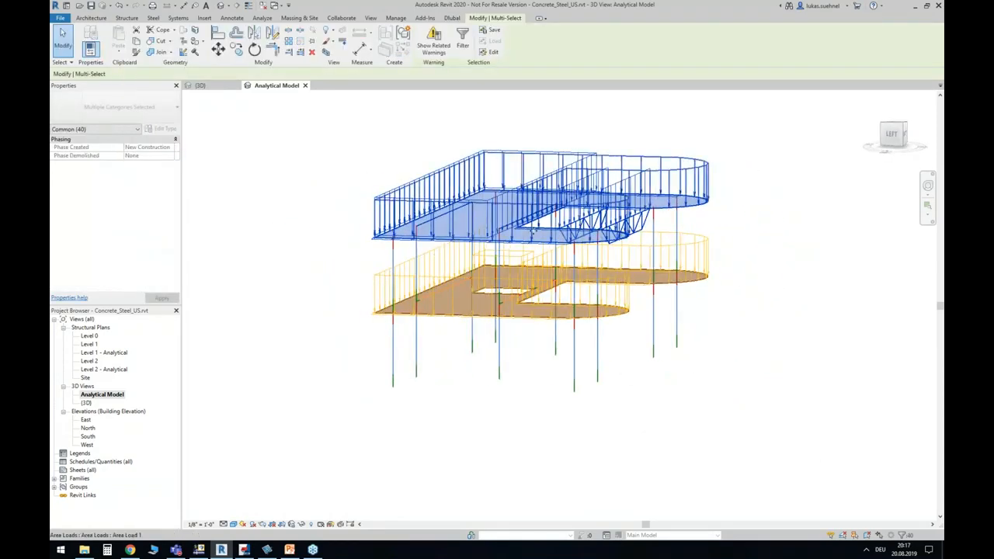
click(452, 18)
click(69, 36)
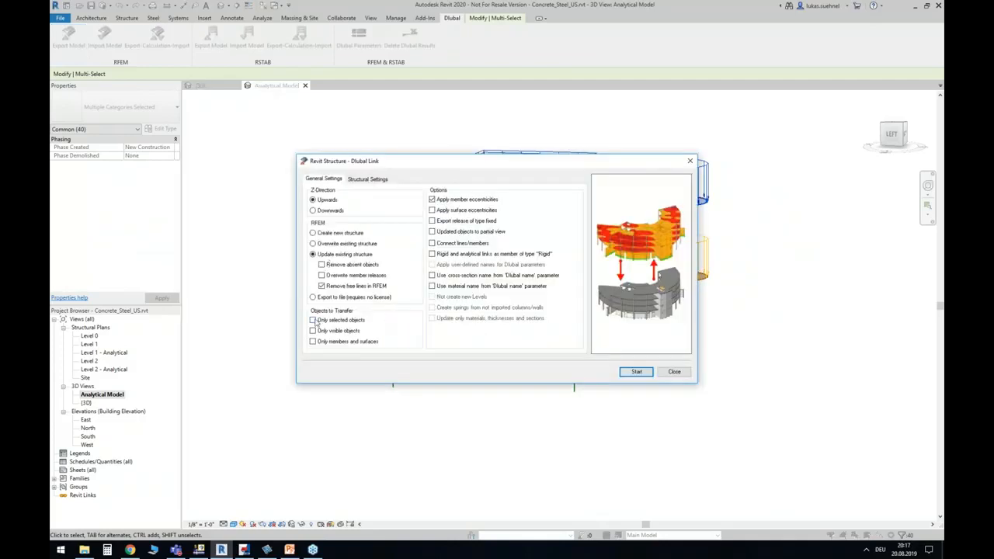
click(313, 320)
drag(427, 164, 438, 220)
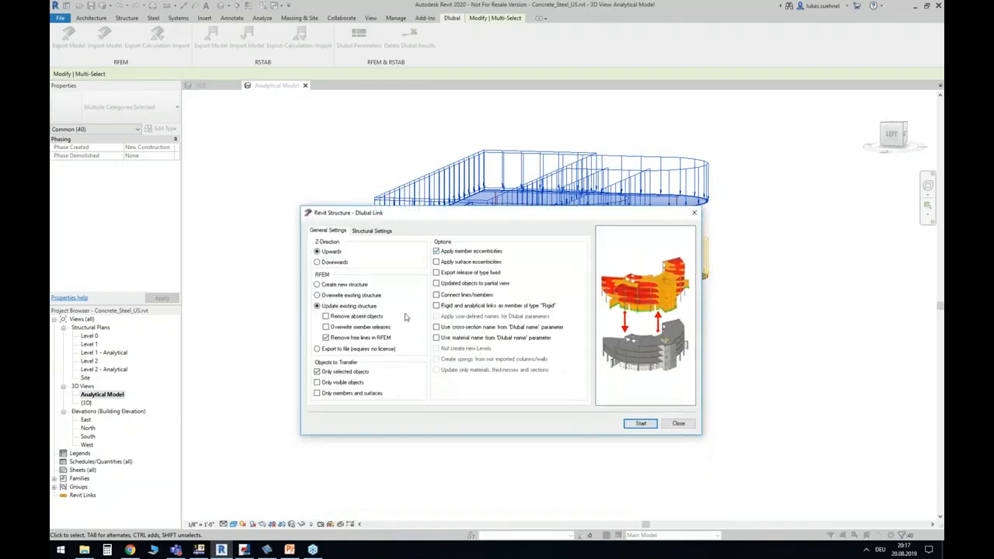
Choose Create new structure and Connect lines/members for RFEM, close the export settings without starting, and clear the selection.
click(342, 285)
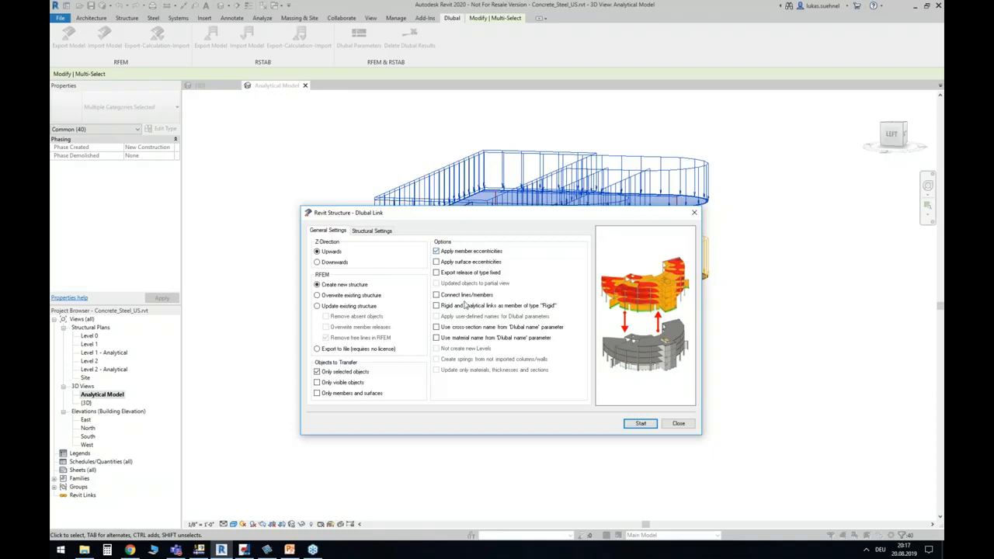
click(446, 296)
drag(524, 216, 558, 300)
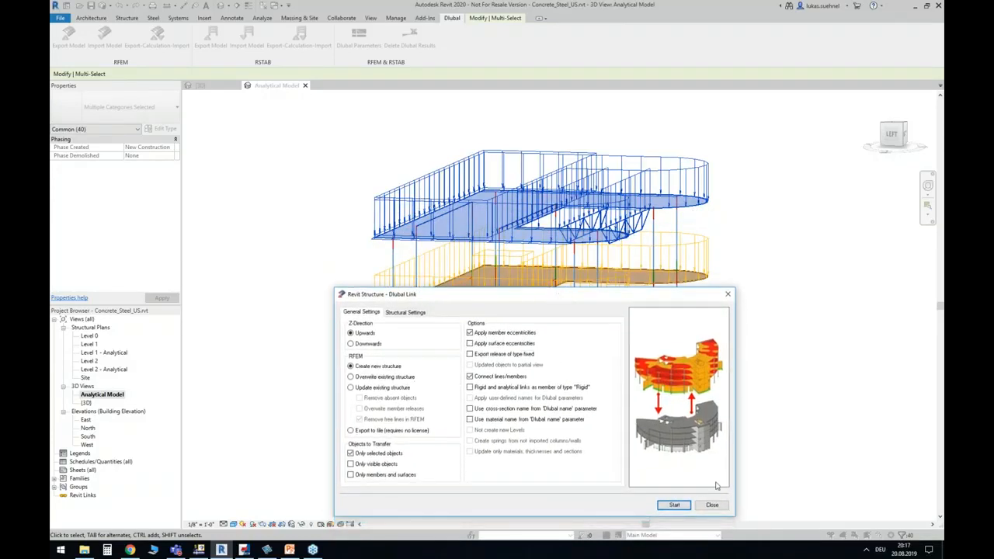
click(710, 510)
shift+middle_drag(753, 401, 690, 359)
click(363, 128)
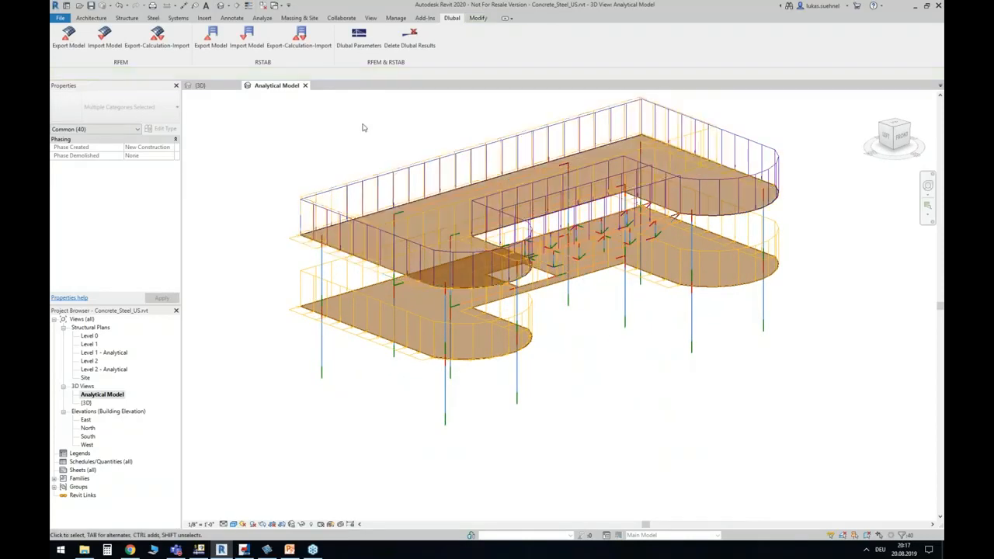
Open the {3D} view and inspect the W8X28 top chord of the steel truss with its analytical line.
click(202, 86)
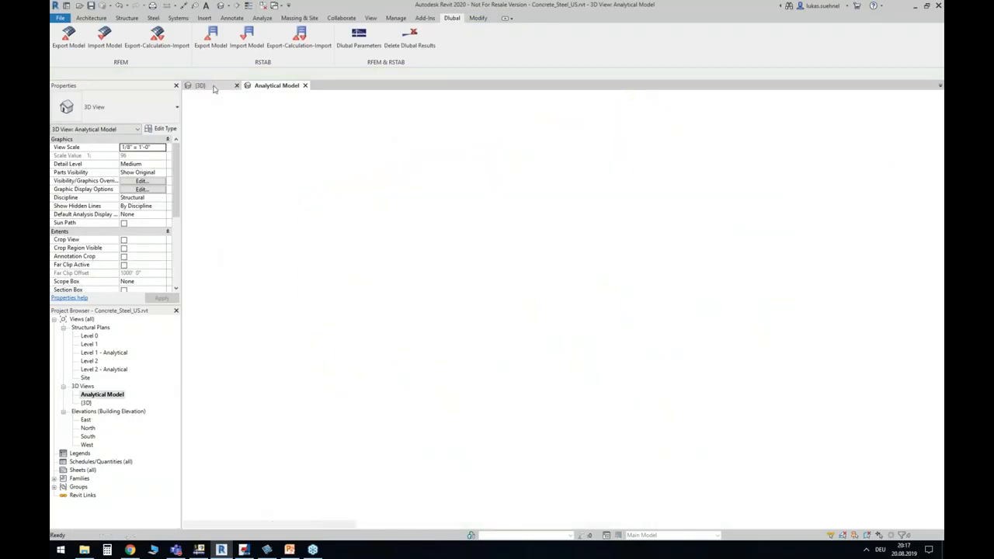
shift+middle_drag(746, 353, 884, 357)
scroll(590, 233, up, 8)
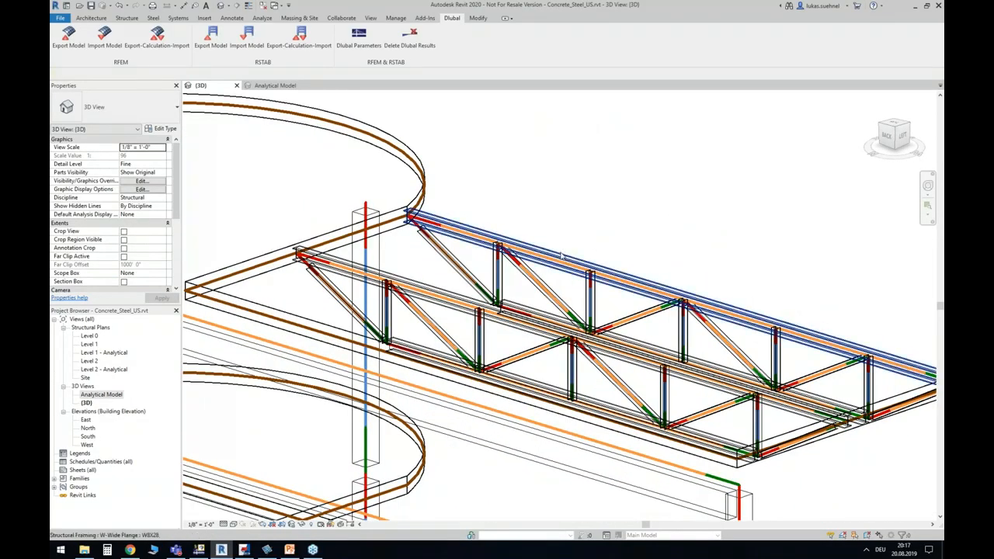
click(561, 256)
middle_drag(561, 257, 489, 221)
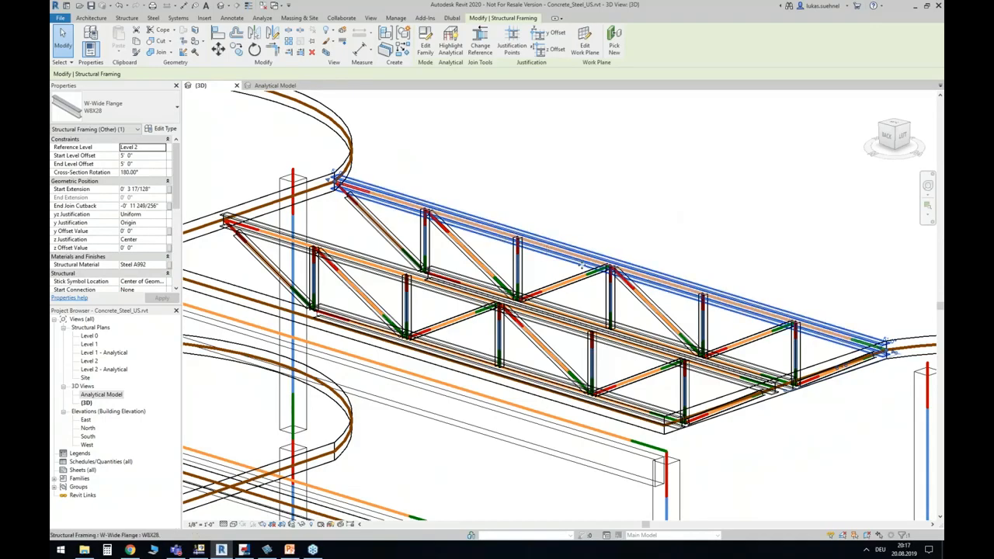
shift+middle_drag(646, 217, 632, 218)
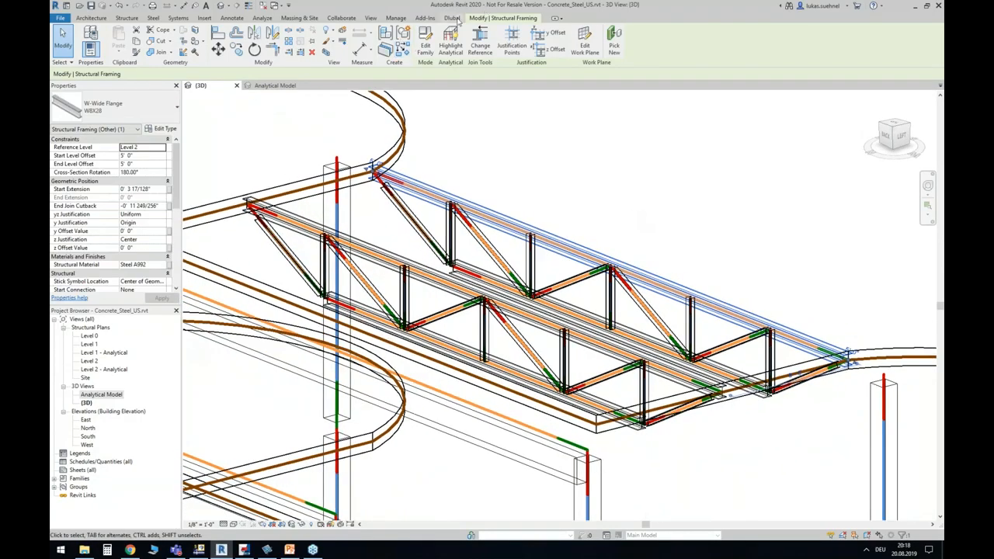
Review the Connect lines/members and Apply member eccentricities options in the RFEM export settings beside the truss, without starting an export.
click(452, 17)
click(68, 37)
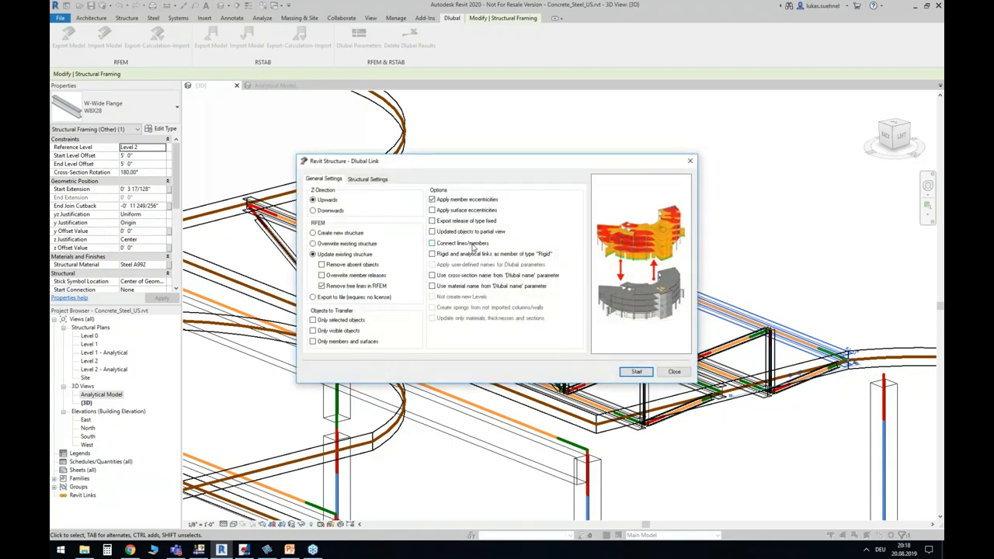
drag(501, 169, 446, 332)
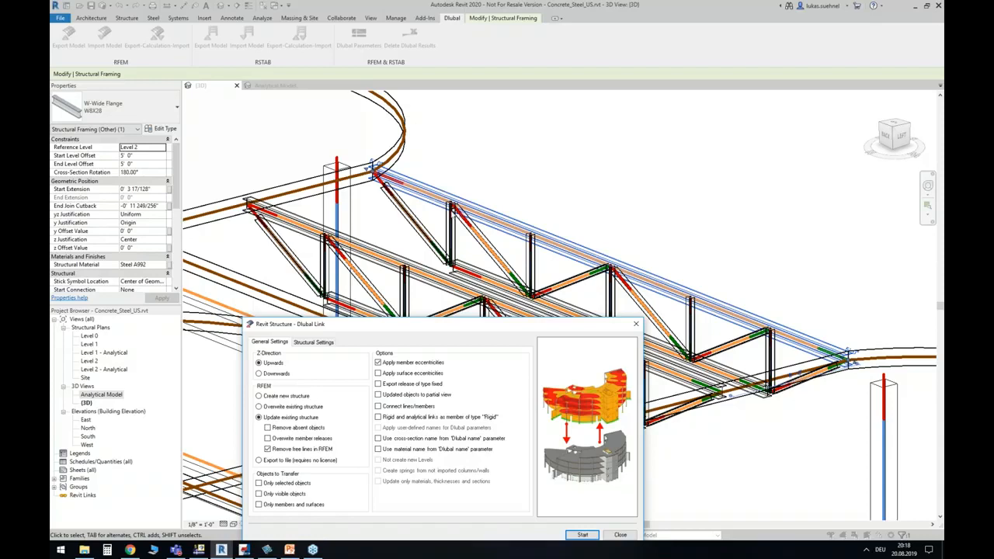
click(386, 411)
click(404, 411)
drag(435, 324, 582, 195)
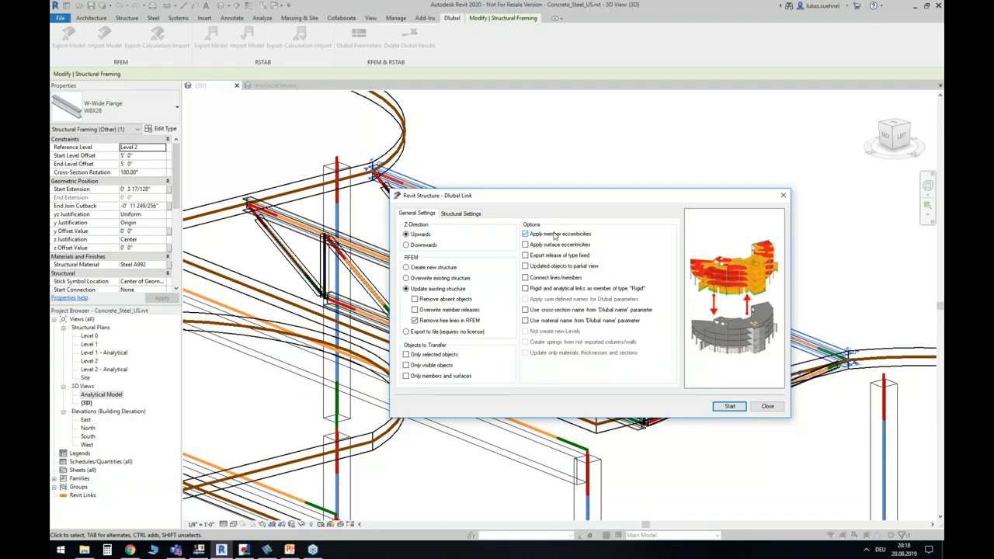
click(767, 404)
Select the upper storey's slab, concrete beams and steel trusses in the {3D} view.
scroll(609, 181, down, 2)
shift+middle_drag(809, 204, 723, 133)
drag(241, 184, 765, 268)
shift+middle_drag(765, 268, 608, 273)
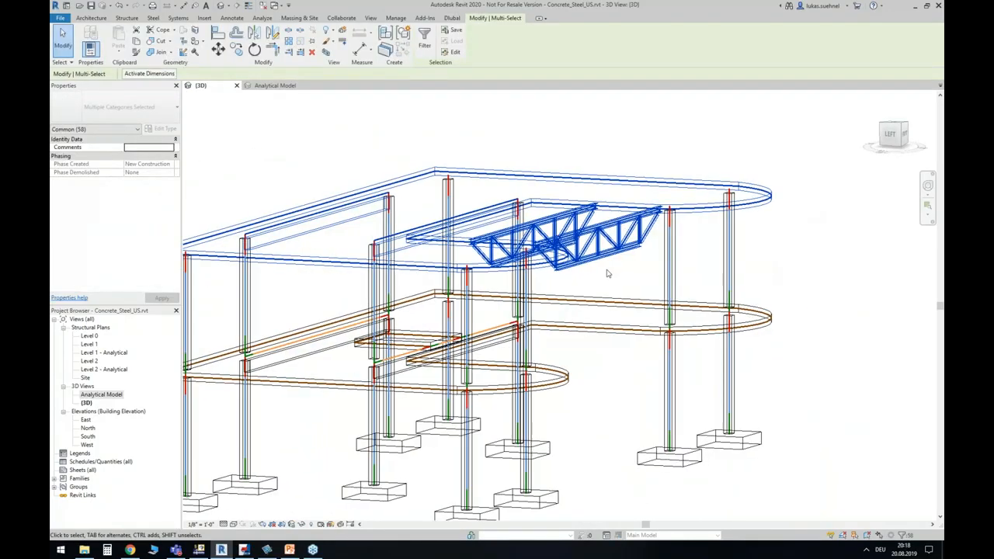
Export only the selected objects to RFEM as a new structure, with Apply member eccentricities turned off.
click(454, 19)
click(68, 37)
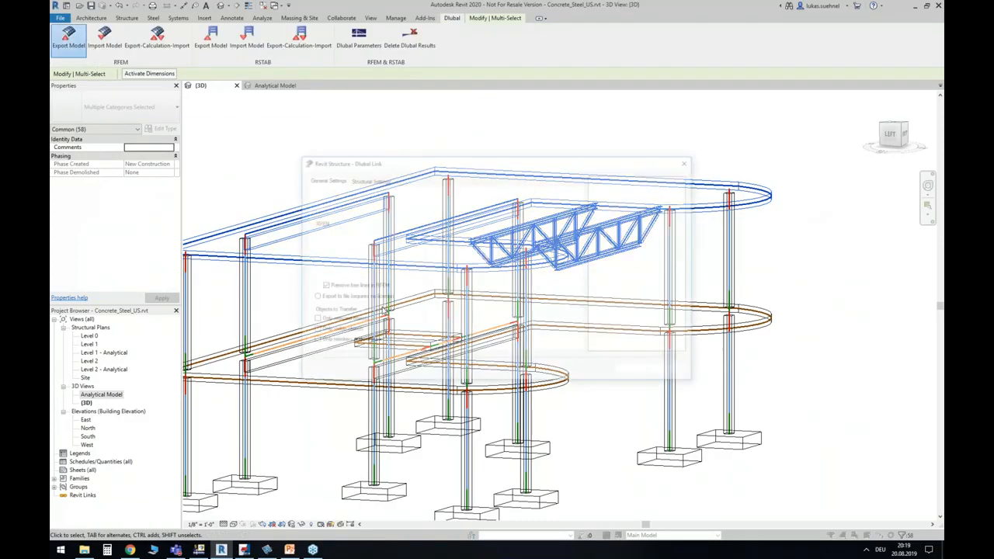
click(314, 233)
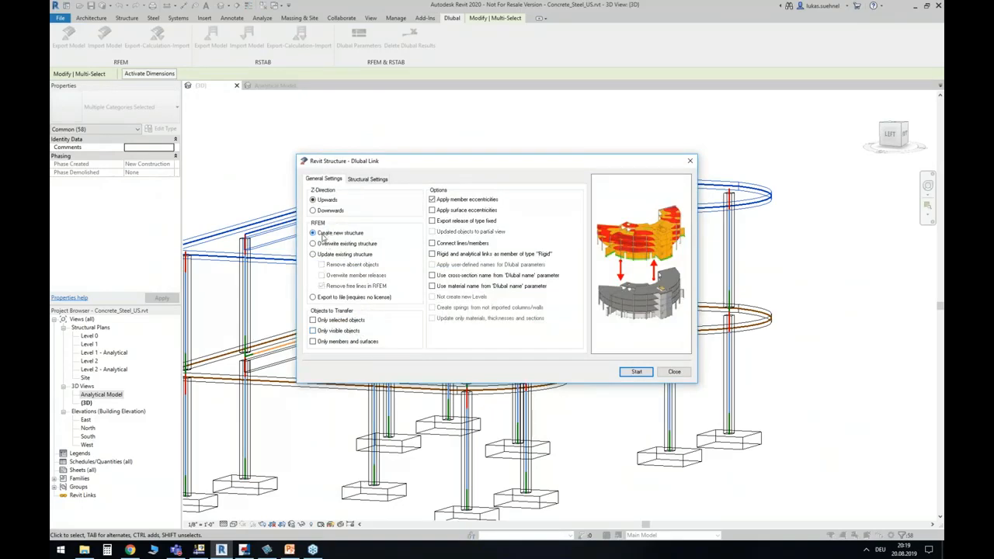
click(325, 320)
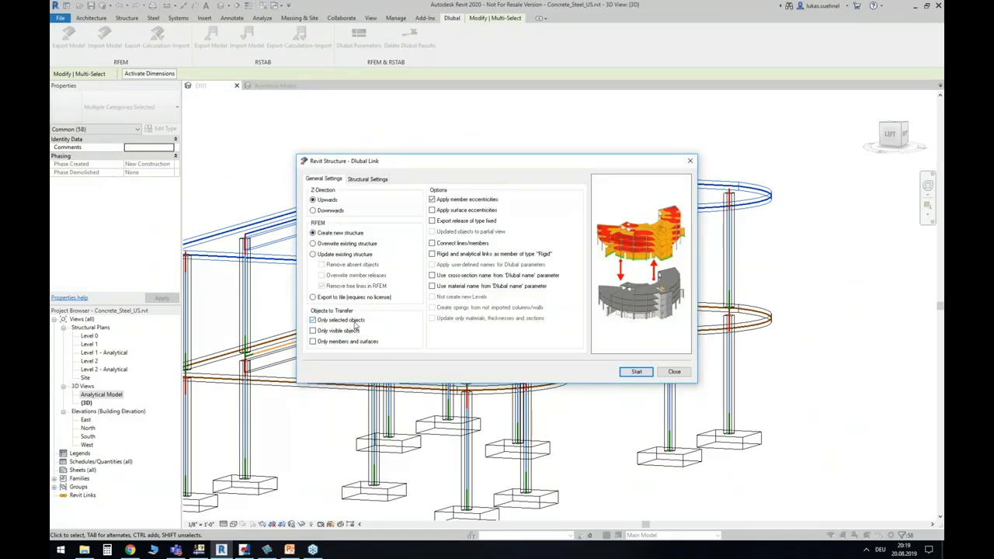
click(441, 200)
click(380, 179)
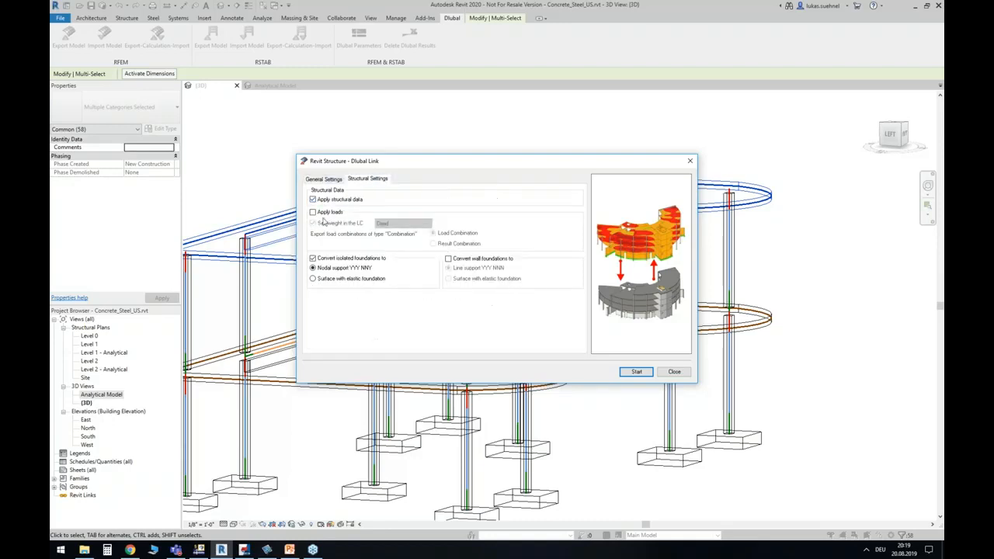
click(330, 179)
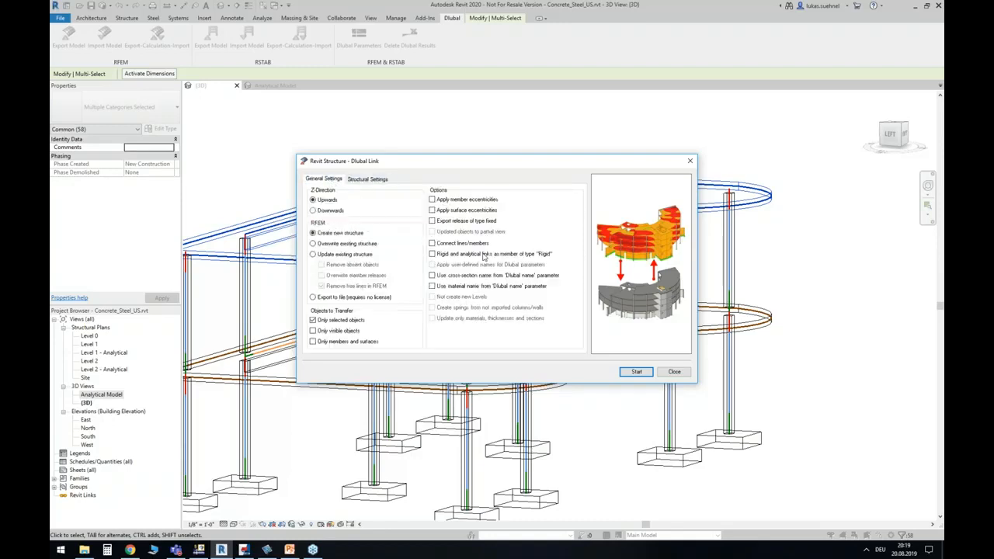
click(635, 372)
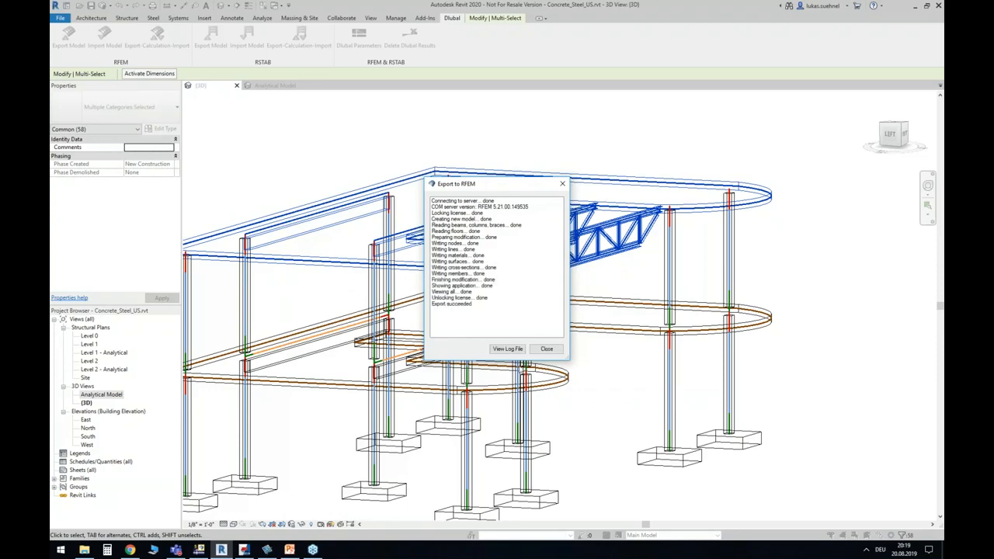
click(548, 350)
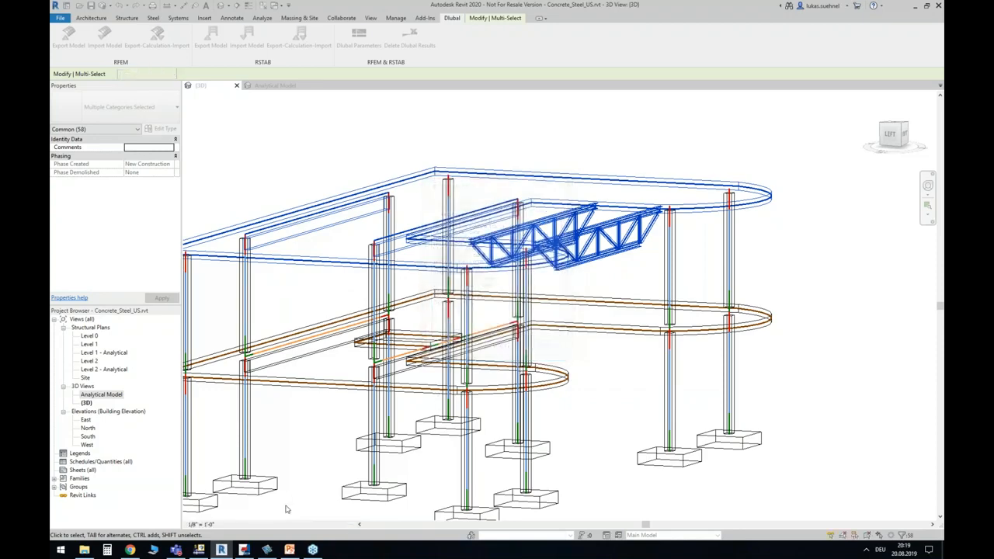
Switch to RFEM, maximize the Concrete_Steel_US model window and show the exported slab with its beams and trusses.
click(199, 550)
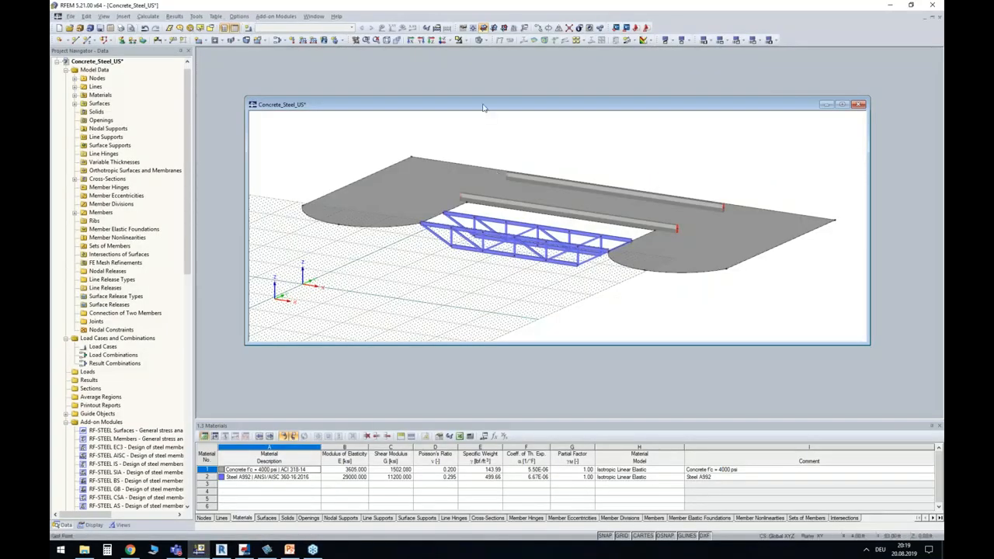
double_click(481, 101)
middle_drag(483, 107, 516, 162)
ctrl+middle_drag(432, 288, 870, 217)
scroll(427, 226, up, 6)
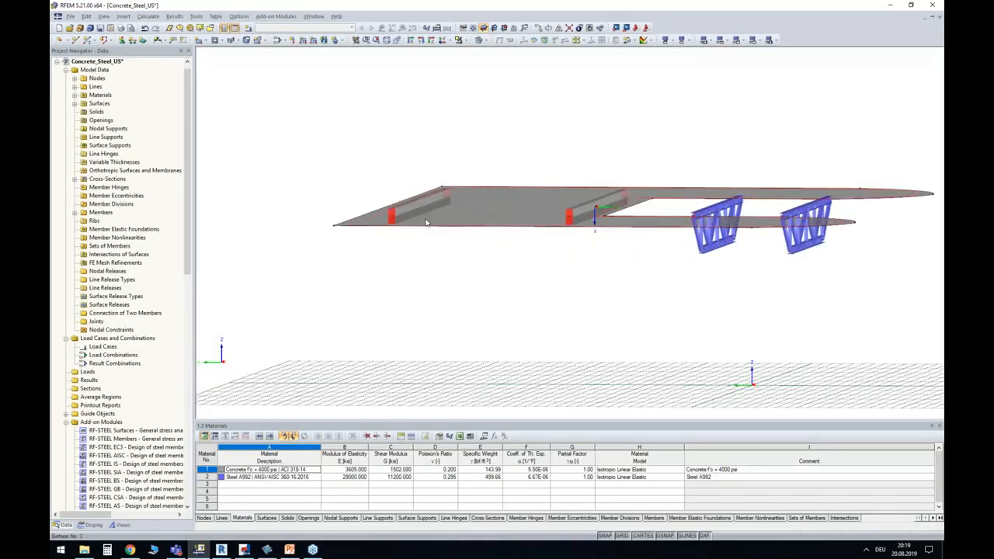
Examine from the side how the concrete beams sit relative to the slab plane without eccentricities.
ctrl+middle_drag(416, 248, 430, 295)
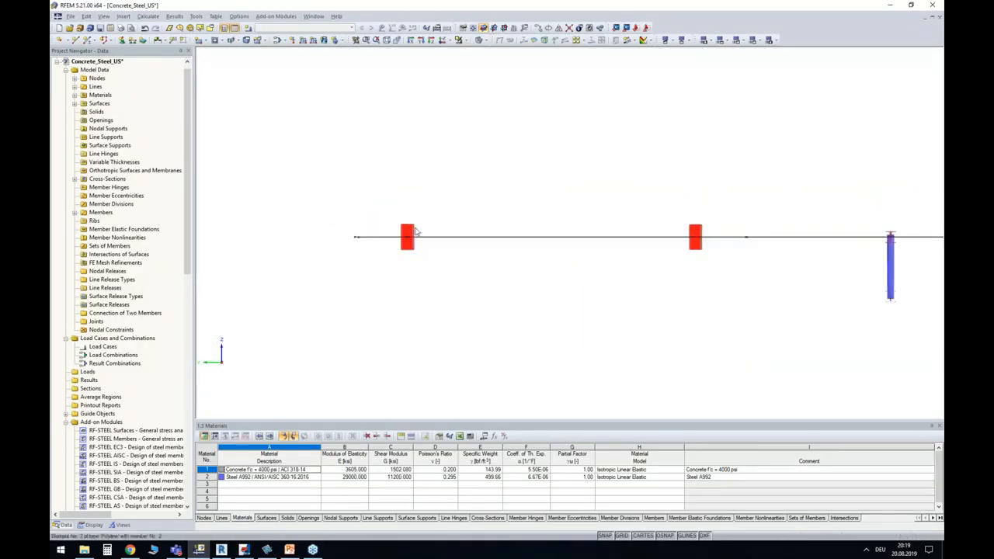
scroll(417, 230, up, 3)
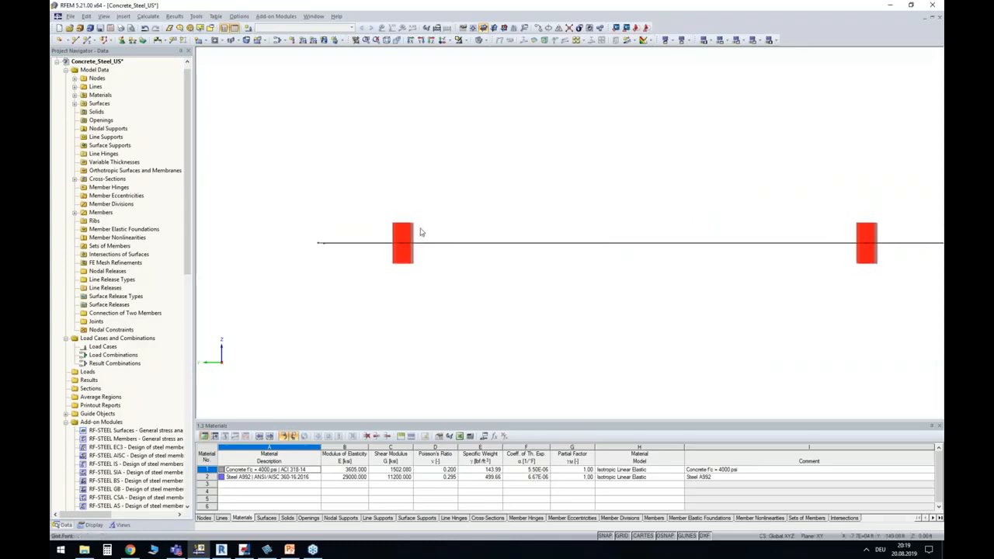
ctrl+middle_drag(435, 234, 425, 261)
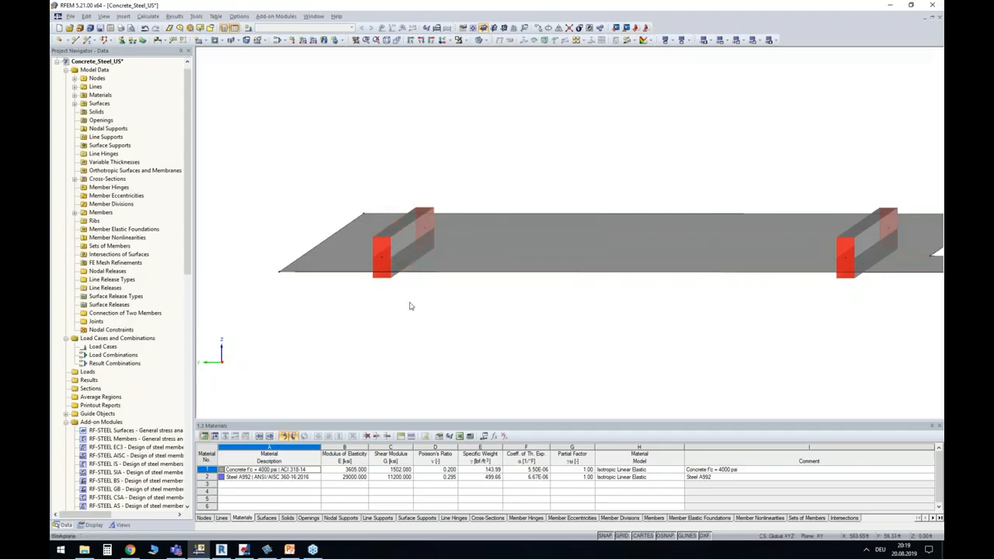
scroll(422, 289, down, 1)
ctrl+middle_drag(421, 286, 433, 315)
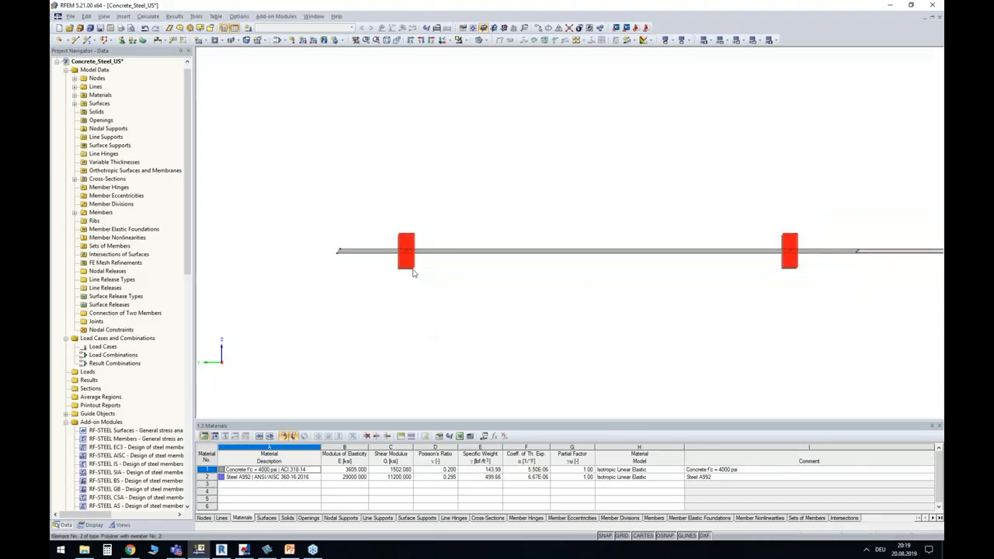
ctrl+middle_drag(480, 285, 412, 270)
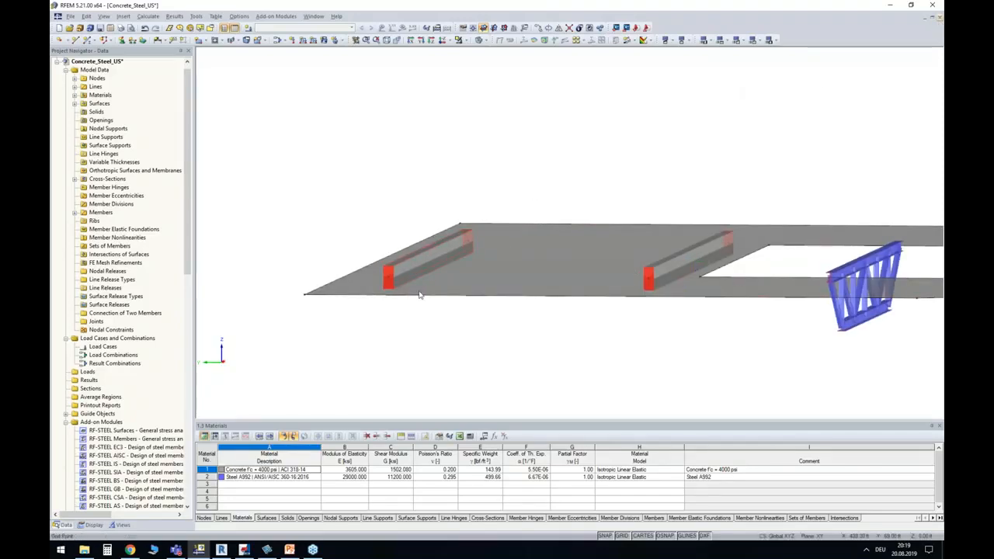
Return to Revit and export the same selection again with Overwrite existing structure and Apply member eccentricities enabled.
click(221, 550)
click(70, 38)
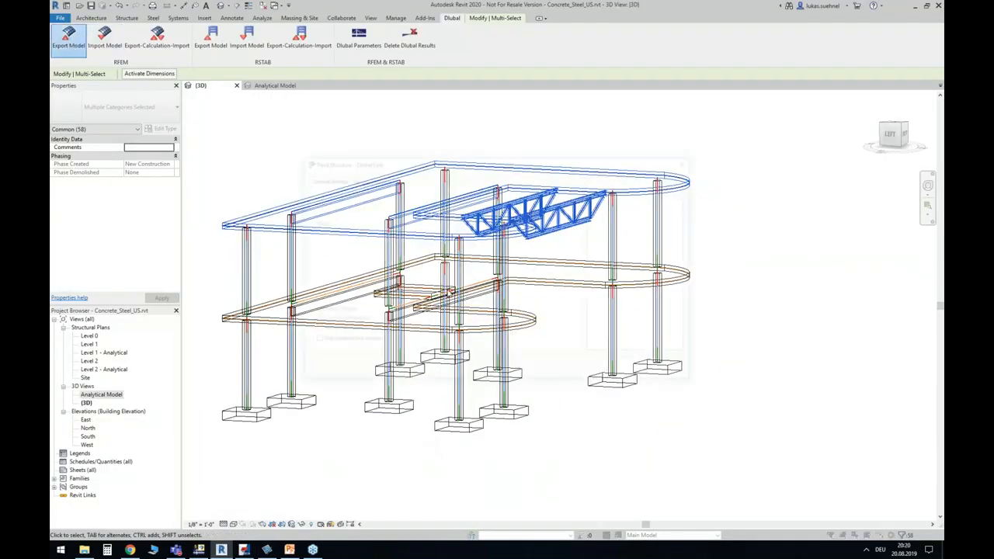
click(339, 244)
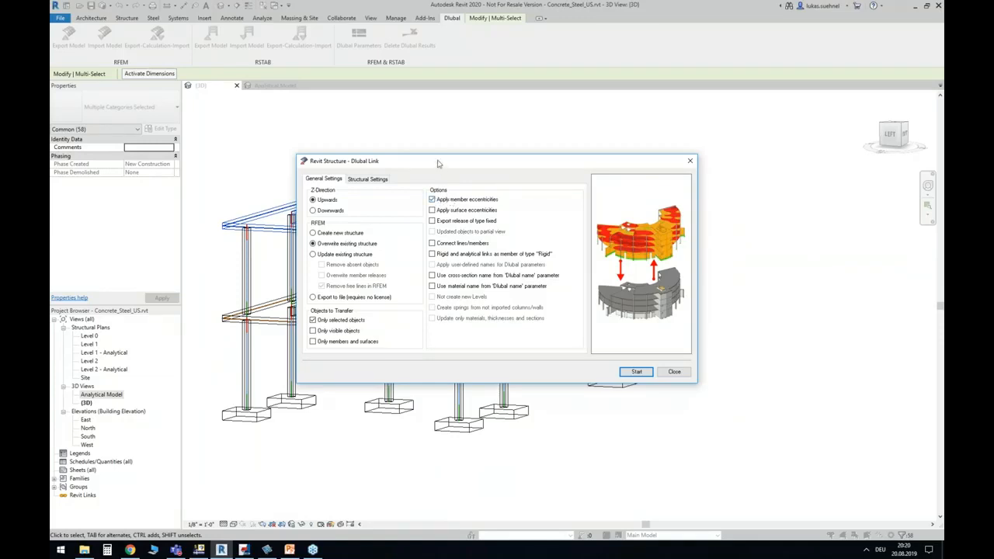
click(636, 372)
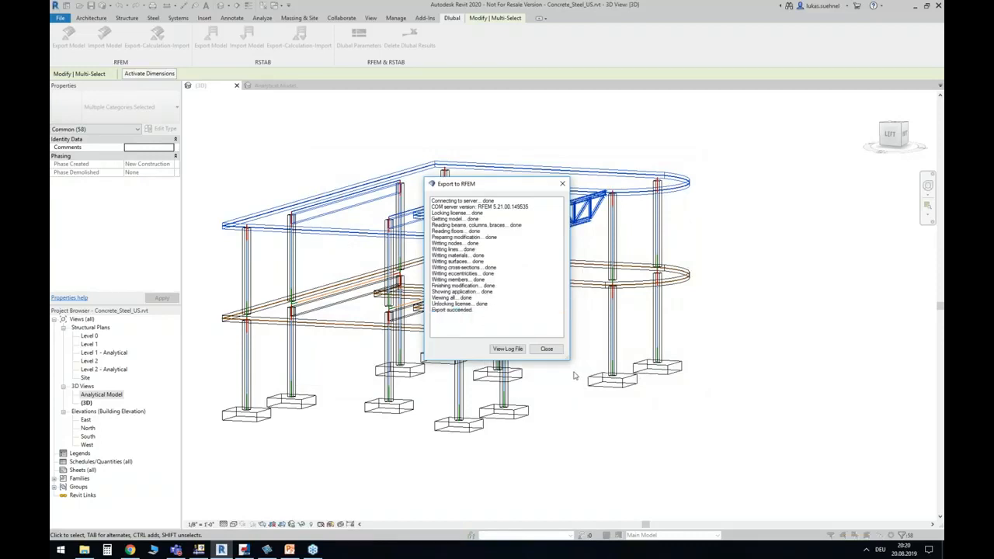
click(546, 349)
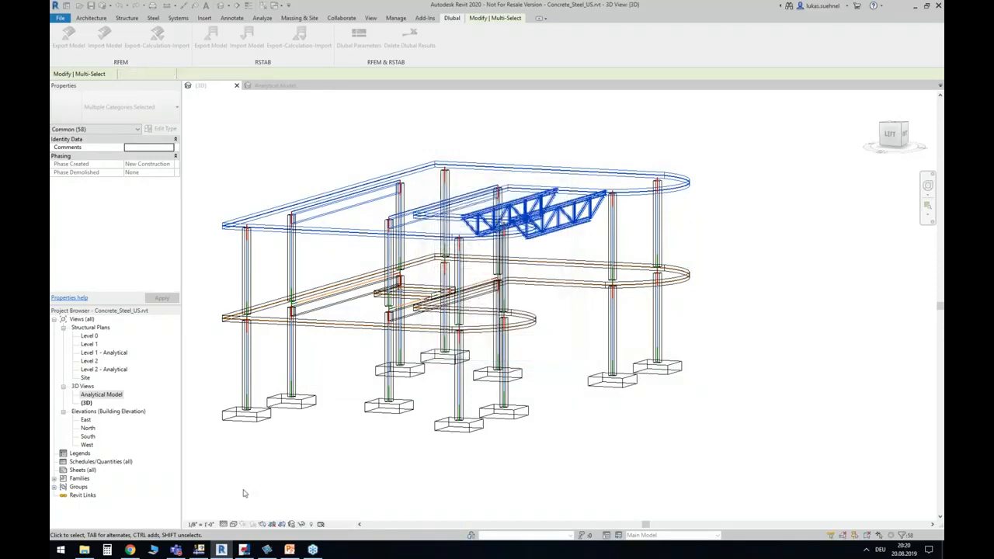
Switch to RFEM and examine from the side how the concrete beams sit relative to the slab with eccentricities applied.
click(200, 550)
ctrl+middle_drag(388, 282, 433, 288)
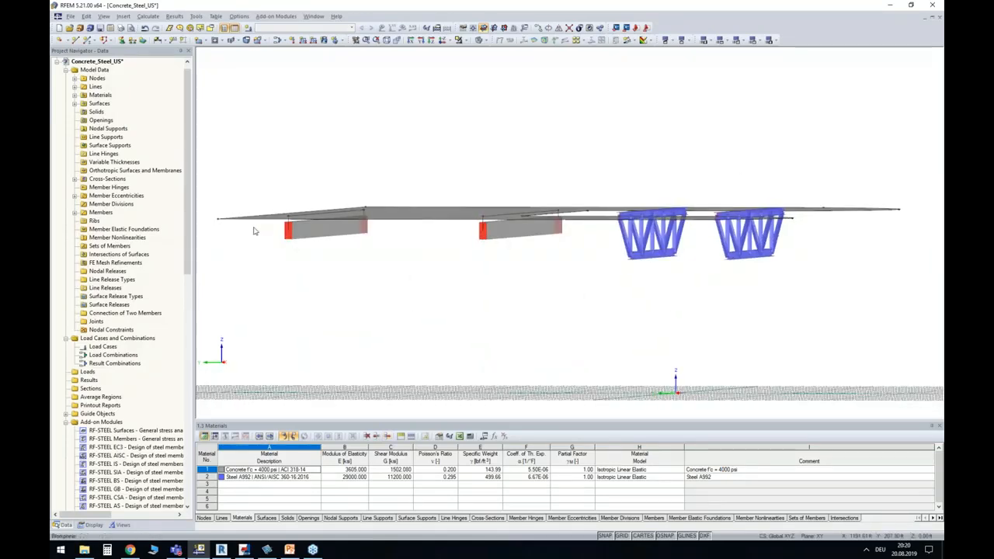
scroll(252, 225, up, 3)
ctrl+middle_drag(371, 282, 377, 300)
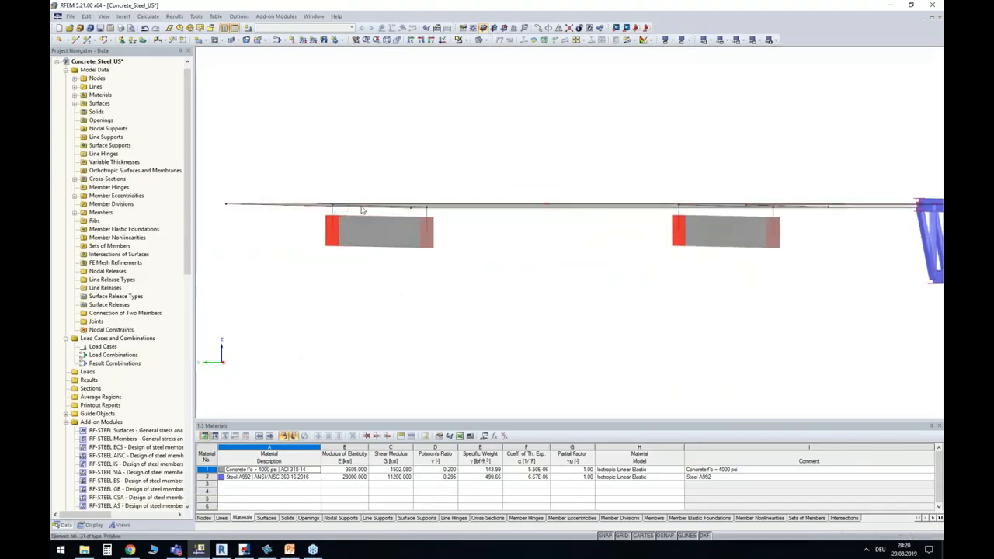
Render the surfaces of the solid model as Filled incl. thickness and view the slab edge-on with its beams.
click(93, 525)
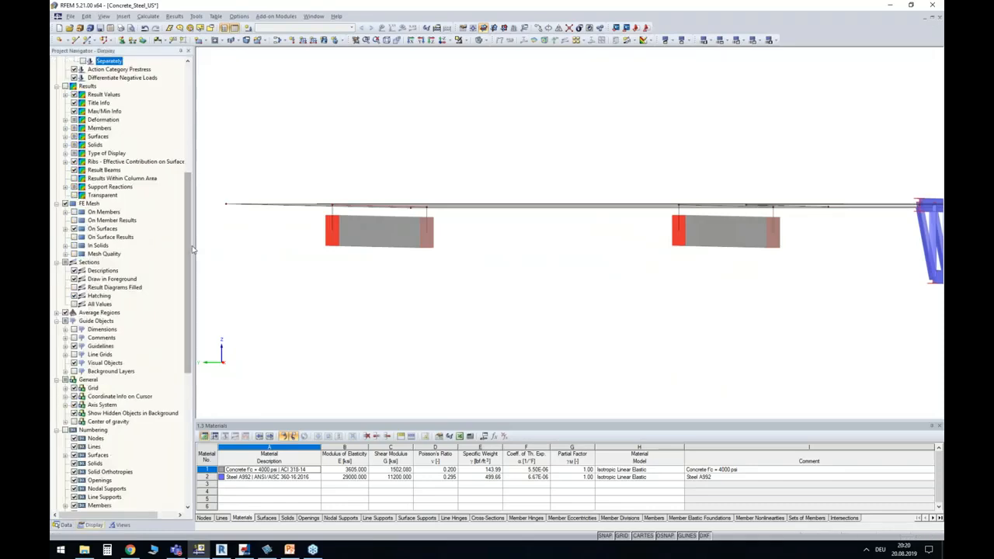
drag(188, 256, 188, 385)
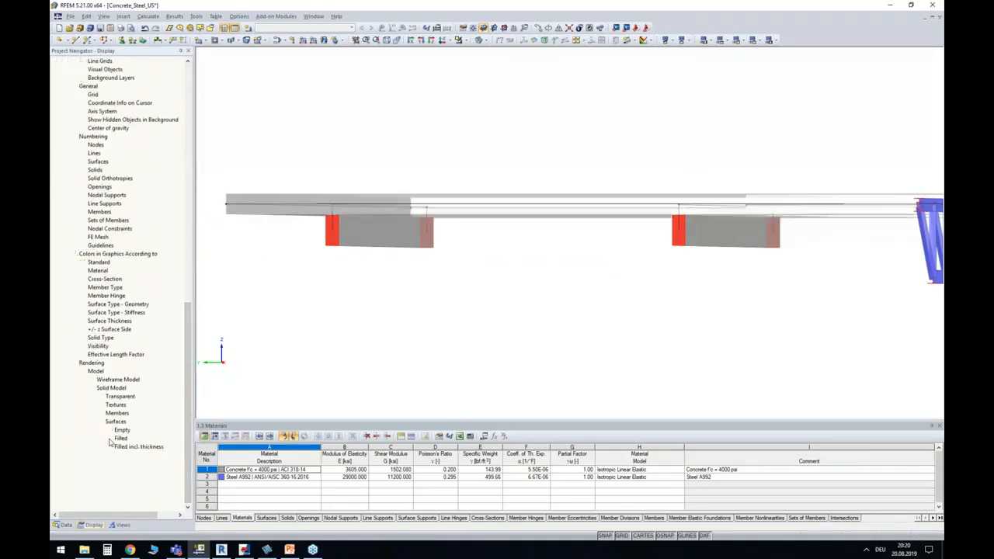
ctrl+middle_drag(483, 275, 473, 273)
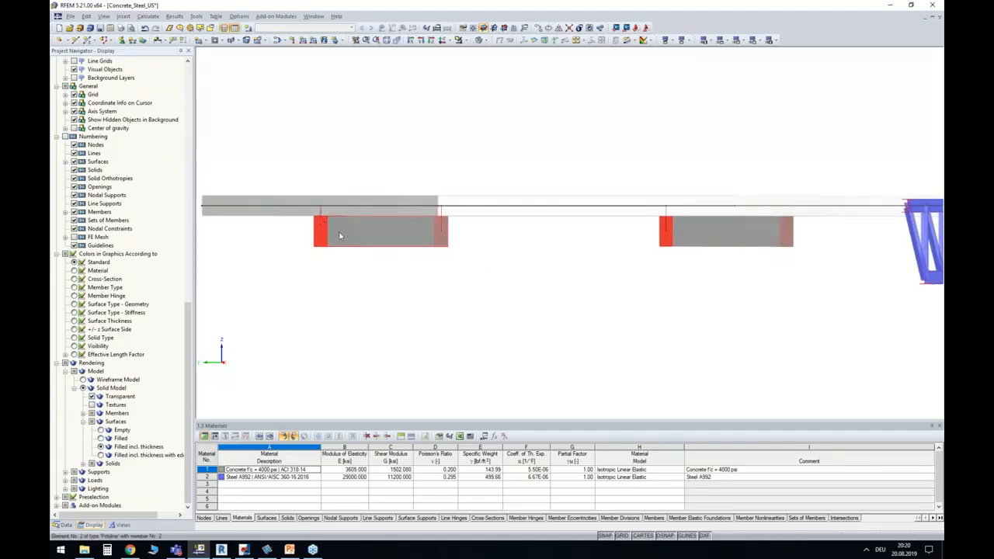
Inspect the eccentricity definition assigned to the concrete beam nearest the slab's end, leaving its values as they are.
double_click(371, 209)
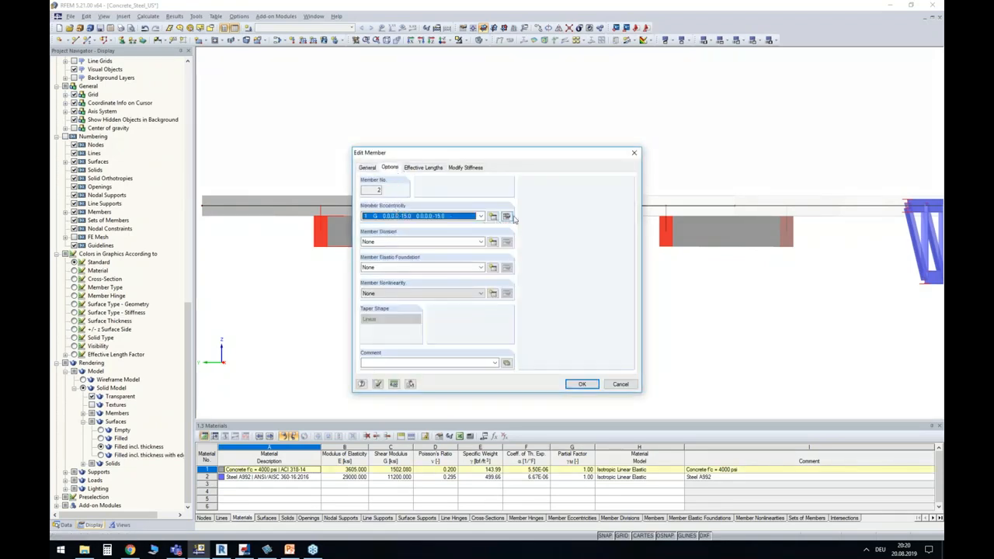
click(506, 216)
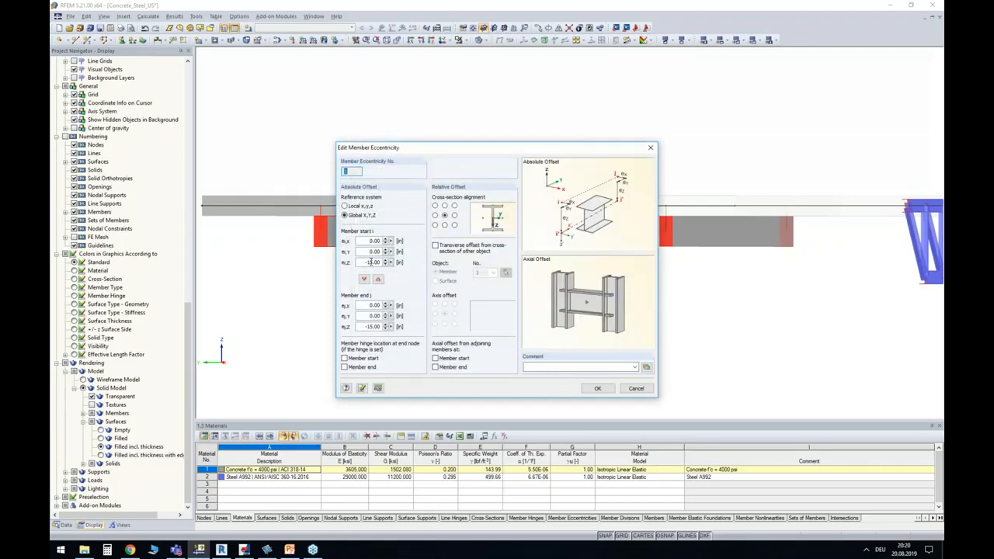
click(635, 388)
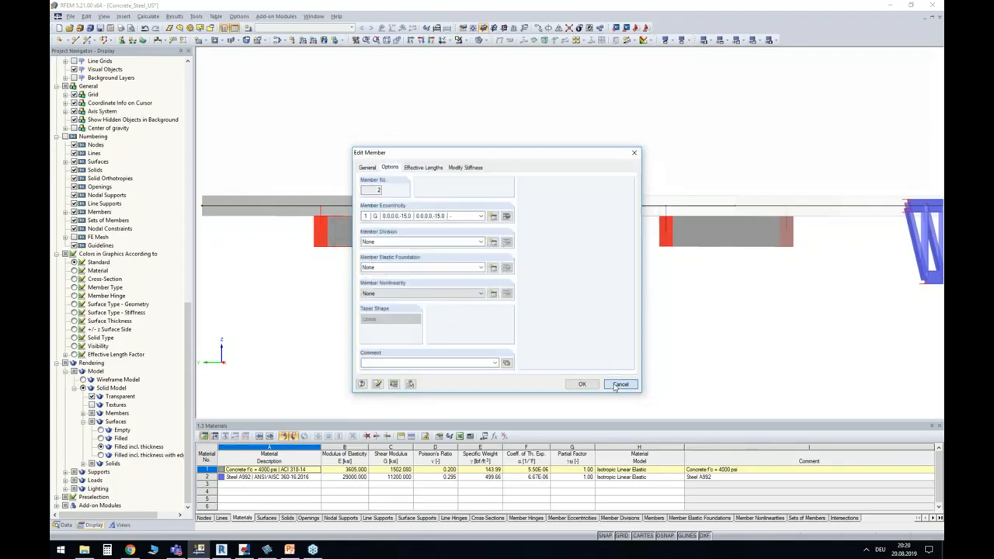
click(621, 384)
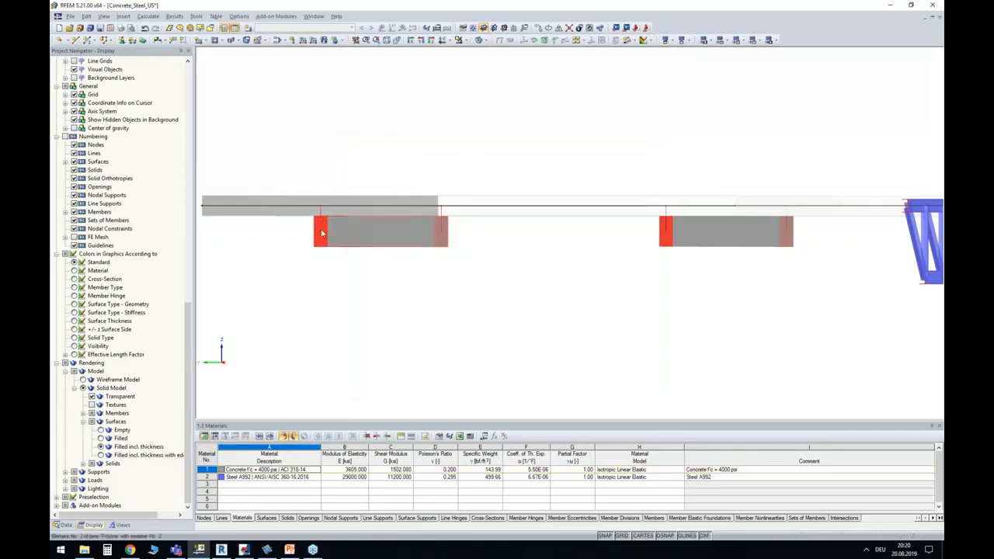
Return to Revit, clear the selection and compare the upper concrete beams with their analytical lines up close.
click(221, 549)
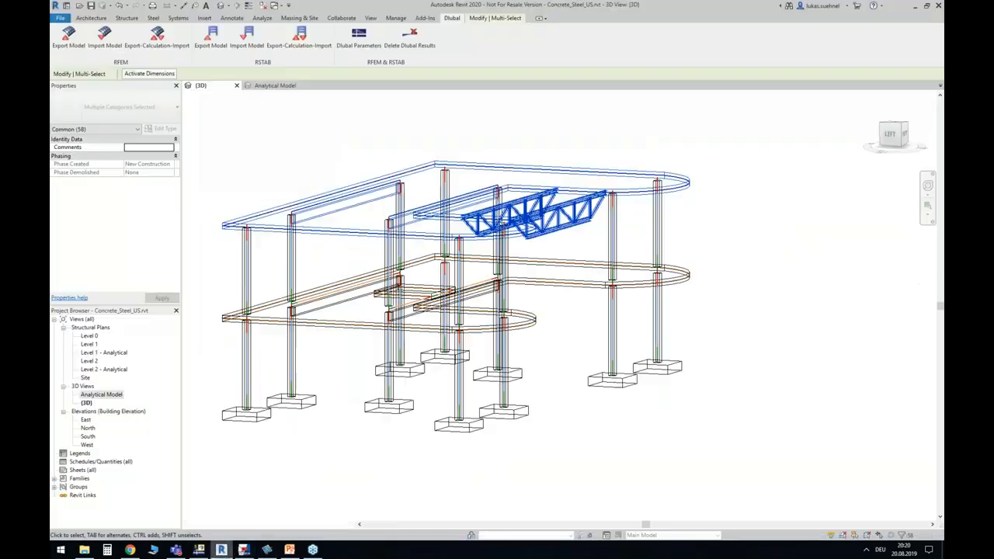
click(567, 318)
scroll(312, 215, up, 3)
scroll(281, 204, up, 4)
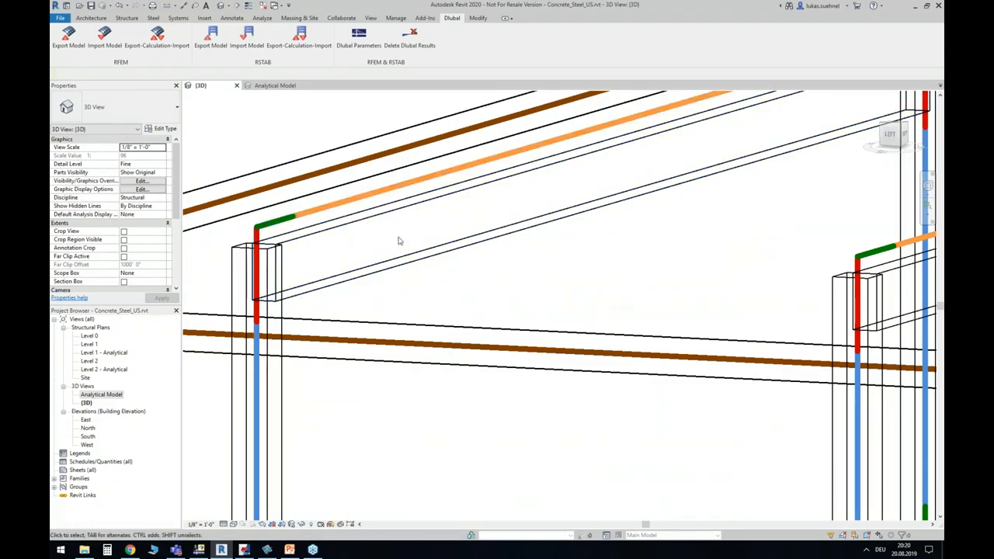
scroll(435, 227, down, 4)
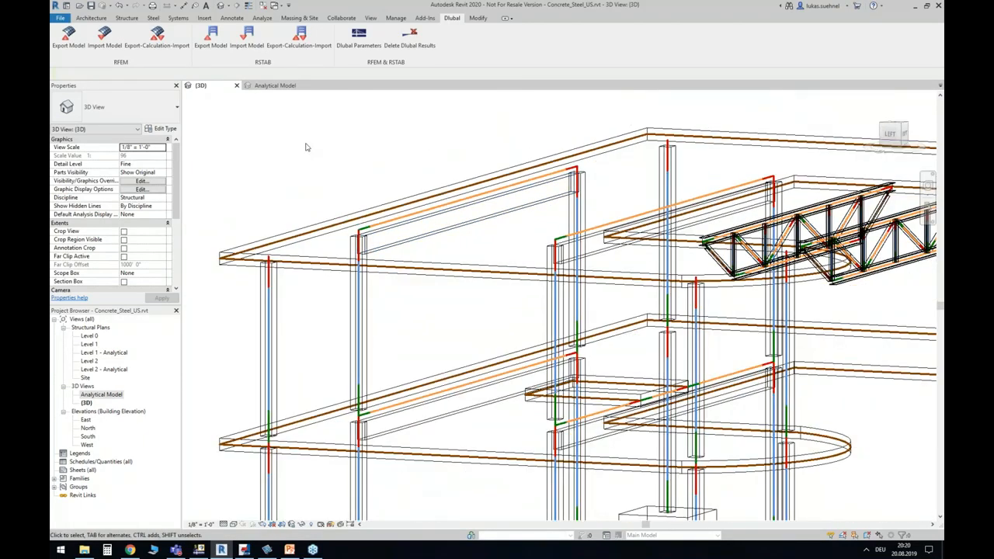
scroll(315, 149, down, 3)
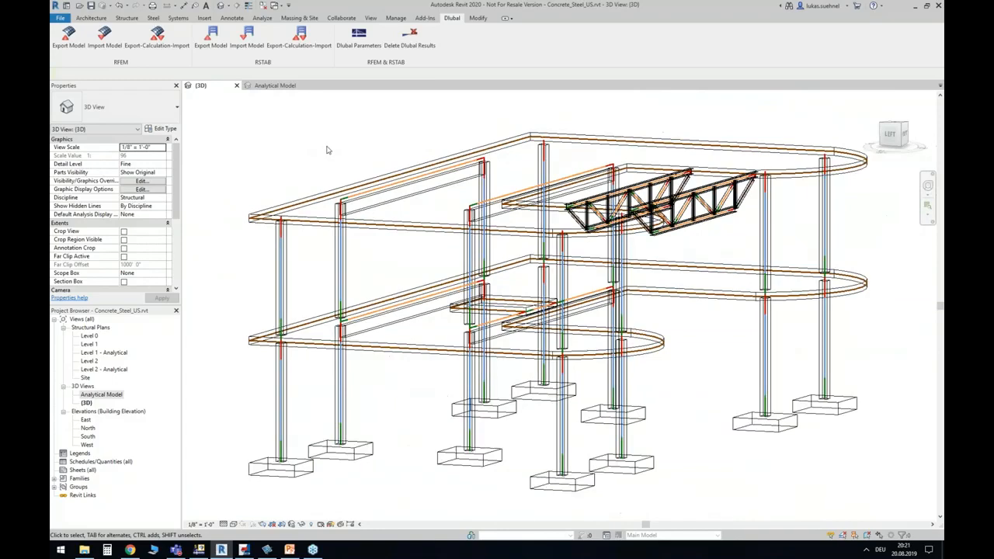
Configure the RFEM export as a new structure of all objects, with loads, self-weight in Dead, and isolated foundations as nodal supports YYY NNY.
click(71, 43)
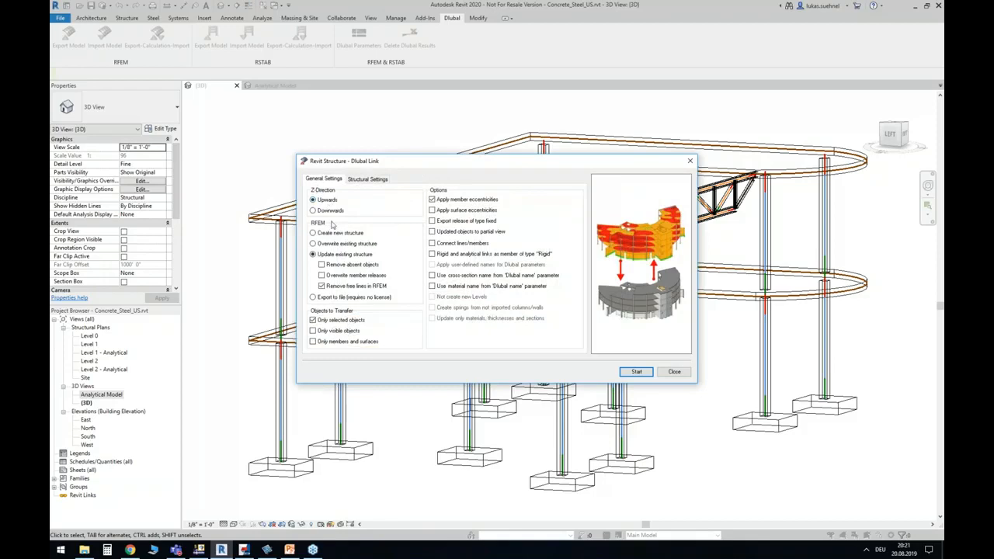
click(335, 234)
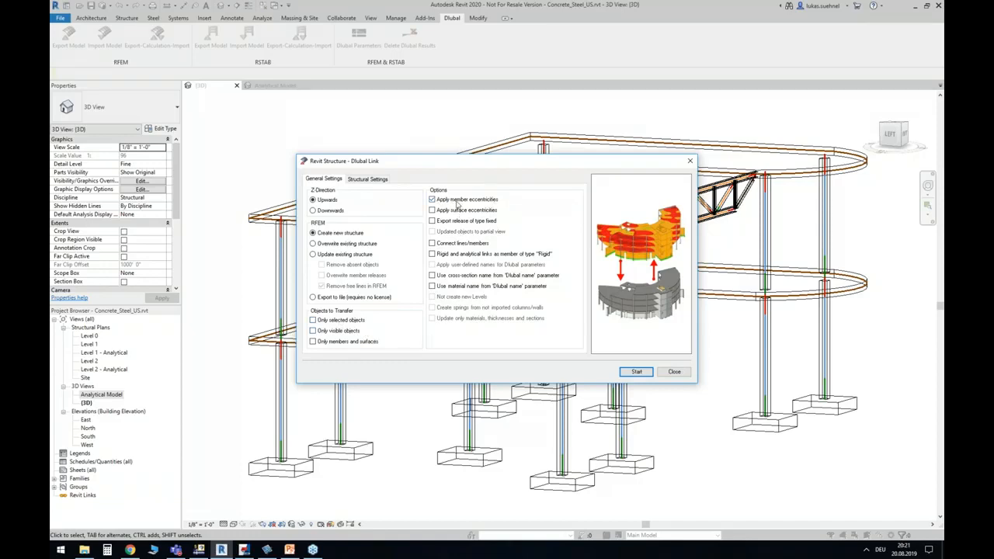
click(368, 179)
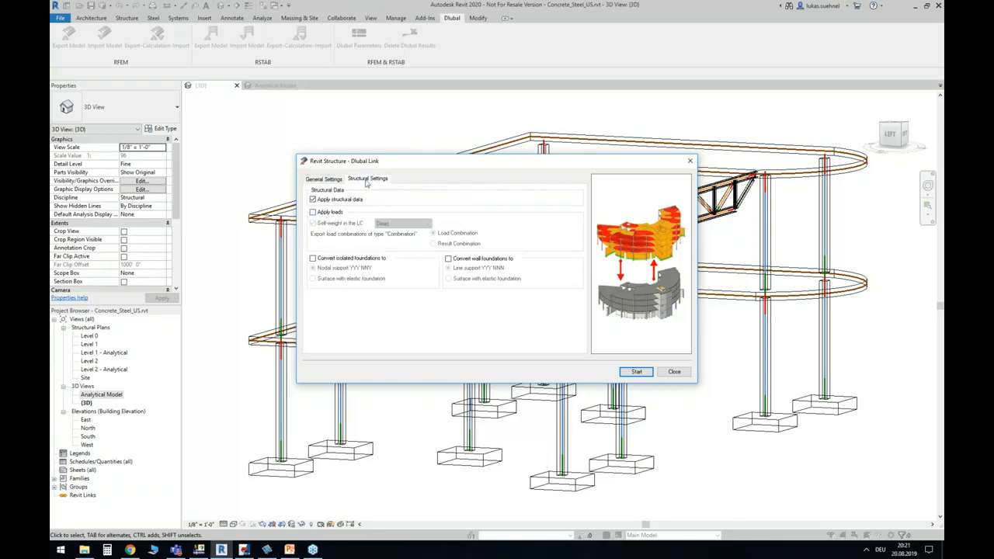
click(326, 214)
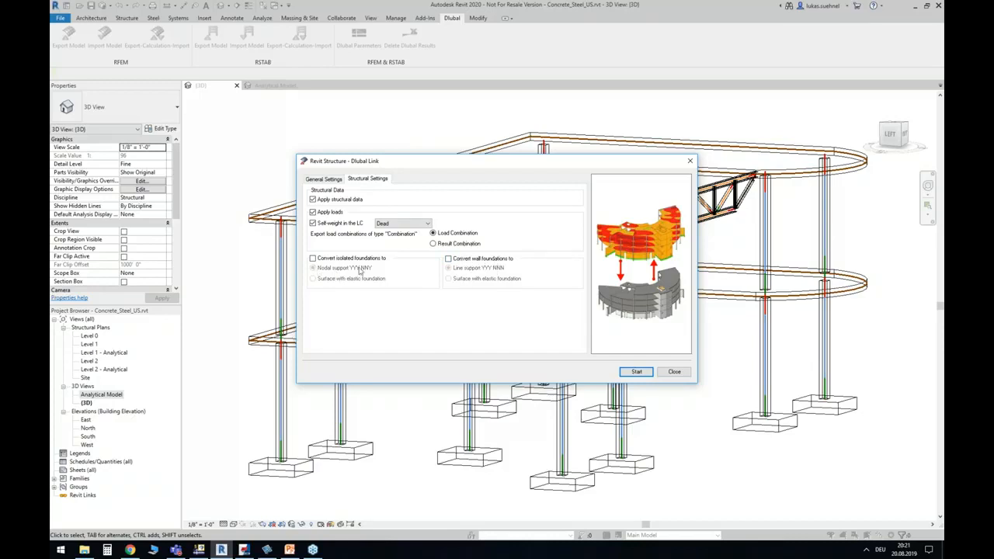
click(334, 259)
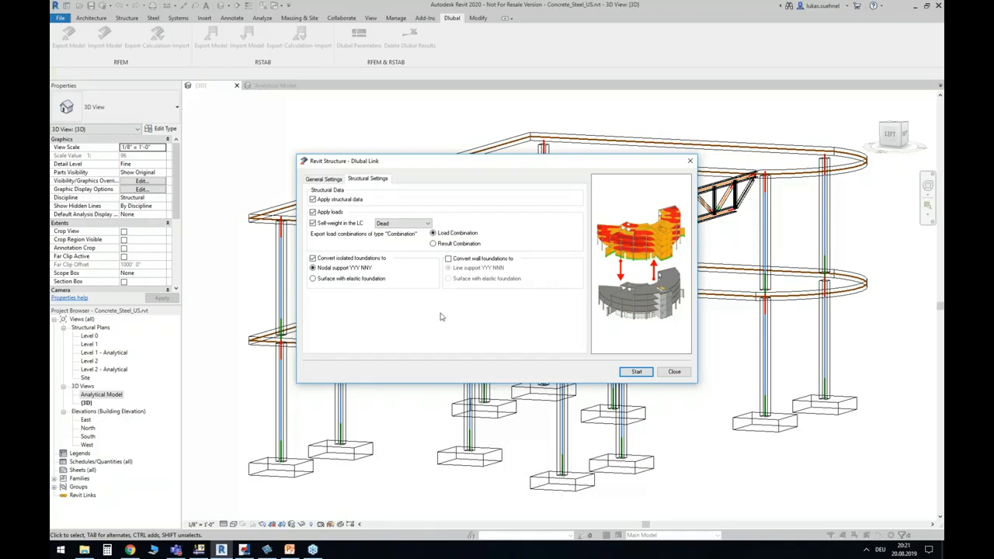
click(335, 180)
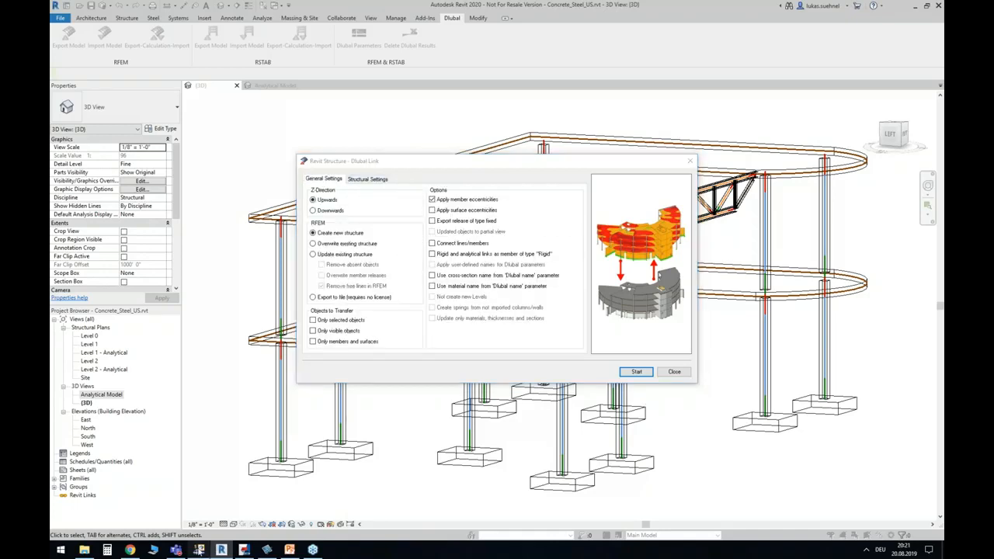
Close the previous model in RFEM, return to Revit and run the export of the full building.
click(198, 550)
click(494, 285)
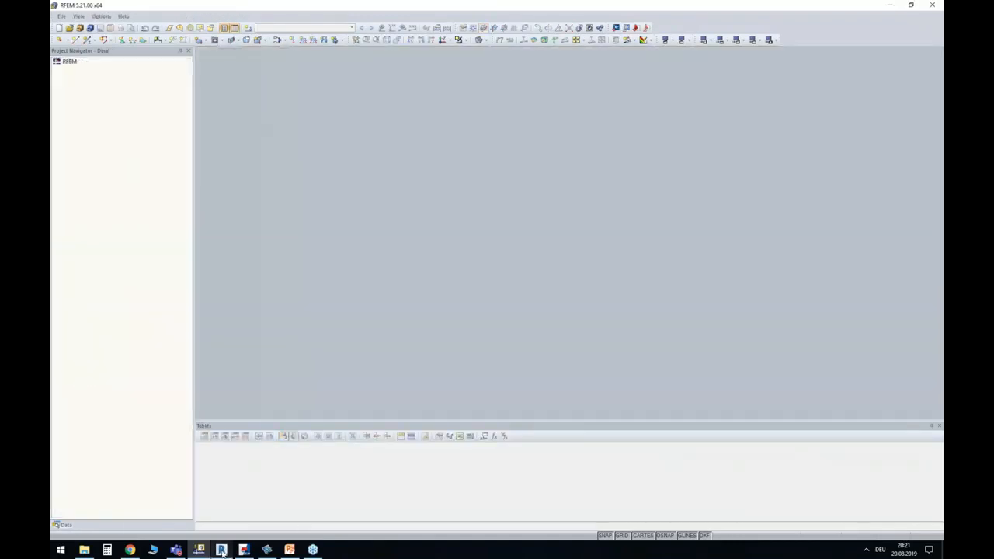
click(221, 550)
click(634, 371)
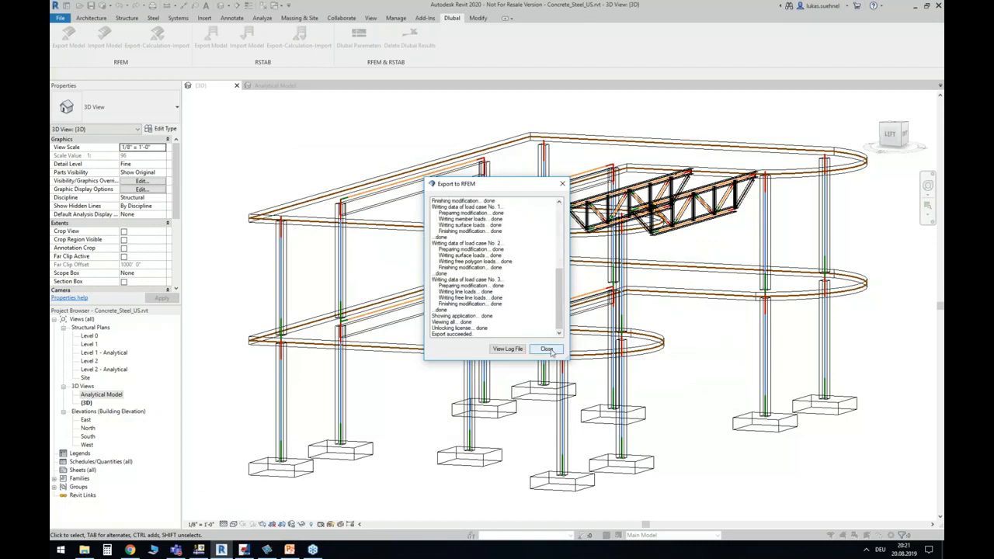
click(546, 348)
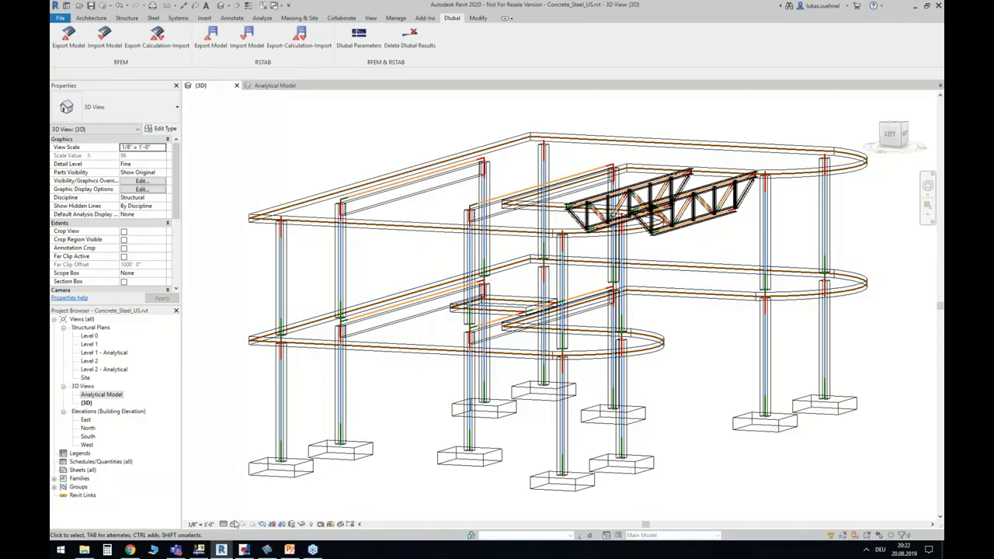
Switch to RFEM, maximize the Concrete_Steel_US model window and show the whole exported building with its supports.
click(199, 549)
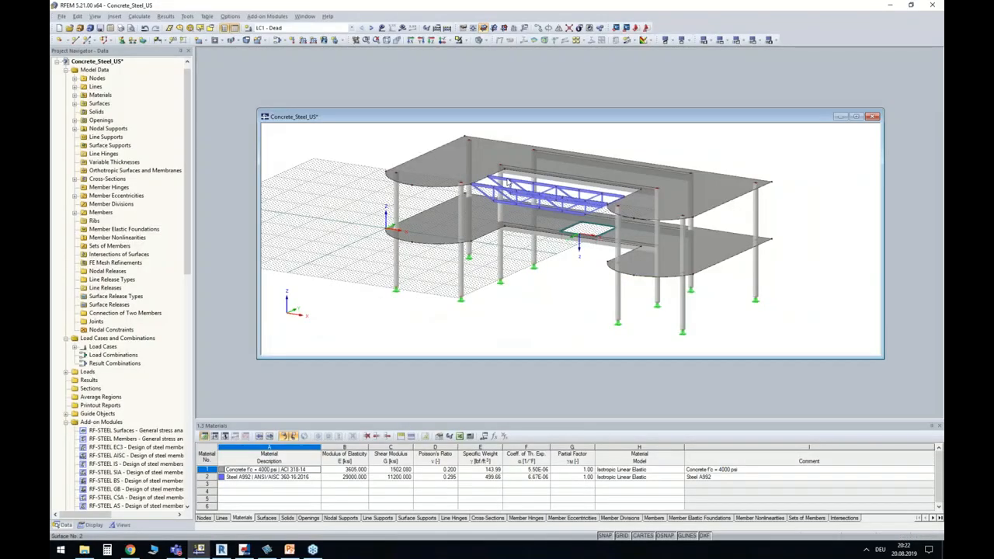
double_click(525, 124)
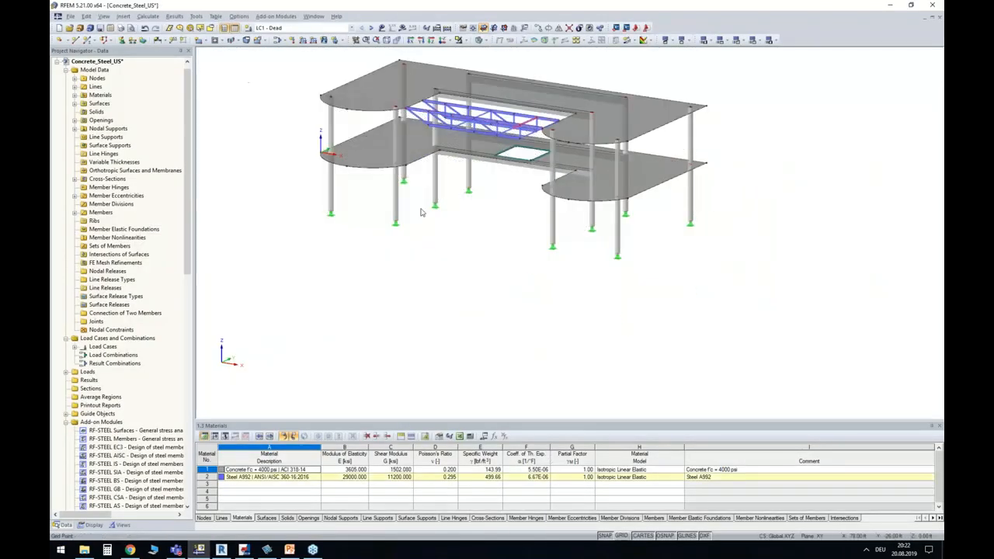
ctrl+middle_drag(369, 240, 619, 204)
middle_drag(547, 219, 496, 311)
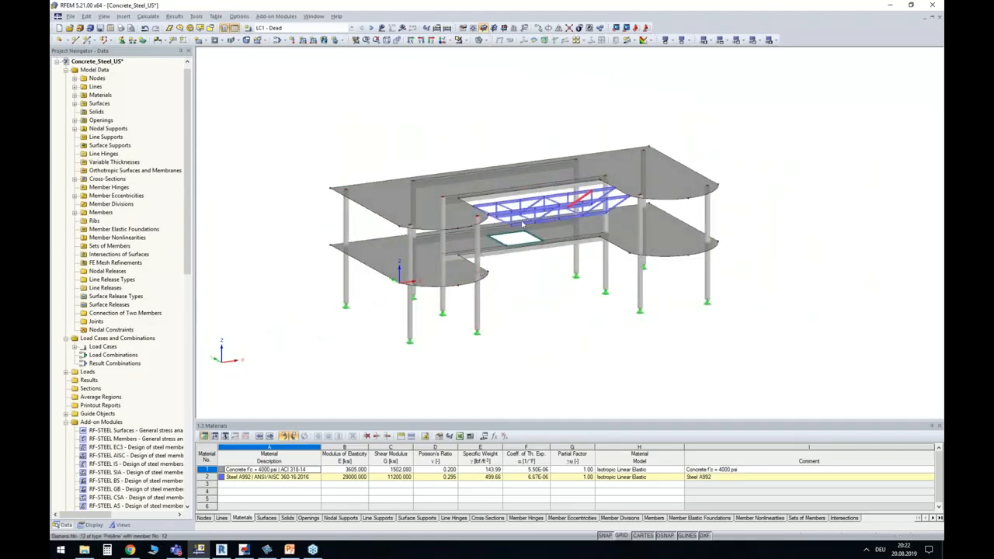
Inspect the cross-section and material data of a lower-storey concrete column without changing them.
click(479, 309)
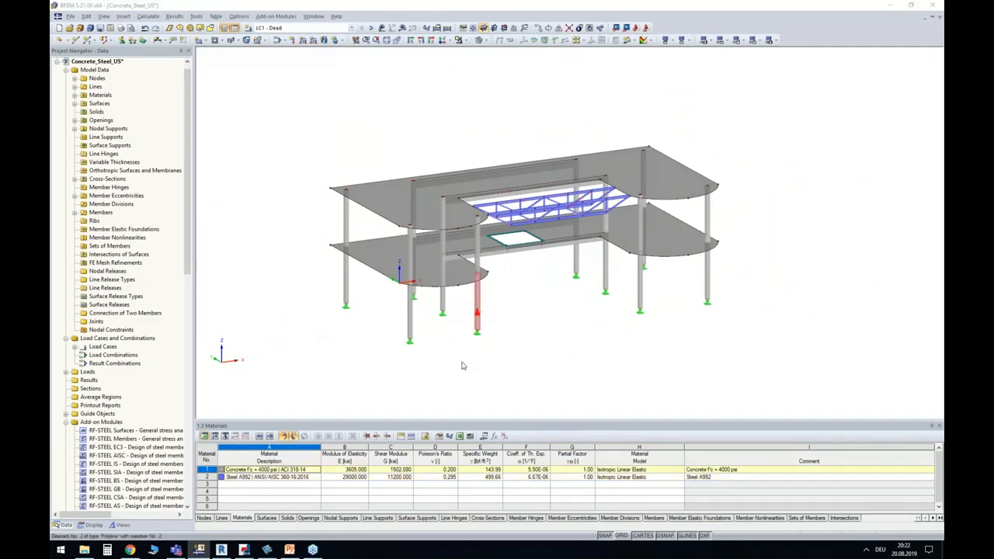
double_click(509, 276)
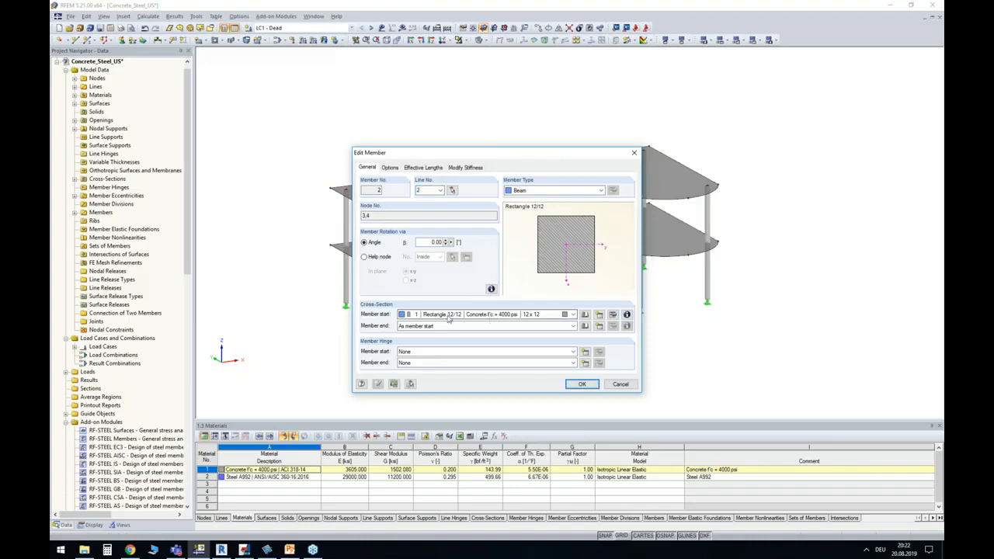
click(619, 384)
ctrl+middle_drag(522, 300, 489, 322)
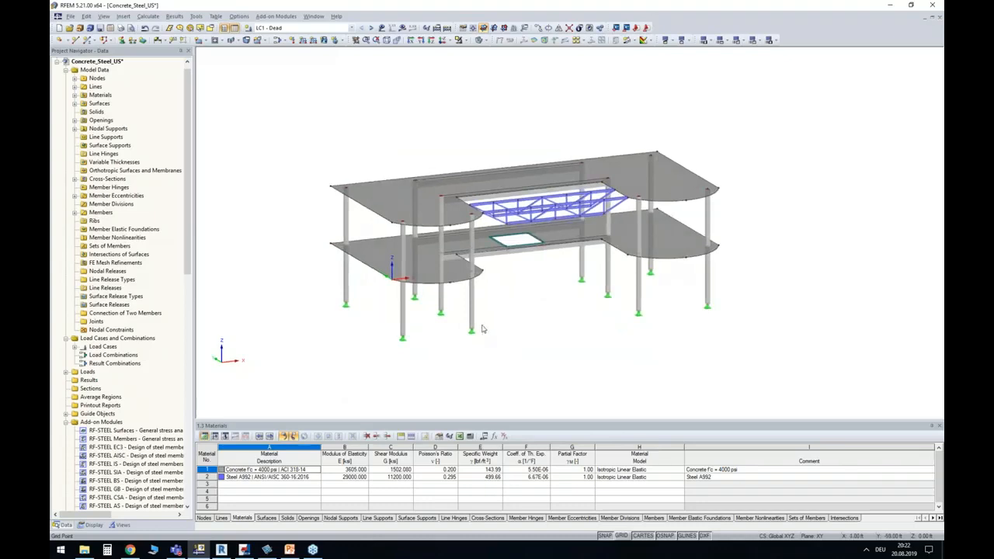
Highlight the elements made of steel A992 and those made of 4000 psi concrete through the materials table.
click(231, 477)
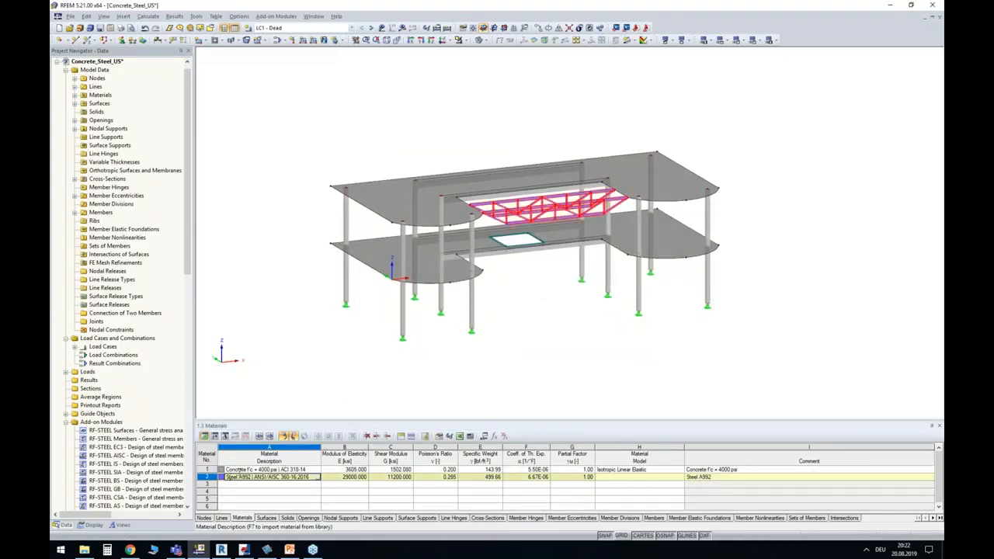
click(237, 470)
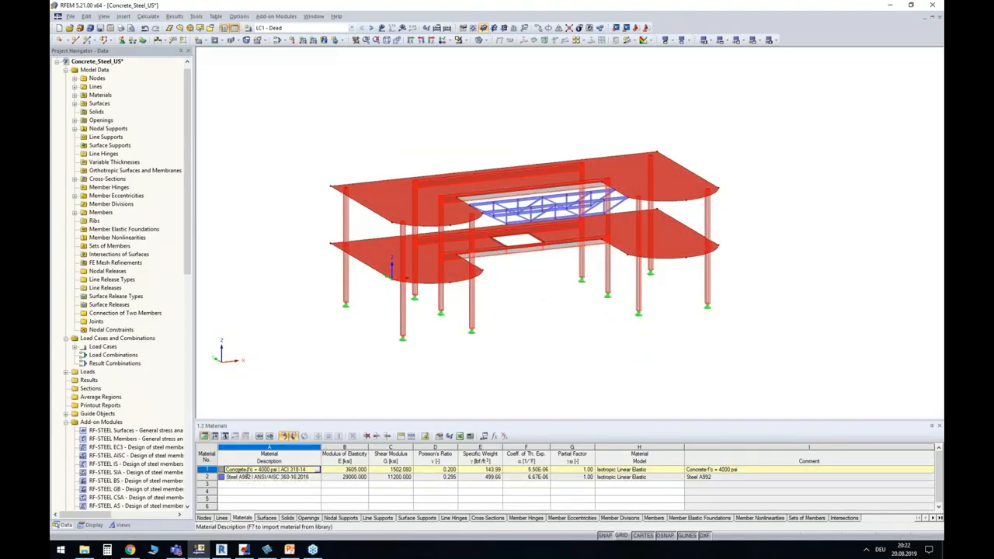
click(204, 470)
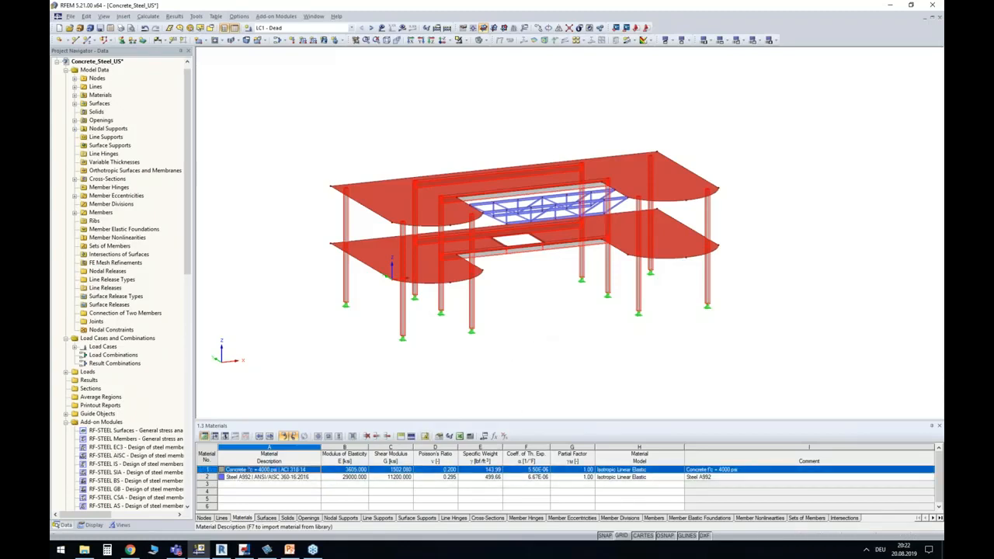
click(206, 477)
Review the Steel A992 material constants and its Material Library entry, leaving both unchanged.
double_click(205, 477)
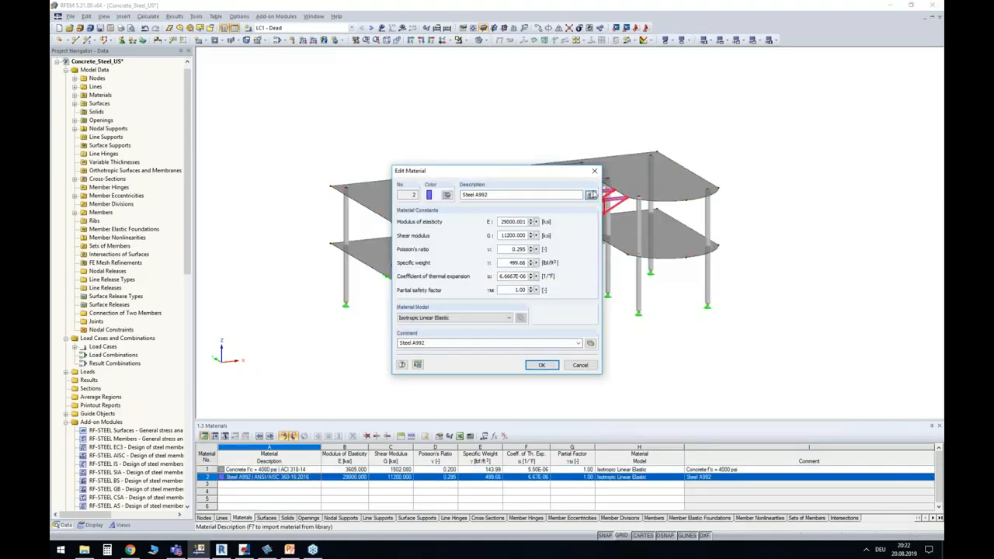
key(F7)
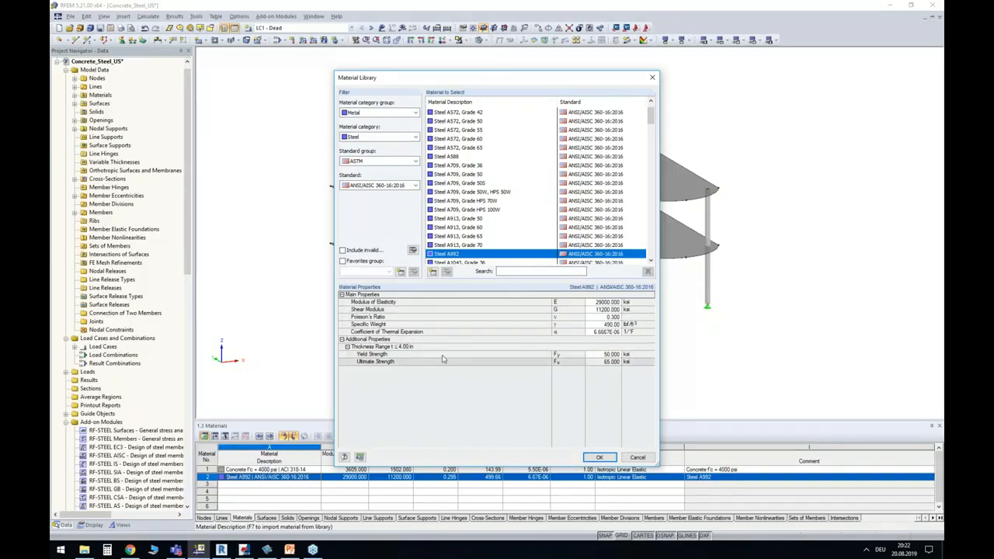
click(637, 458)
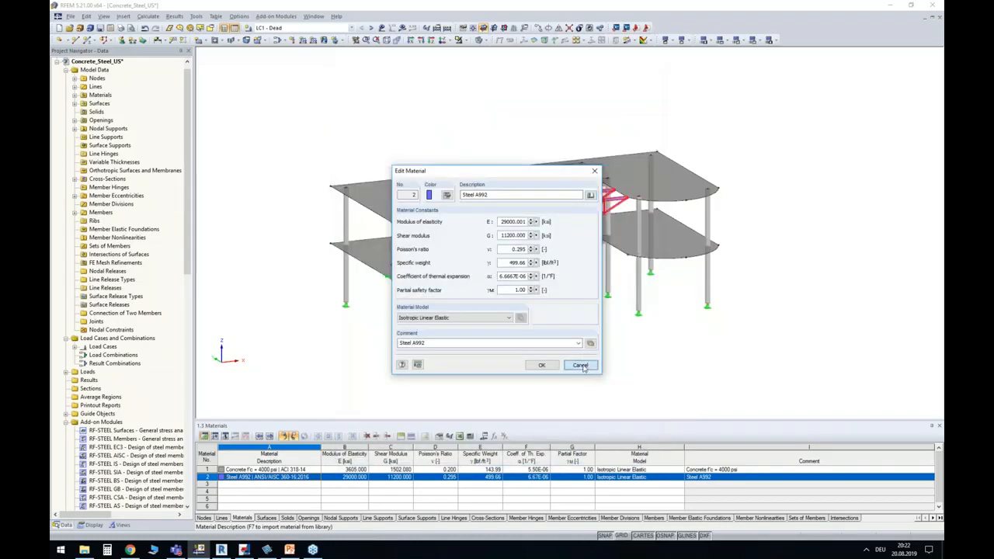
click(581, 366)
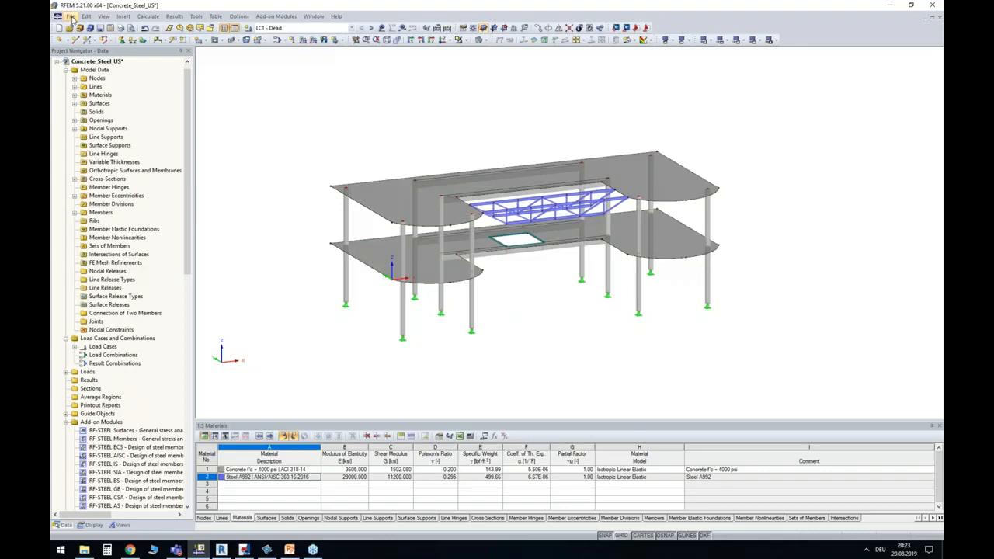
Switch to Revit, bring up the RFEM model export settings without starting an export, and return to RFEM.
click(222, 551)
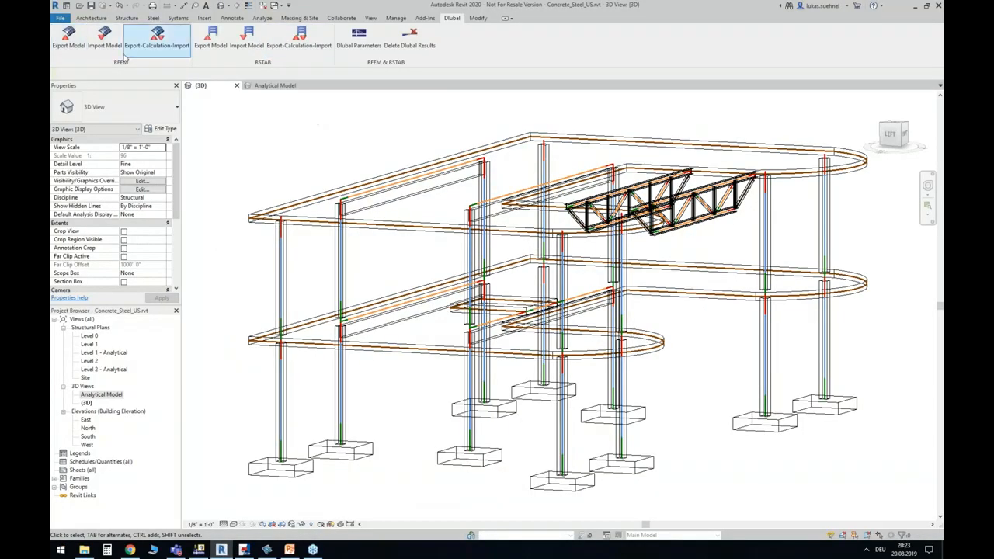
click(68, 37)
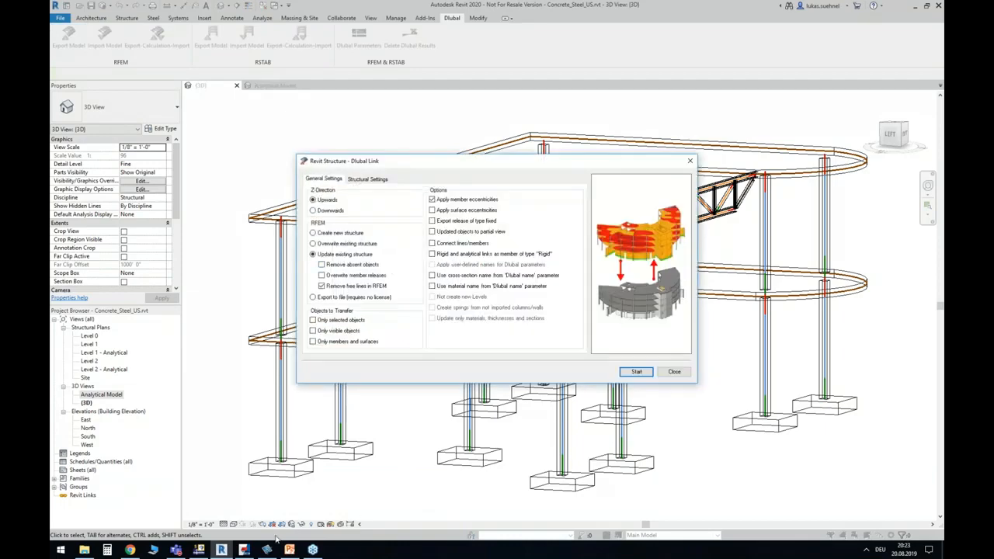
click(199, 550)
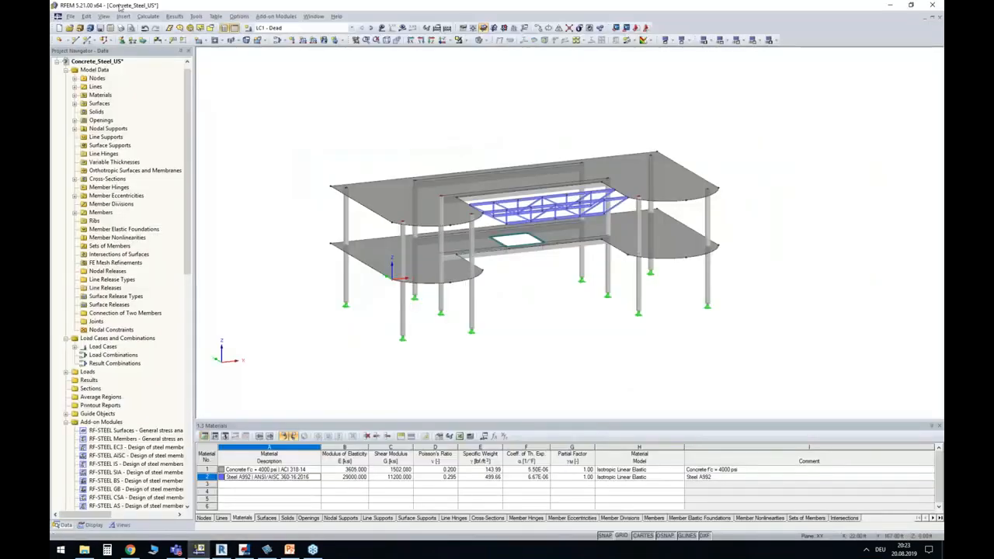
Open the detail settings for importing and examine the conversion file paths for materials and cross-sections.
click(71, 16)
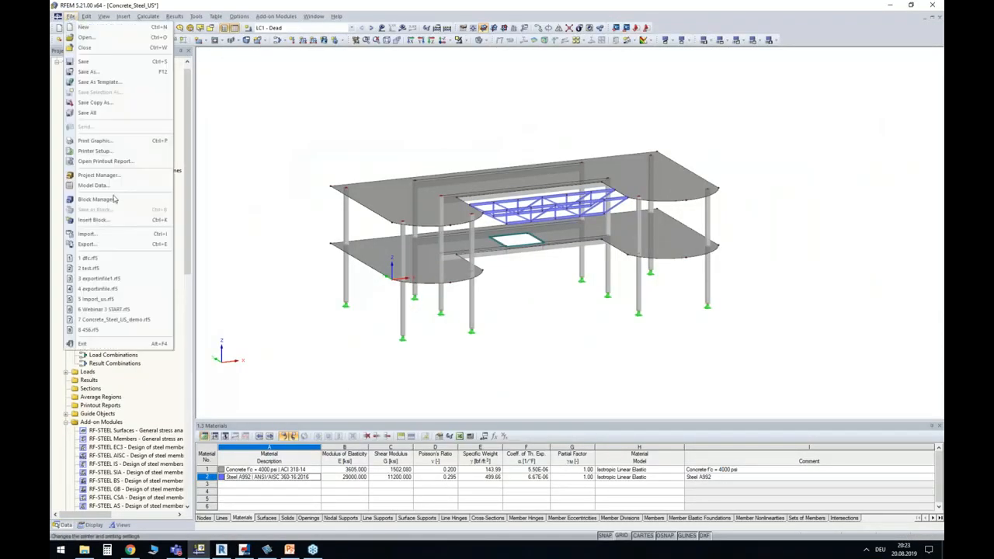
click(87, 233)
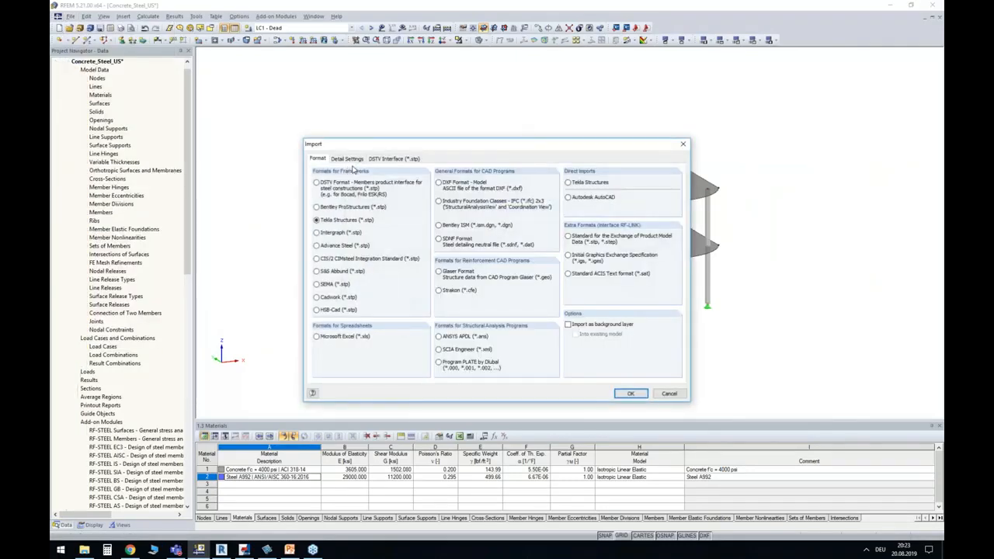
click(345, 158)
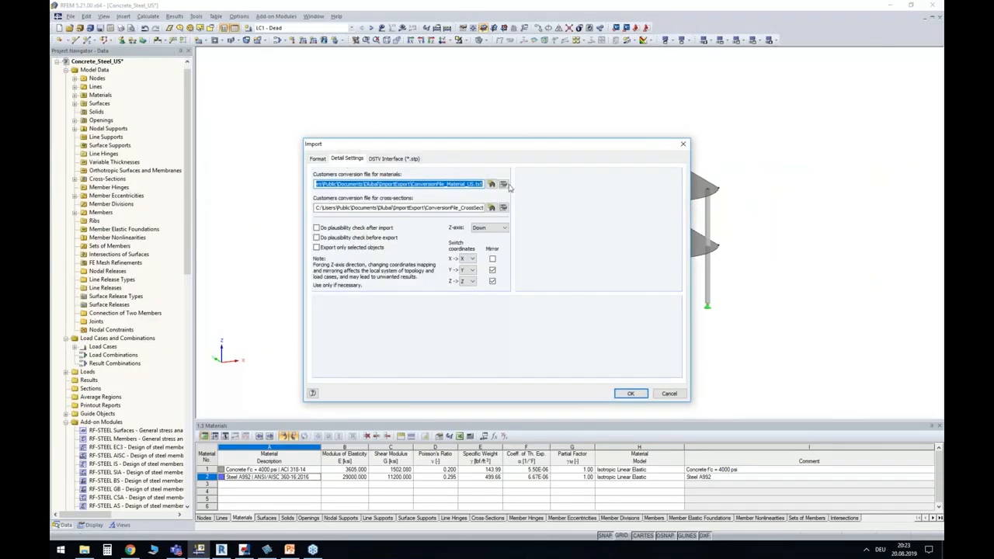
click(439, 183)
drag(411, 184, 483, 184)
drag(424, 207, 494, 208)
Review how Concrete f'c = 4000 psi is mapped in the material conversion table, and leave the table and import settings unsaved.
click(457, 184)
click(503, 184)
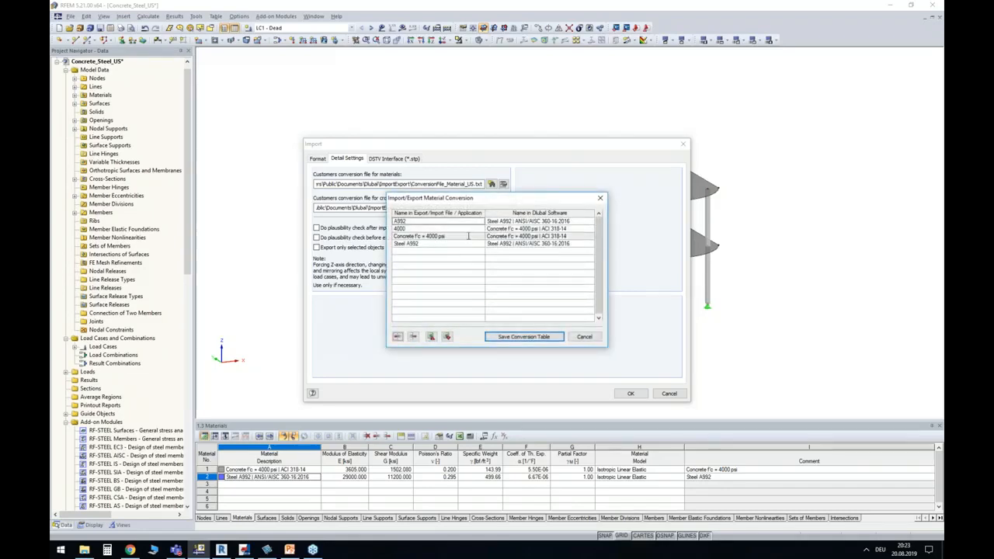
click(449, 237)
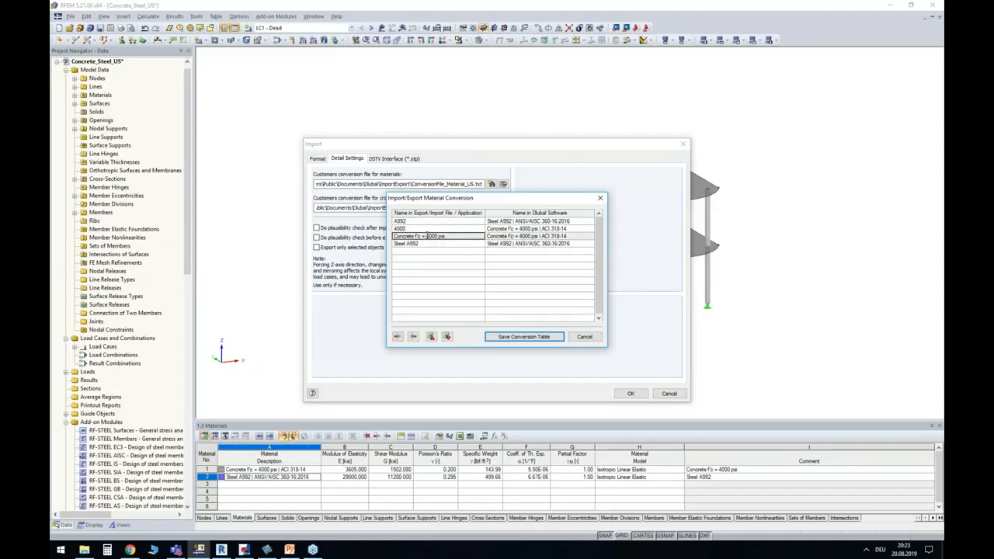
click(571, 236)
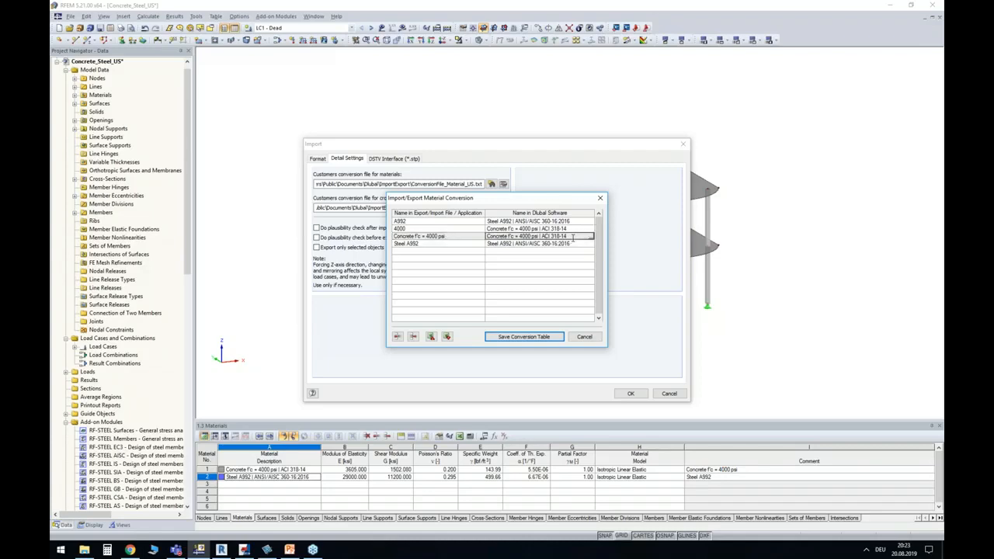
click(505, 236)
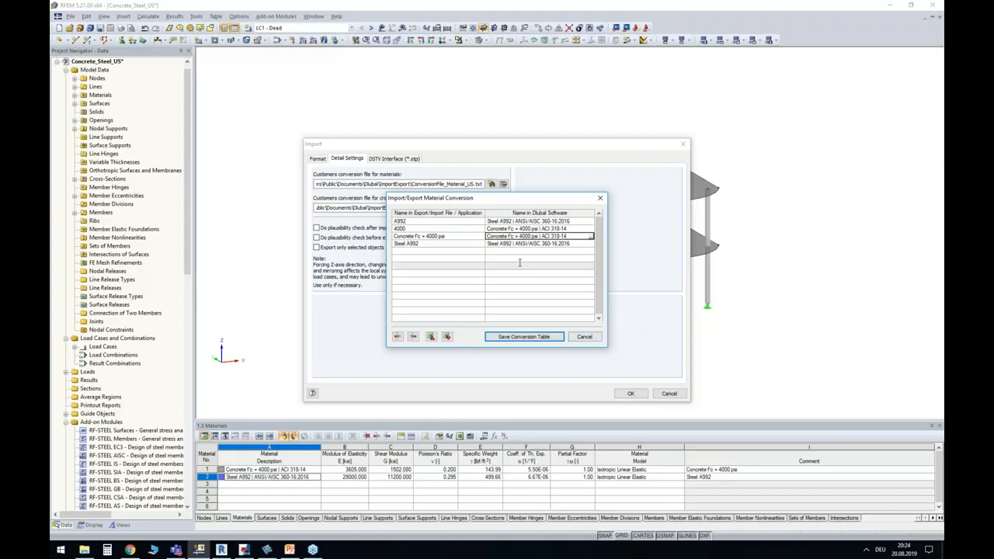
click(584, 336)
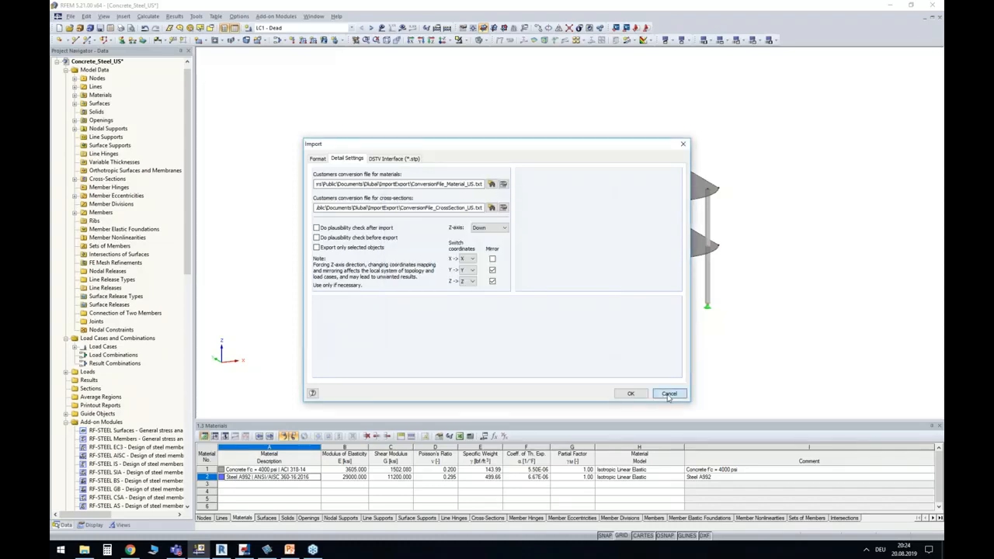
click(669, 392)
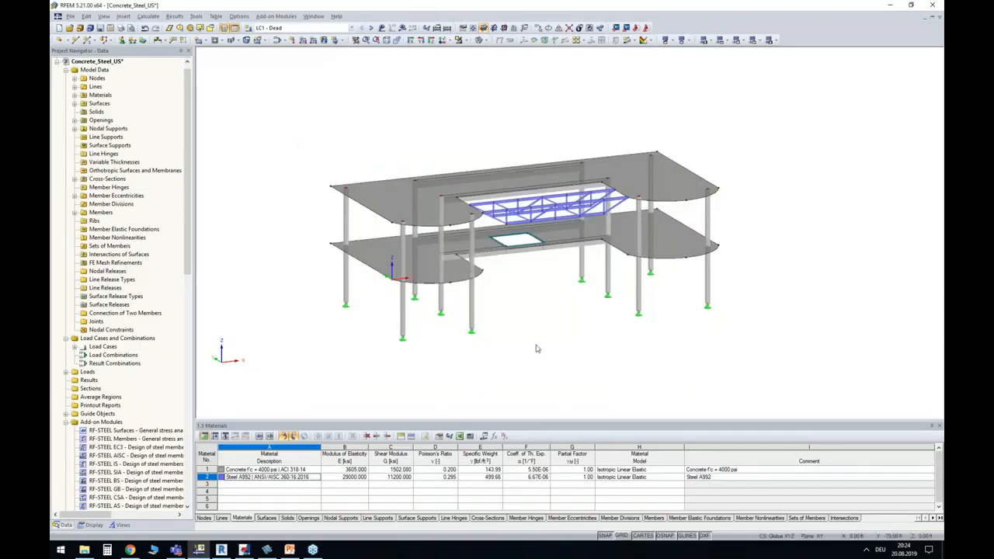
Assign rigid nodal supports to the bases of all columns.
ctrl+middle_drag(543, 331, 536, 322)
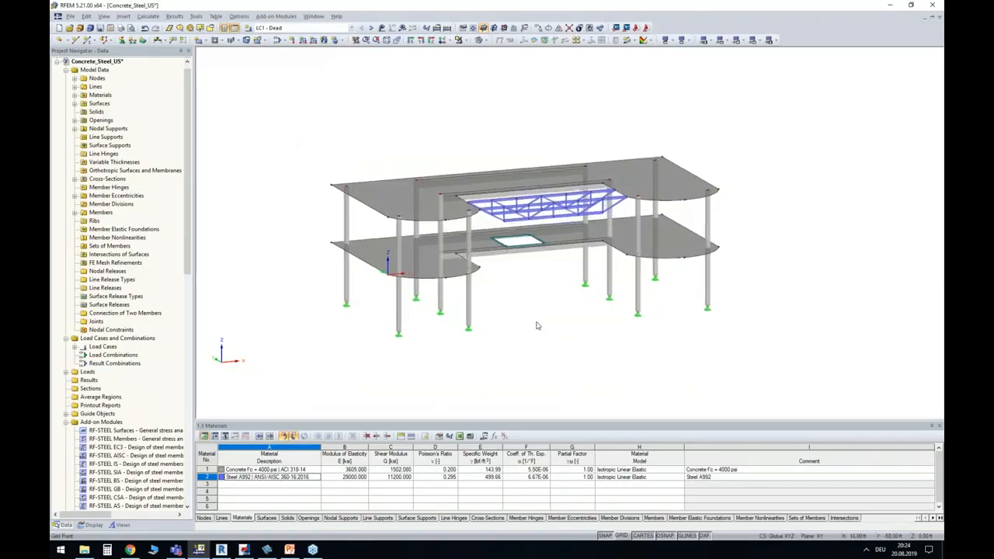
ctrl+middle_drag(428, 344, 381, 329)
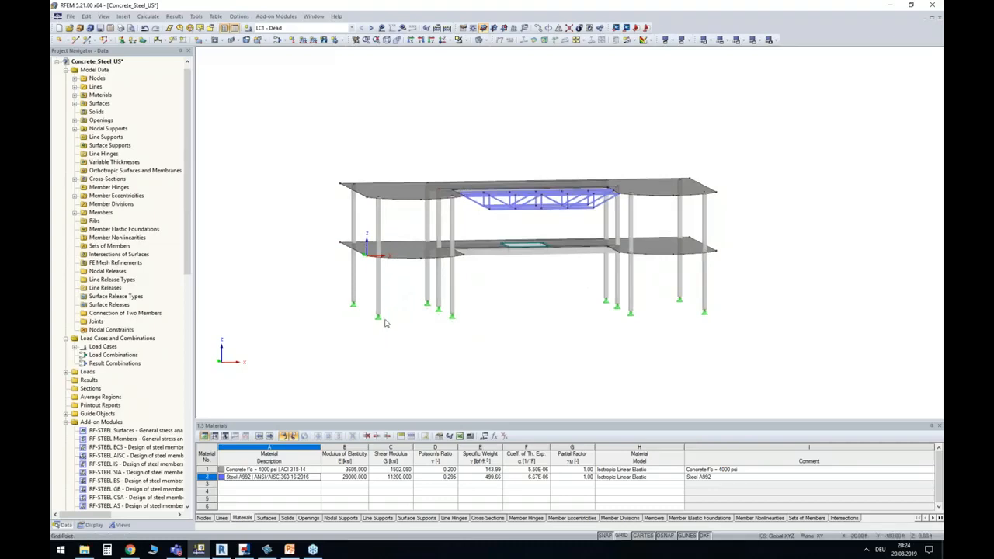
scroll(410, 315, up, 3)
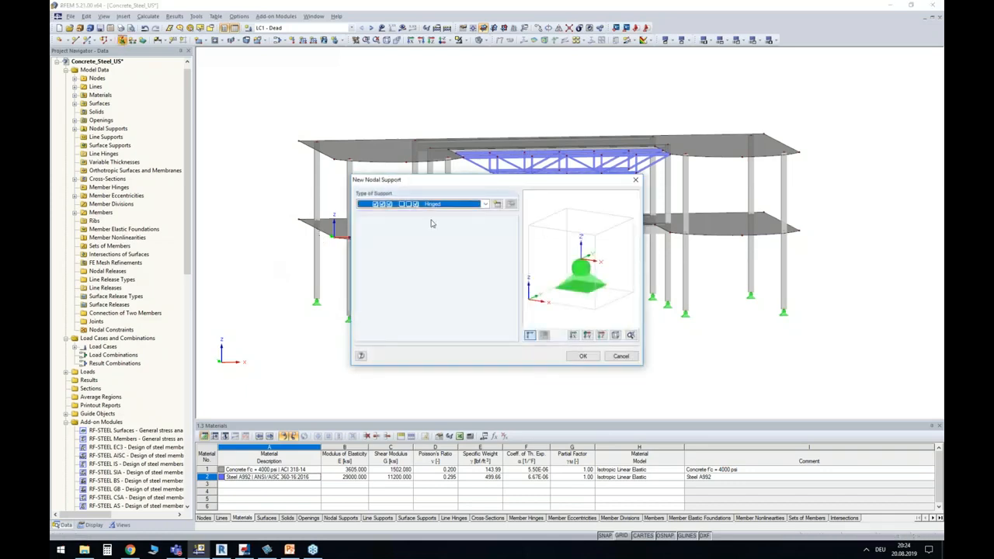
scroll(437, 207, down, 1)
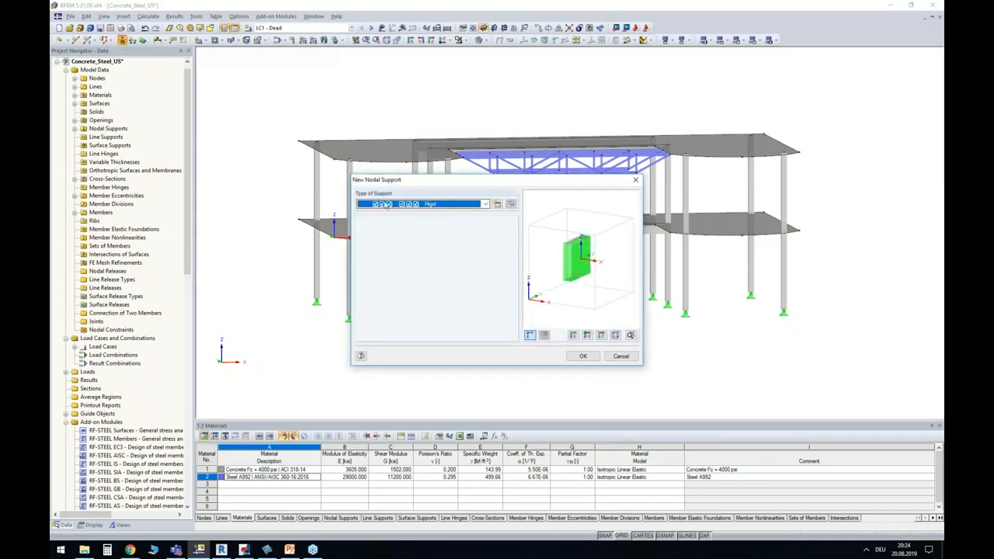
click(582, 356)
drag(307, 278, 839, 349)
Examine the offset concrete beams beneath the slabs and the members of the steel roof trusses.
ctrl+middle_drag(488, 275, 446, 213)
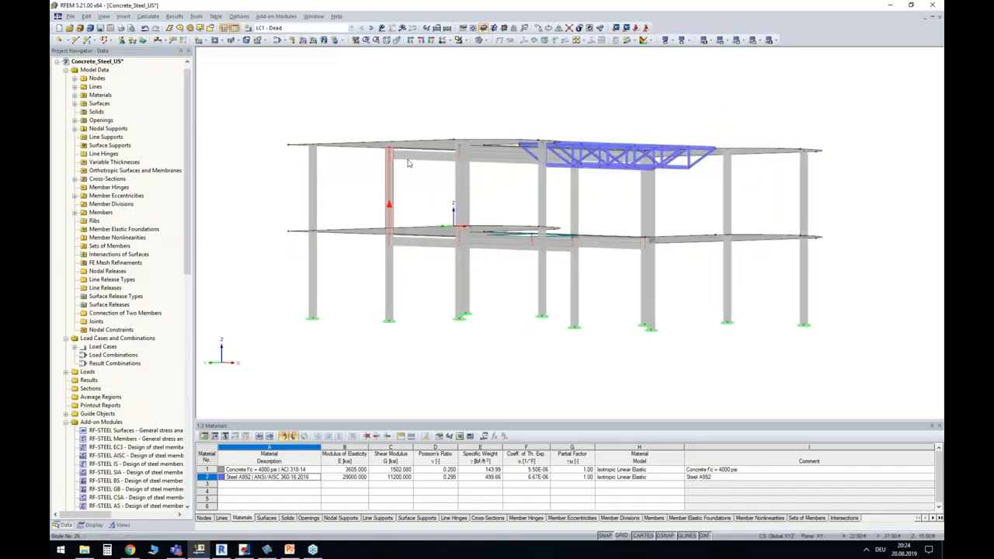
scroll(392, 159, up, 4)
scroll(456, 223, down, 4)
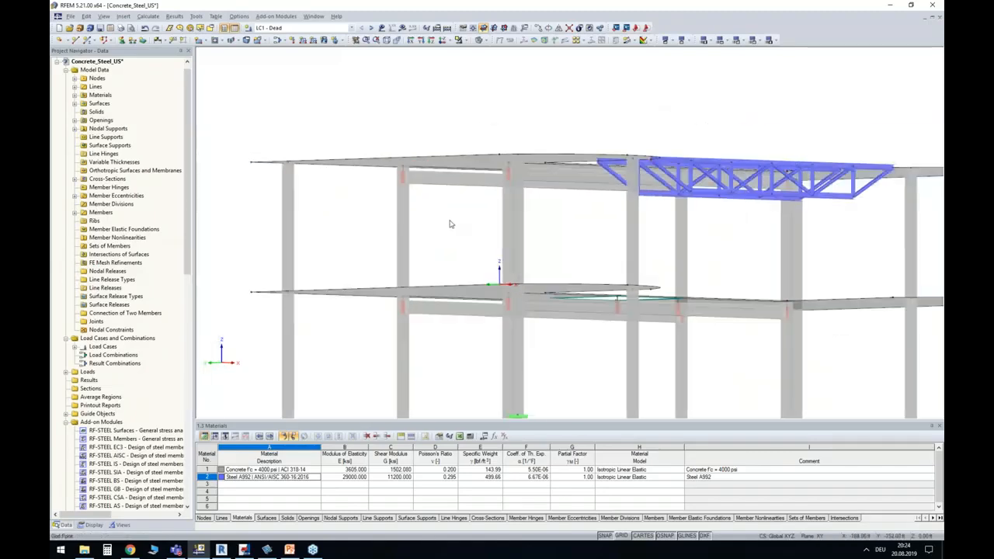
ctrl+middle_drag(451, 222, 548, 356)
scroll(535, 241, up, 4)
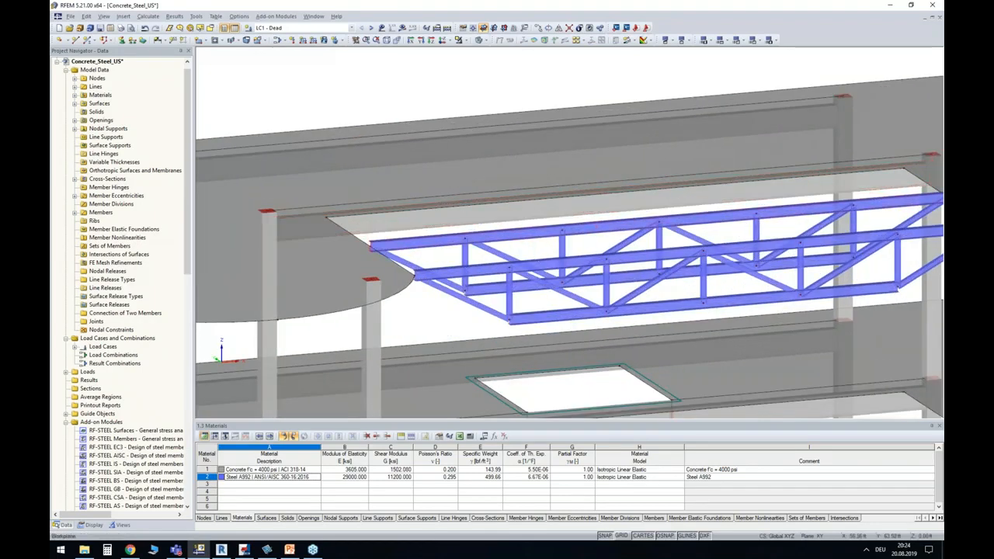
middle_drag(535, 241, 482, 237)
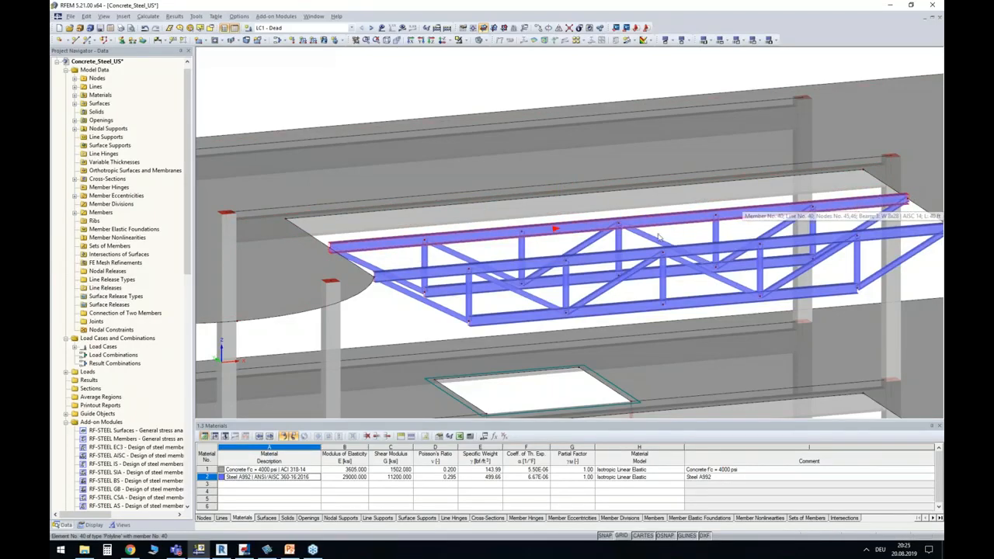
scroll(715, 279, down, 5)
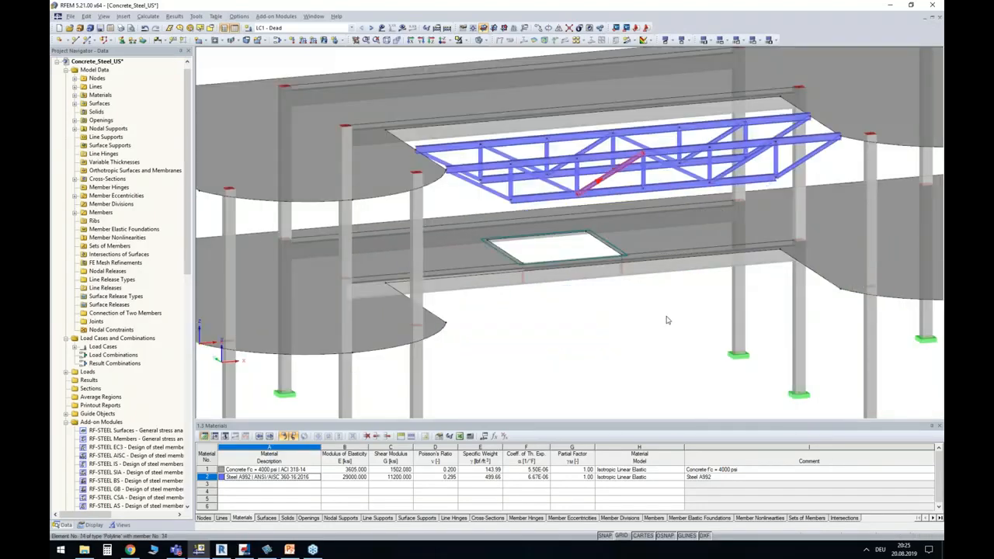
scroll(667, 320, down, 5)
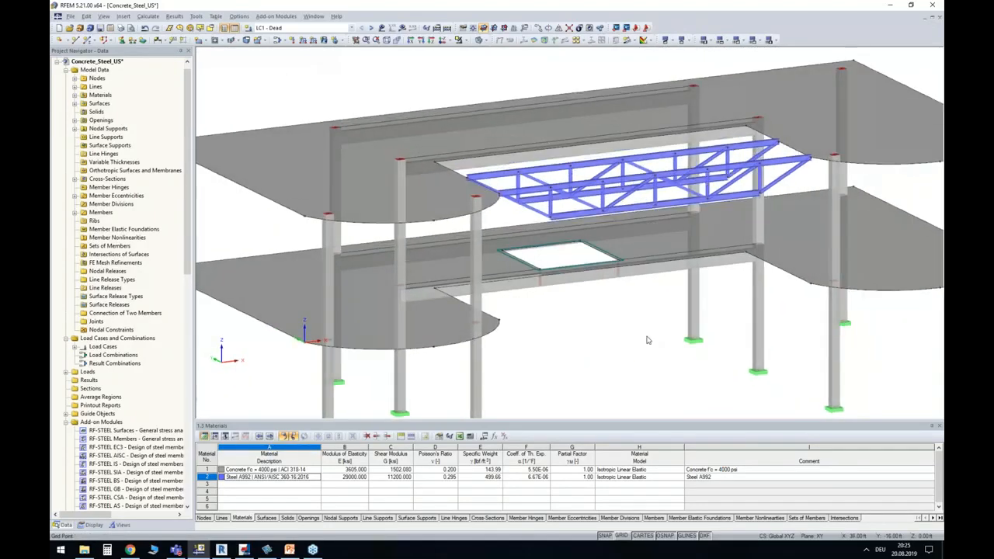
scroll(649, 340, down, 1)
Display the loads and go through load cases LC1 - Dead, LC2 - Live and LC3 - Wind.
click(344, 28)
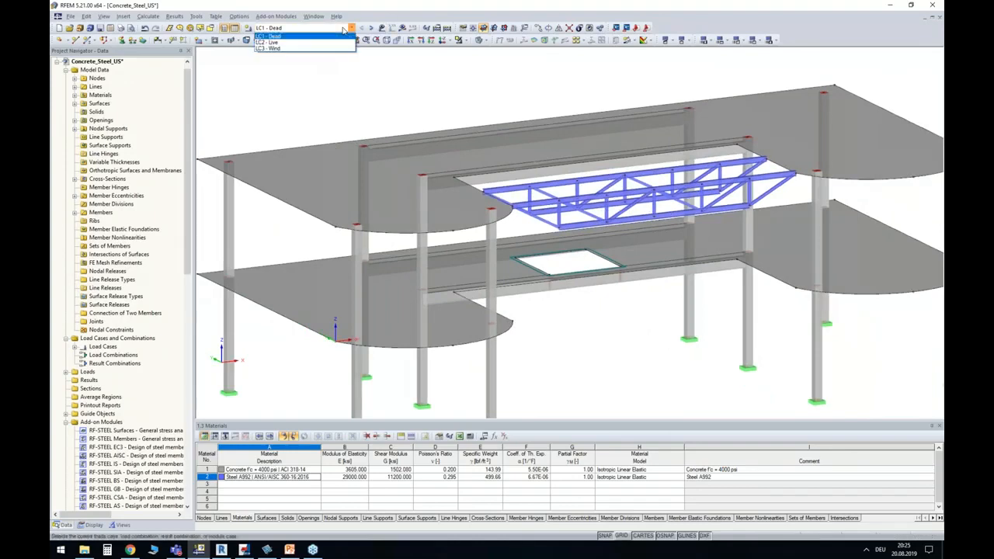
click(275, 37)
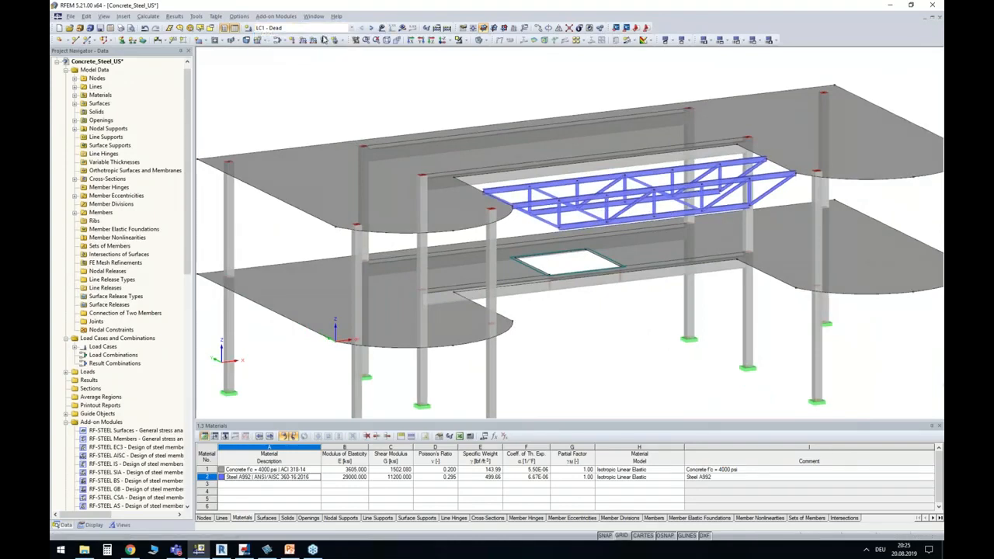
click(381, 28)
ctrl+middle_drag(296, 88, 417, 88)
click(371, 28)
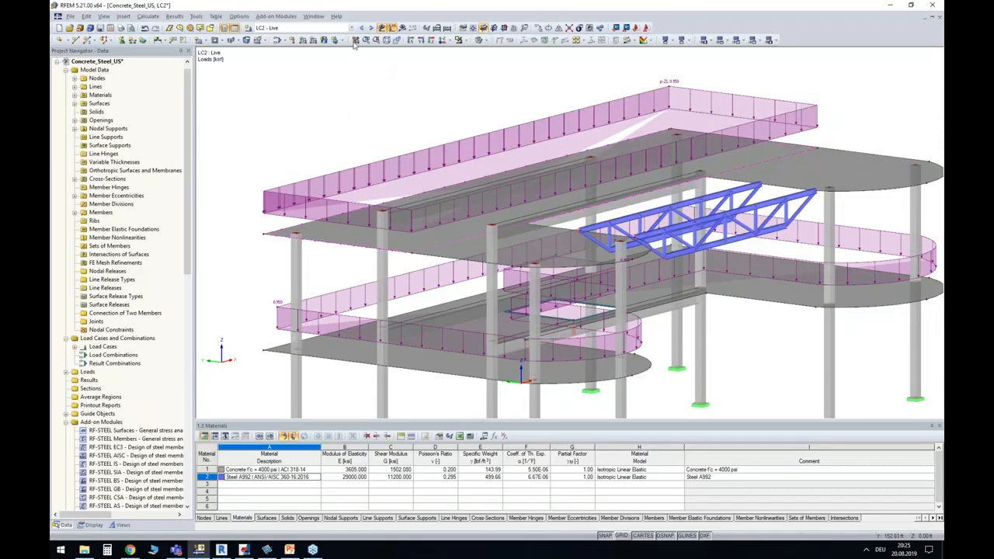
click(371, 28)
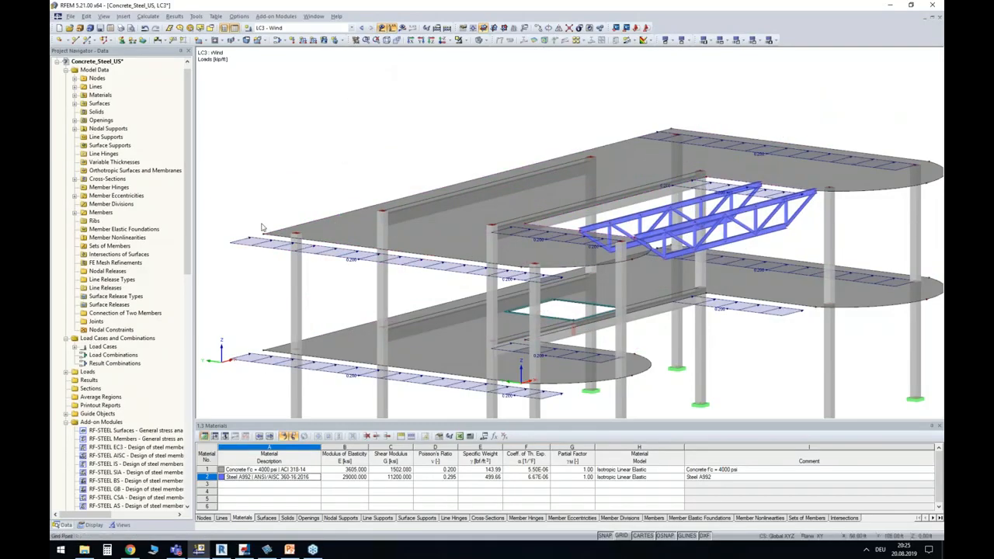
scroll(273, 263, down, 2)
Calculate load case LC1 - Dead and show its global deformations with the load symbols hidden.
middle_drag(579, 284, 560, 278)
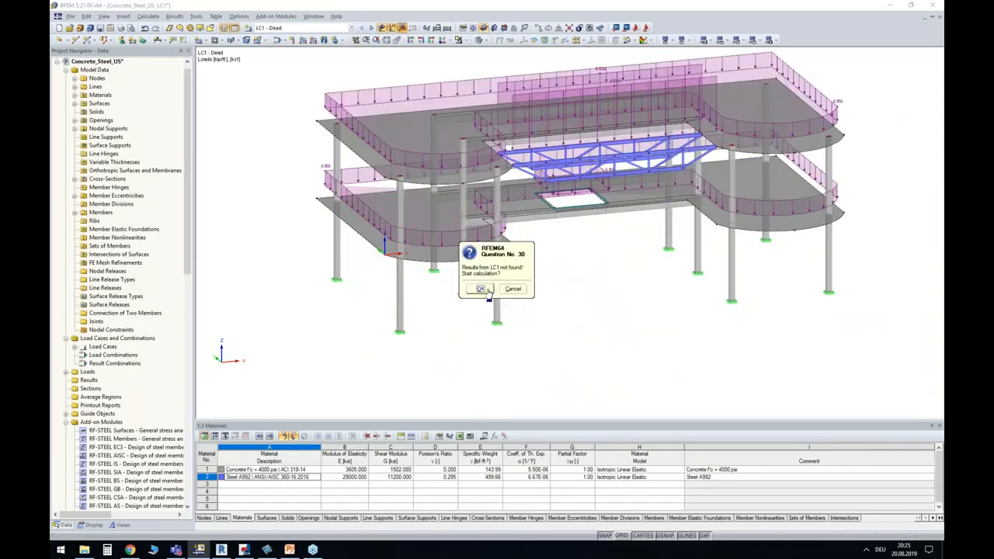
click(481, 289)
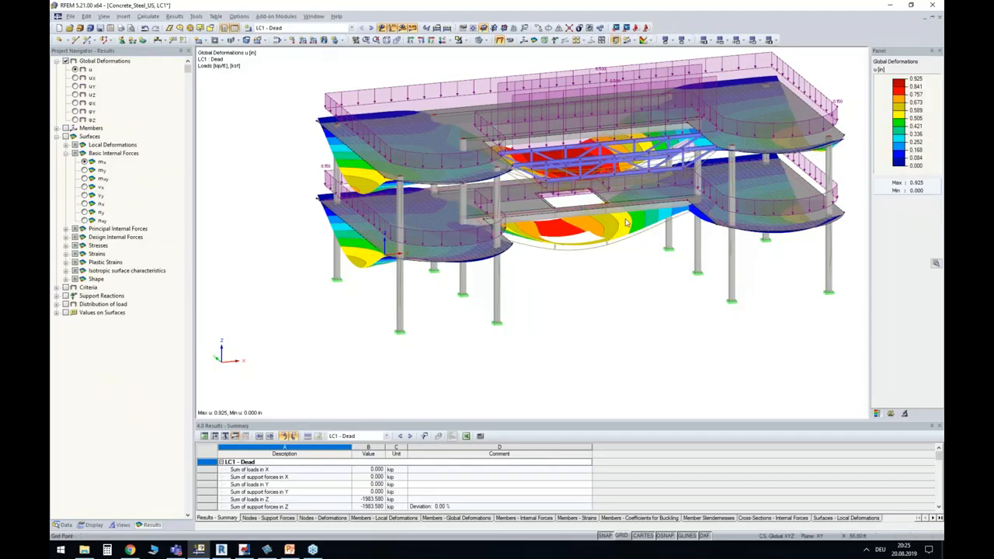
middle_drag(621, 262, 566, 295)
click(382, 28)
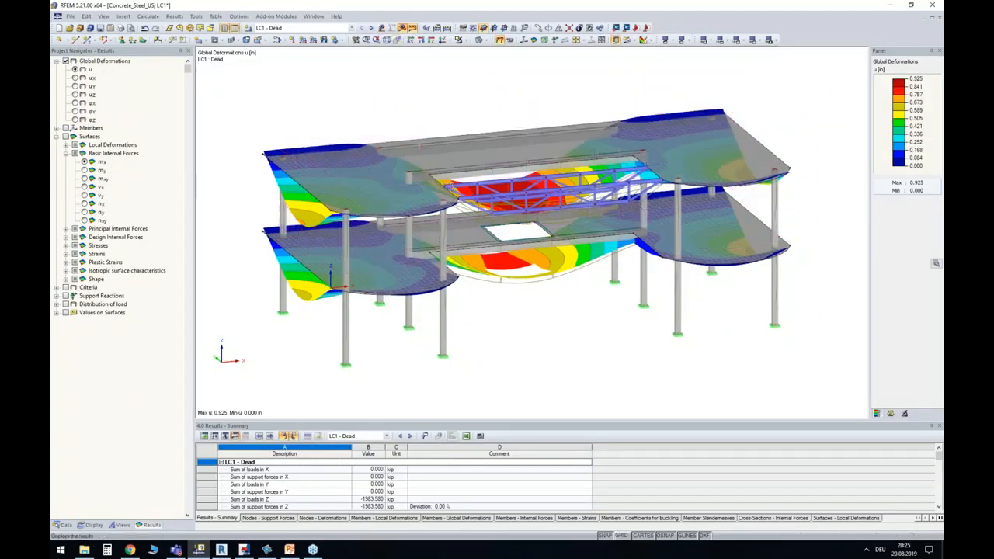
Look through the available add-on modules for steel design and examine the dead-loaded building and its trusses from several sides.
click(59, 525)
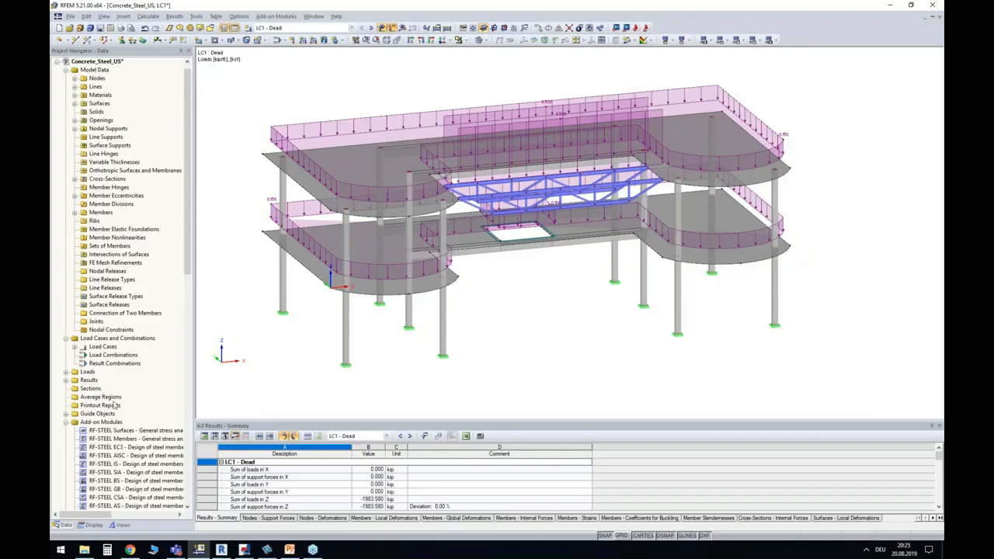
scroll(115, 405, down, 2)
ctrl+middle_drag(663, 377, 712, 172)
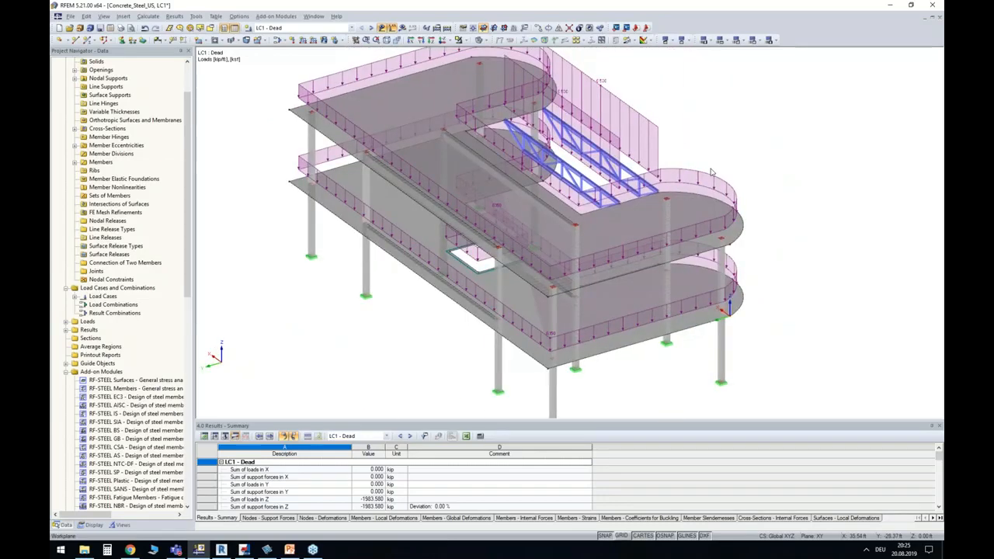
scroll(615, 184, up, 3)
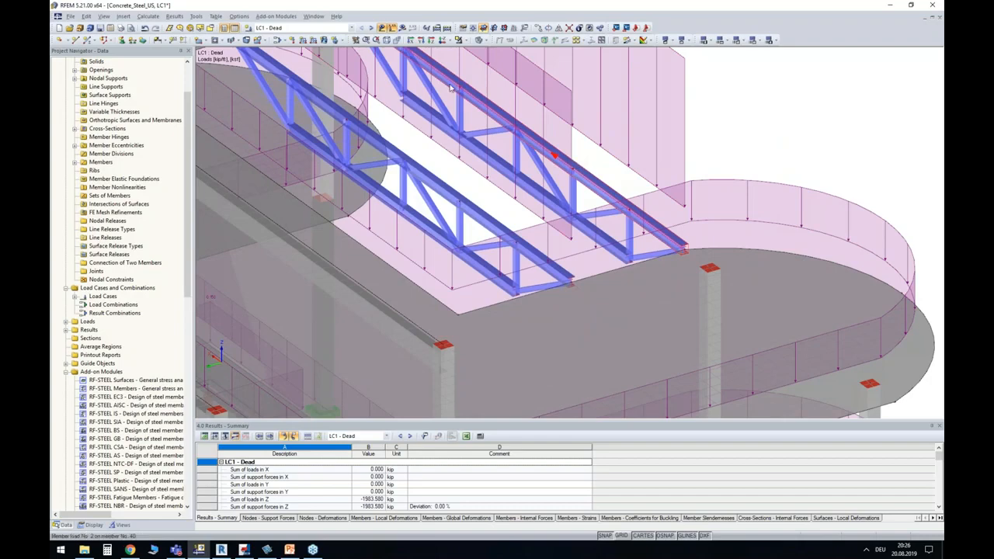
scroll(603, 177, down, 3)
ctrl+middle_drag(602, 177, 307, 243)
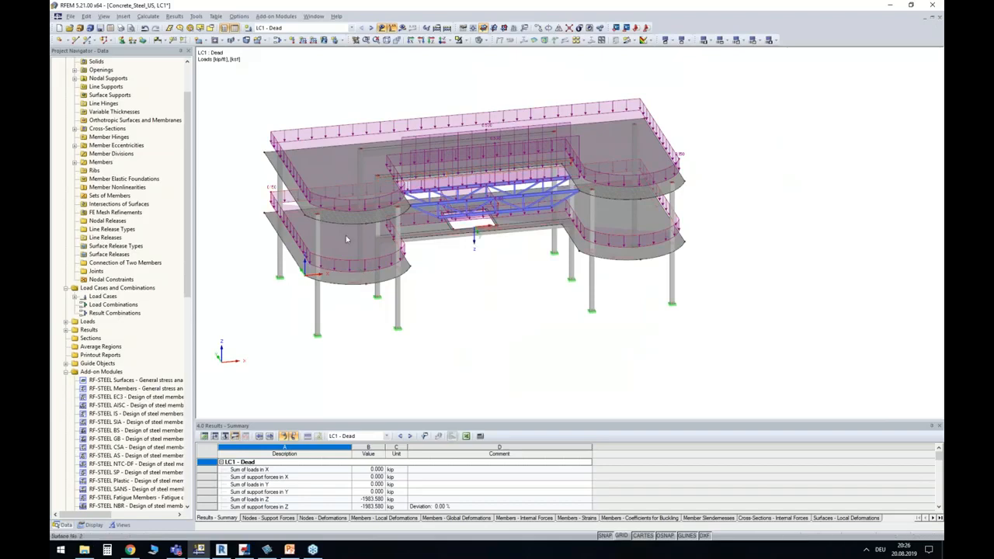
mouse_move(470, 277)
middle_down()
mouse_move(483, 326)
mouse_move(486, 269)
middle_up()
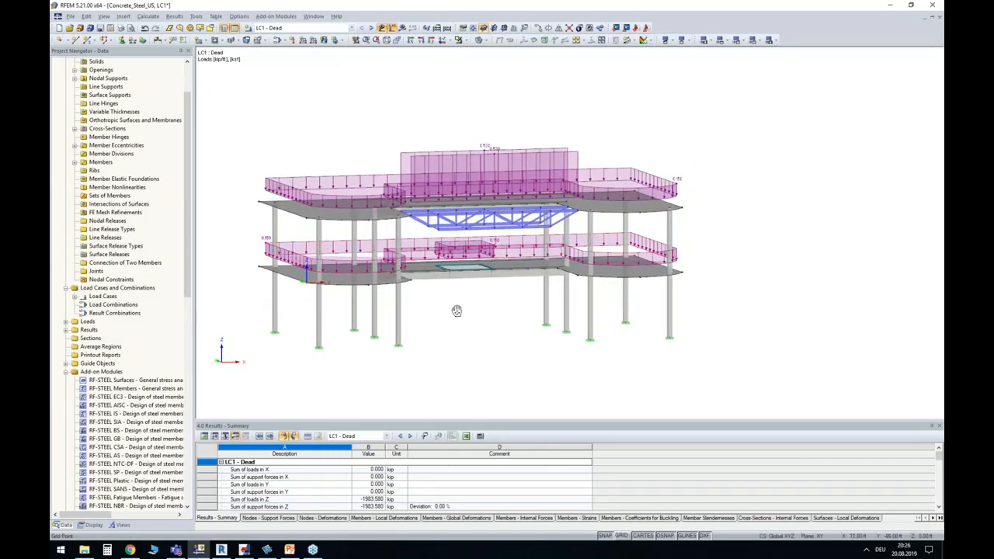
ctrl+middle_drag(457, 311, 497, 321)
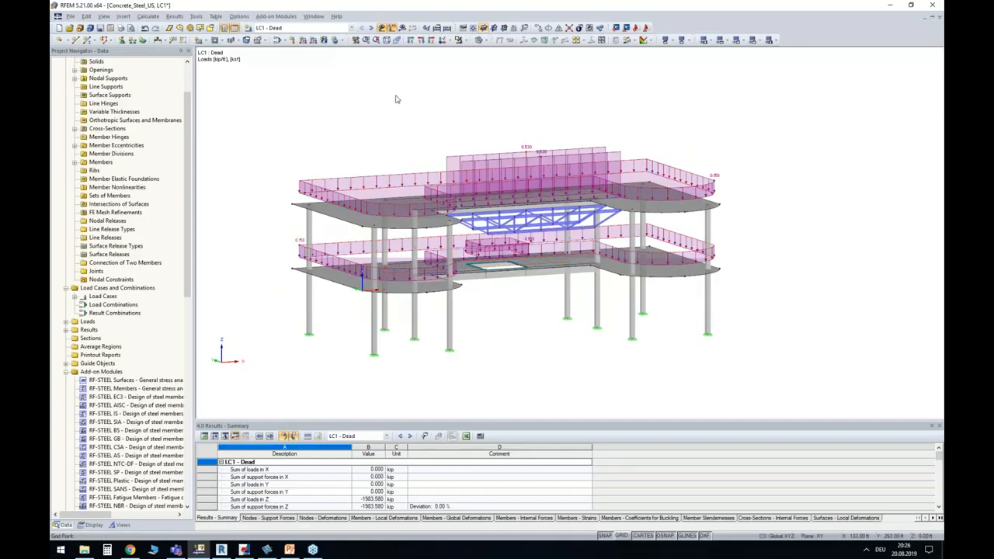
Hide the loads and set the lower concrete slab's thickness to 14 in, accepting the deletion of all results.
ctrl+middle_drag(380, 117, 377, 122)
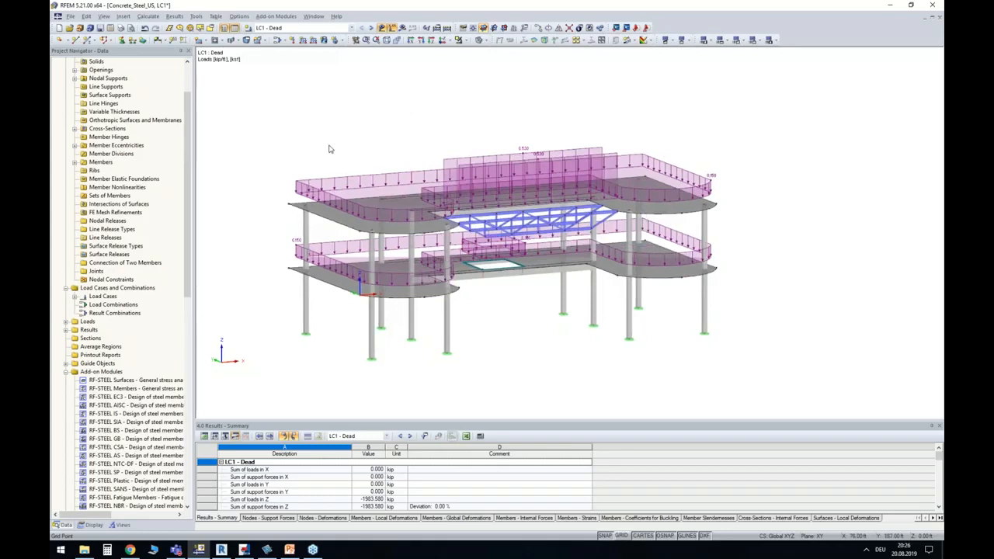
click(385, 28)
ctrl+middle_drag(404, 142, 379, 169)
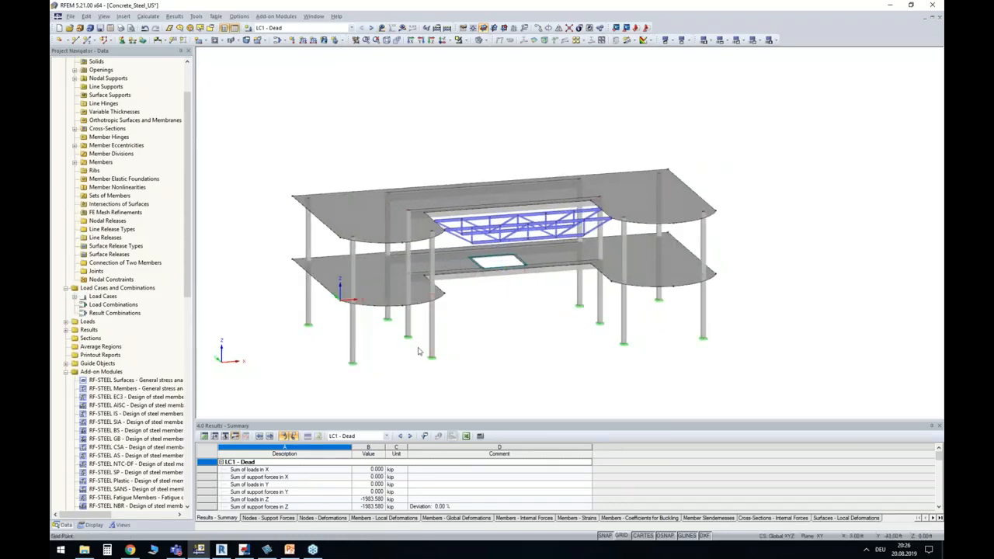
double_click(373, 289)
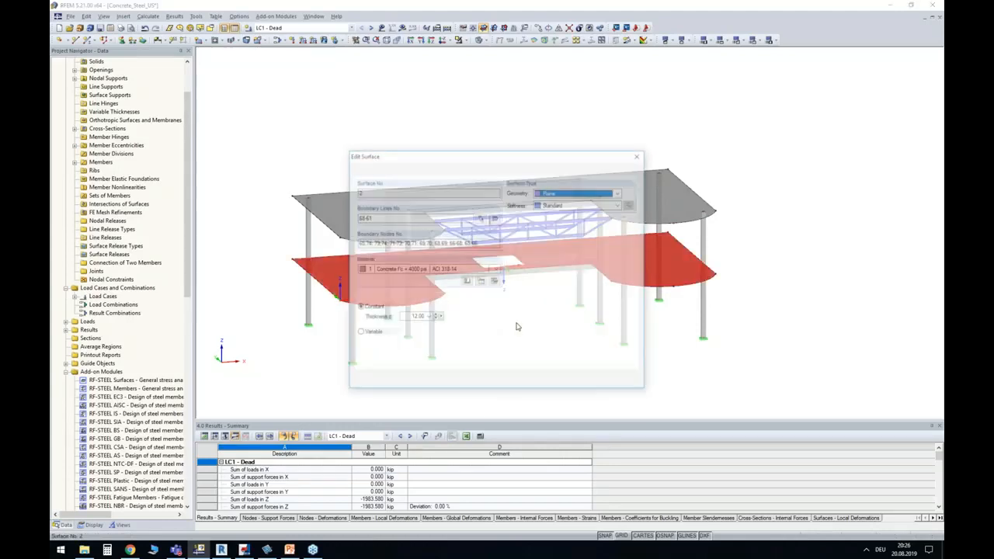
drag(455, 162, 521, 108)
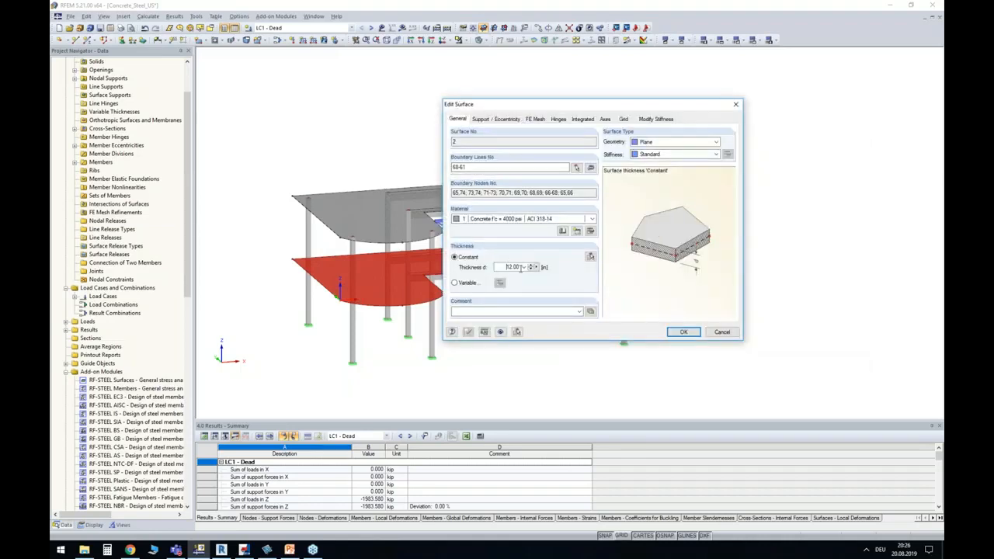
text(14)
click(683, 332)
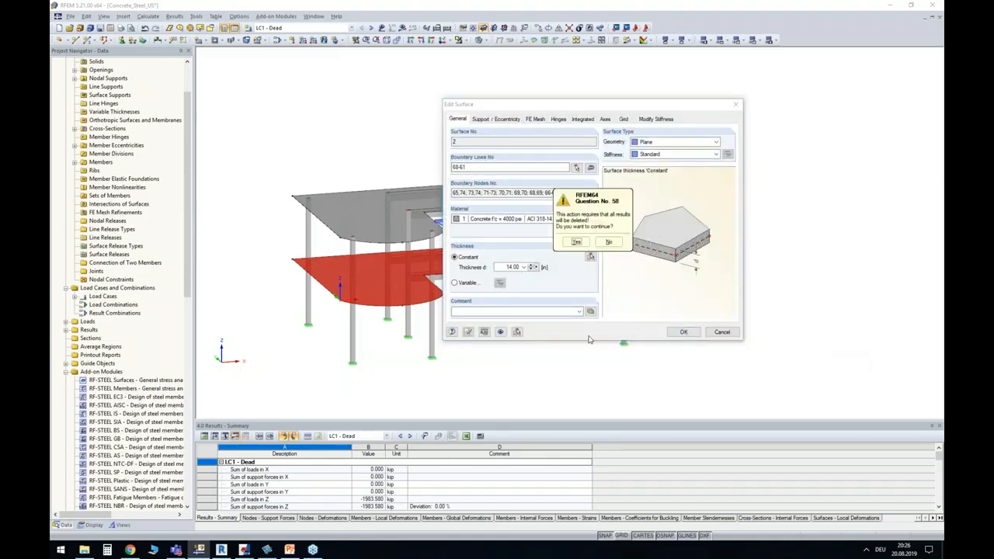
click(575, 241)
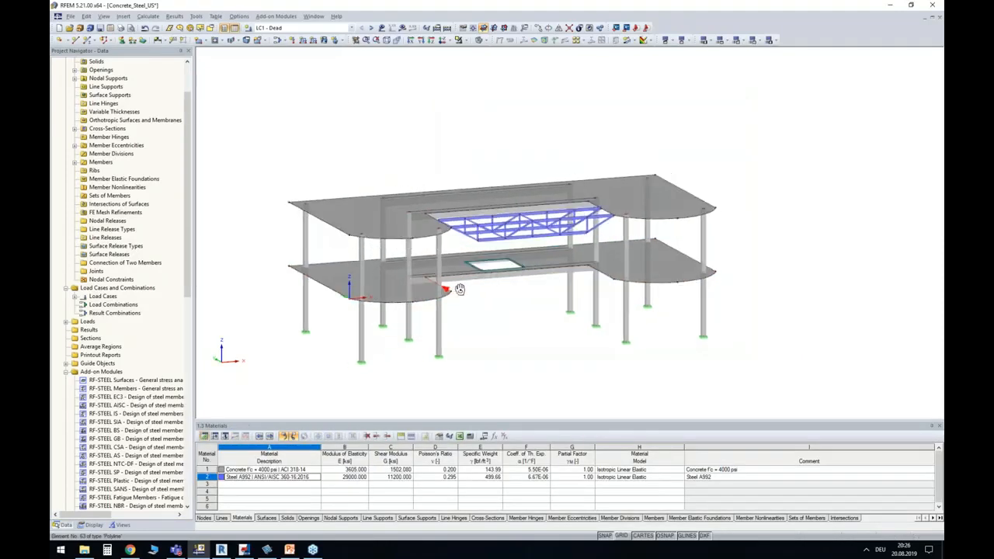
Change the cross-section of the rear roof truss's top chord to W 8x31 in its member properties.
scroll(479, 227, up, 2)
scroll(479, 227, up, 2)
ctrl+middle_drag(479, 228, 356, 238)
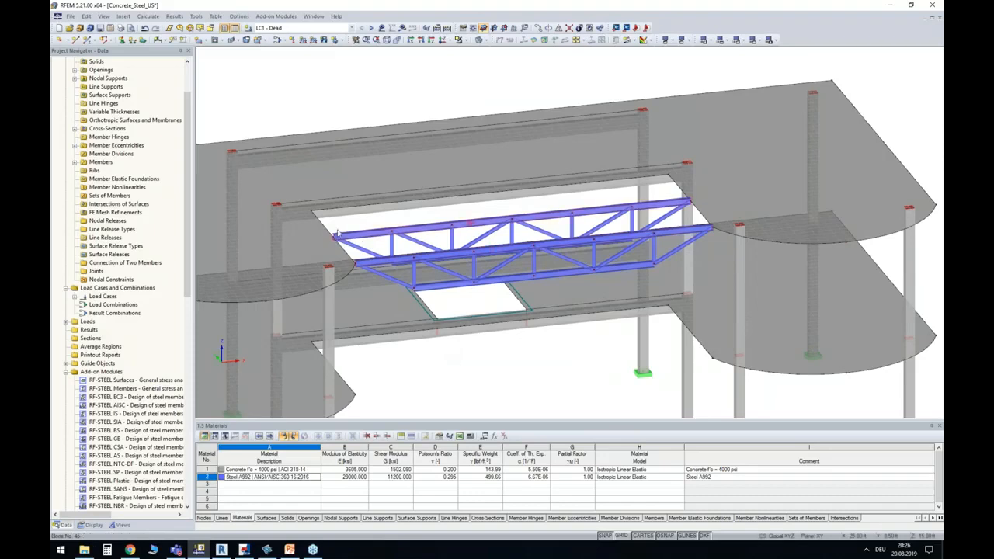
click(671, 198)
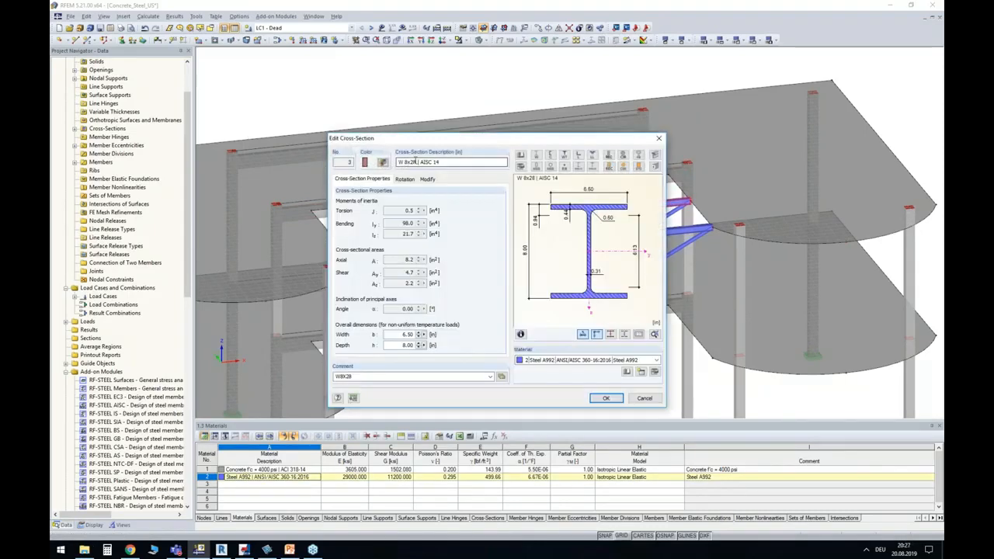
drag(410, 162, 414, 162)
text(31)
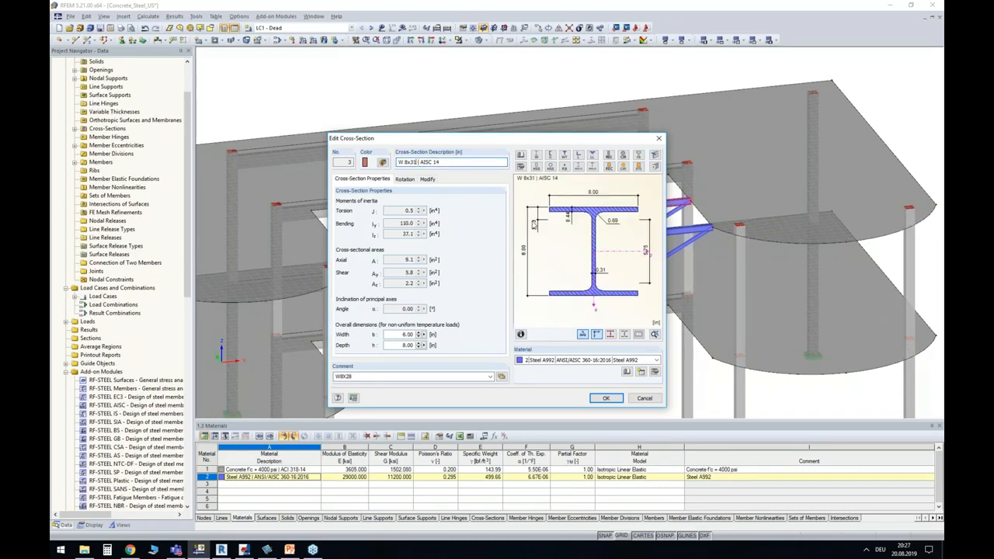
click(608, 399)
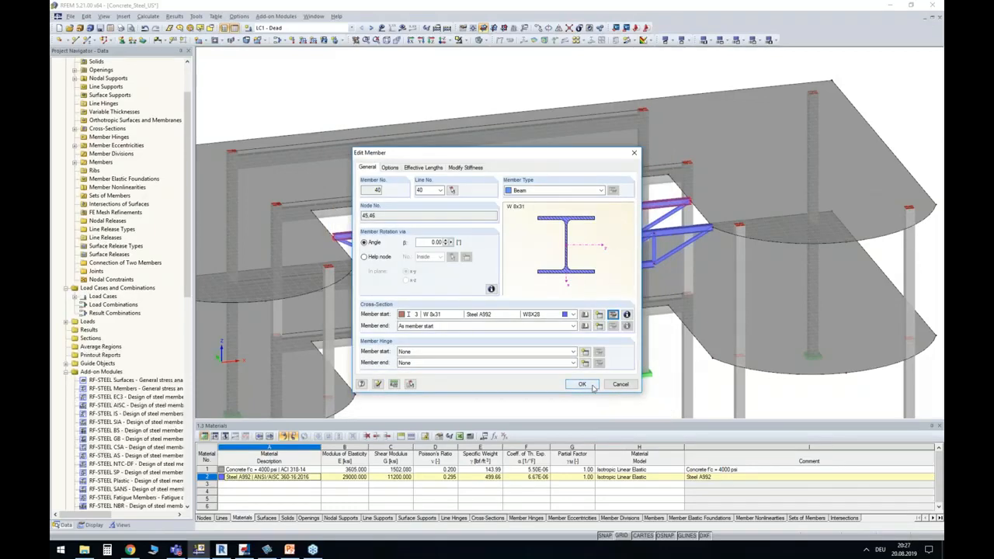
click(591, 388)
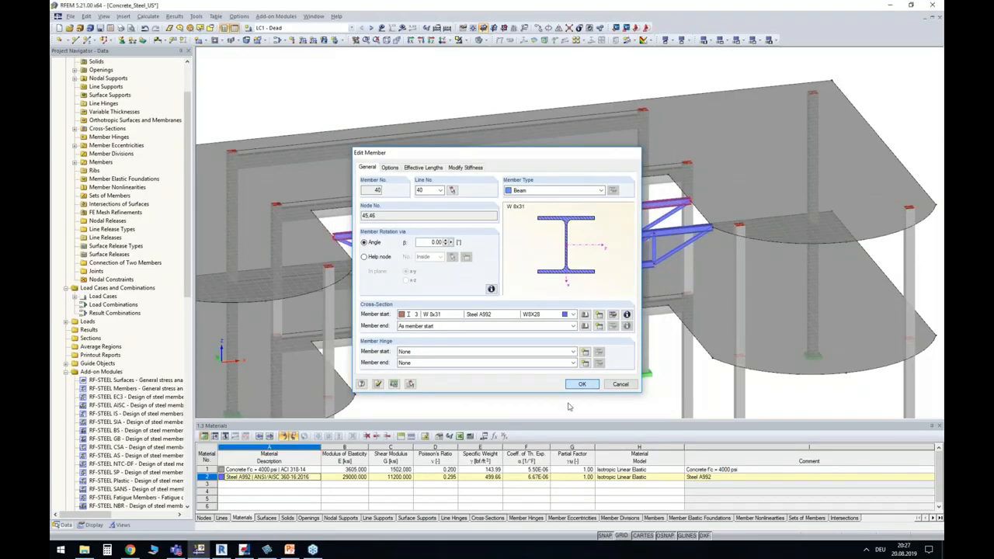
Add a concrete beam with cross-section Rectangle 8/18 between the two inner column tops at one end of the upper slab.
ctrl+middle_drag(458, 373, 363, 238)
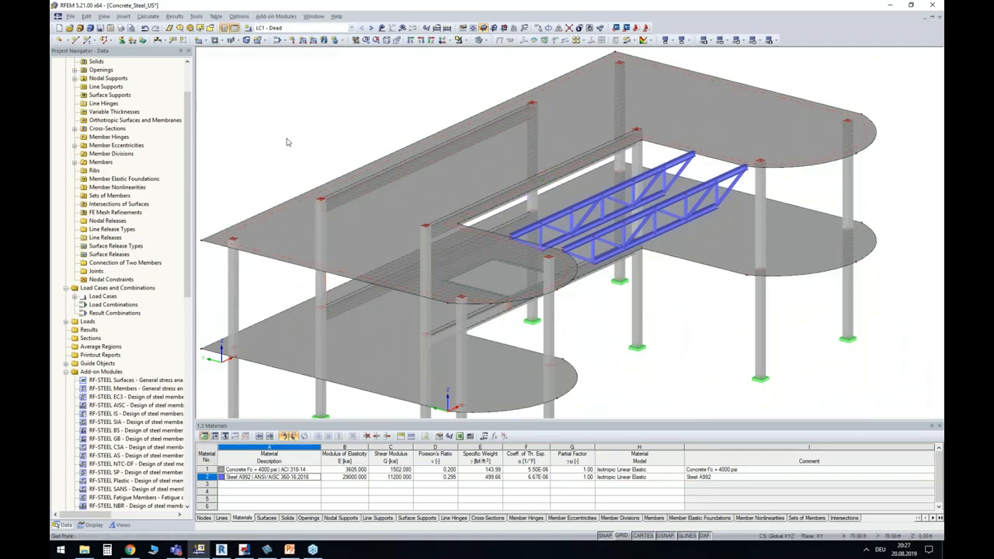
click(87, 40)
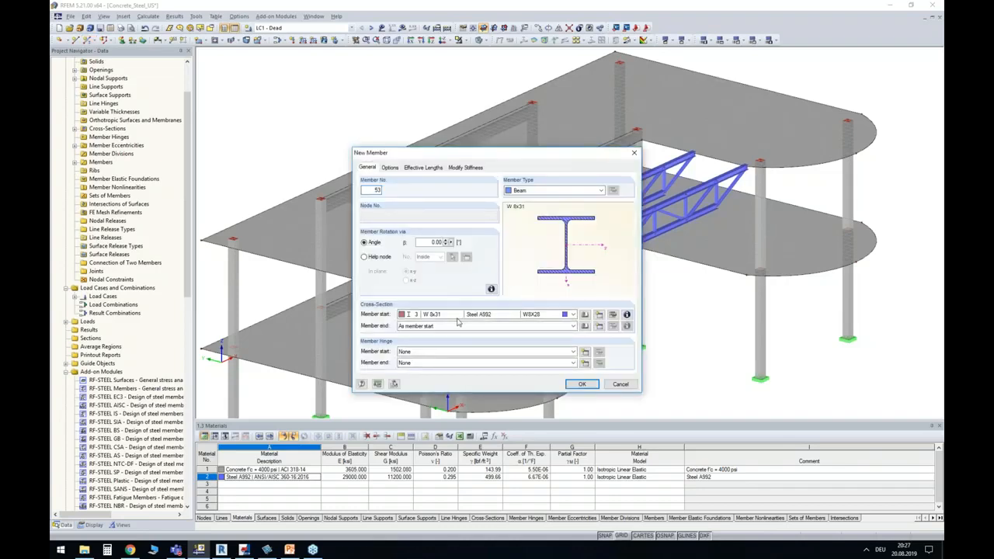
click(443, 315)
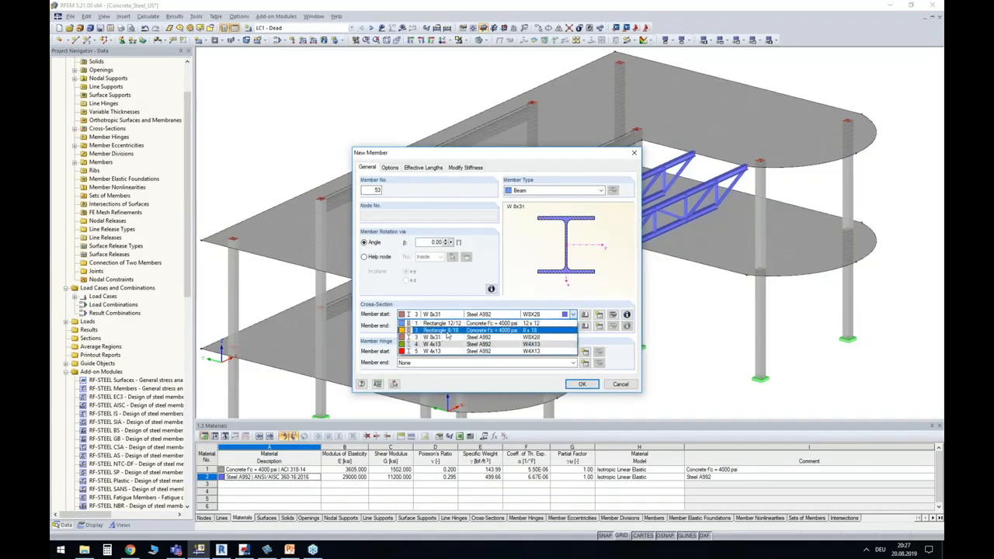
click(448, 331)
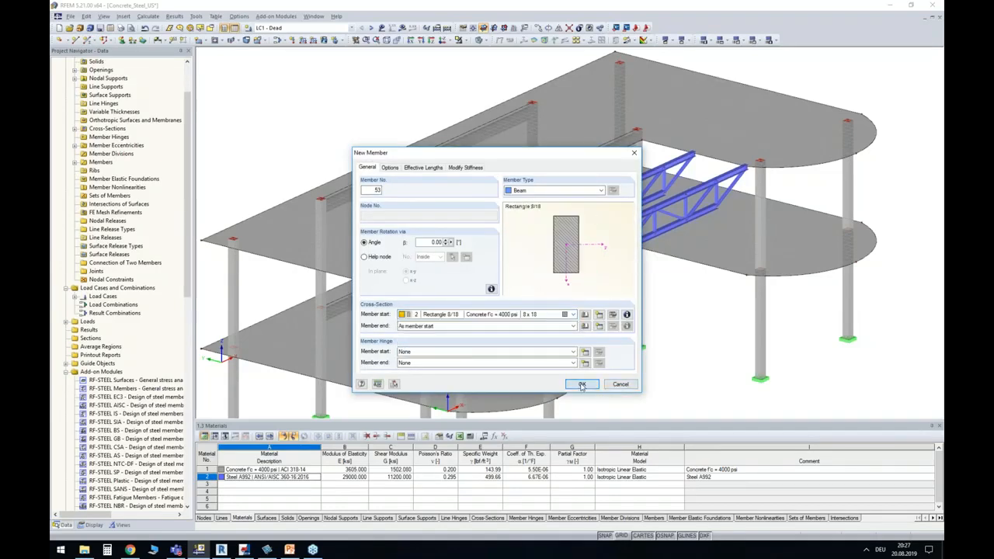
key(Return)
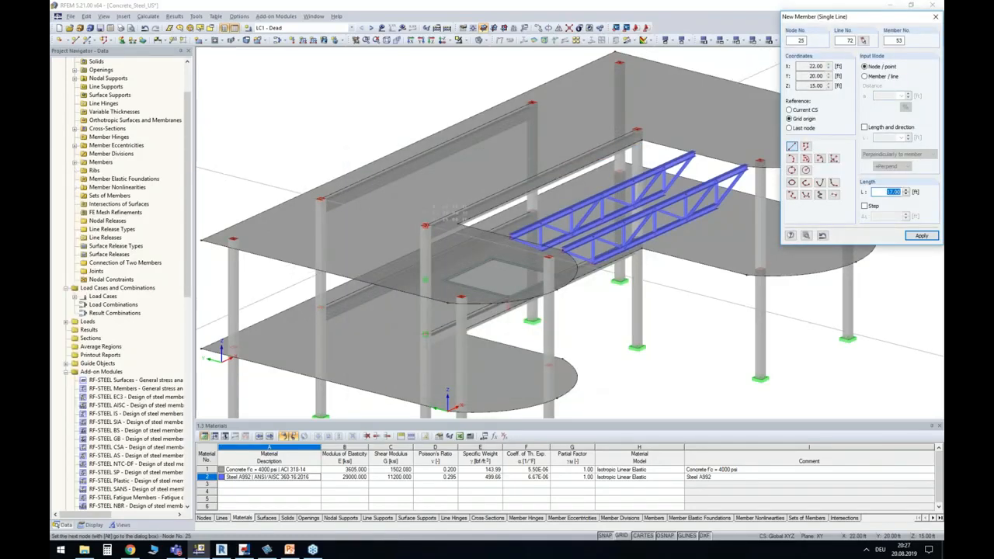
click(426, 225)
key(Escape)
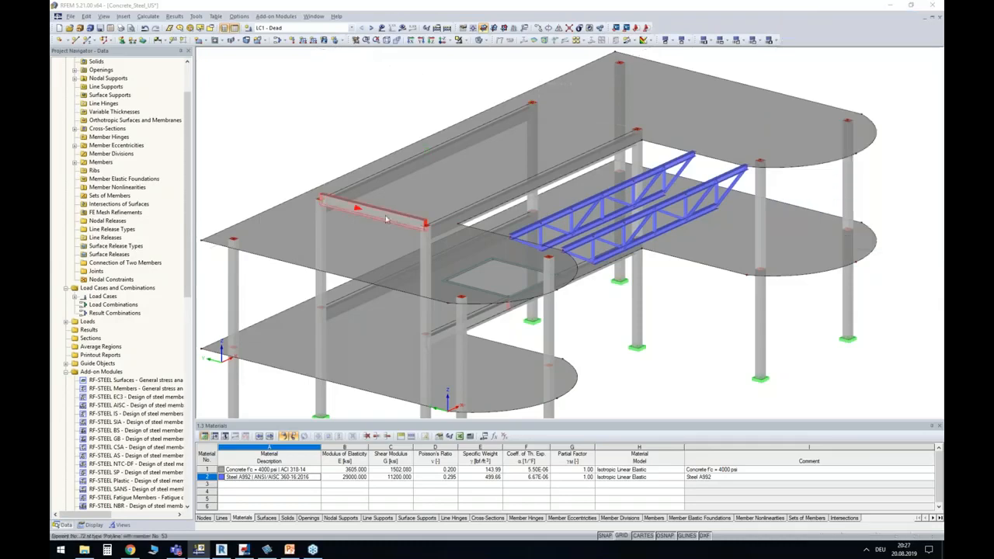
Assign a member eccentricity placing the new beam beneath the slab and copy it between the inner columns at the opposite end.
double_click(390, 214)
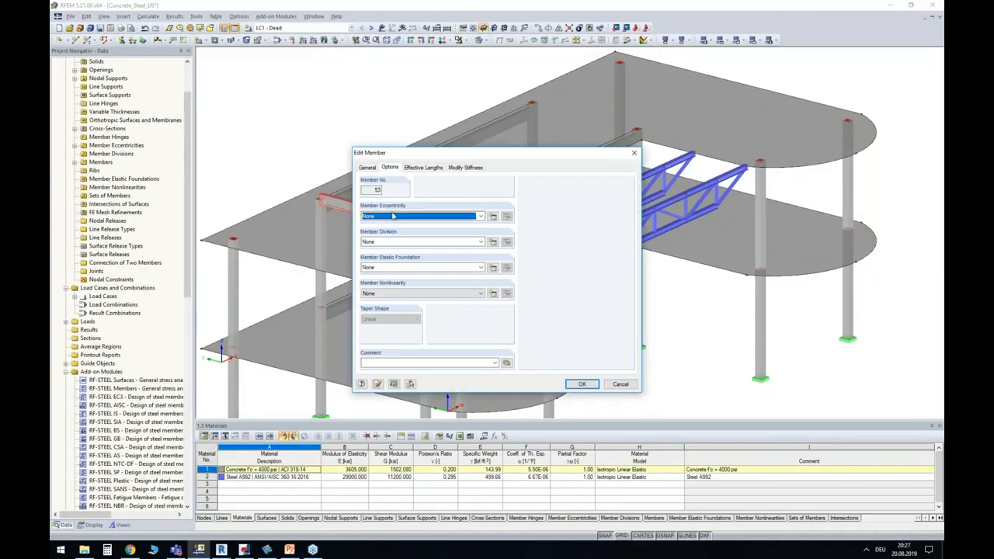
key(Return)
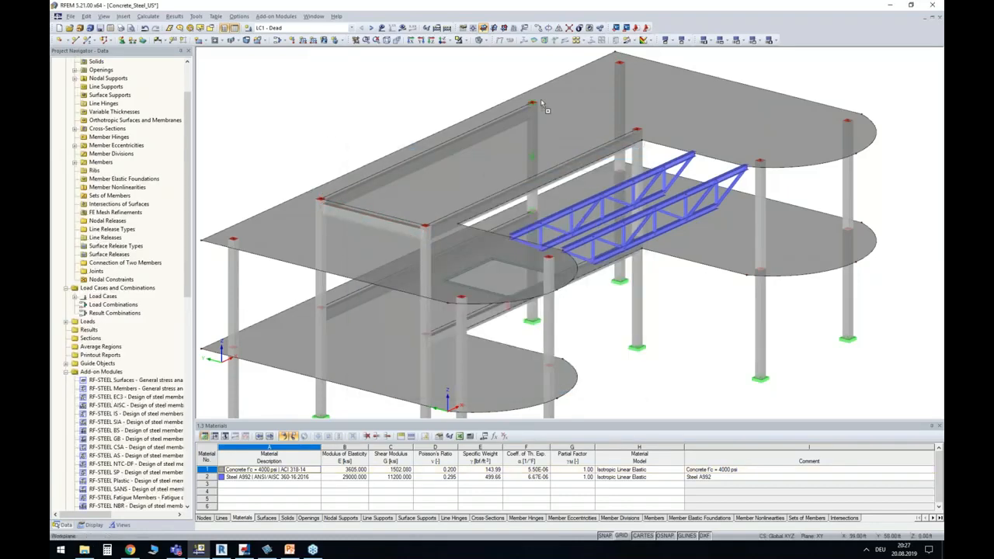
click(531, 102)
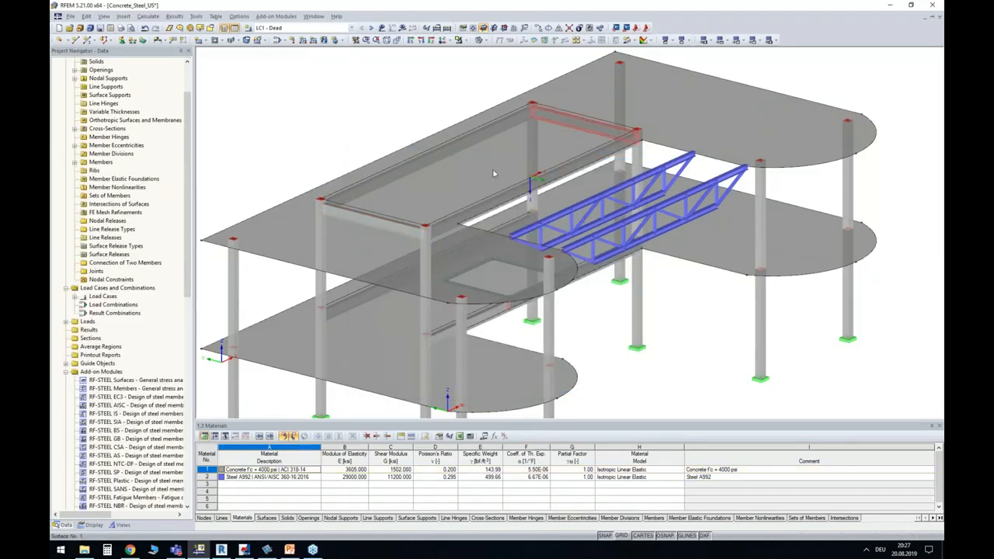
Recalculate load case LC1 - Dead for the modified model and show its global deformations.
ctrl+middle_drag(662, 379, 544, 388)
scroll(536, 348, down, 2)
ctrl+middle_drag(537, 349, 513, 281)
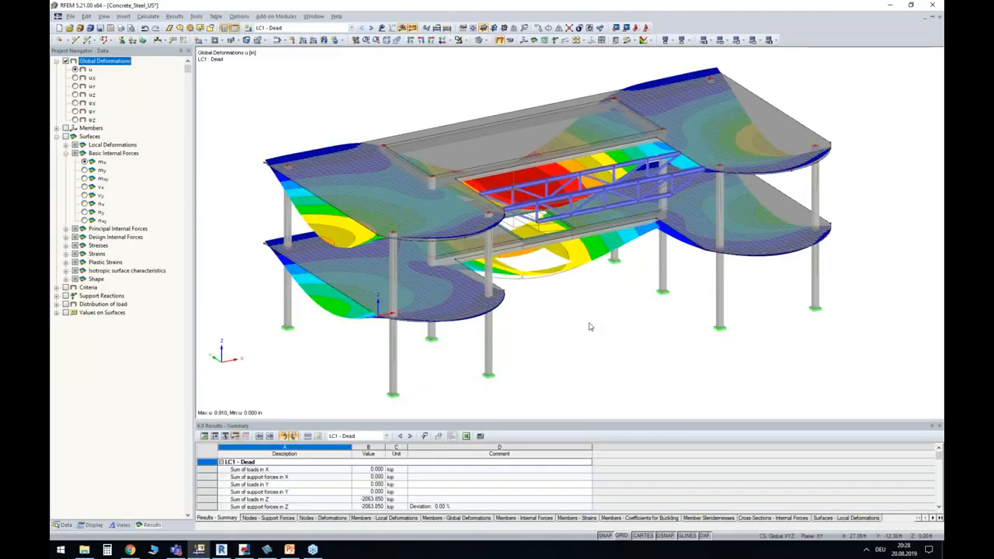
Display the basic internal forces m-x of the slabs together with the axial forces N of the members.
click(85, 162)
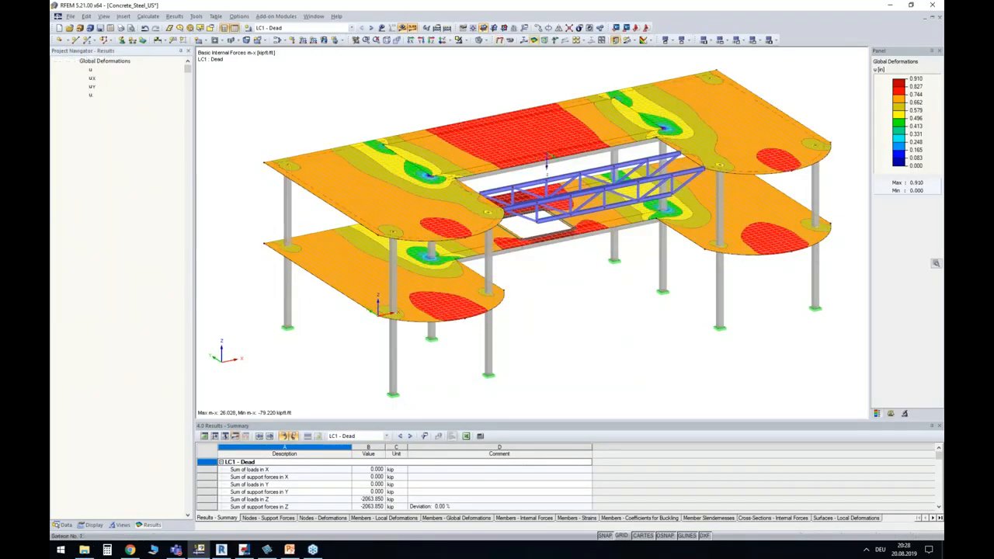
ctrl+middle_drag(463, 124, 448, 98)
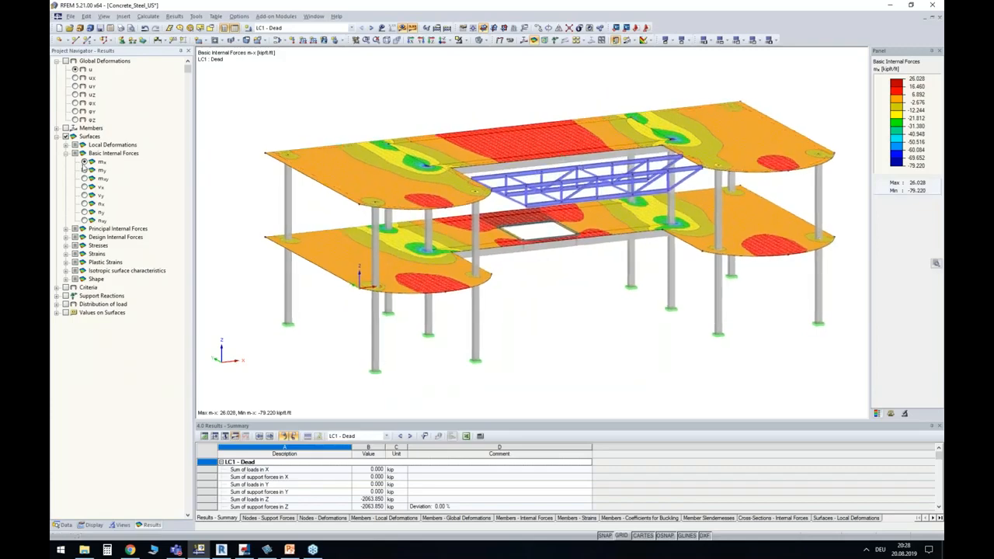
click(57, 128)
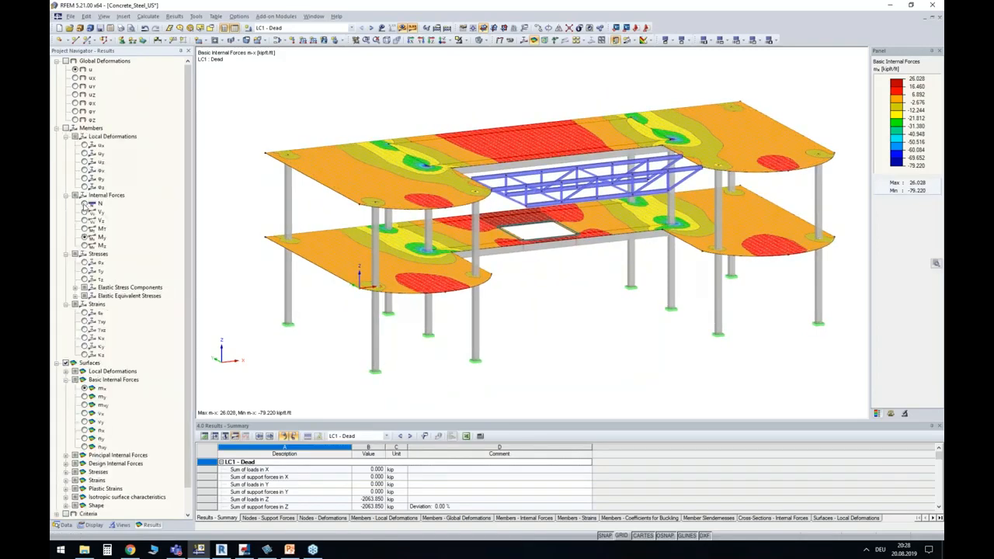
click(90, 203)
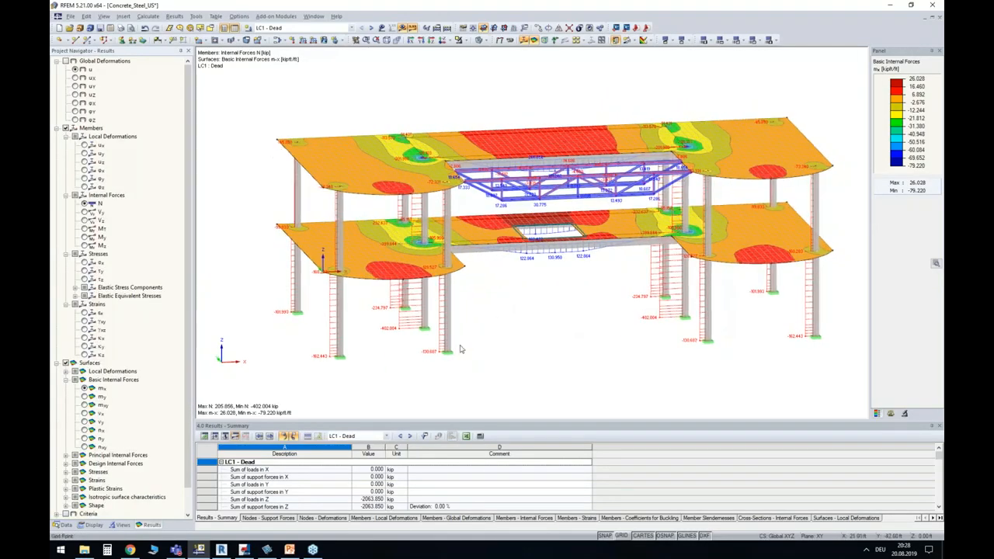
scroll(458, 355, up, 1)
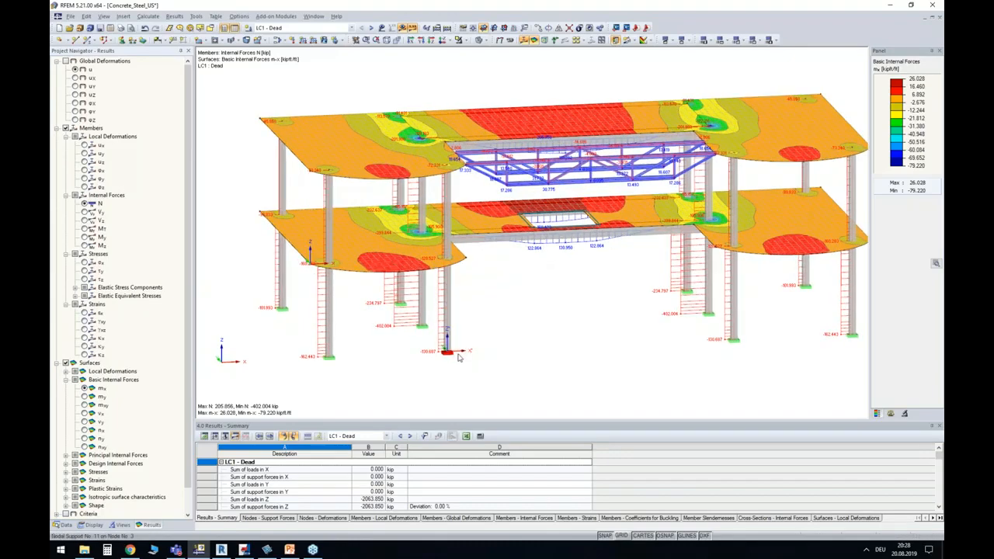
middle_drag(547, 313, 520, 306)
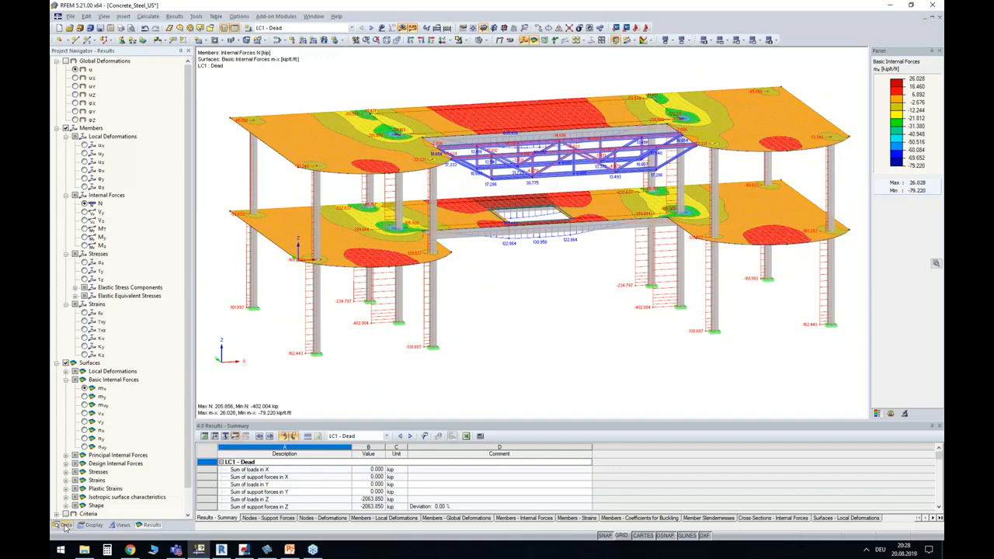
Open the RF-CONCRETE Surfaces add-on module and apply reinforcement group 1 only to the upper slab, surface 1.
click(65, 526)
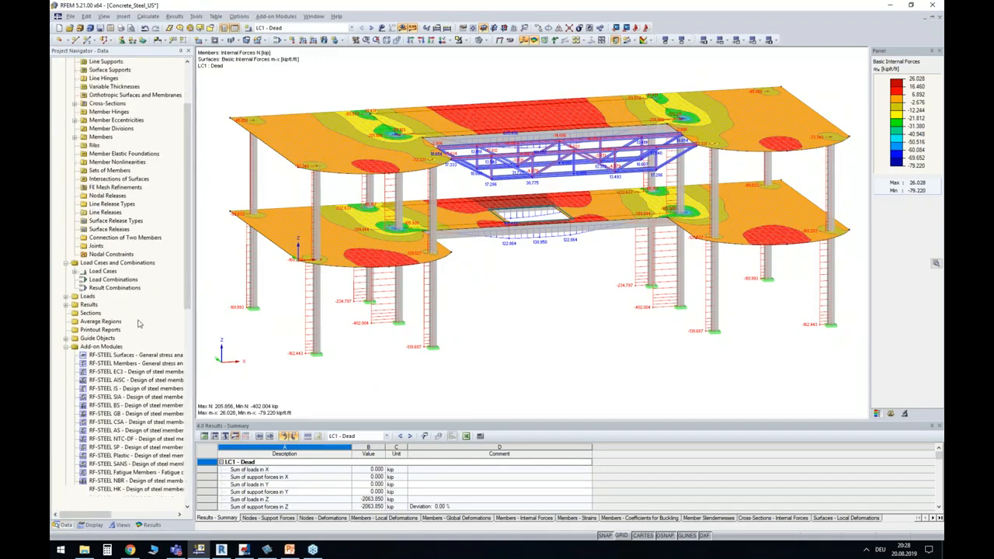
scroll(139, 323, down, 6)
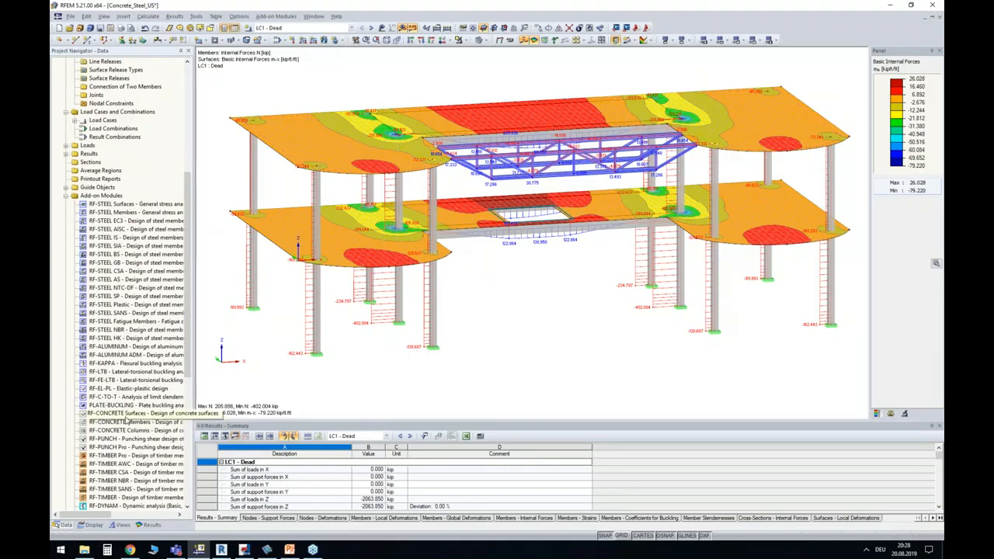
double_click(125, 416)
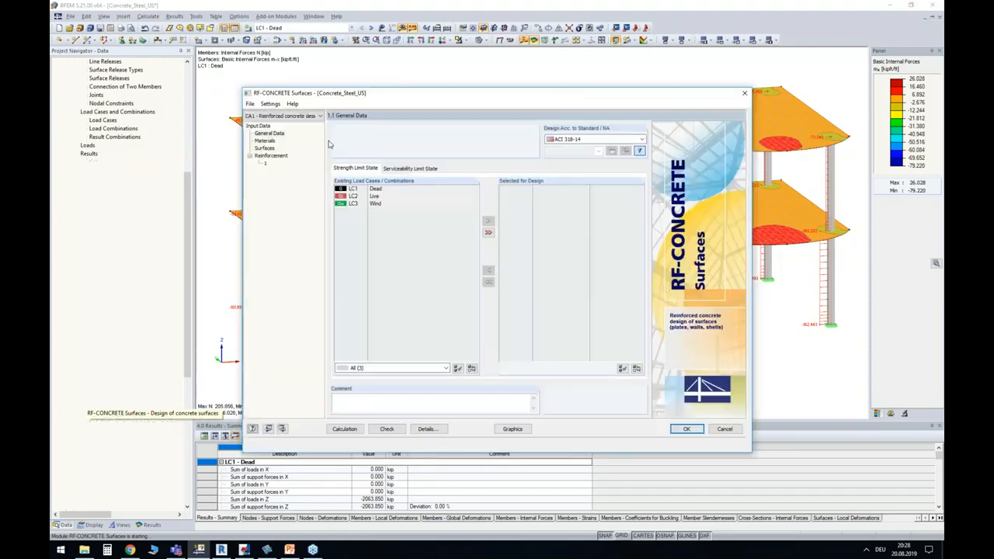
click(265, 163)
click(712, 149)
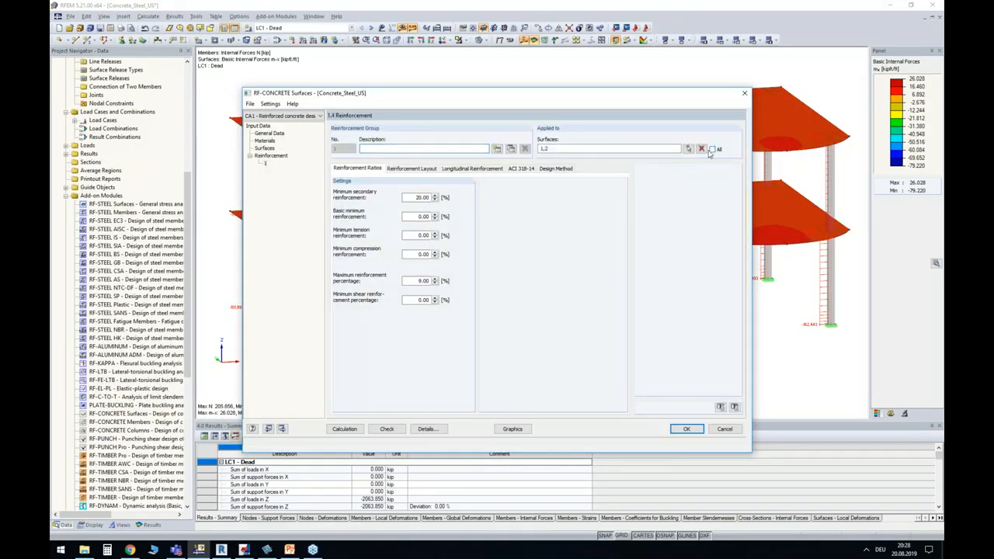
click(688, 149)
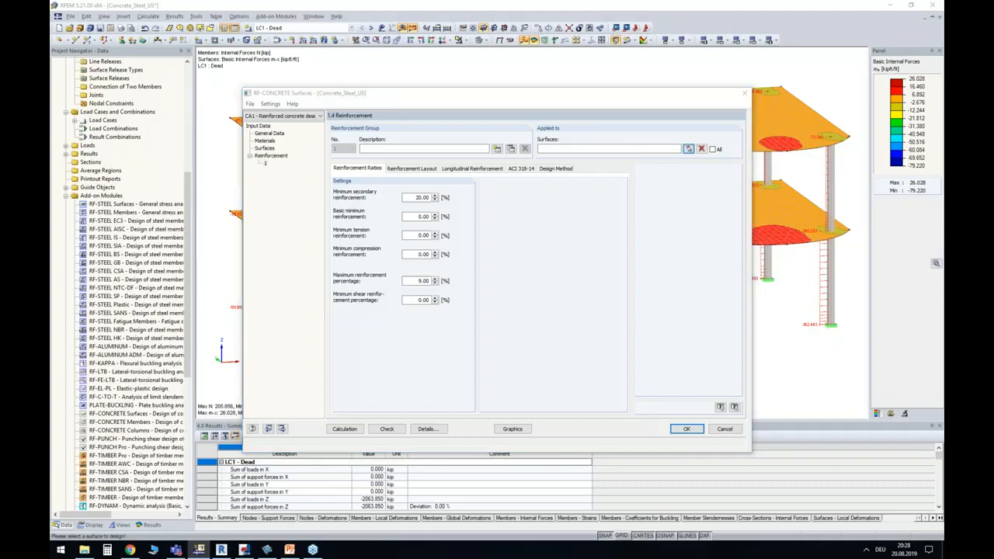
click(159, 91)
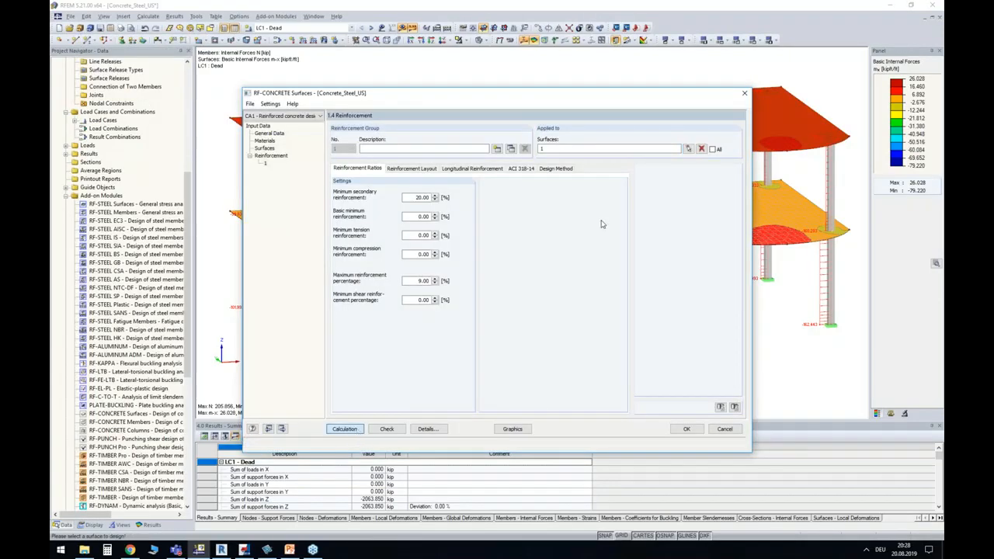
Calculate the reinforced concrete design of the upper slab and show the required reinforcement graphically on the model.
click(345, 429)
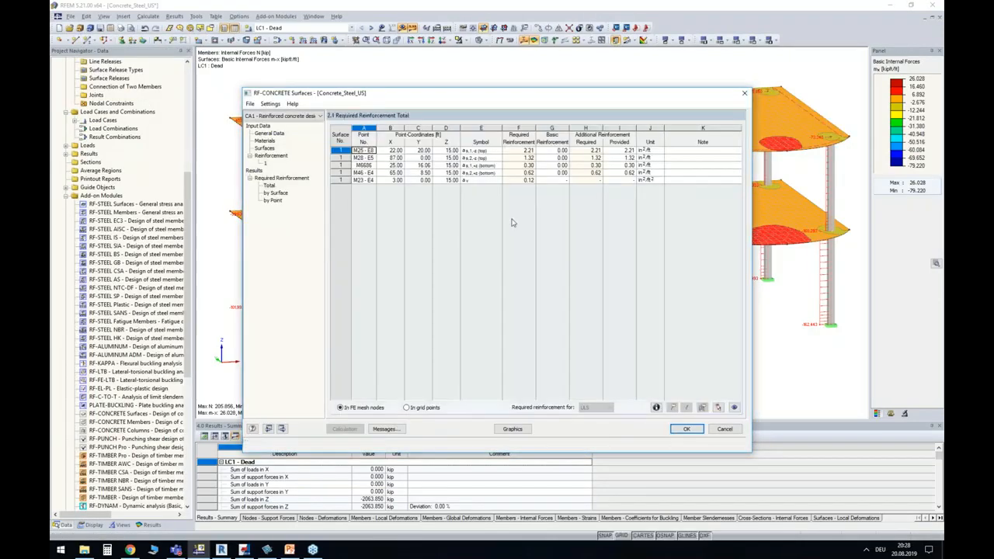
click(513, 428)
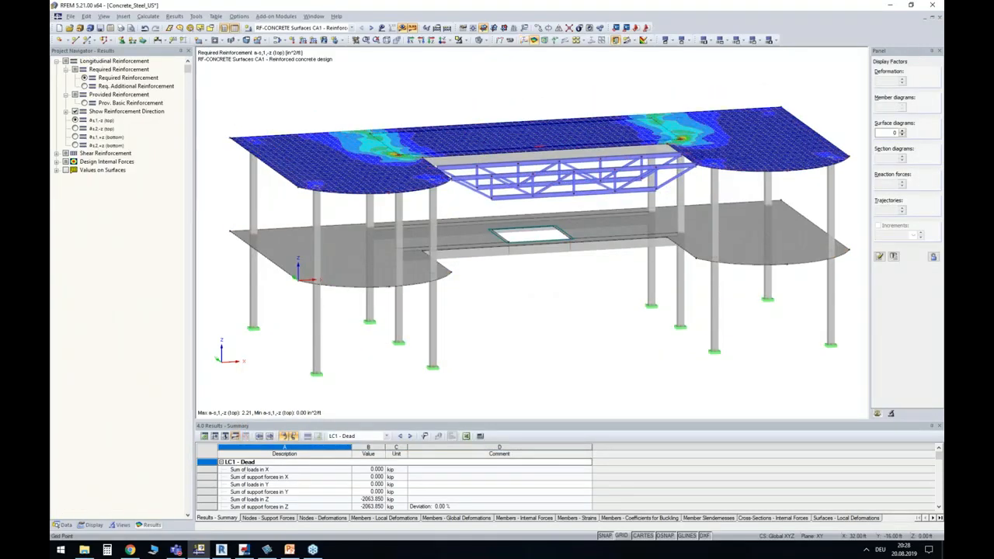
Show the required reinforcement a-s,1,+z (bottom) of the upper slab.
click(75, 128)
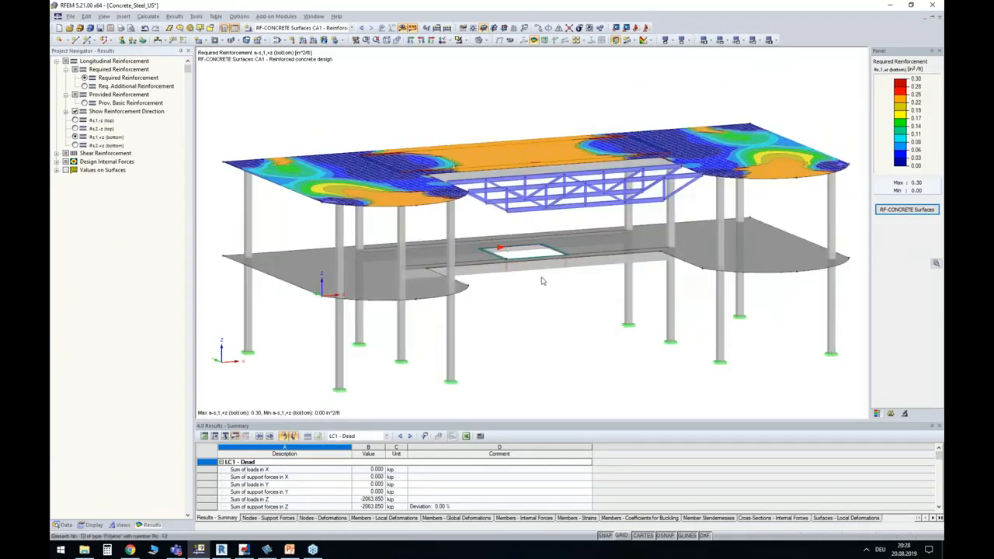
middle_drag(583, 311, 558, 285)
middle_drag(486, 274, 486, 274)
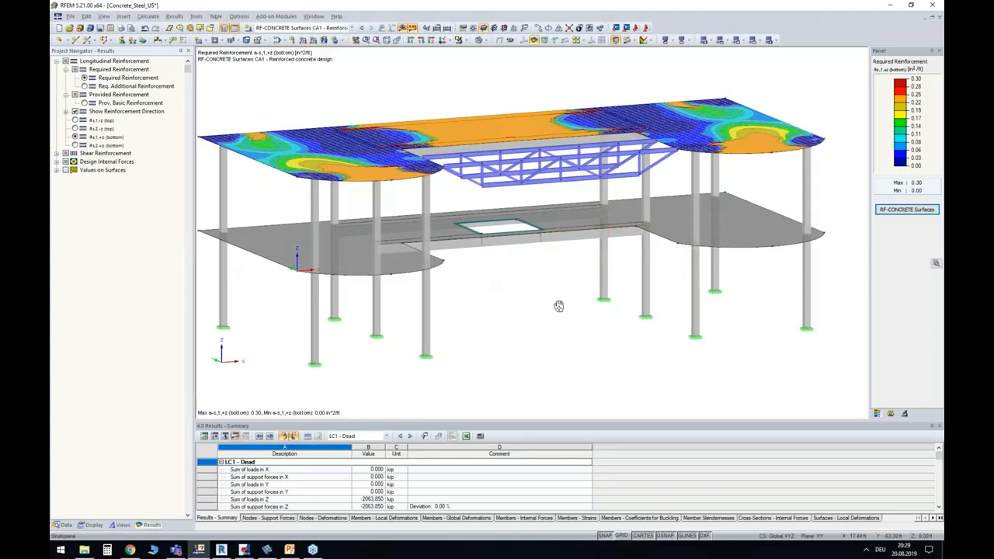
middle_drag(558, 306, 564, 281)
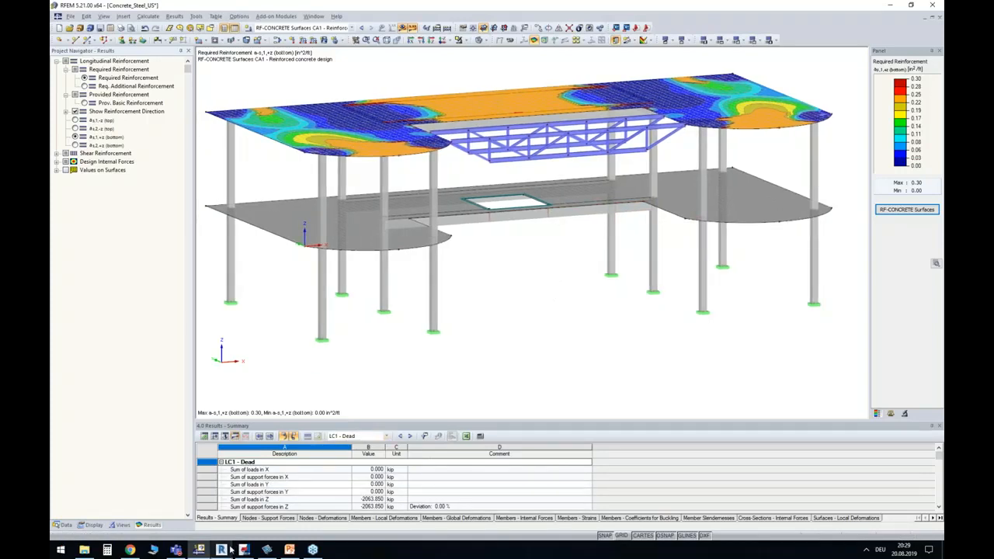
Switch to Revit, dismiss the export settings and open the settings for importing the model from RFEM.
mouse_move(222, 551)
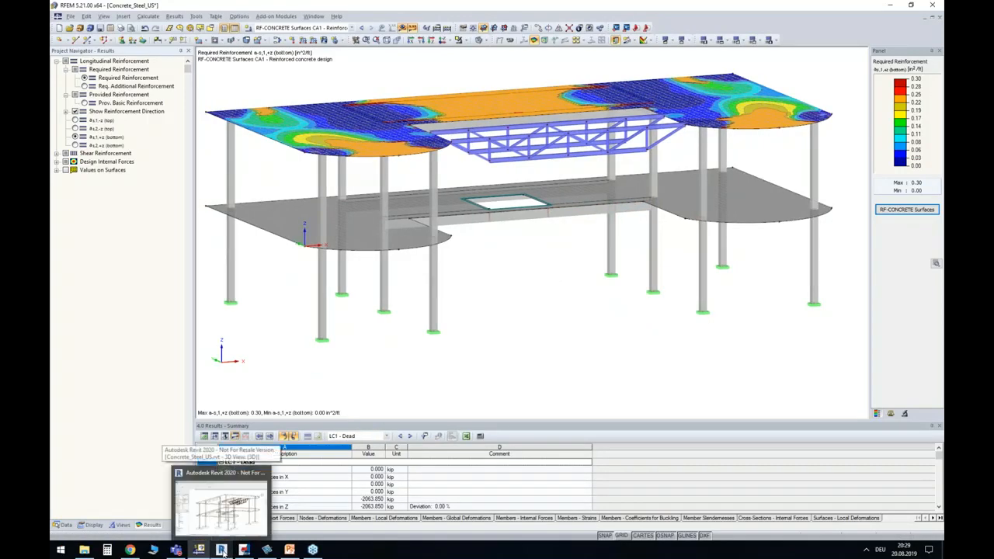
click(222, 550)
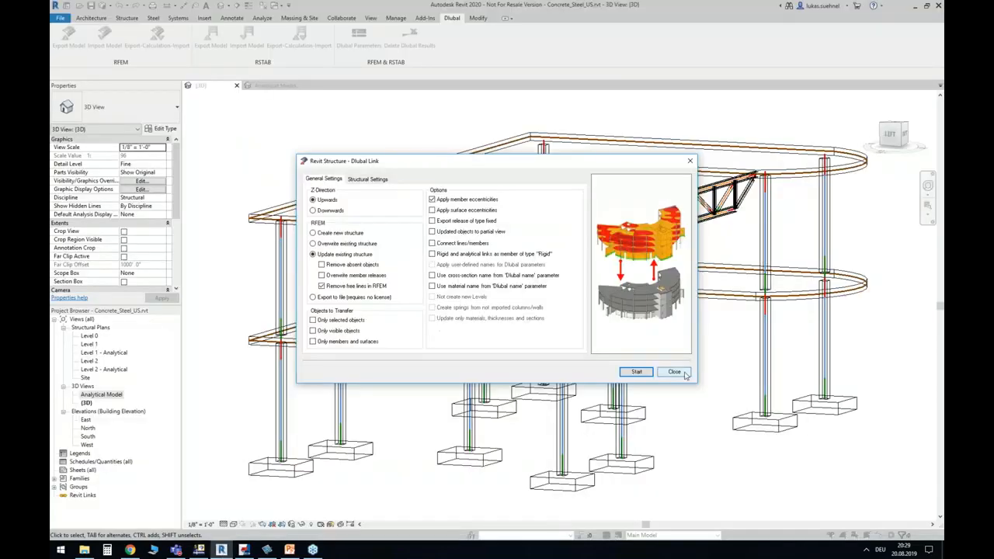
click(674, 372)
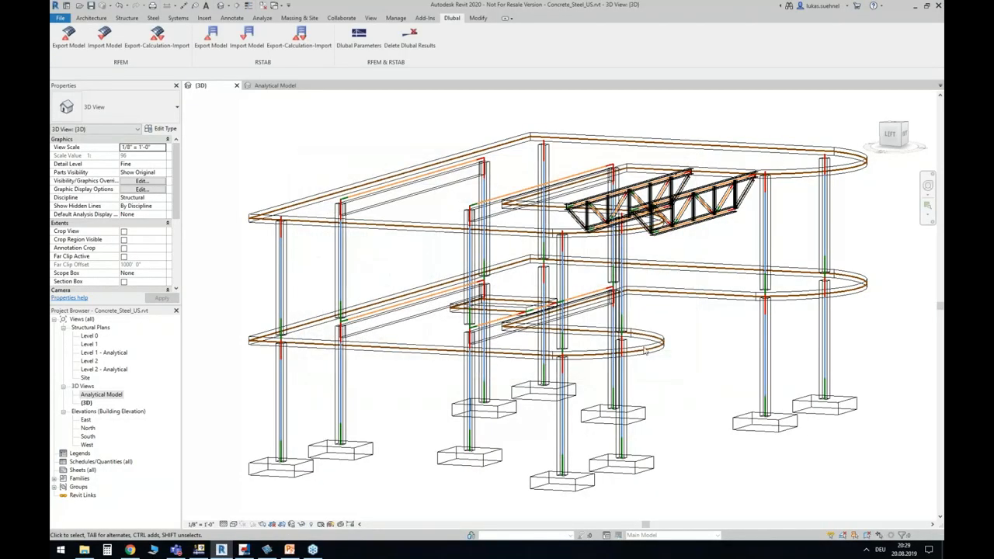
click(230, 551)
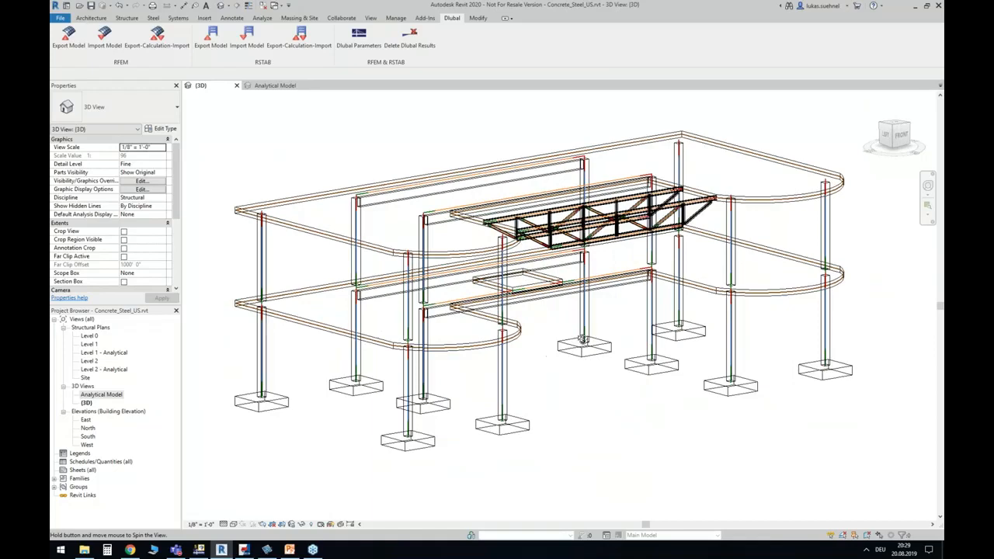
click(105, 39)
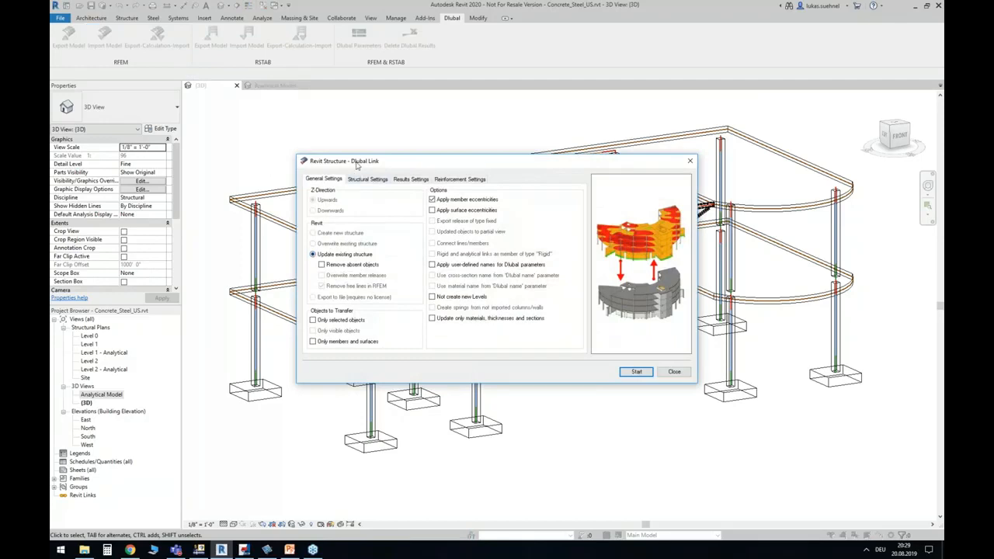
drag(357, 164, 375, 156)
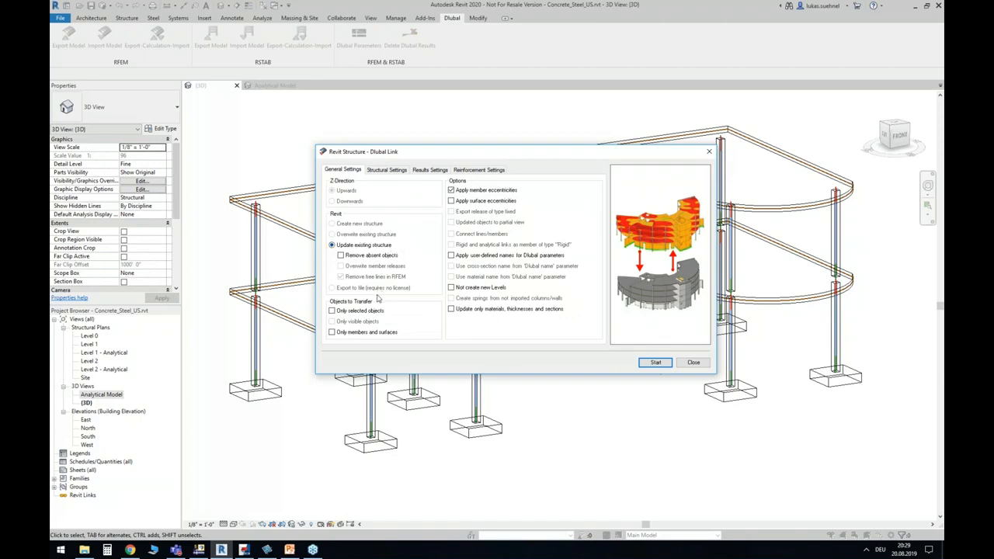
drag(407, 162, 424, 326)
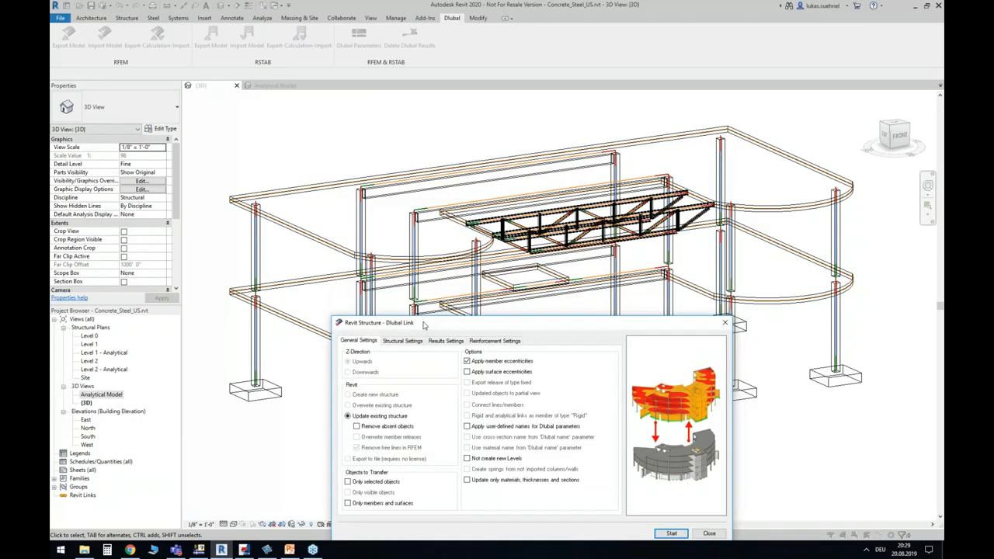
Review the option to remove absent objects and the structural data settings of the import.
click(359, 428)
click(384, 428)
click(386, 429)
drag(466, 324, 472, 270)
click(408, 286)
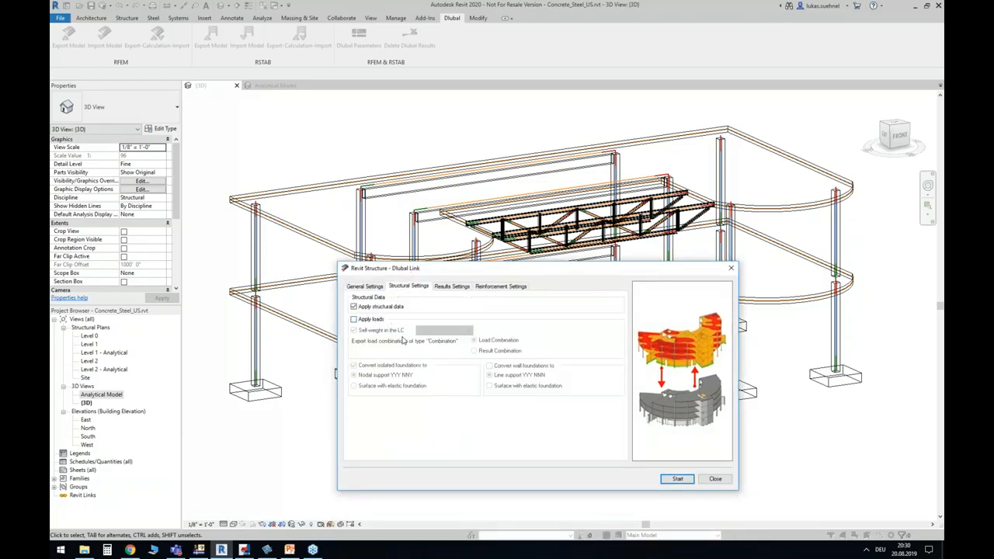
Enable the import of results with member forces N and the required top and bottom surface reinforcement in both directions.
click(448, 287)
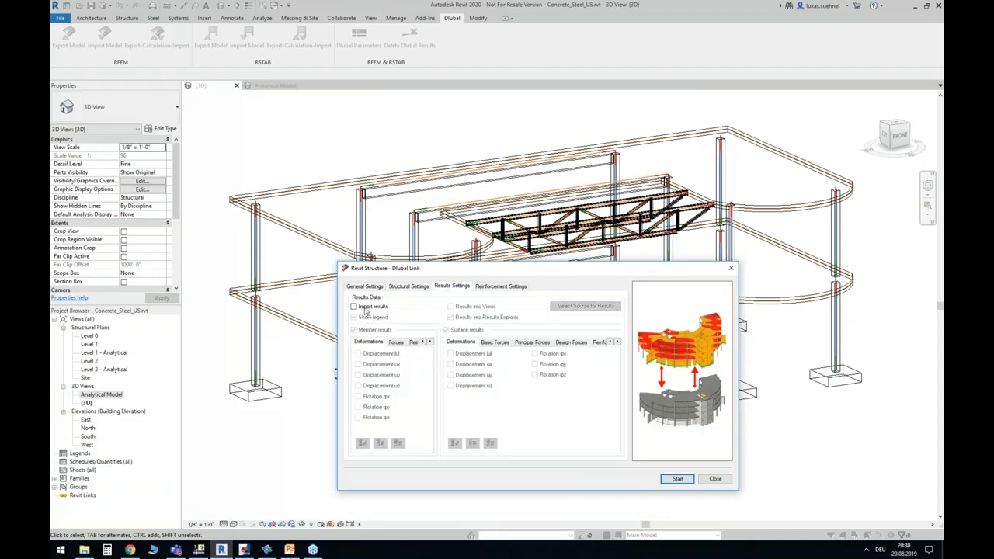
click(365, 308)
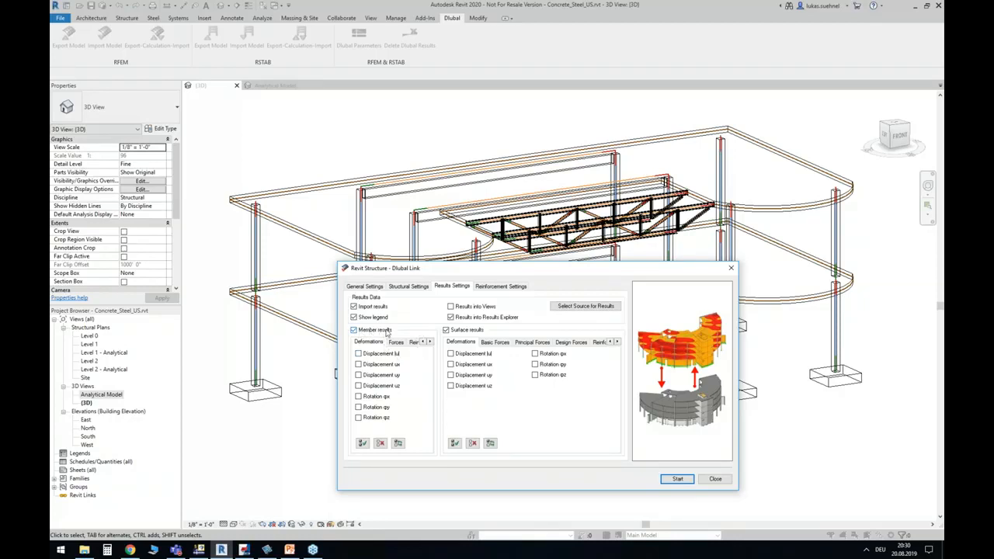
click(396, 342)
click(371, 354)
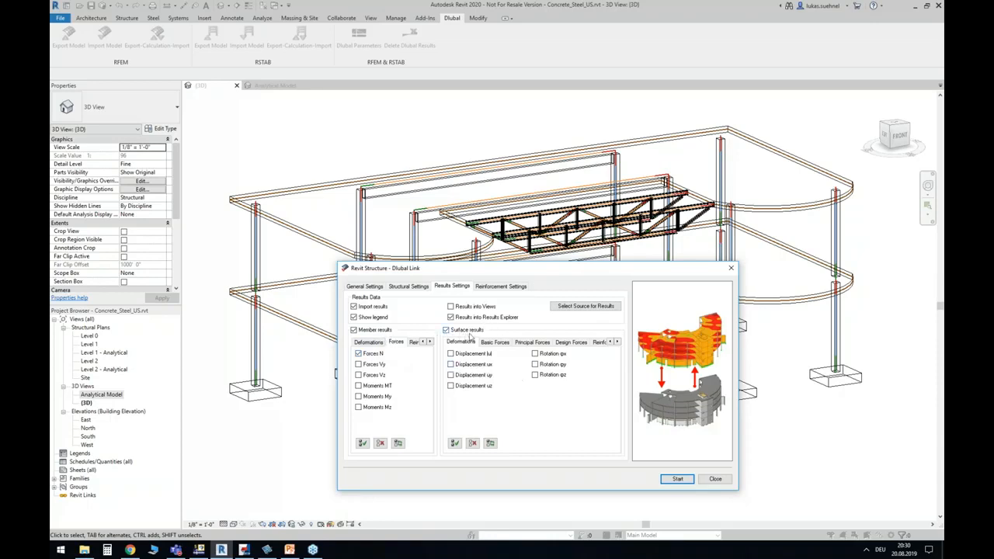
click(597, 343)
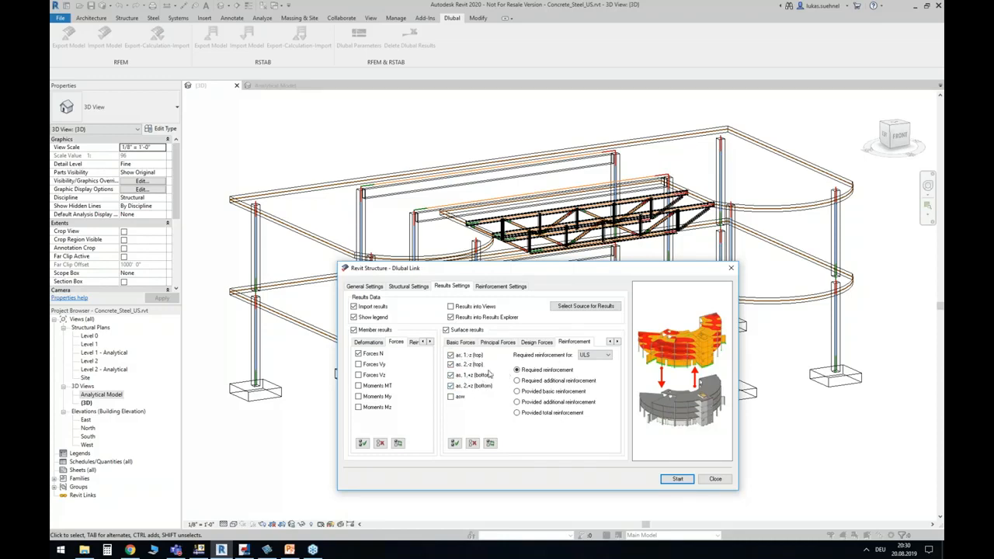
Use LC1 - Dead, LC2 - Live, LC3 - Wind and RF-CONCRETE Surfaces CA1 as the sources for the imported results.
click(571, 307)
click(596, 310)
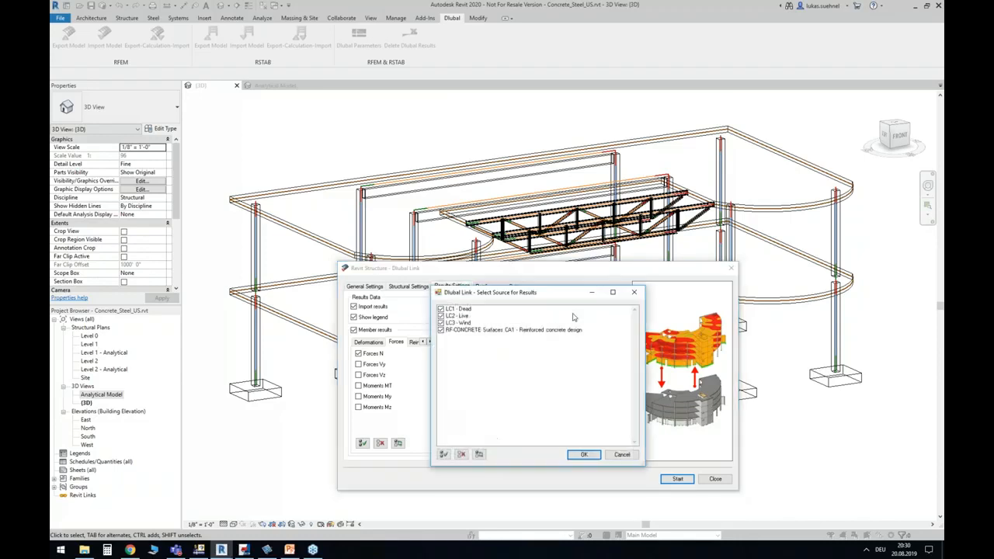
click(440, 317)
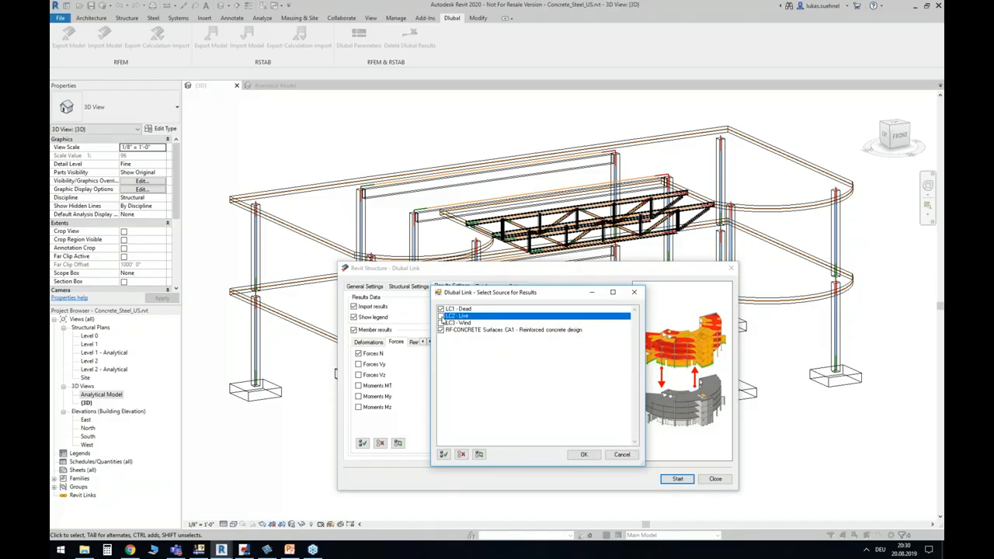
click(440, 322)
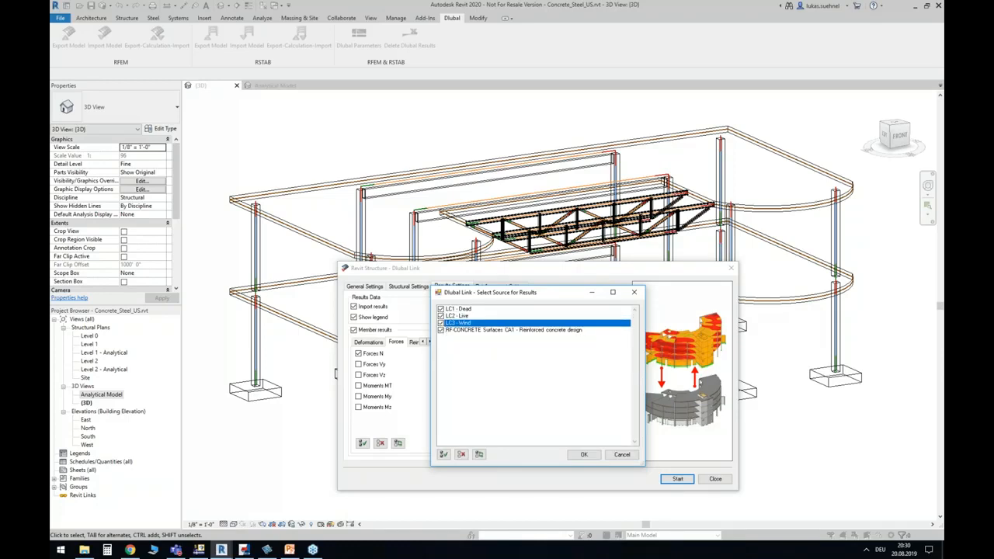
click(589, 459)
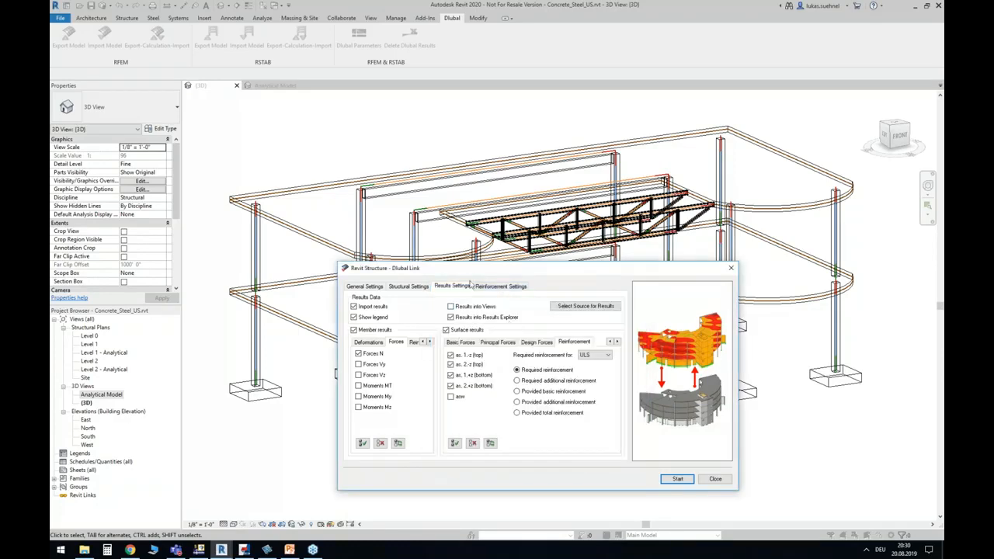
Try the general import option that updates only materials, thicknesses and sections.
click(383, 286)
drag(473, 270, 479, 208)
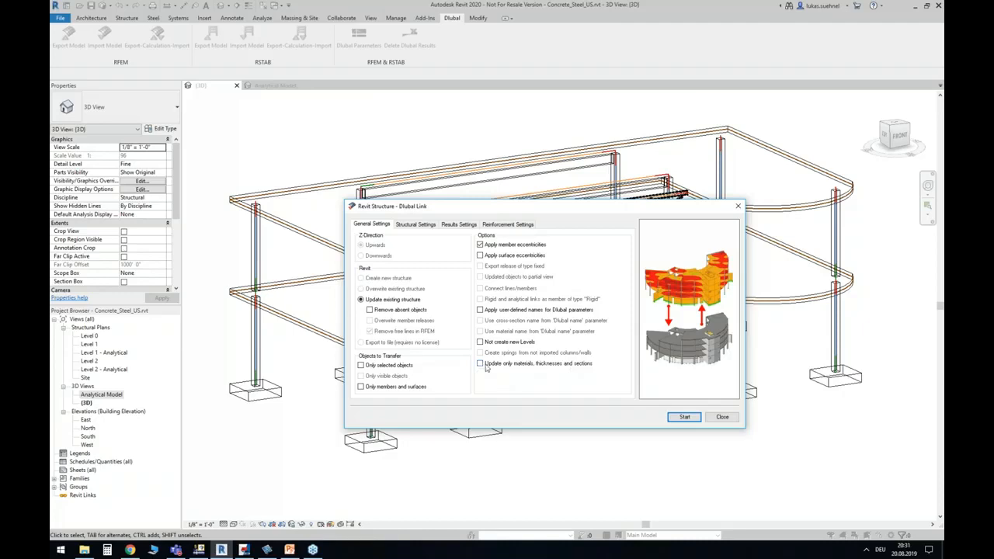
click(480, 363)
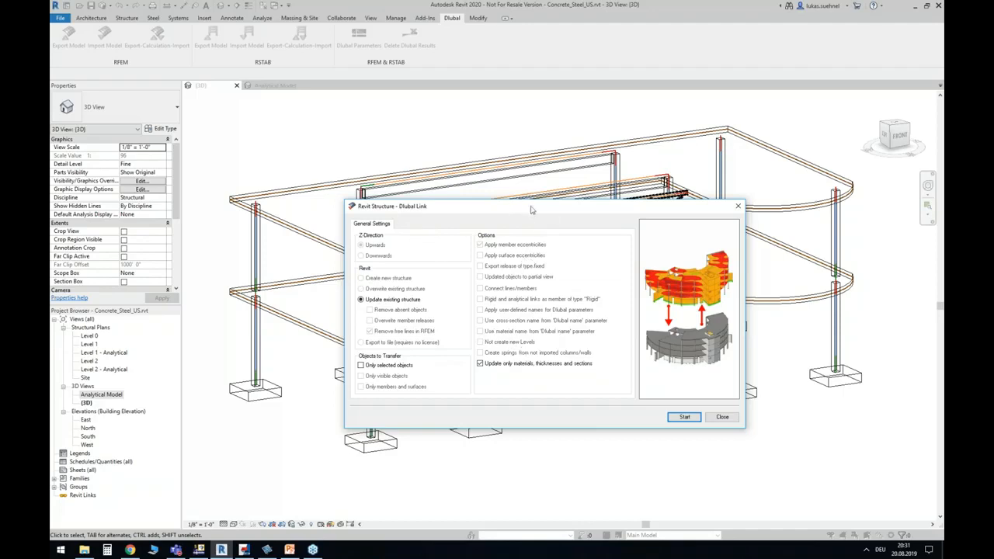
drag(532, 210, 747, 219)
drag(666, 217, 629, 313)
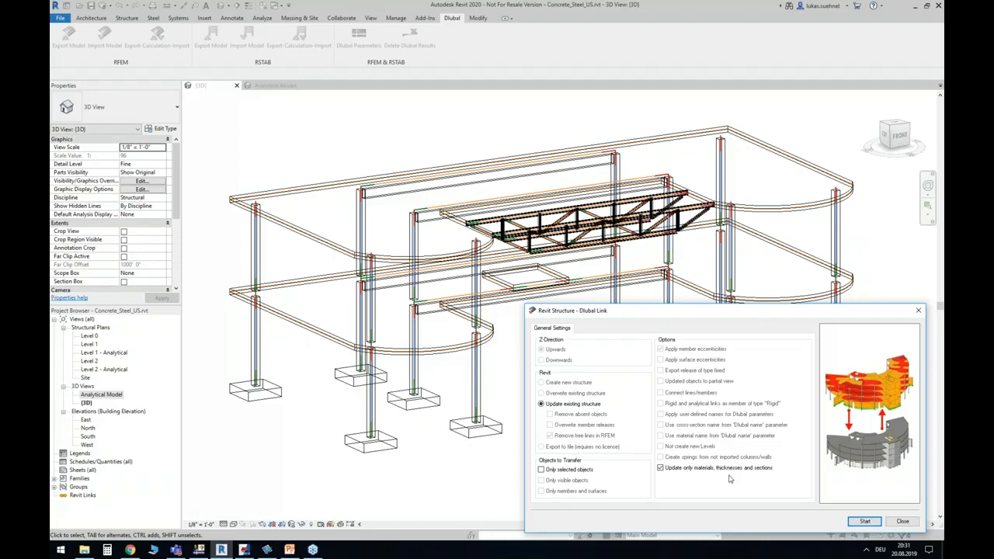
drag(576, 310, 561, 292)
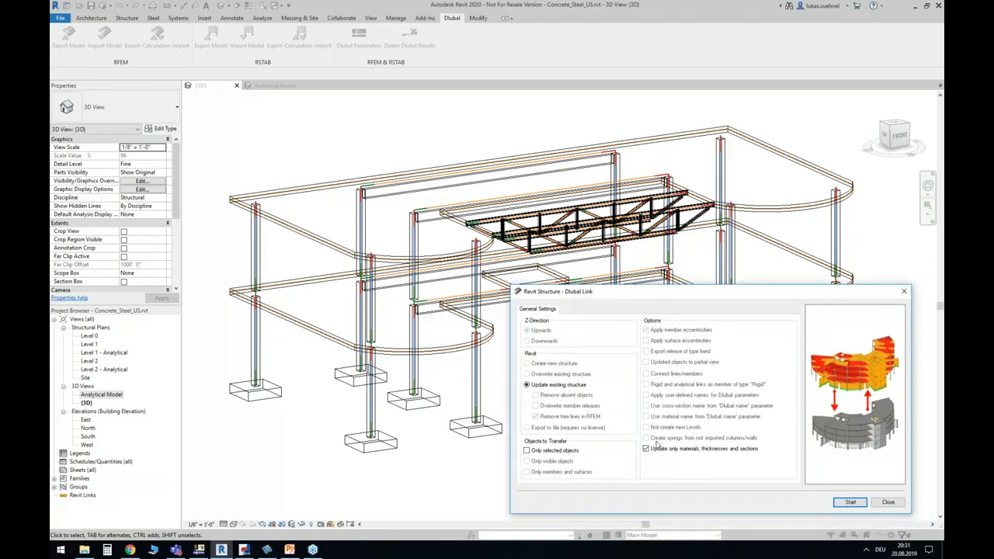
click(651, 452)
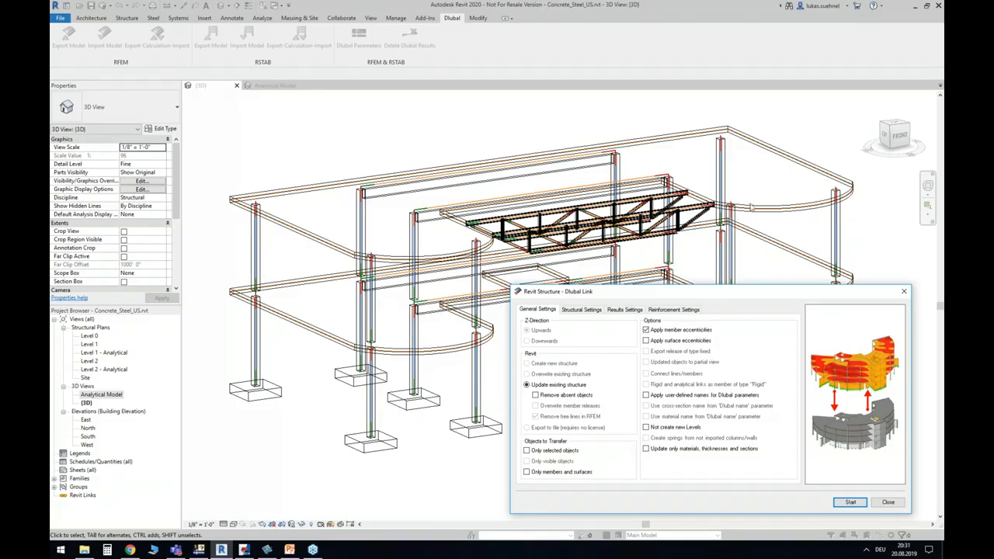
drag(716, 287, 685, 219)
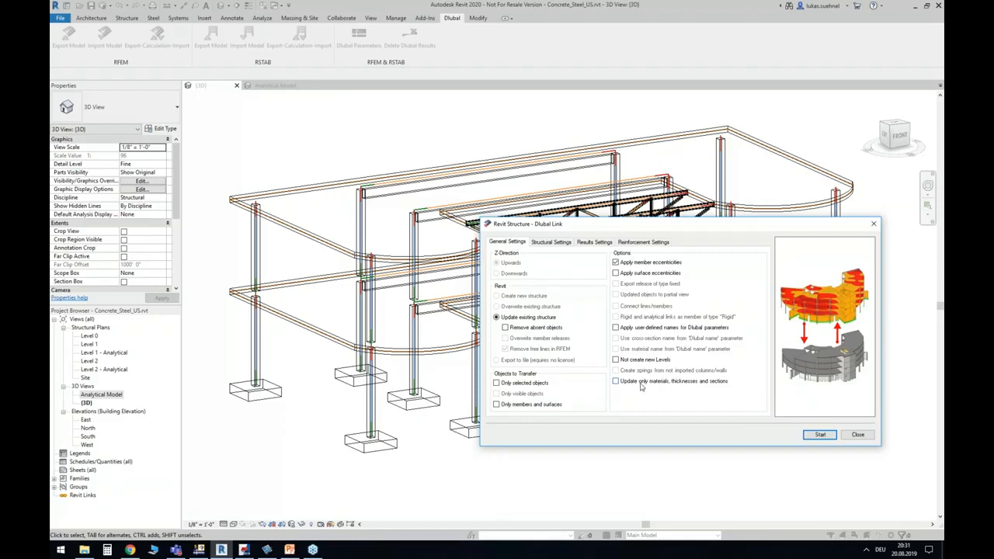
click(616, 382)
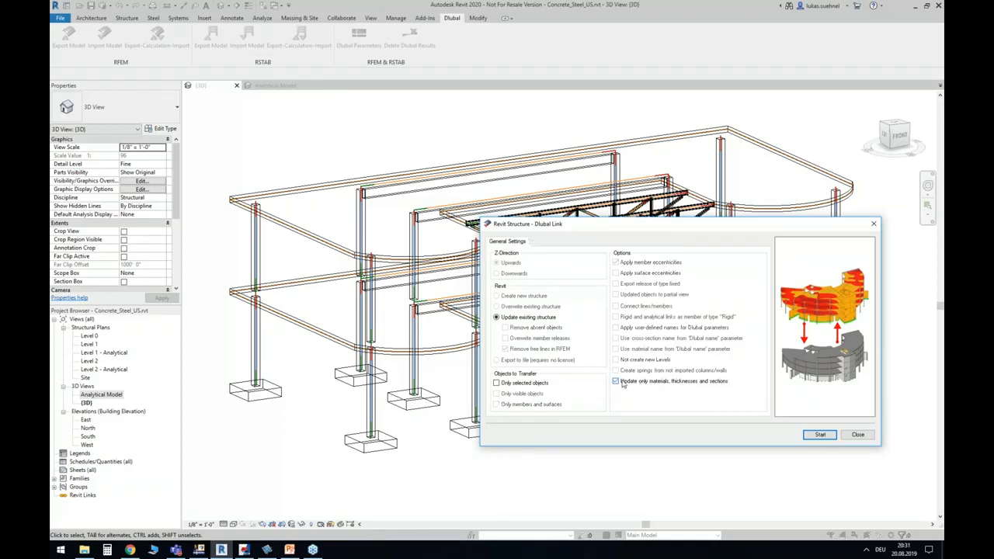
click(631, 384)
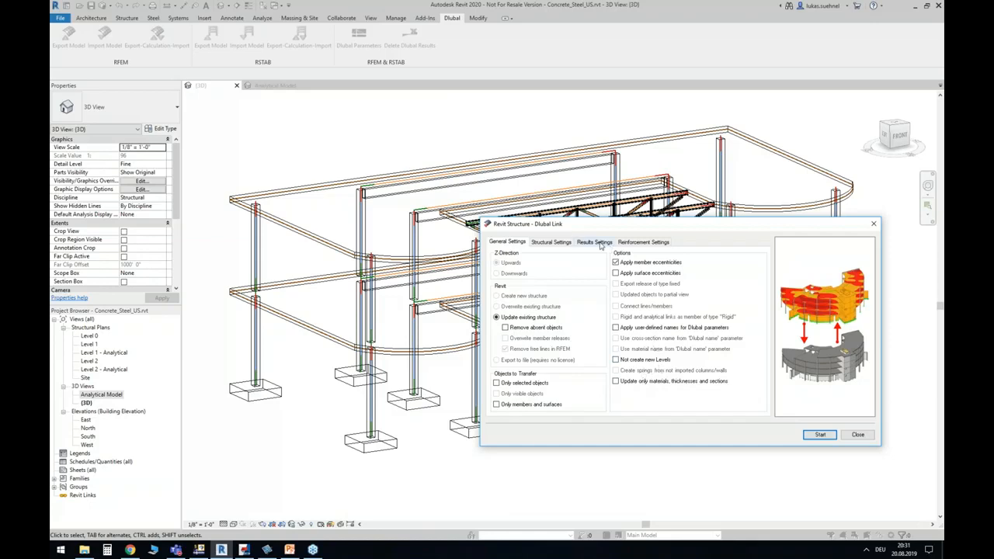
Run the import from RFEM to update the existing Revit structure, and close the import report.
drag(692, 225, 674, 182)
click(789, 394)
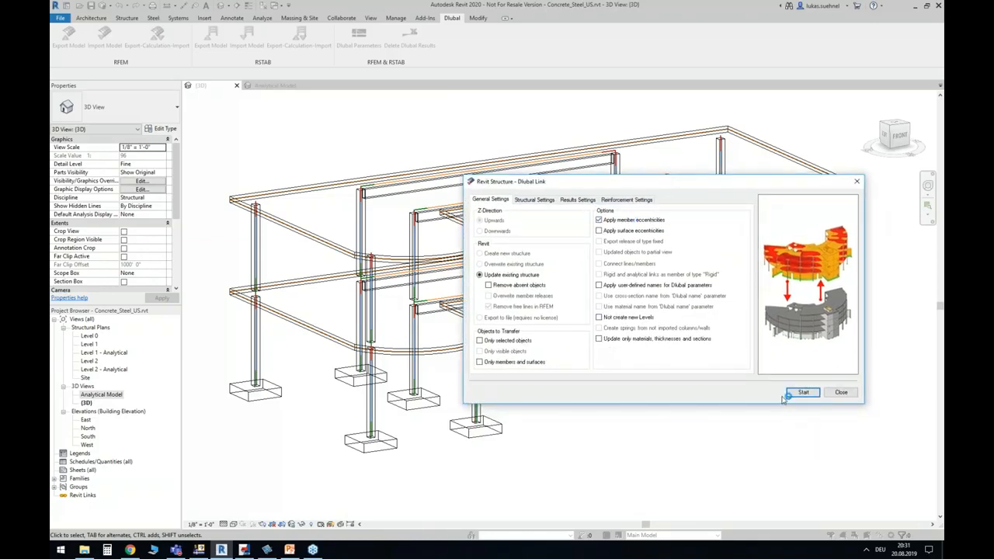
click(804, 393)
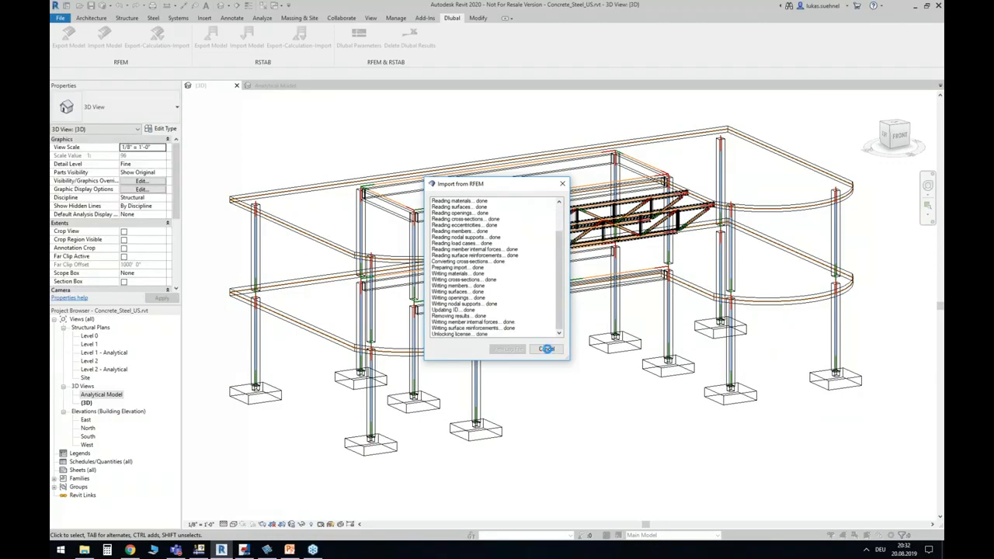
click(547, 349)
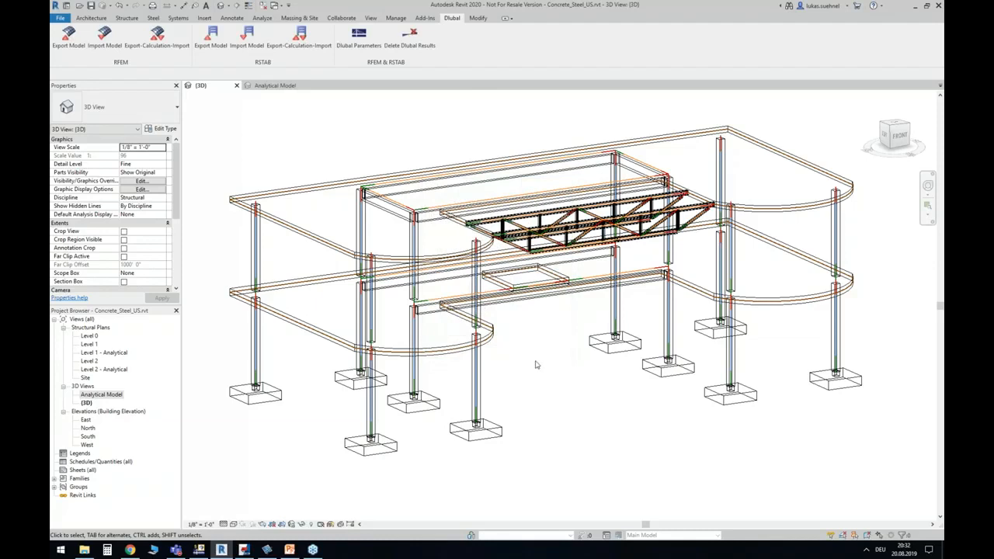
Display the updated building in the 3D view with the Shaded visual style.
scroll(560, 326, down, 2)
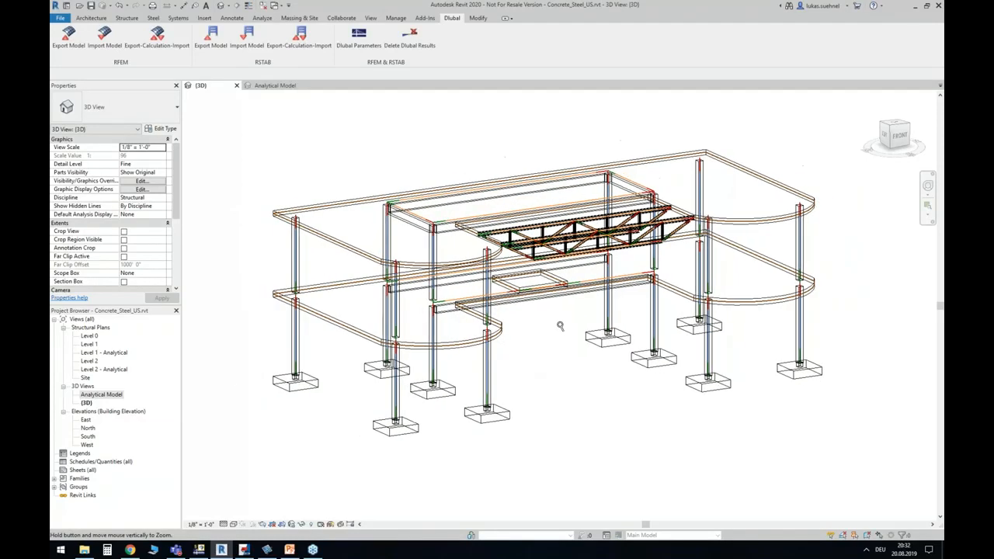
click(232, 525)
click(256, 490)
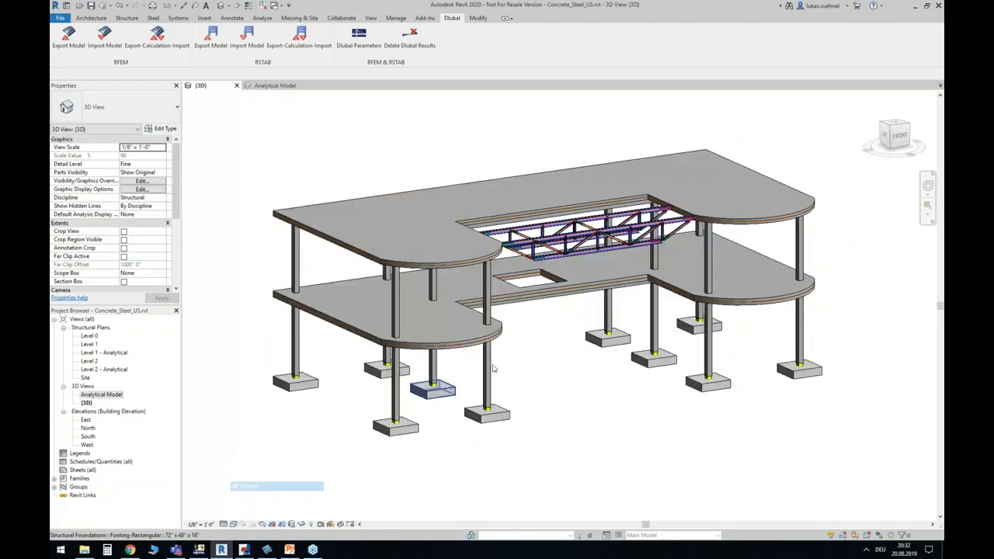
shift+middle_drag(567, 382, 577, 332)
Inspect the type properties of the lower floor slab and close them without changes.
scroll(428, 344, up, 5)
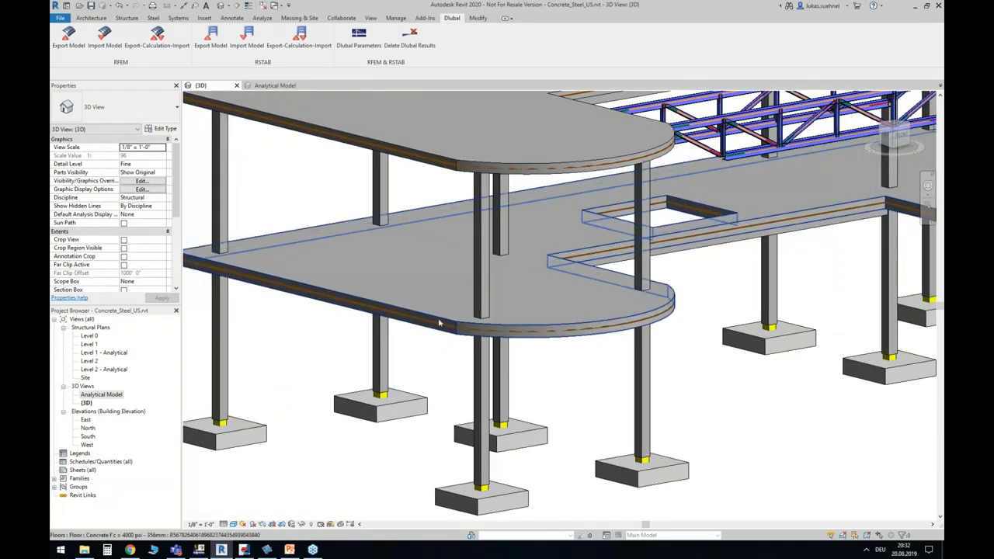
click(166, 128)
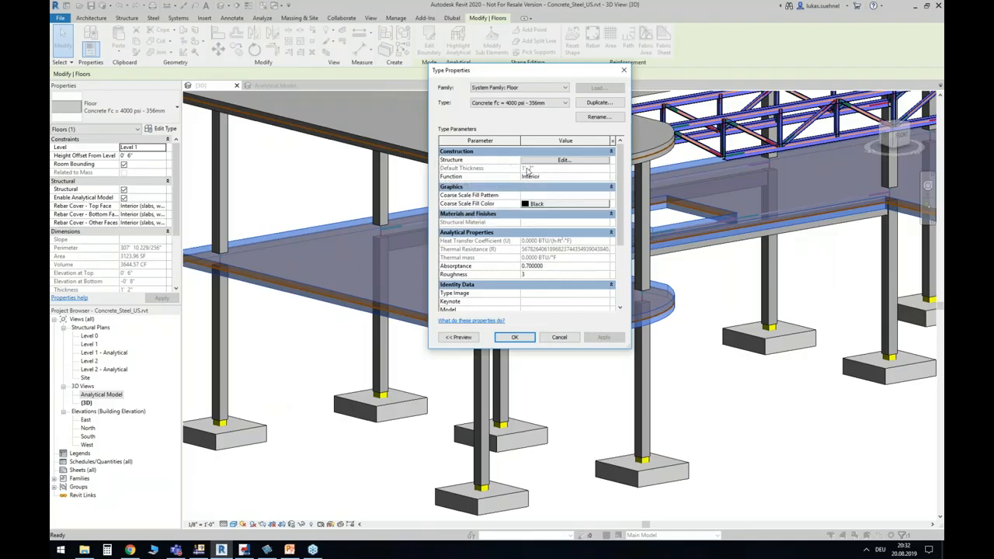
click(560, 339)
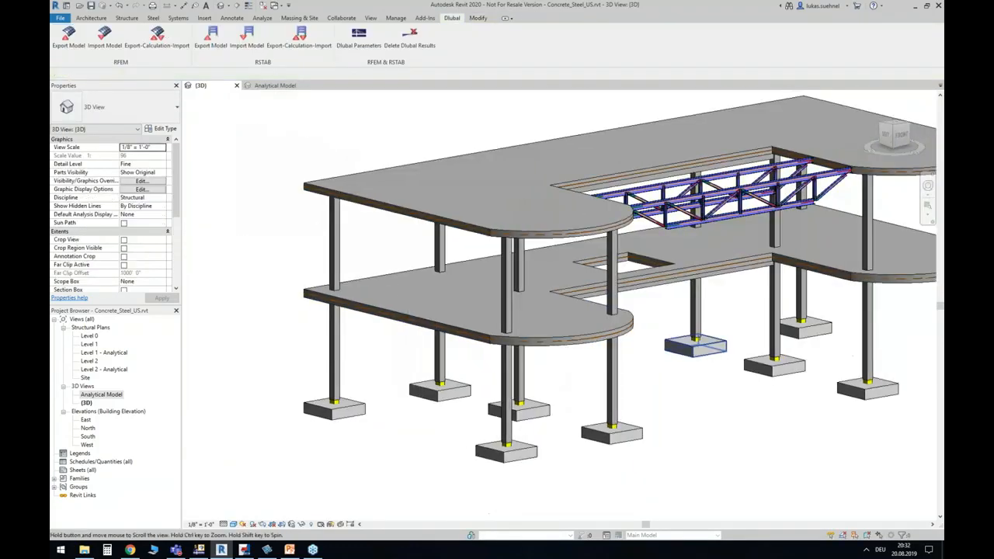
Inspect the section and properties of the steel truss's rear top chord in the 3D view.
scroll(565, 204, up, 5)
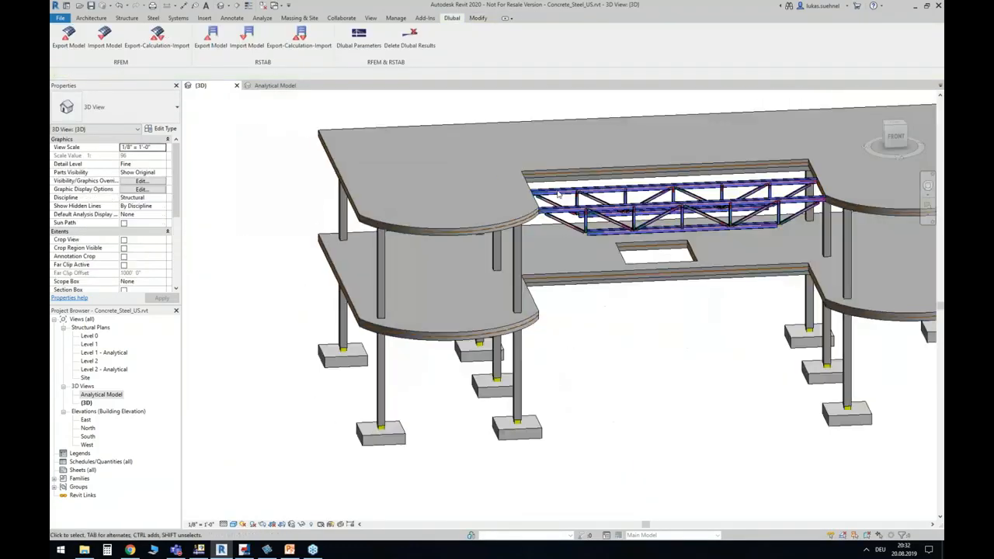
click(565, 203)
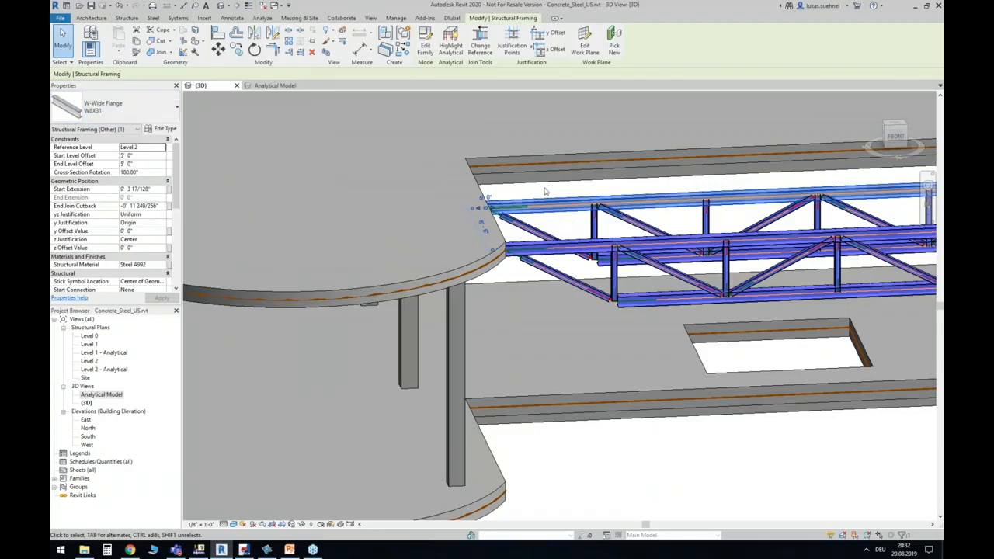
scroll(548, 191, down, 2)
key(Escape)
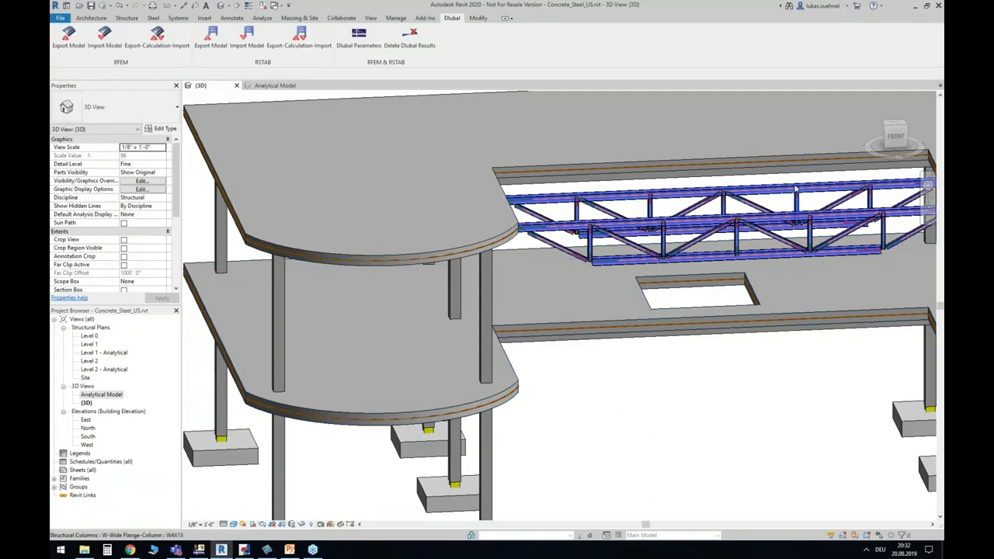
Examine the concrete beams beneath the upper floor slab from below, then return to an overall view of the building.
scroll(658, 376, down, 2)
shift+middle_drag(658, 376, 765, 273)
scroll(595, 209, up, 3)
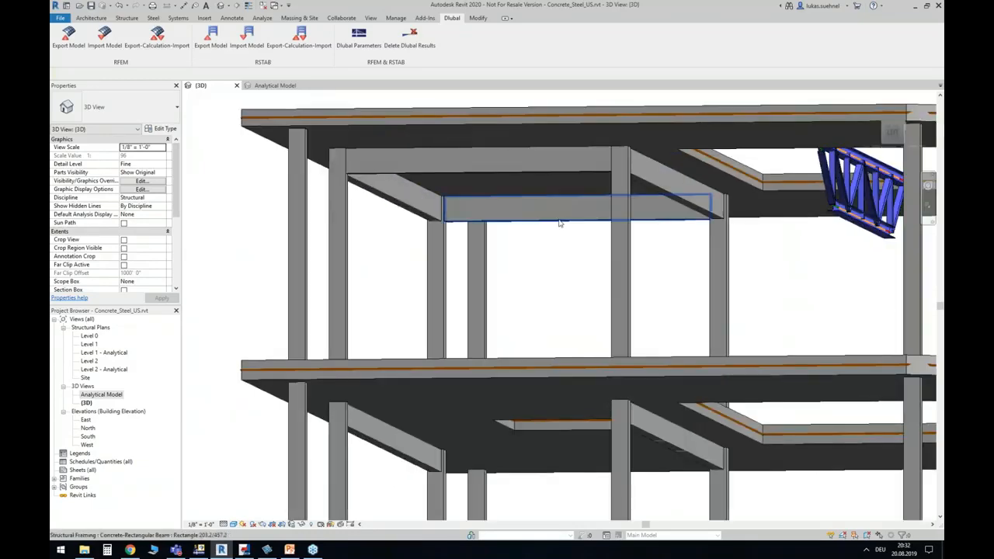
click(539, 208)
key(Escape)
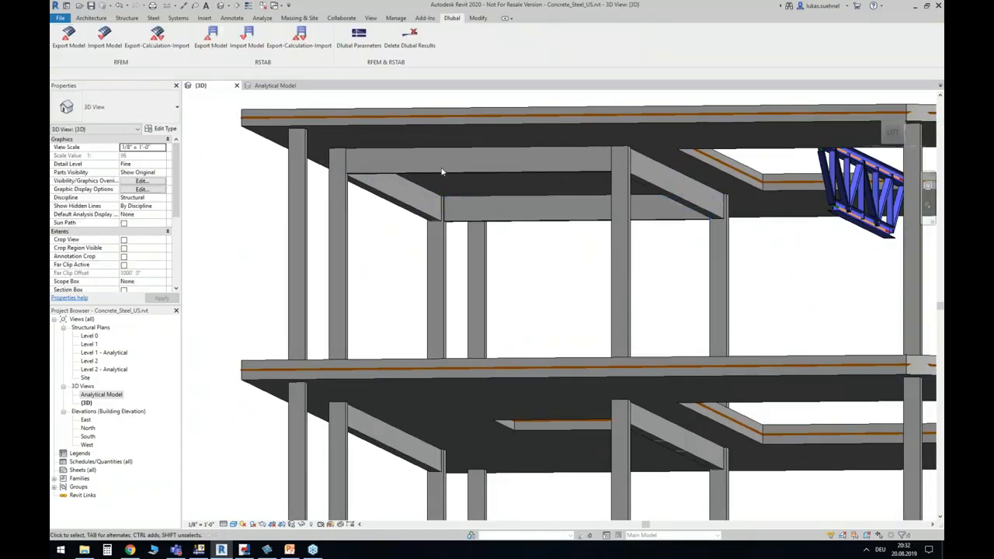
click(466, 165)
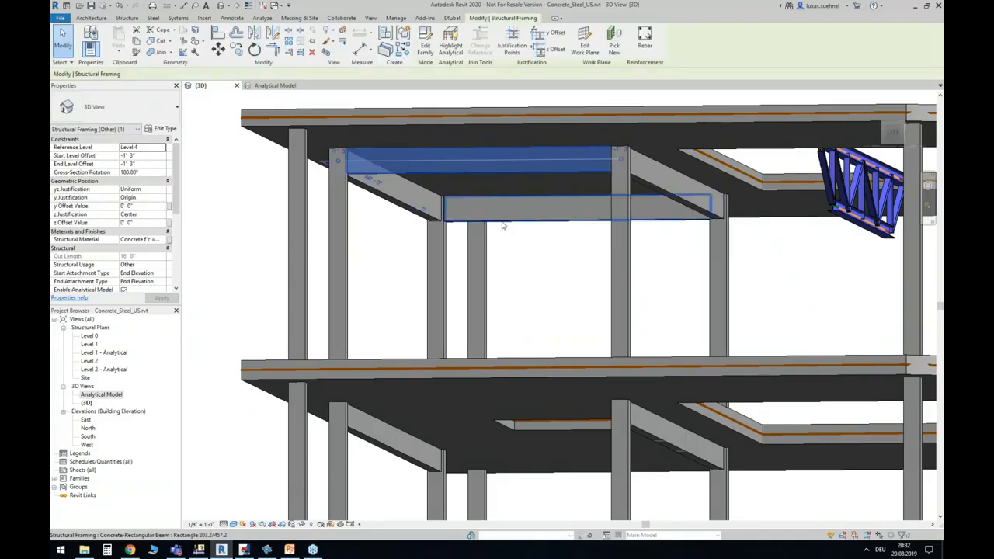
click(504, 222)
click(532, 272)
scroll(539, 275, down, 2)
middle_drag(543, 292, 437, 235)
scroll(437, 234, down, 1)
shift+middle_drag(670, 368, 594, 395)
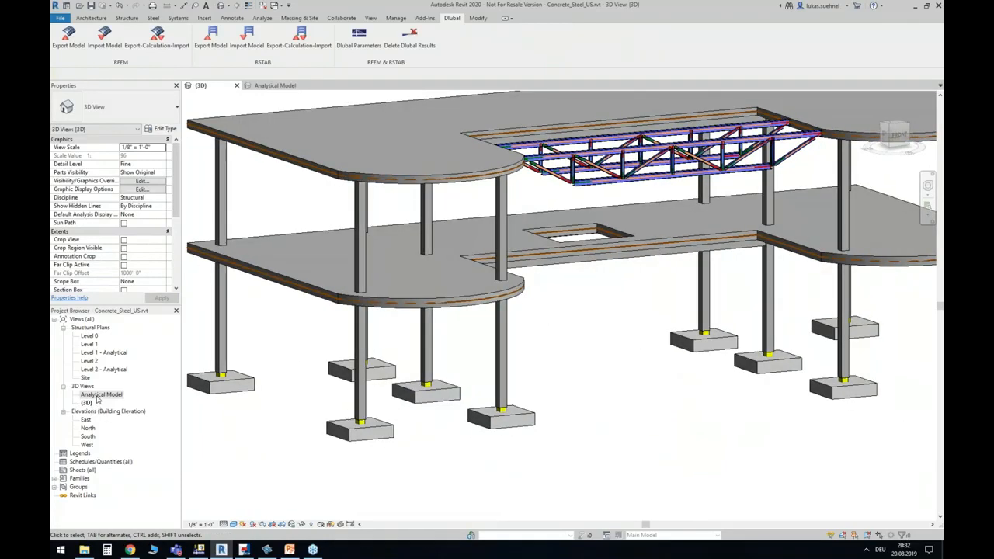
Switch to the Analytical Model view and inspect the boundary conditions of the front column's base support.
click(279, 86)
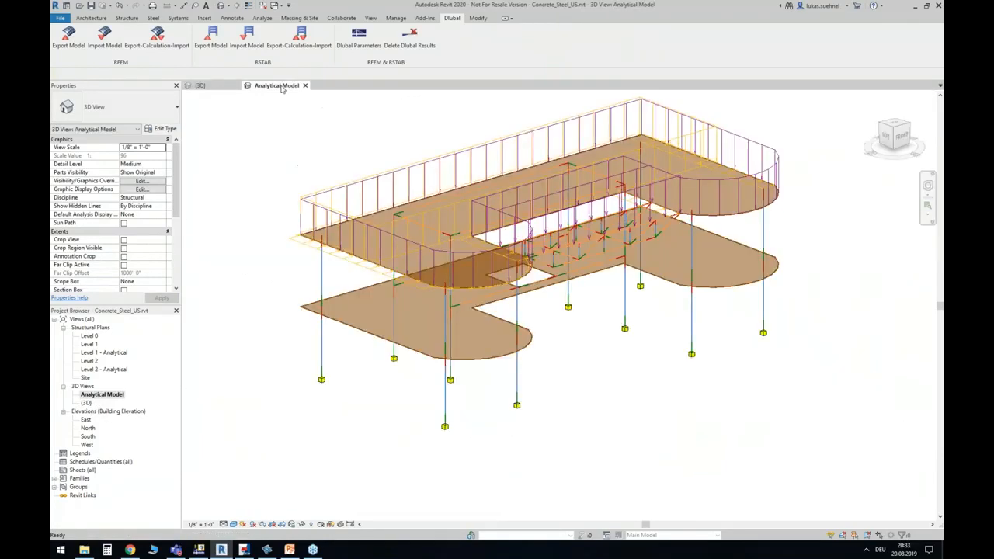
shift+middle_drag(458, 423, 388, 400)
scroll(374, 403, up, 4)
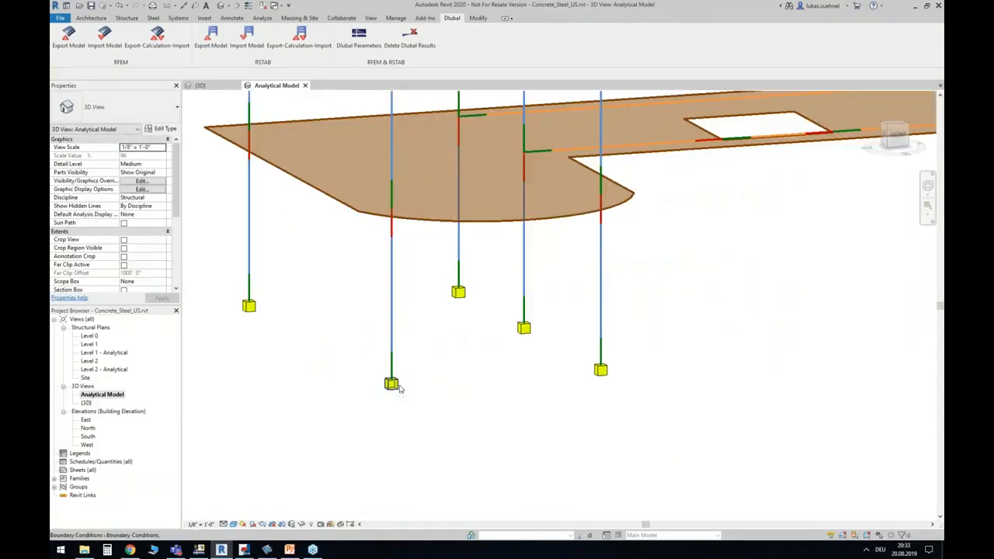
click(391, 384)
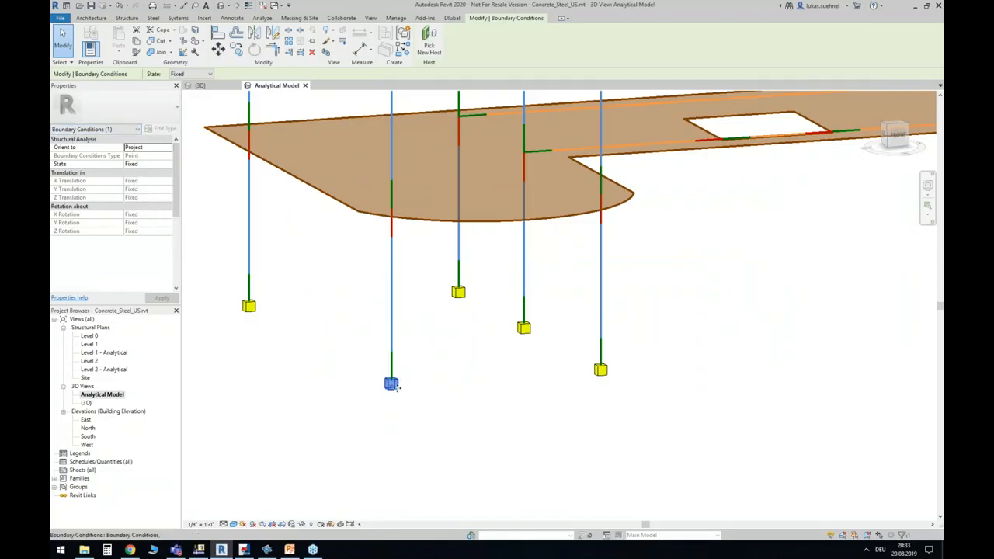
scroll(400, 414, down, 5)
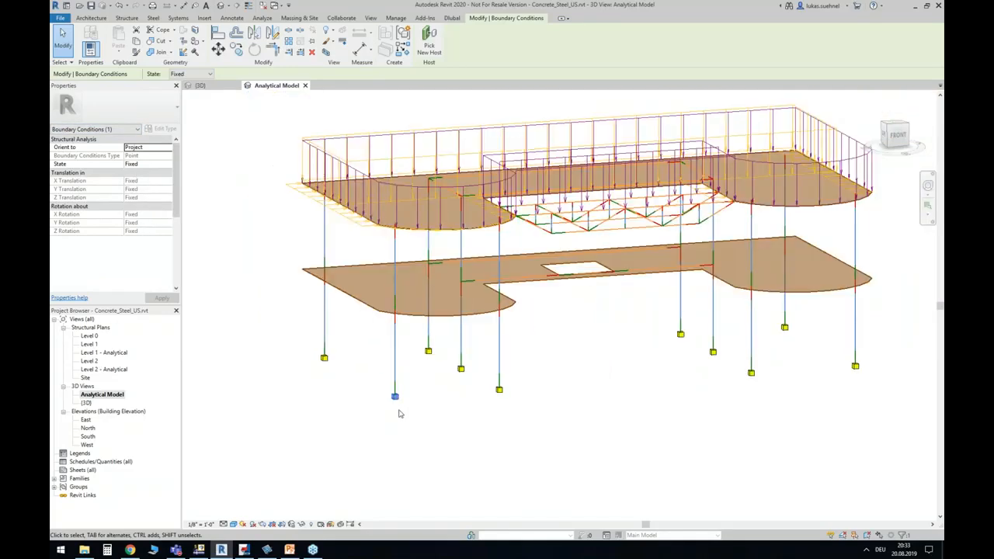
click(610, 345)
middle_drag(610, 345, 533, 361)
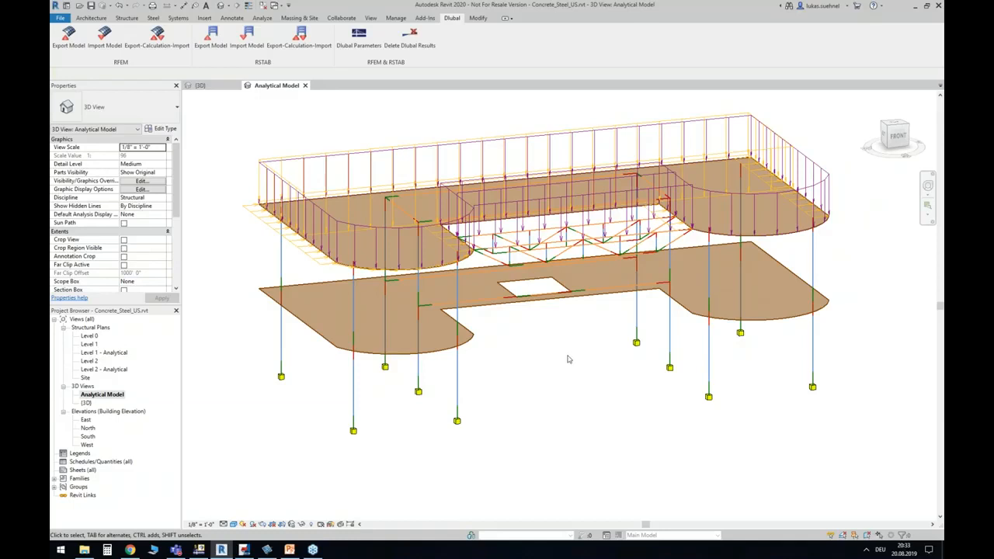
Hide the structural loads in the Analytical Model view through its visibility and graphics overrides.
key(v)
key(v)
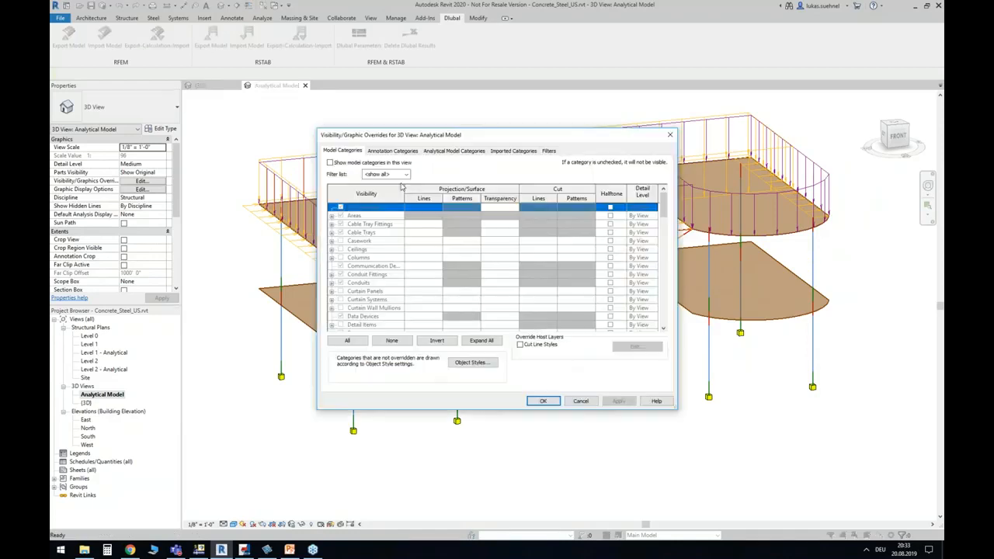
click(393, 150)
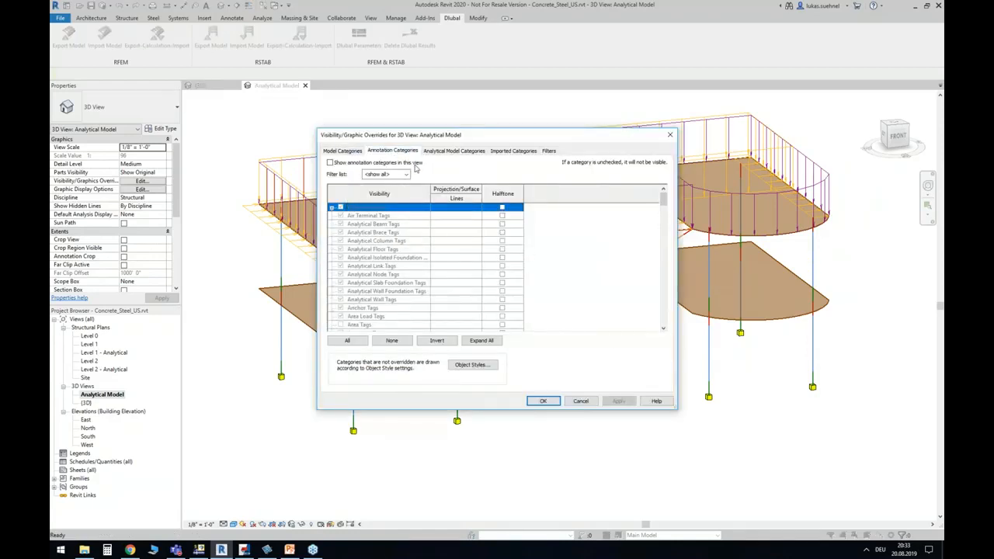
click(454, 152)
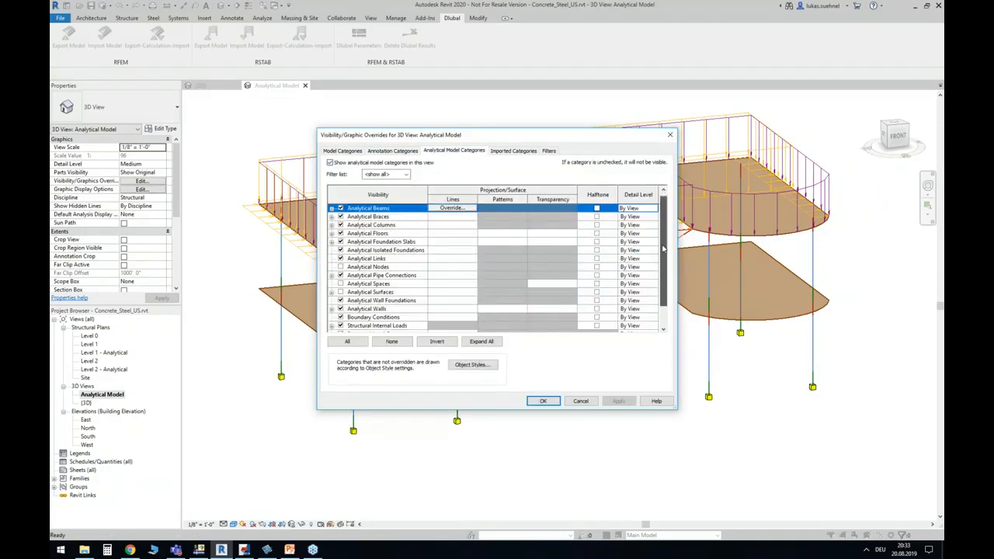
scroll(666, 229, down, 1)
click(340, 317)
click(619, 401)
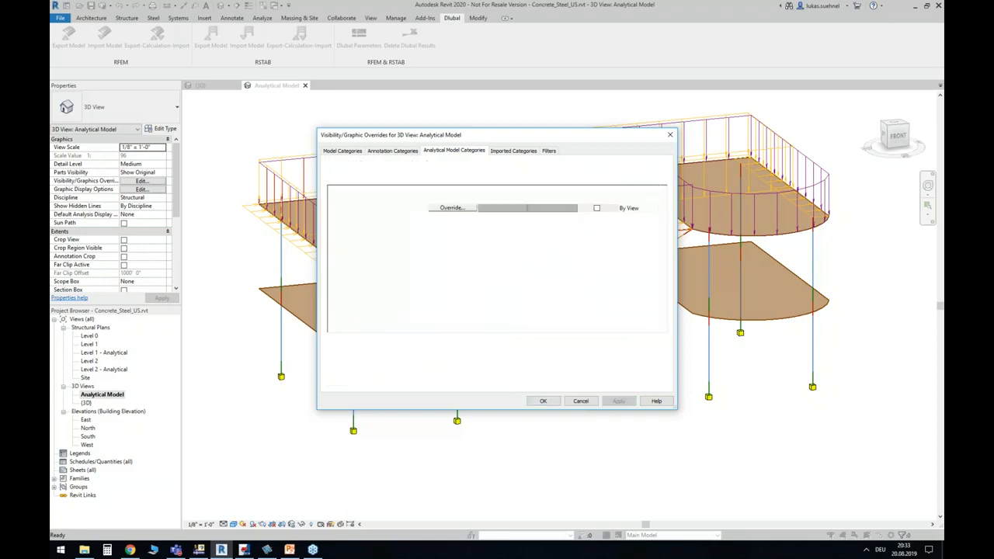
click(543, 401)
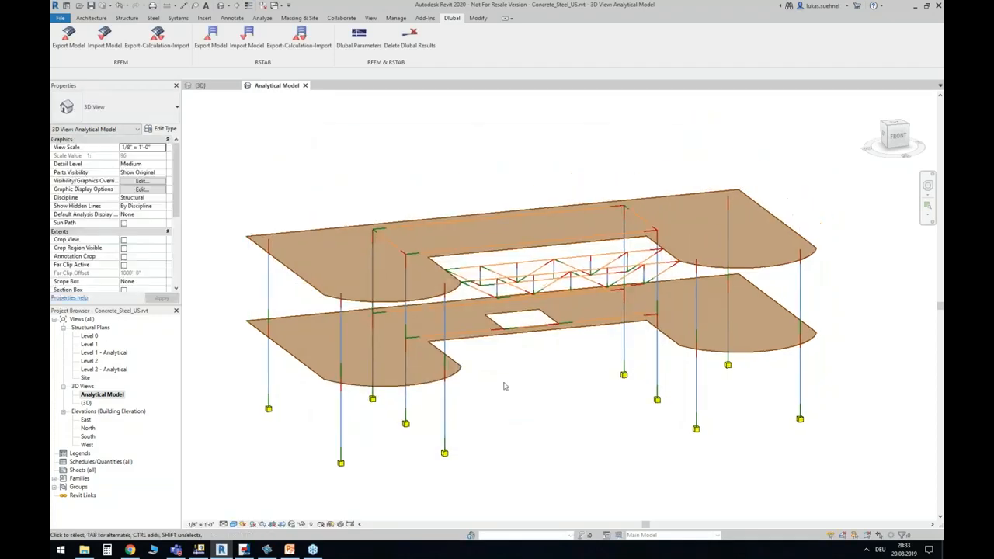
Open the Results Explorer and choose the RFEM (8:29 PM, Aug 20, 2019) analysis.
click(261, 18)
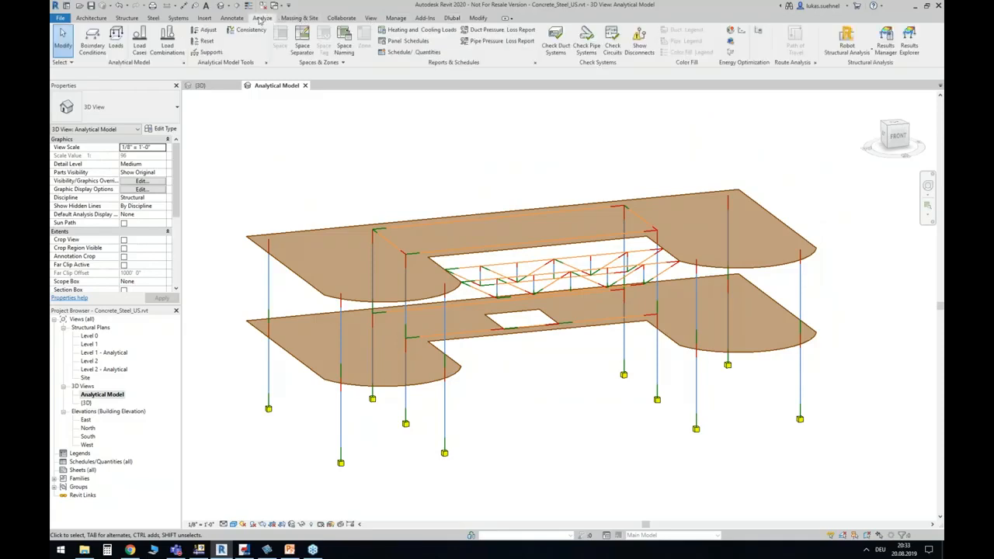
click(909, 39)
drag(300, 176, 394, 134)
click(220, 159)
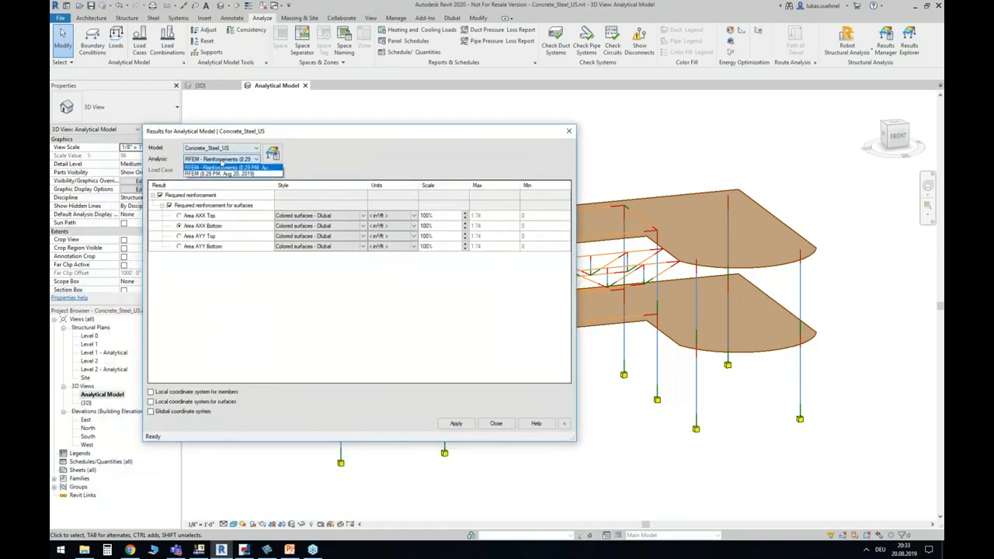
click(211, 174)
Display the member forces Fx as diagrams for the Dead load case and view them from the front.
click(206, 170)
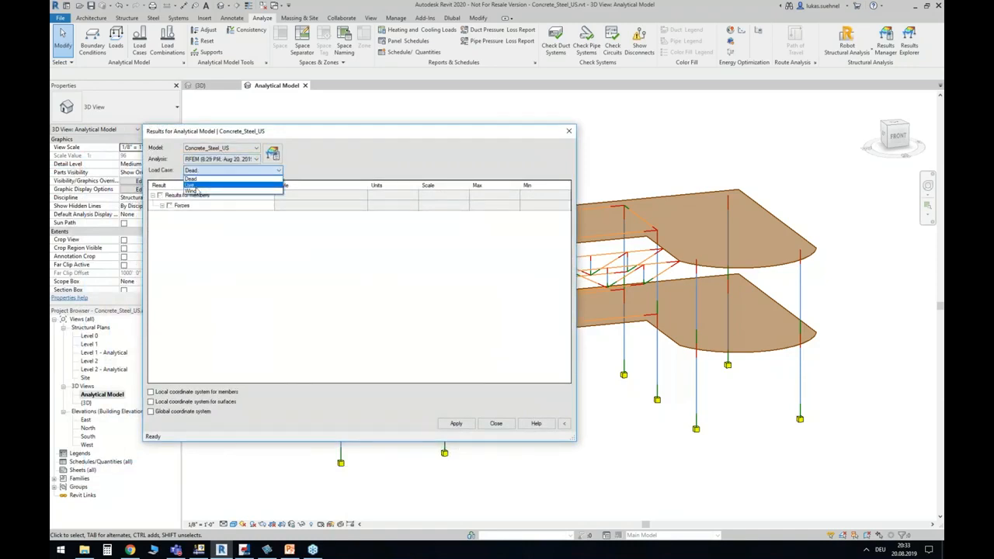
click(191, 179)
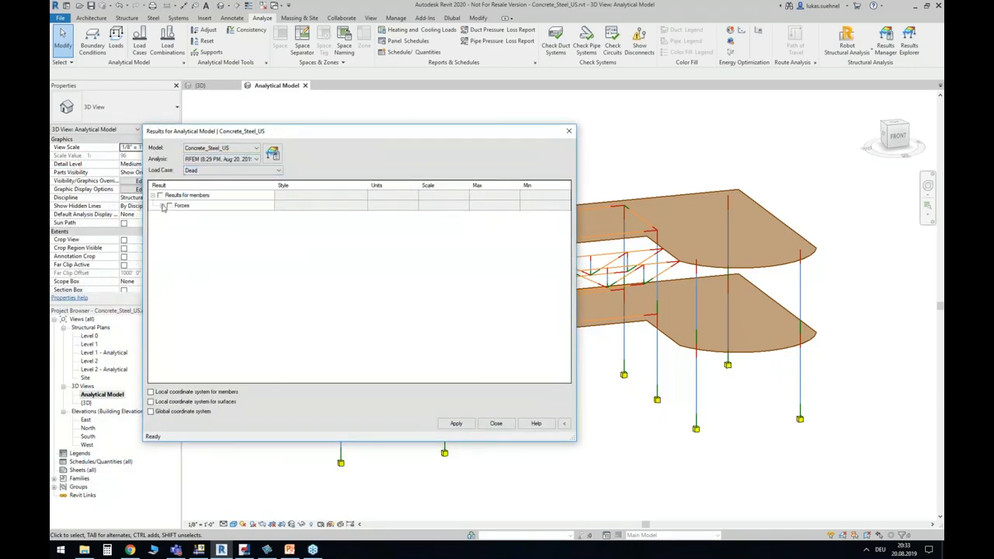
click(162, 206)
click(179, 216)
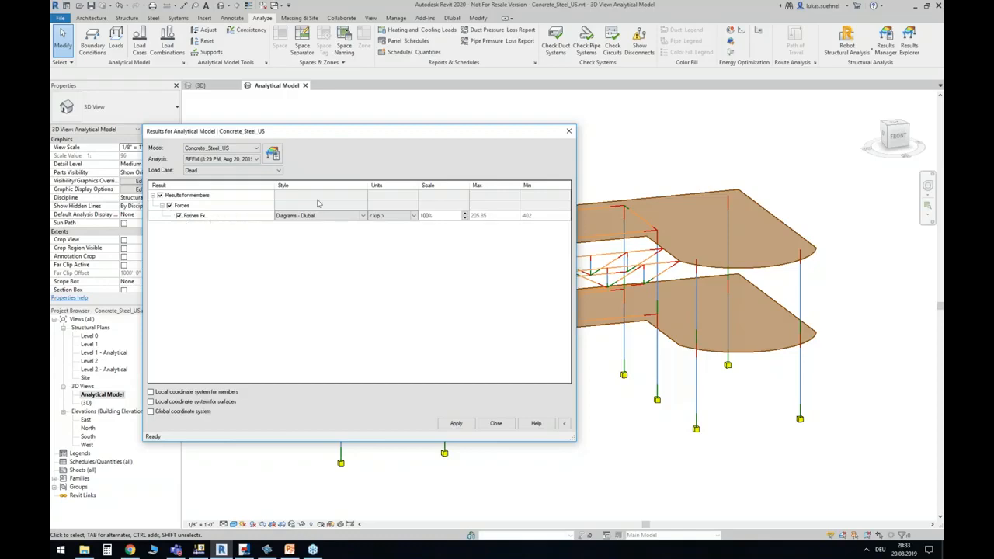
click(456, 423)
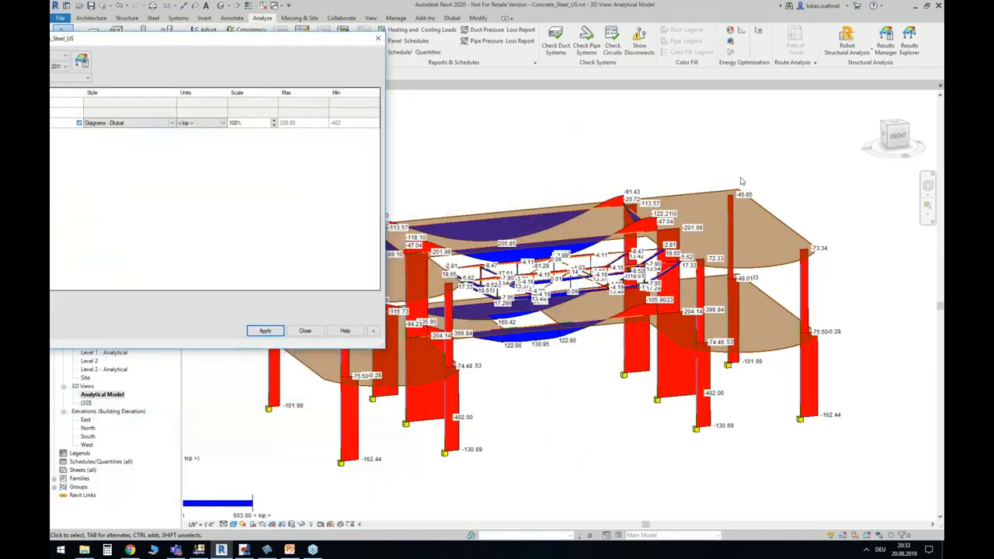
scroll(741, 183, down, 2)
shift+middle_drag(664, 339, 634, 328)
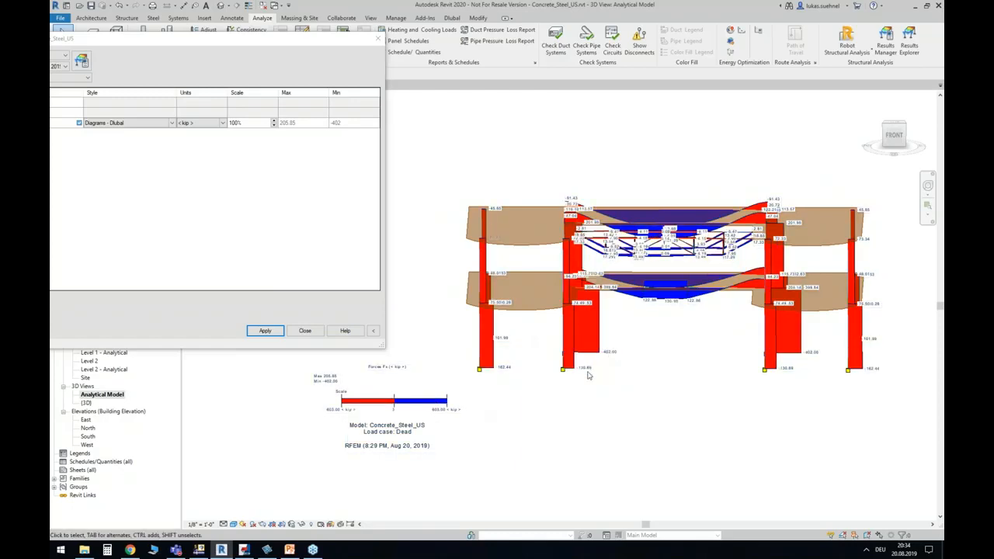
scroll(588, 376, up, 1)
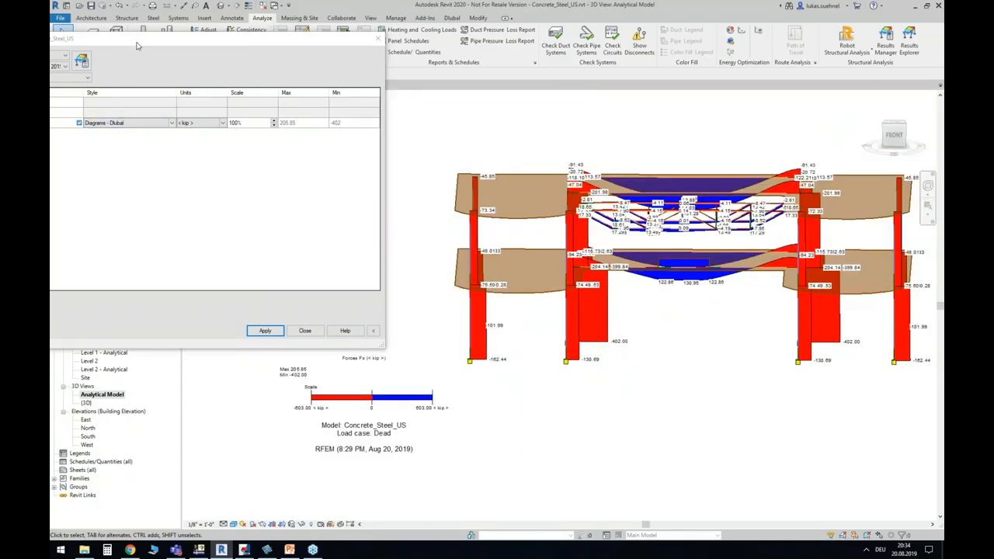
Switch the displayed Fx member force diagrams to the Live load case.
click(174, 75)
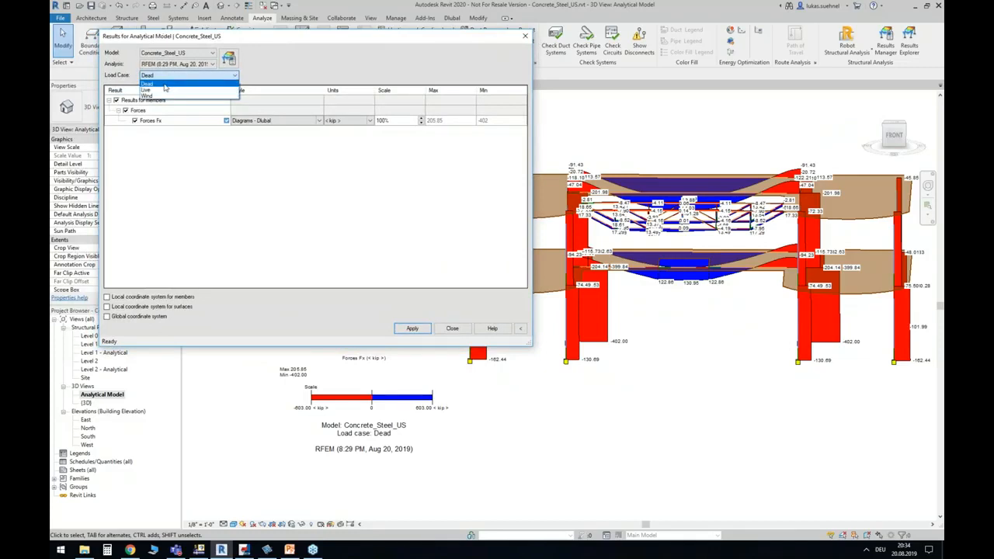
click(159, 91)
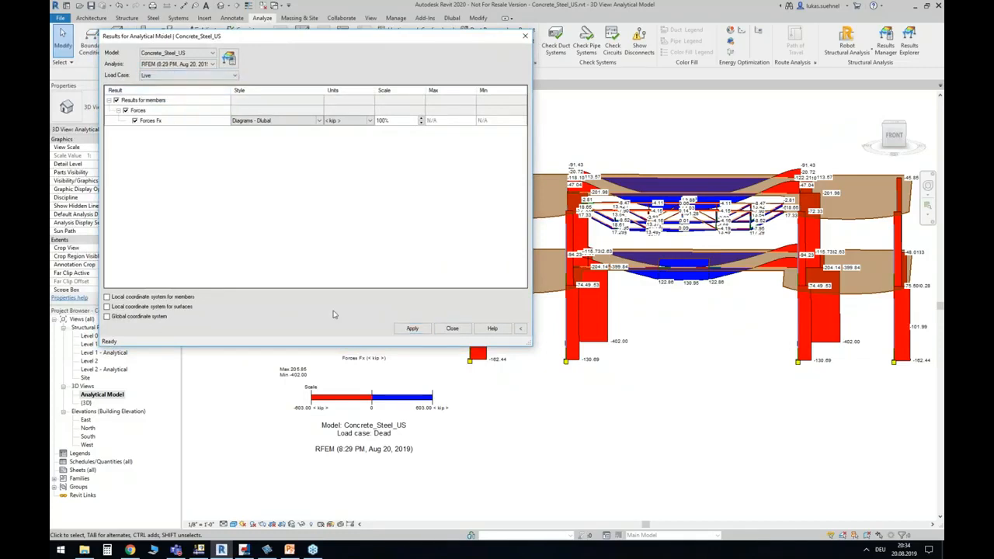
click(408, 327)
Open the choice of stored analyses in the Results Explorer.
click(178, 63)
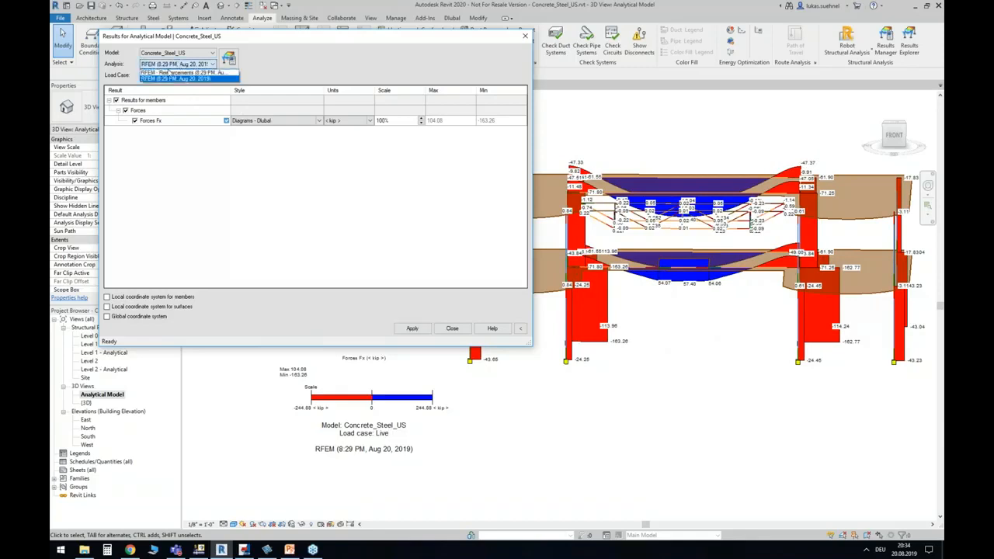
Switch the results to the RFEM - Reinforcements analysis and apply the Area AXX Bottom required surface reinforcement to the model.
click(169, 77)
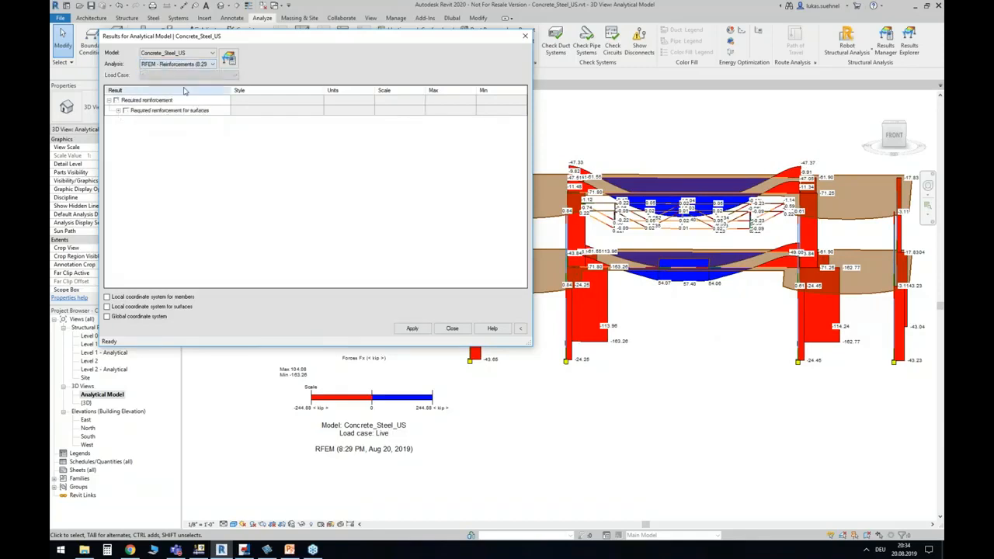
click(117, 111)
click(136, 130)
click(411, 328)
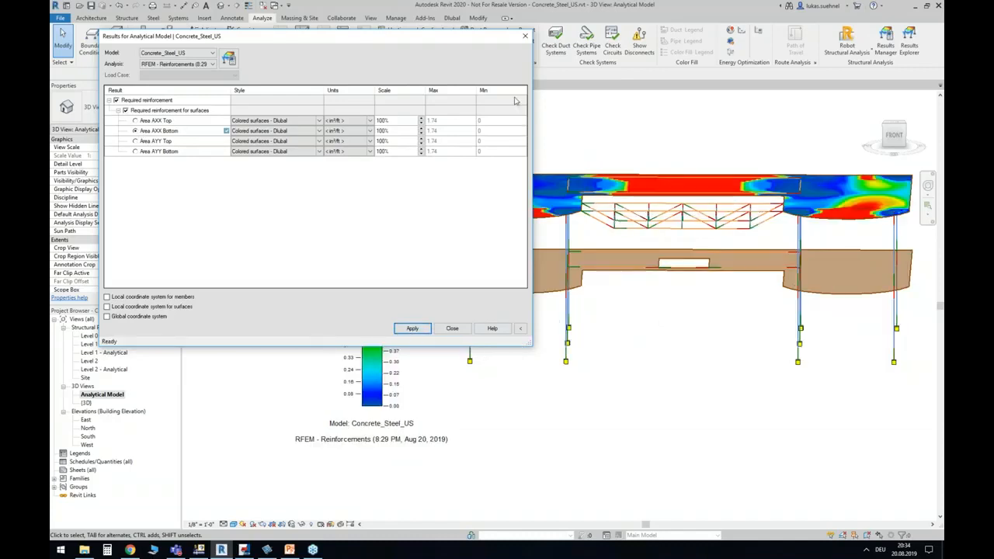
Place the Area AXX Bottom color legend in the empty area beside the upper slab, with the results dialog moved clear of it.
drag(504, 41, 494, 321)
shift+middle_drag(463, 175, 519, 249)
scroll(519, 249, down, 2)
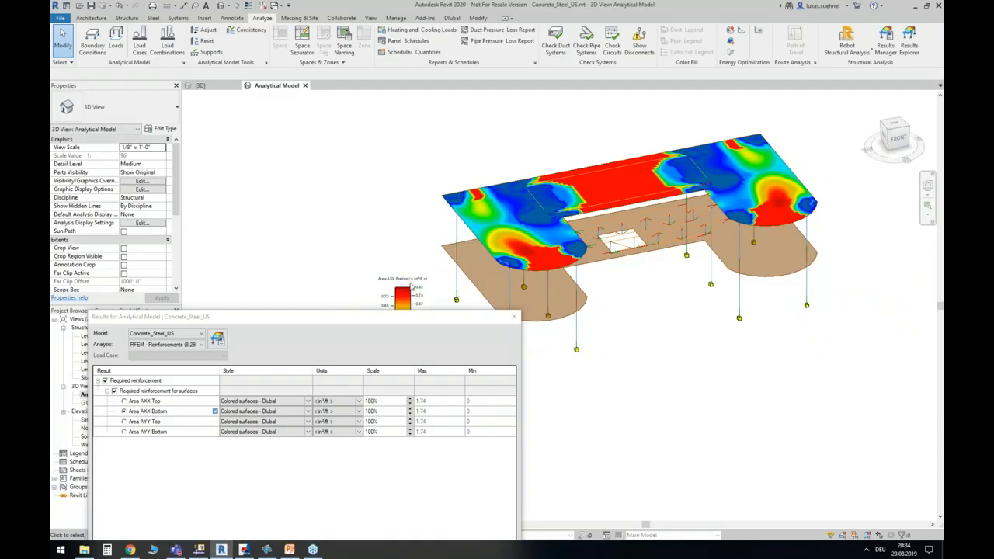
click(403, 297)
drag(402, 298, 371, 143)
click(665, 343)
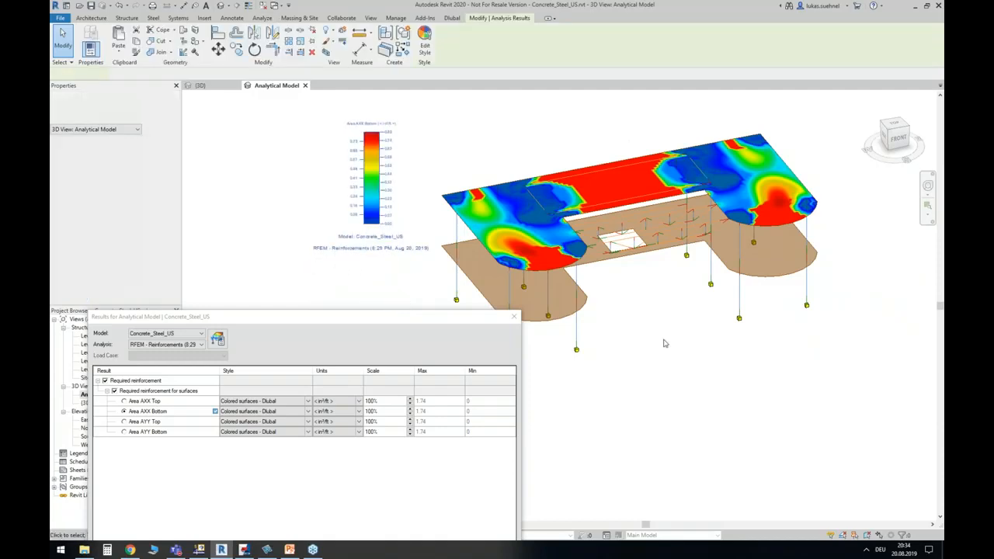
drag(326, 321, 413, 229)
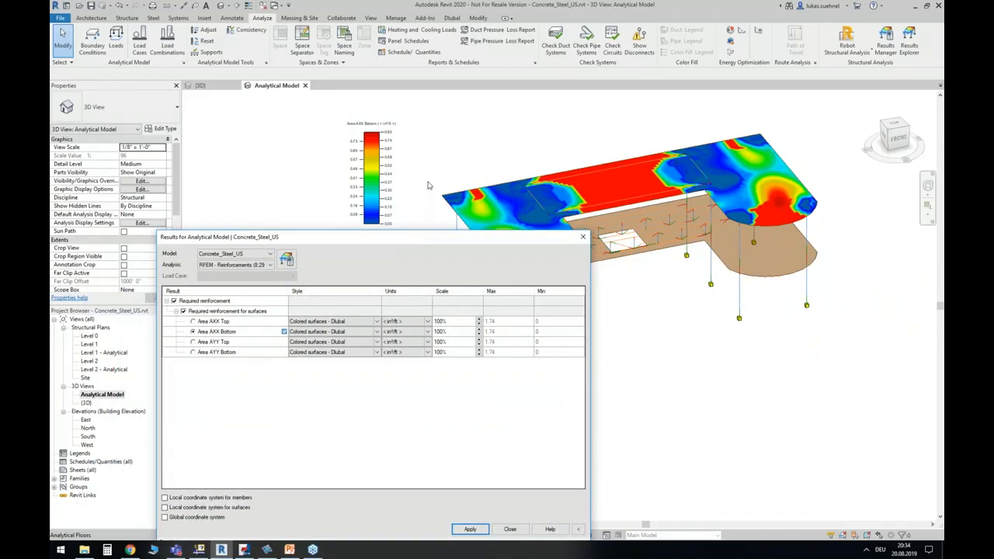
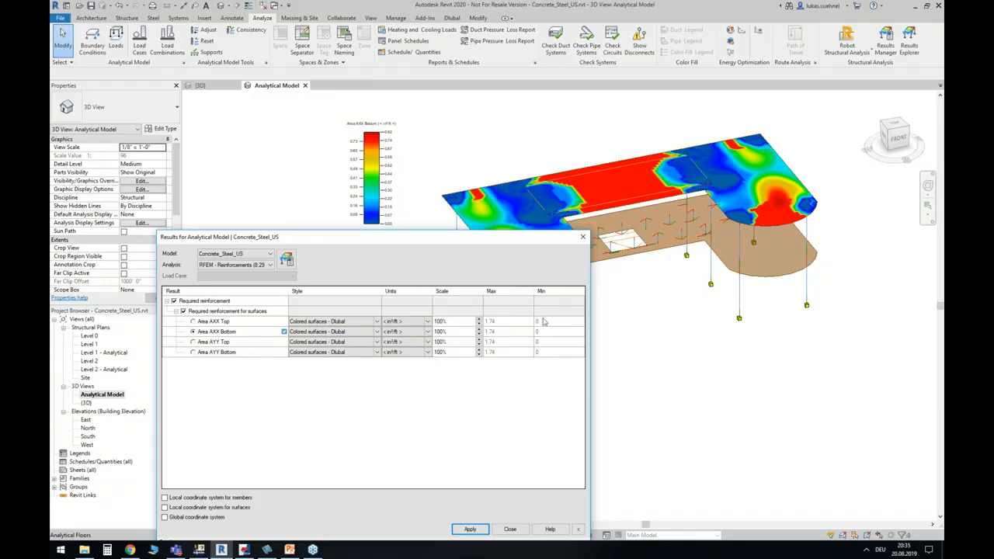
Close the analysis results and the Concrete_Steel_US project, and create a new project.
click(584, 239)
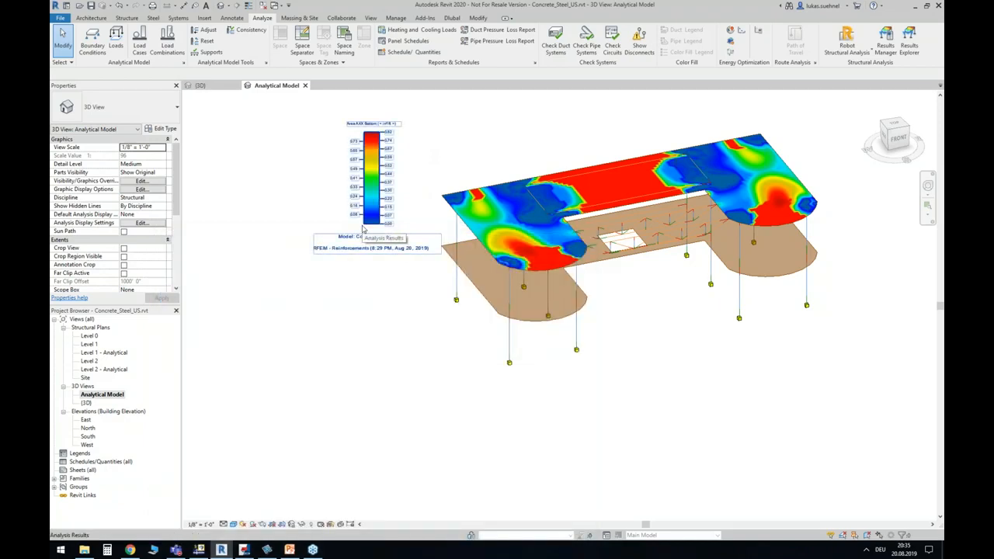
click(306, 85)
click(238, 86)
click(506, 283)
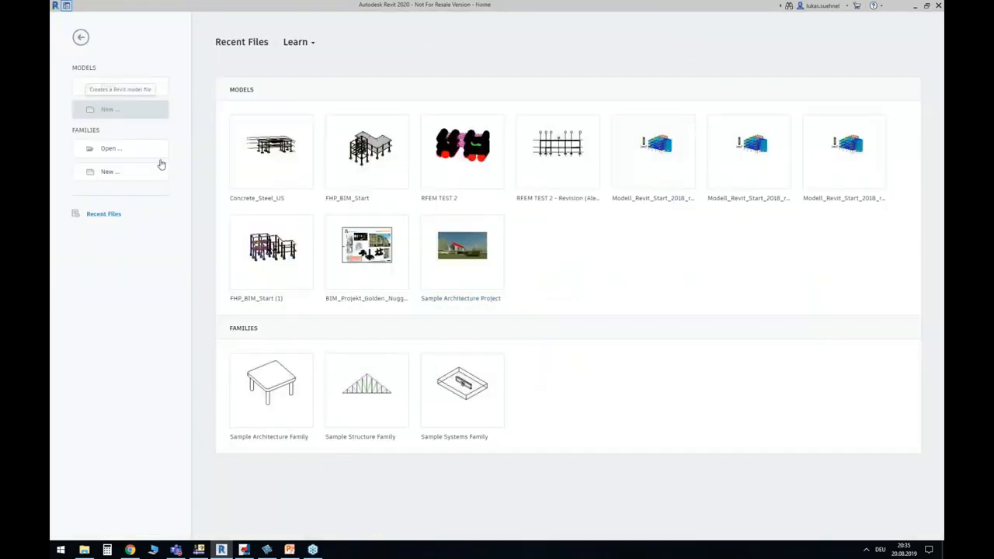
click(471, 306)
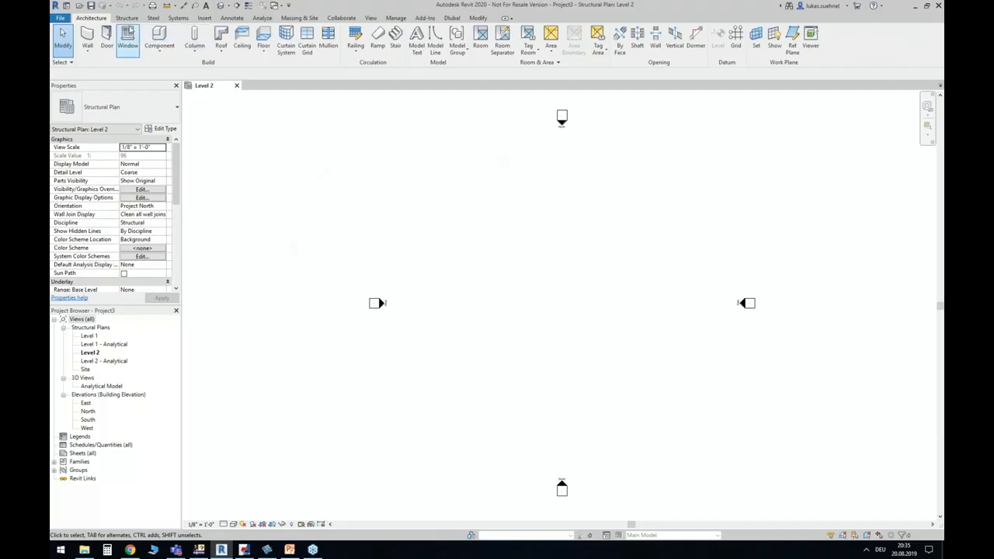
List the beam types available to the Beam tool in the new project and look at the source model in RFEM.
click(127, 18)
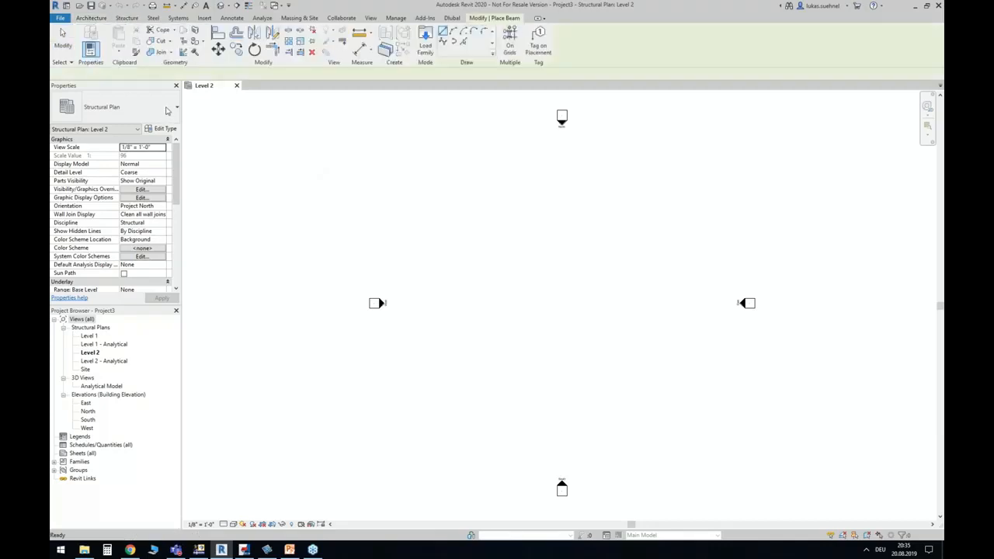
click(140, 107)
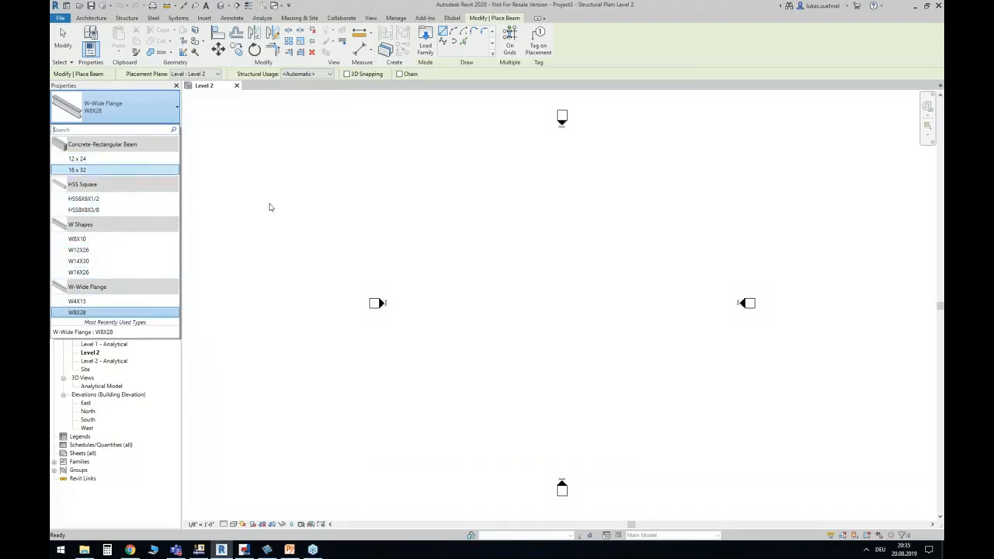
click(349, 200)
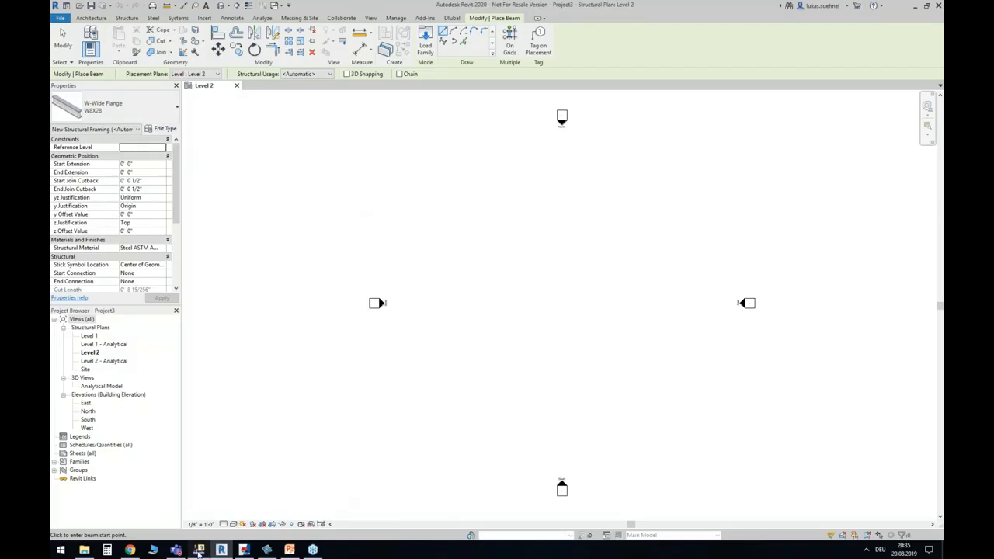
click(199, 549)
ctrl+middle_drag(576, 311, 540, 320)
Start importing the RFEM model through the Dlubal link with the default Update existing structure setting after reviewing the general and structural settings.
click(452, 18)
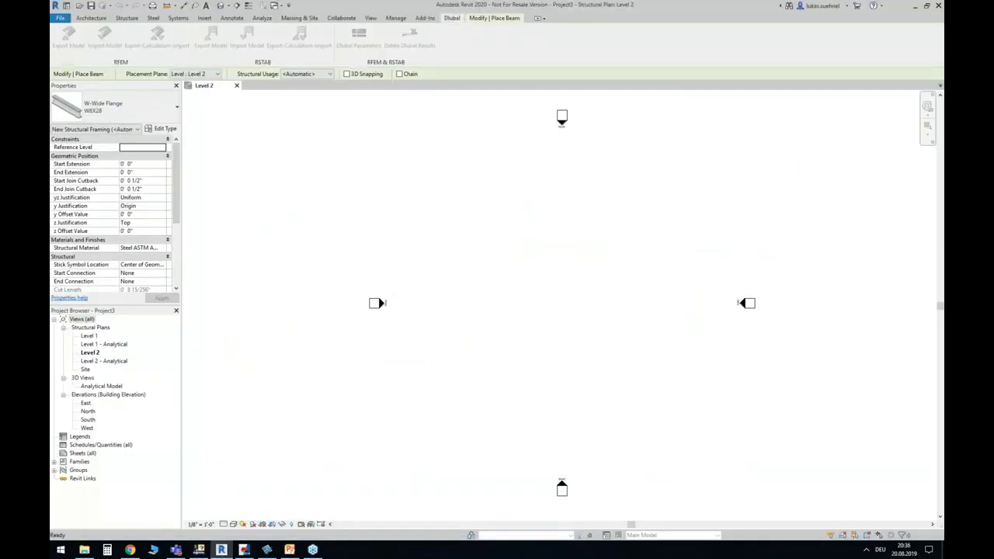
key(Escape)
key(Escape)
click(109, 36)
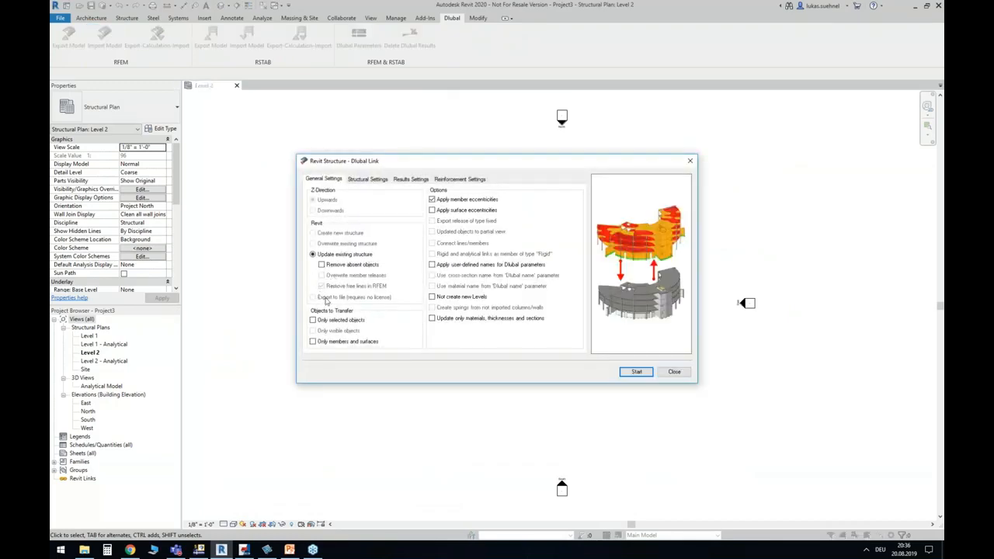
click(401, 180)
click(368, 179)
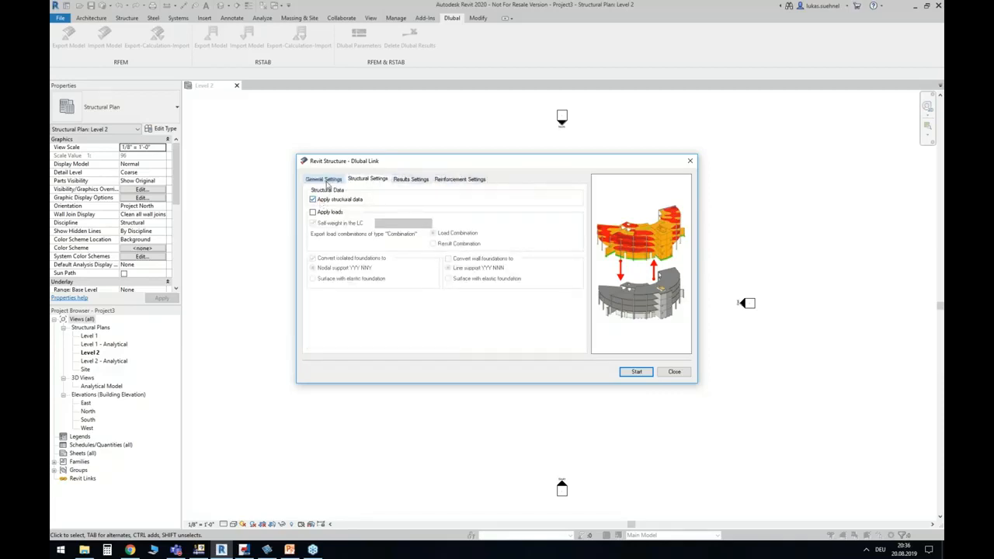
click(323, 179)
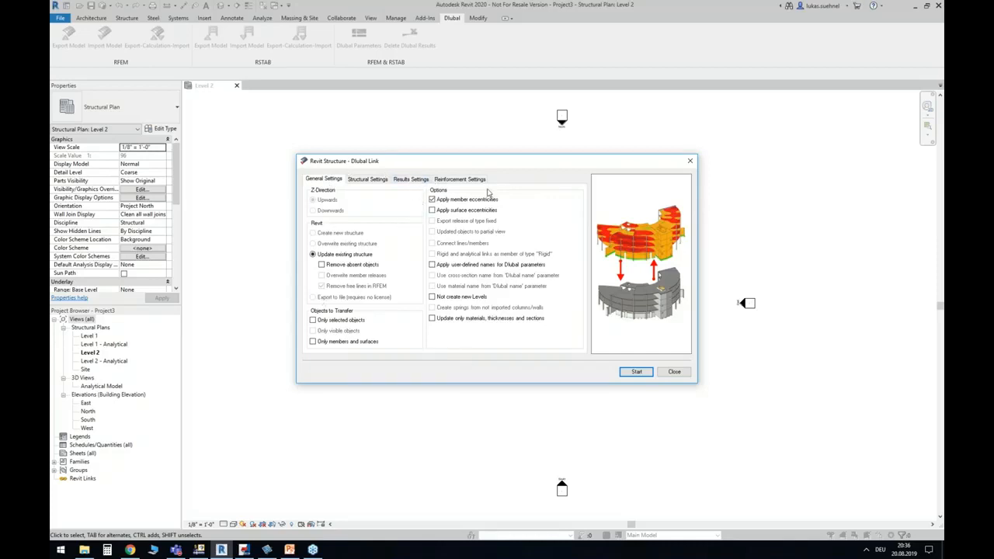
click(636, 372)
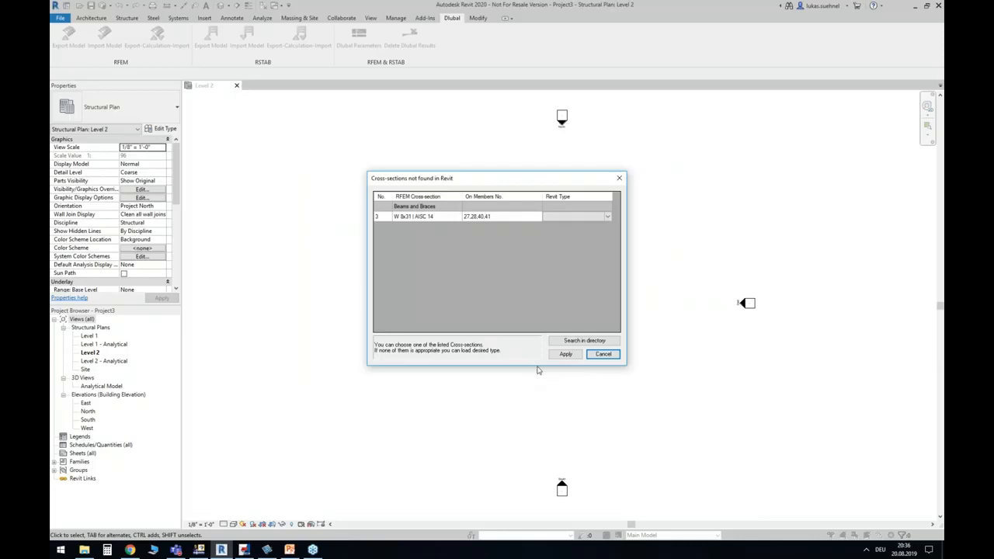
Choose to load family types for the missing W 8x31 beam cross-section and open the US Imperial library folder.
drag(406, 174, 405, 173)
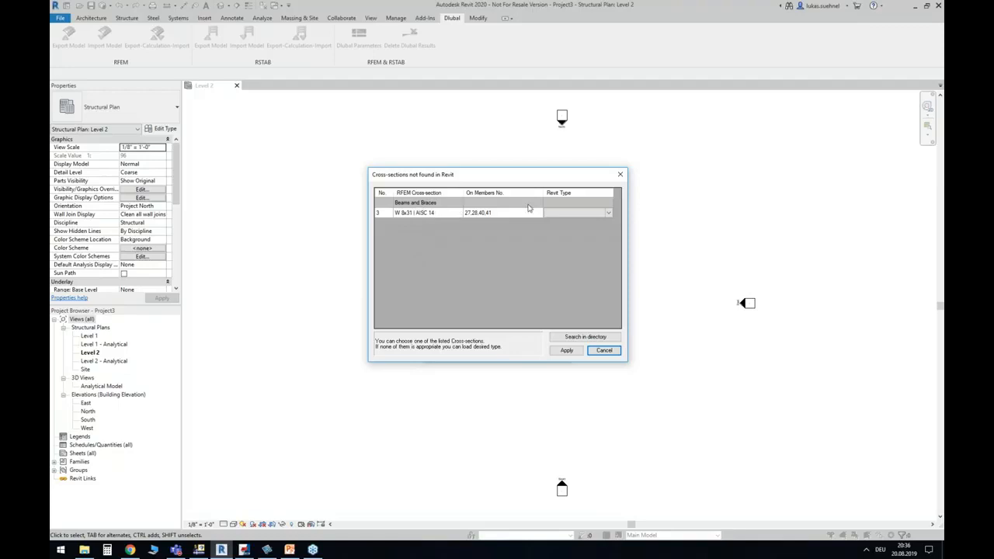
click(607, 213)
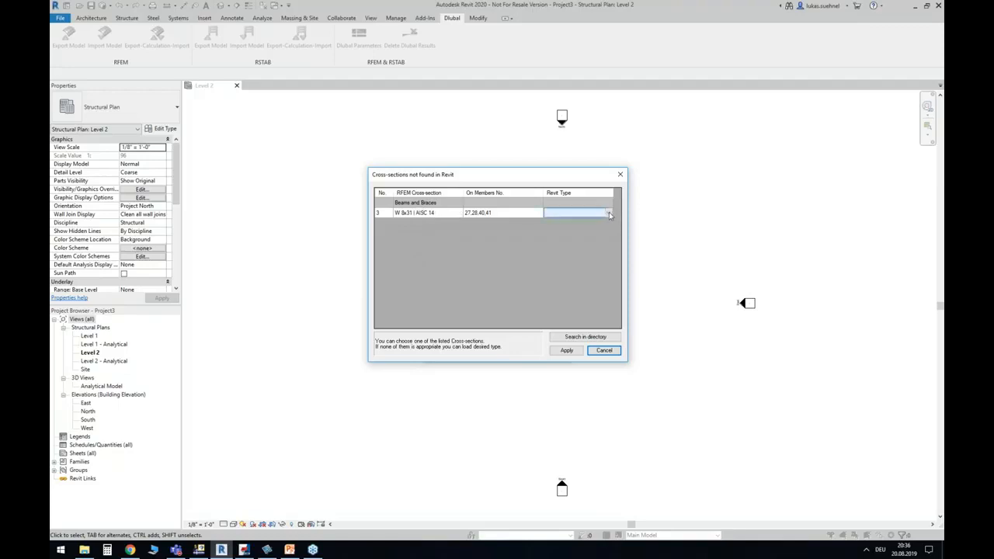
click(609, 214)
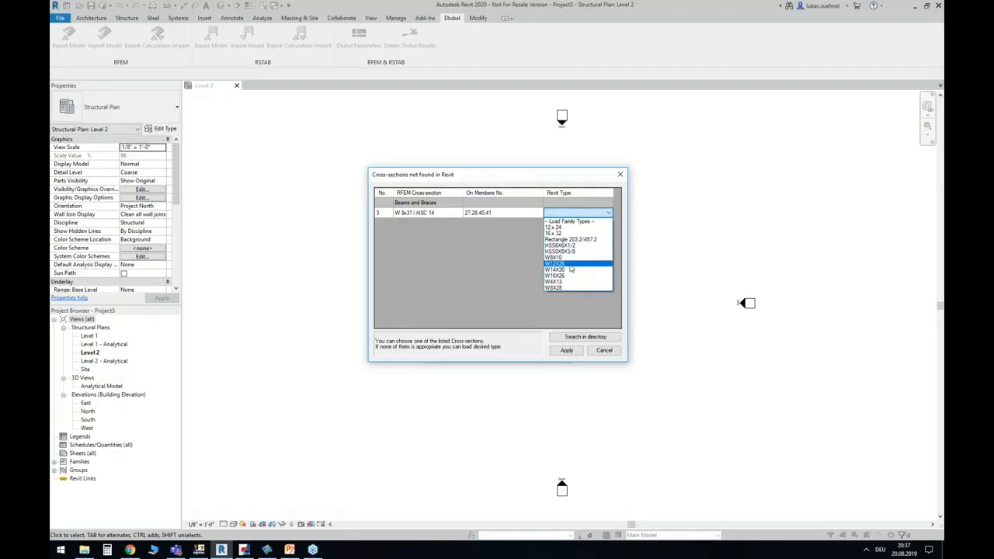
click(579, 222)
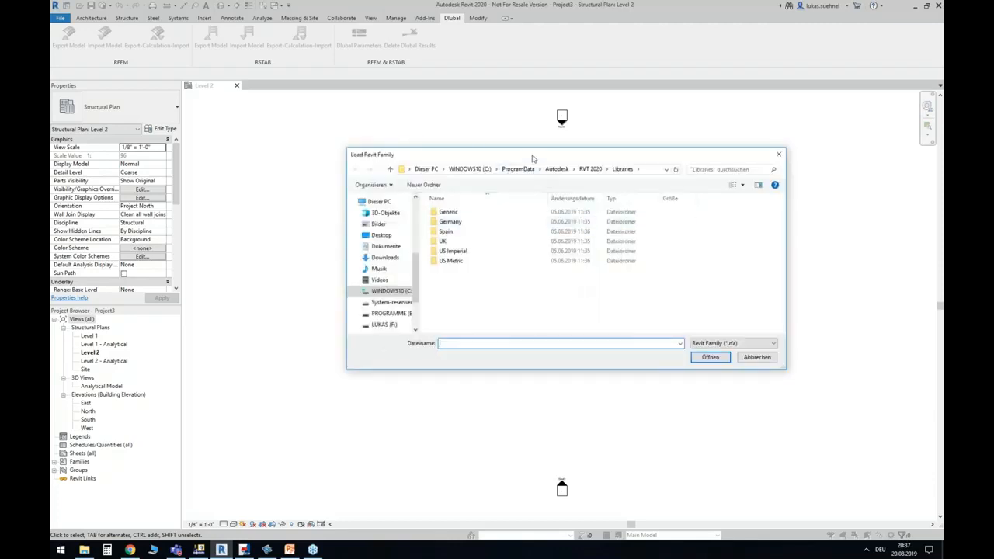
drag(532, 158, 531, 281)
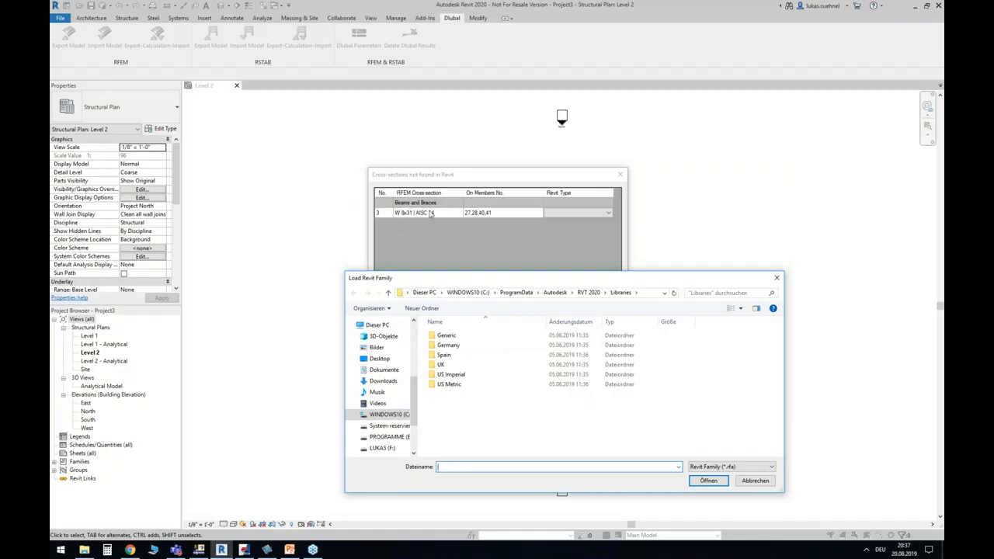
drag(466, 282, 407, 254)
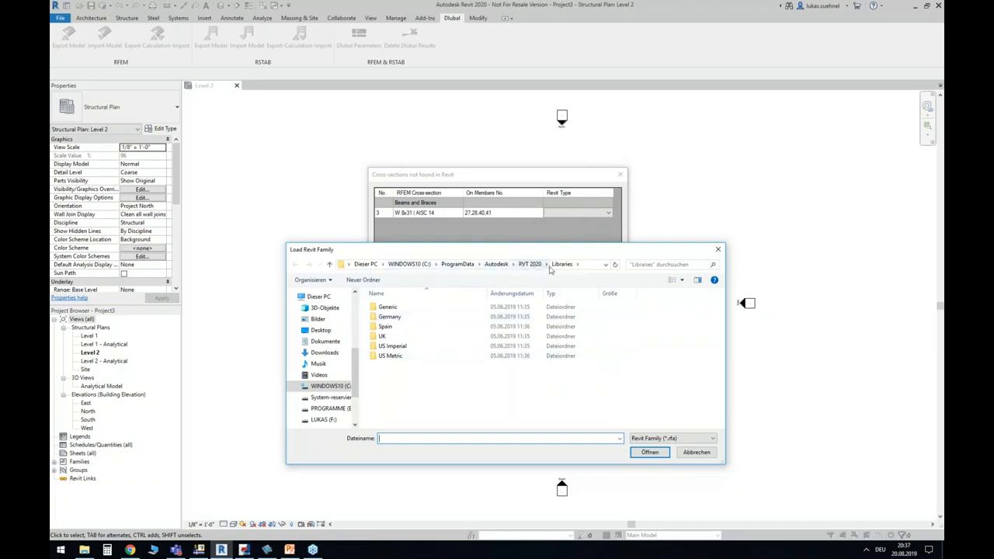
click(404, 347)
double_click(404, 347)
scroll(433, 369, down, 8)
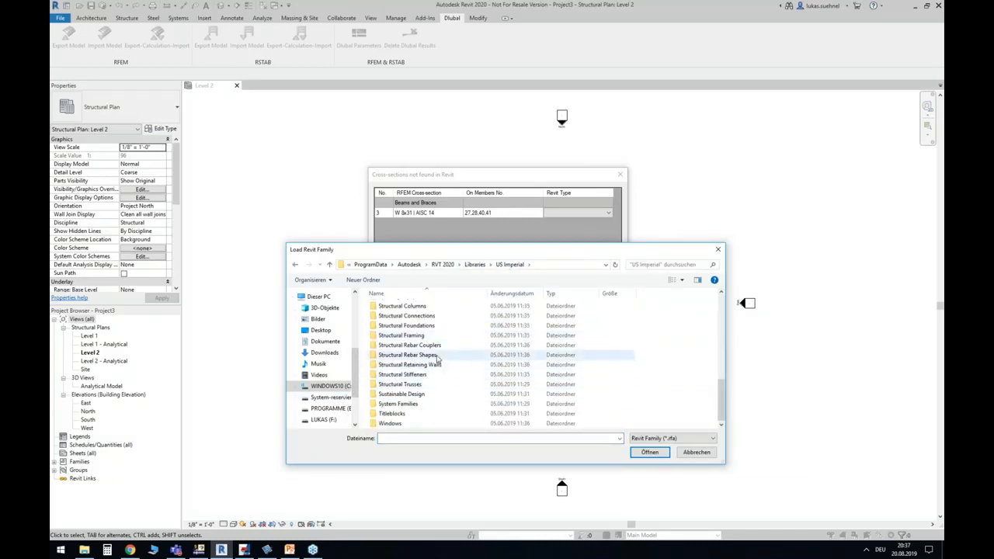
scroll(424, 351, up, 1)
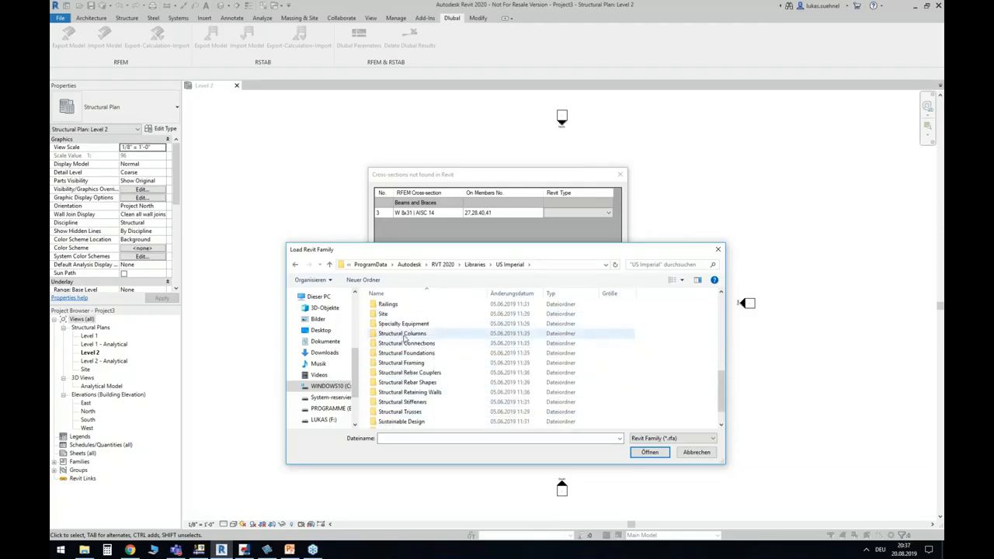
double_click(404, 335)
double_click(387, 338)
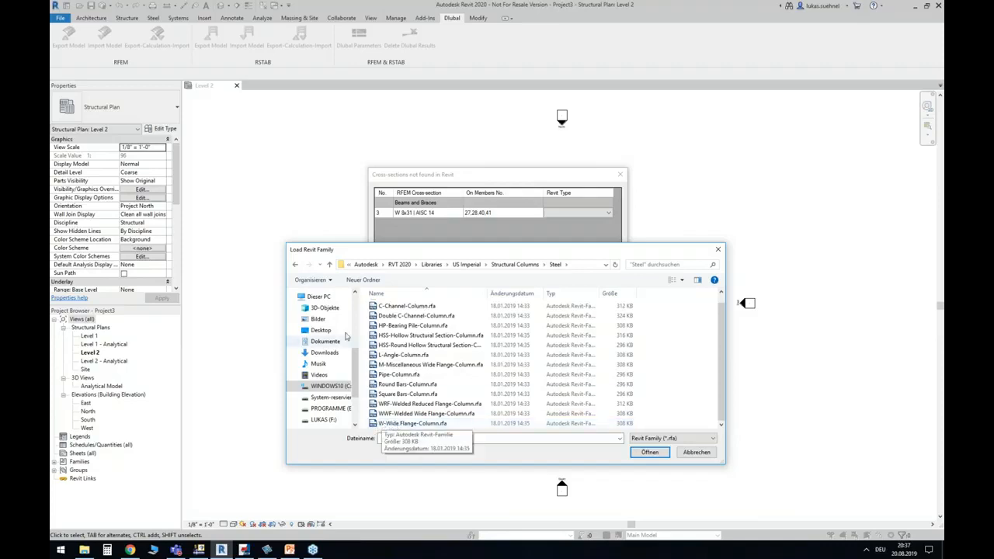
click(295, 264)
click(295, 264)
Open the W-Wide Flange.rfa family from the Steel subfolder of Structural Framing.
scroll(405, 365, down, 3)
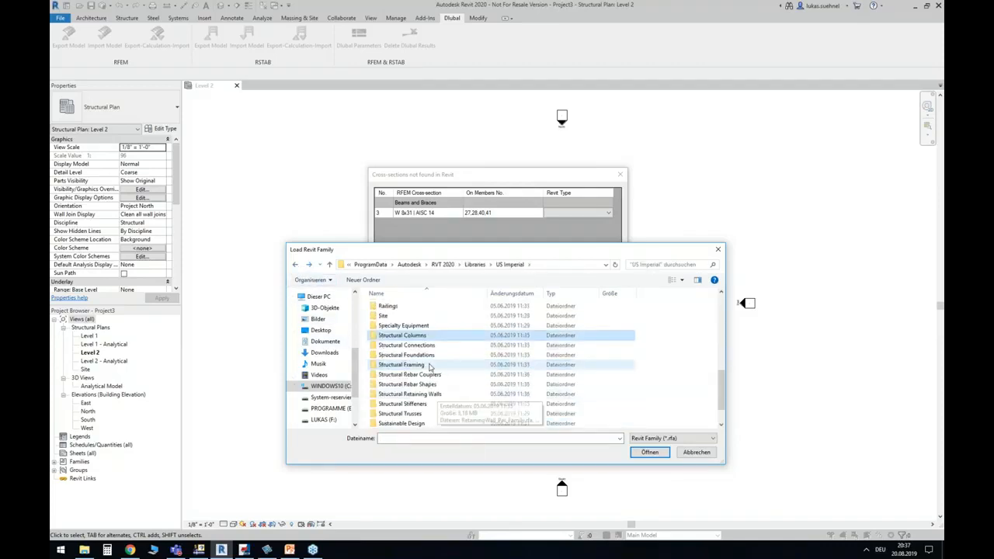
click(405, 365)
double_click(405, 365)
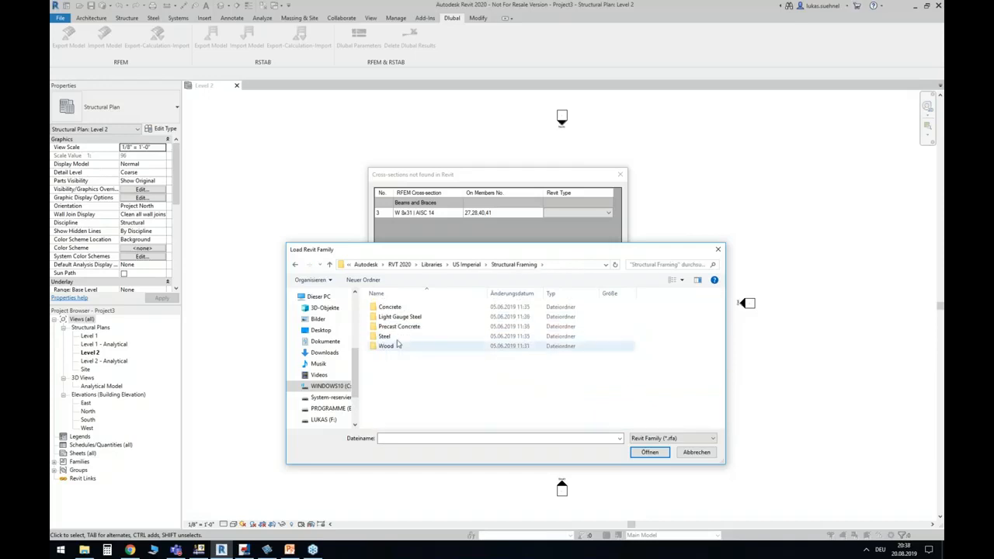
click(392, 336)
double_click(392, 336)
scroll(392, 365, down, 5)
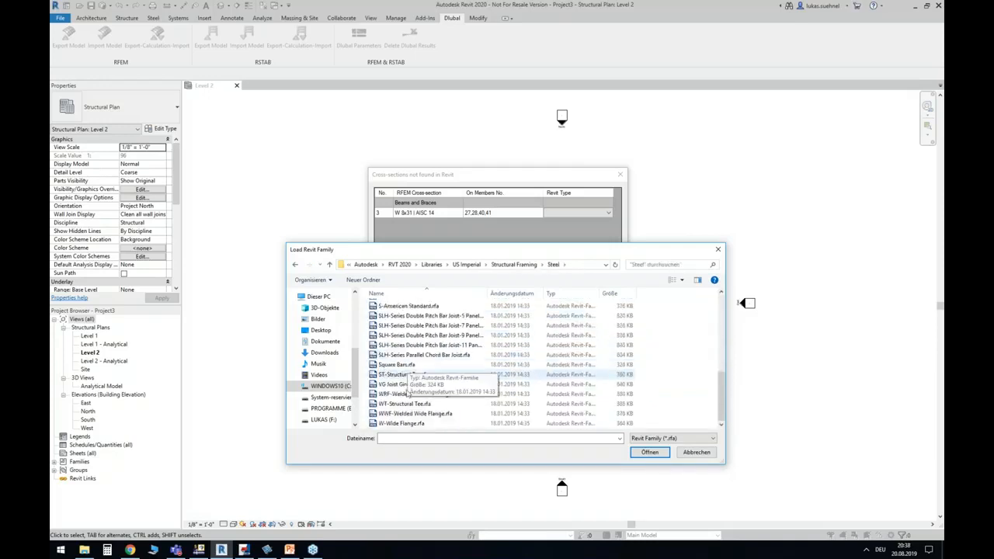
click(394, 424)
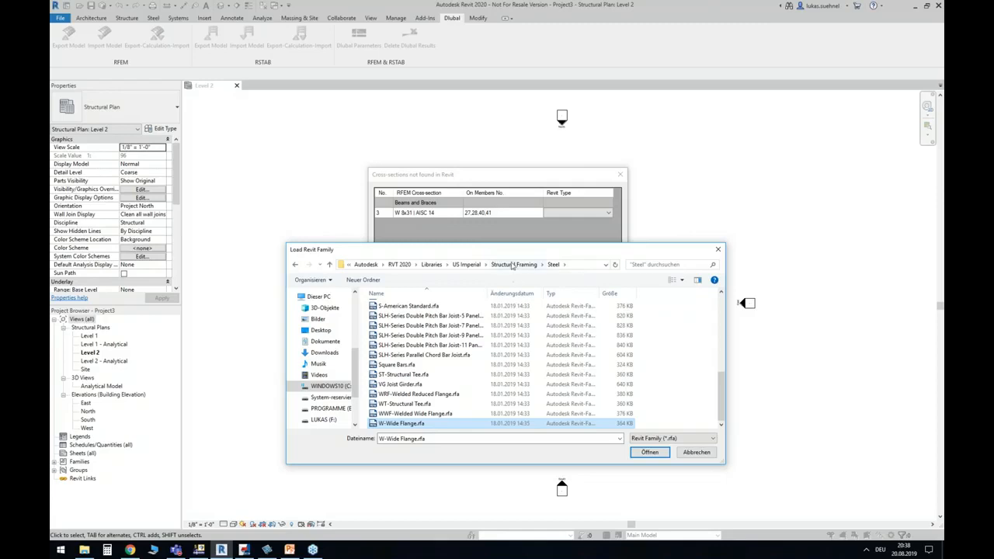
double_click(393, 425)
Load the W8X31 type of the wide flange family and apply it to the missing RFEM cross-section.
drag(697, 192, 702, 348)
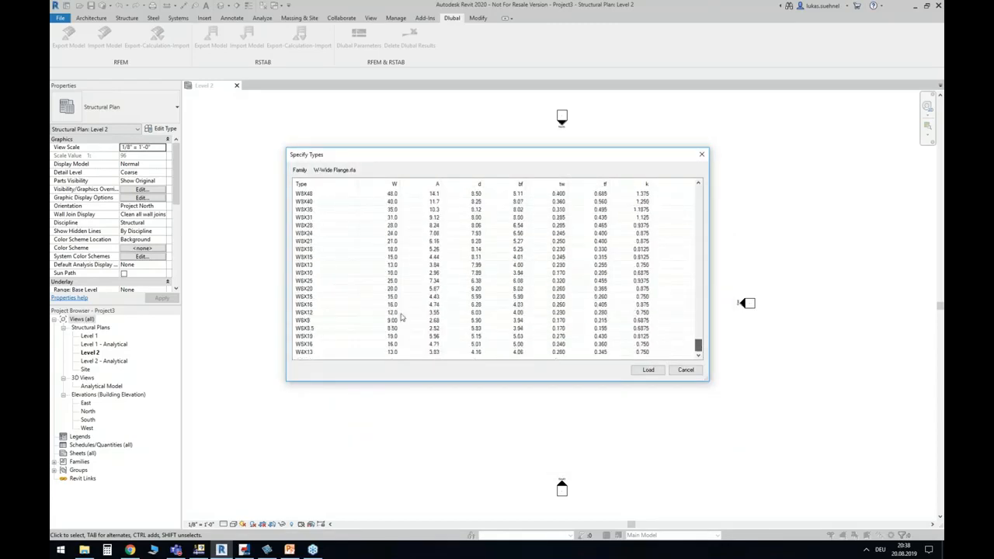
click(323, 219)
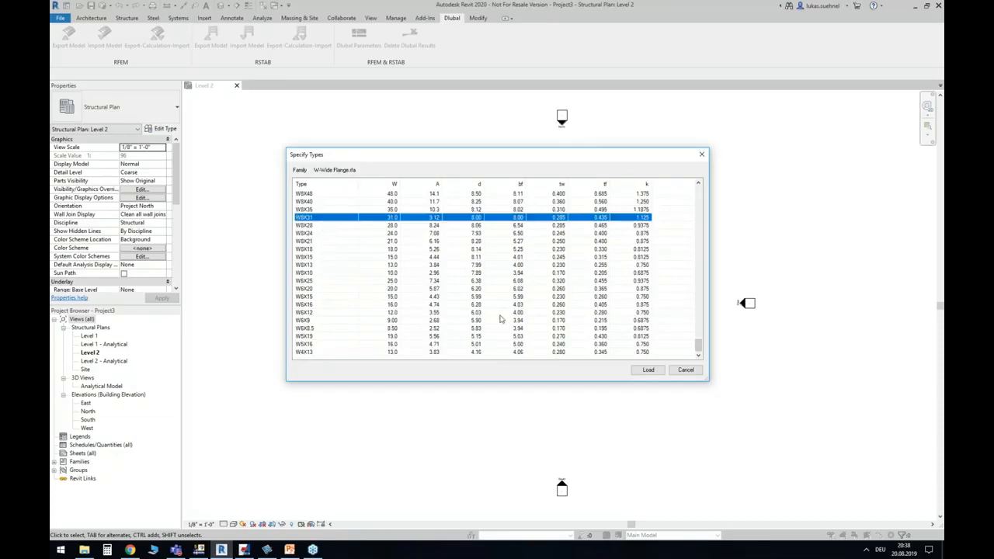
click(648, 371)
click(576, 218)
click(567, 350)
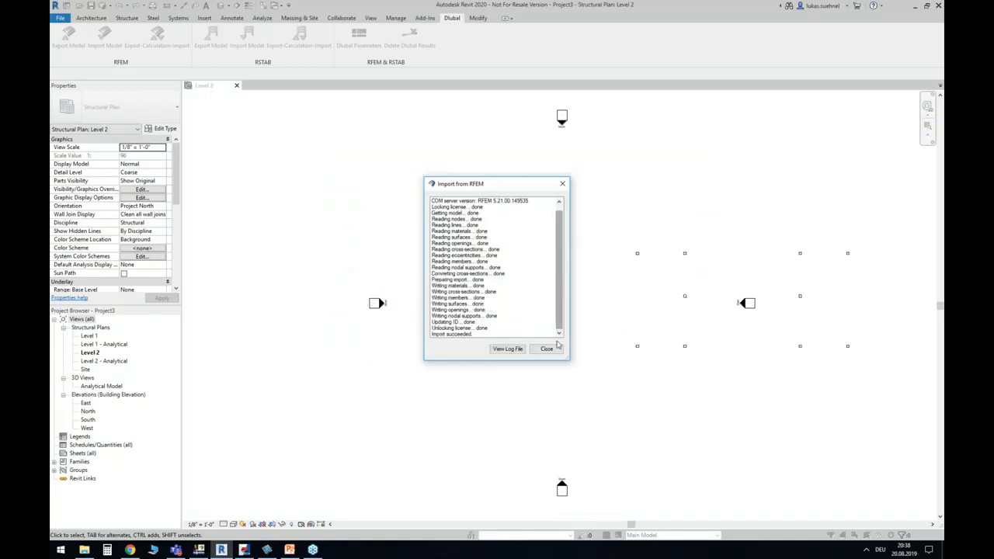
Close the RFEM import report and open the default 3D view of the imported model.
click(547, 349)
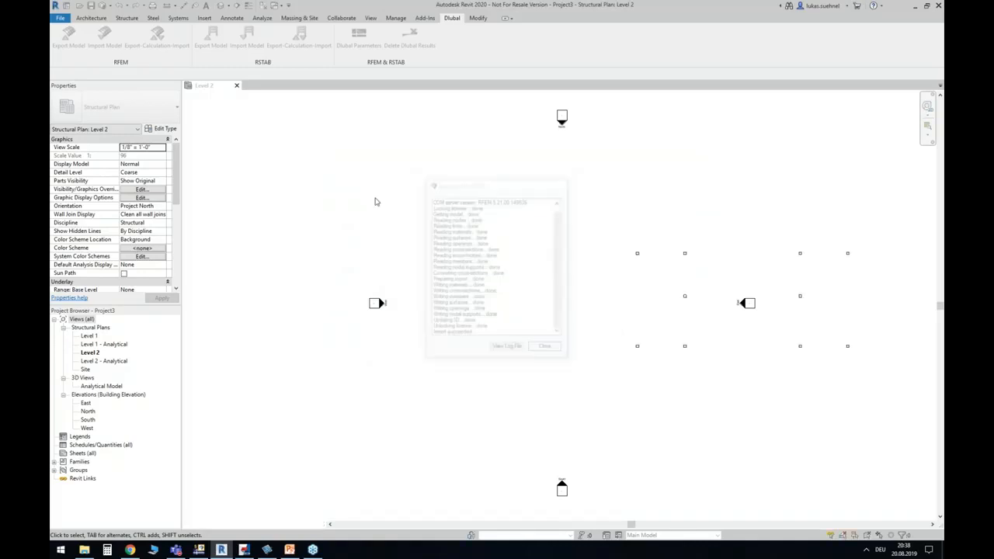
click(221, 6)
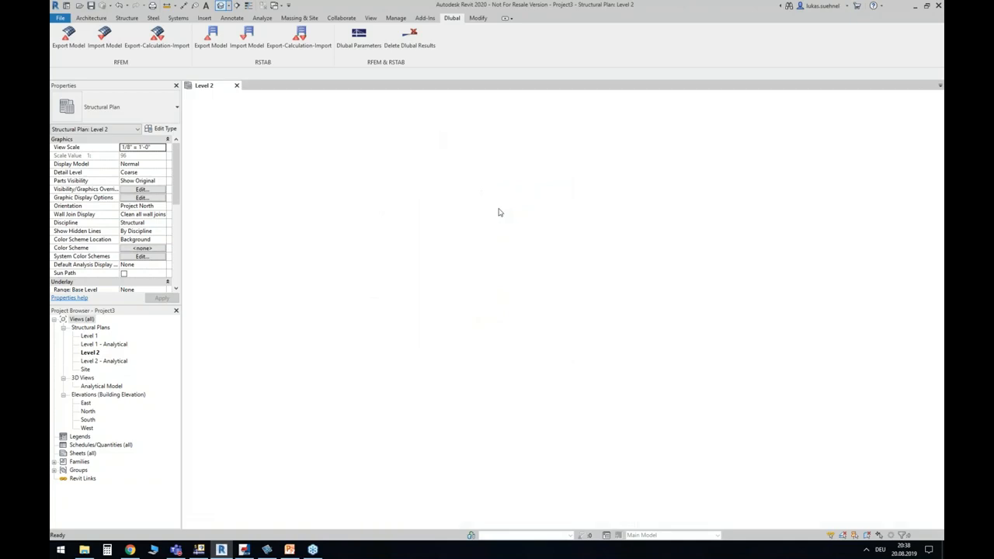
Display the 3D view in Shaded style with Fine detail and inspect the imported building's slabs, columns and trusses.
click(234, 524)
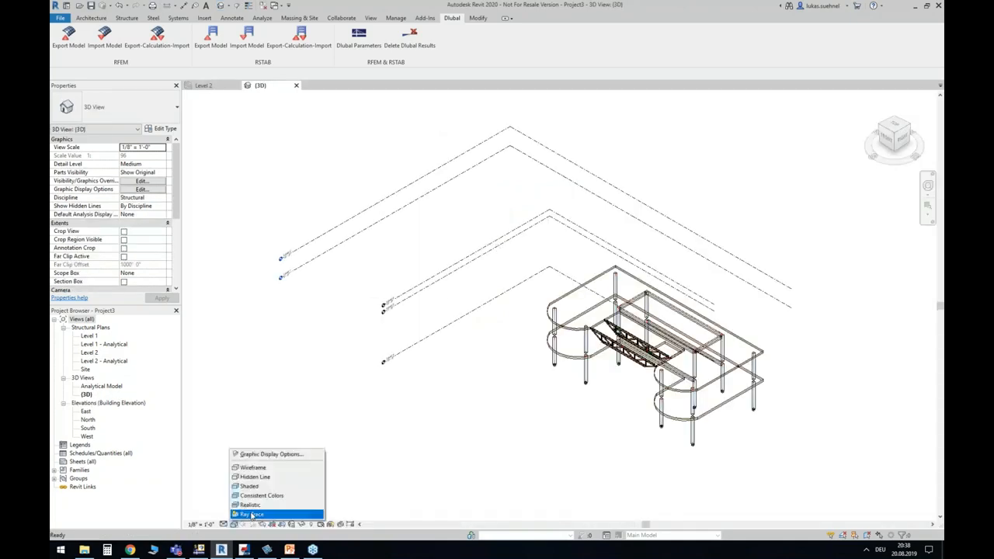
click(254, 487)
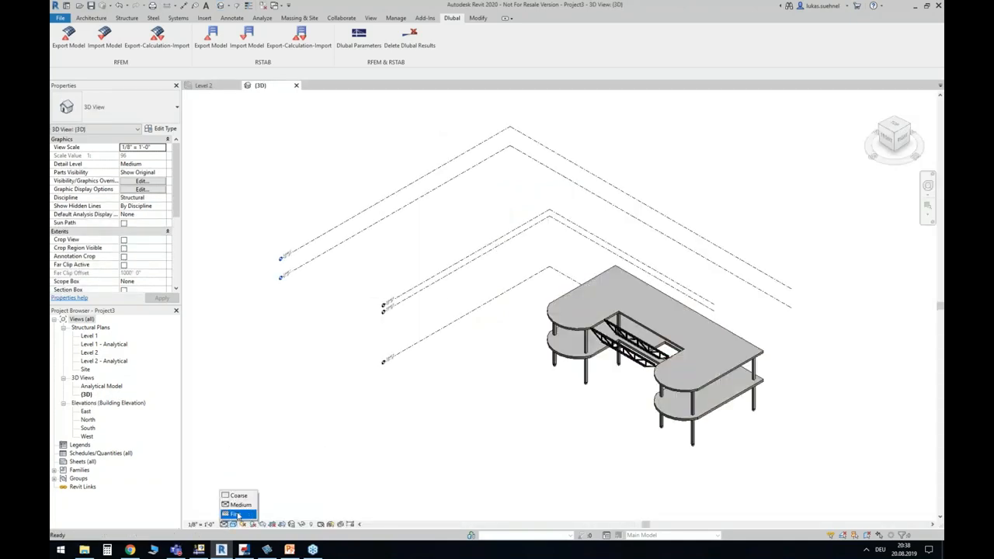
shift+middle_drag(436, 387, 662, 306)
scroll(662, 307, up, 2)
middle_drag(677, 271, 448, 319)
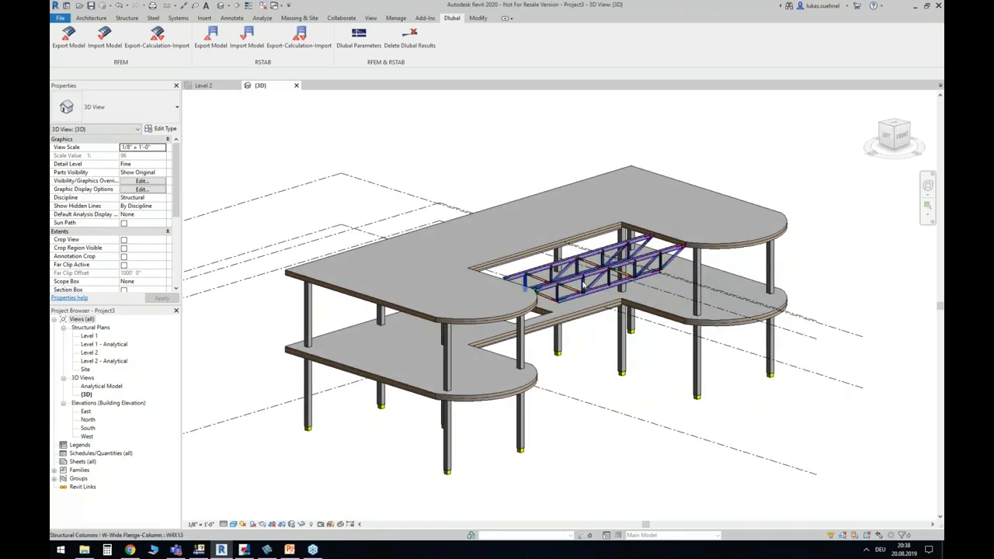
shift+middle_drag(555, 378, 388, 330)
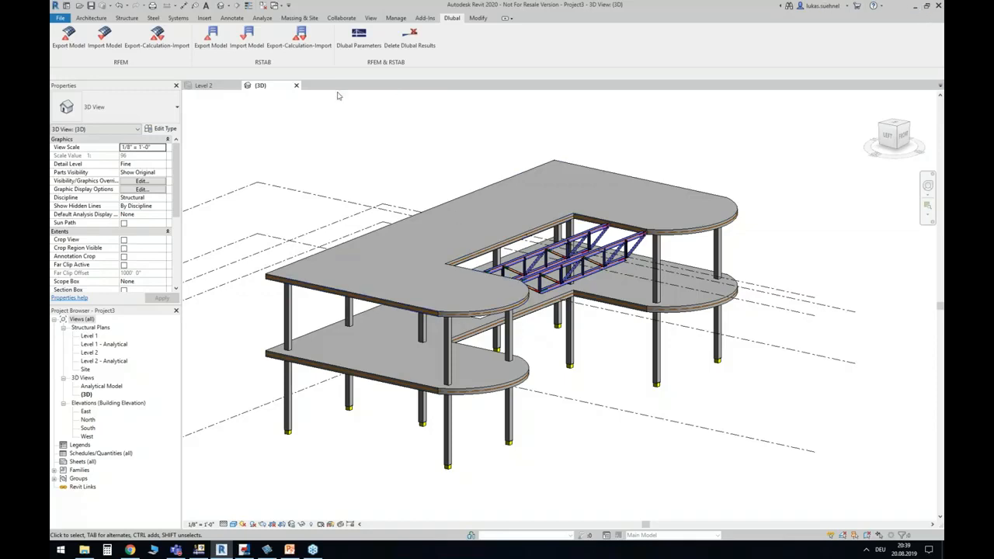
Close the Revit project Project3 without saving, switch to RFEM and close the Concrete_Steel_US model without saving.
click(295, 85)
key(ctrl+F4)
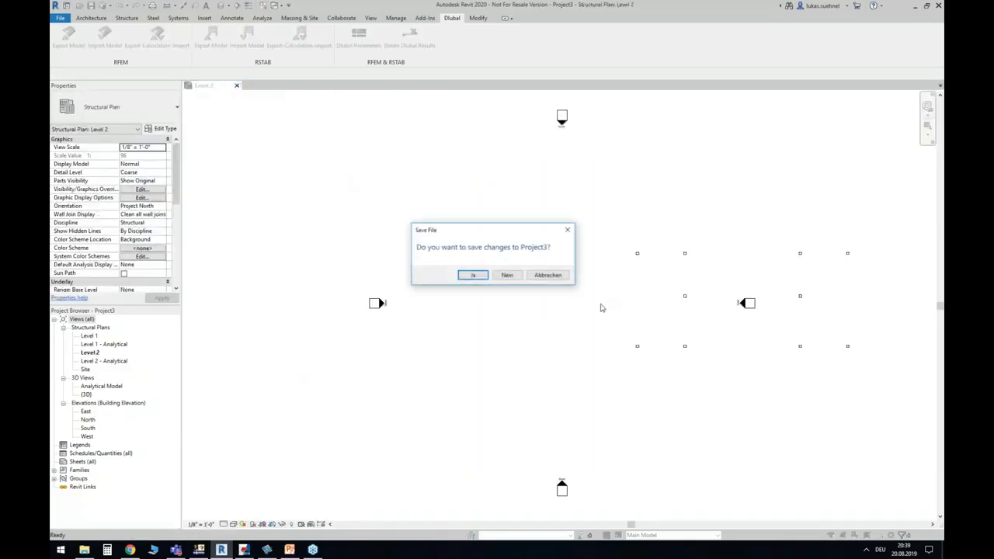
click(517, 278)
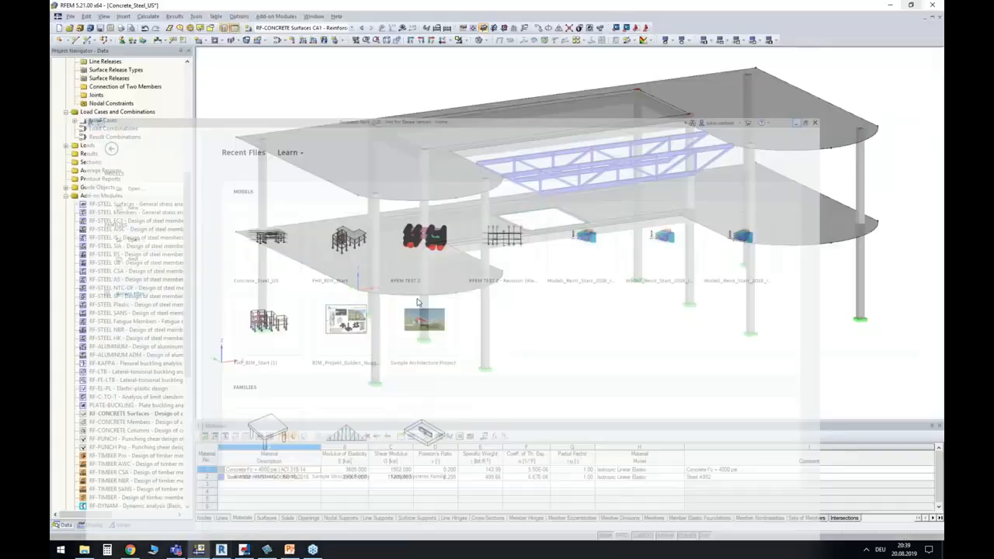
click(940, 17)
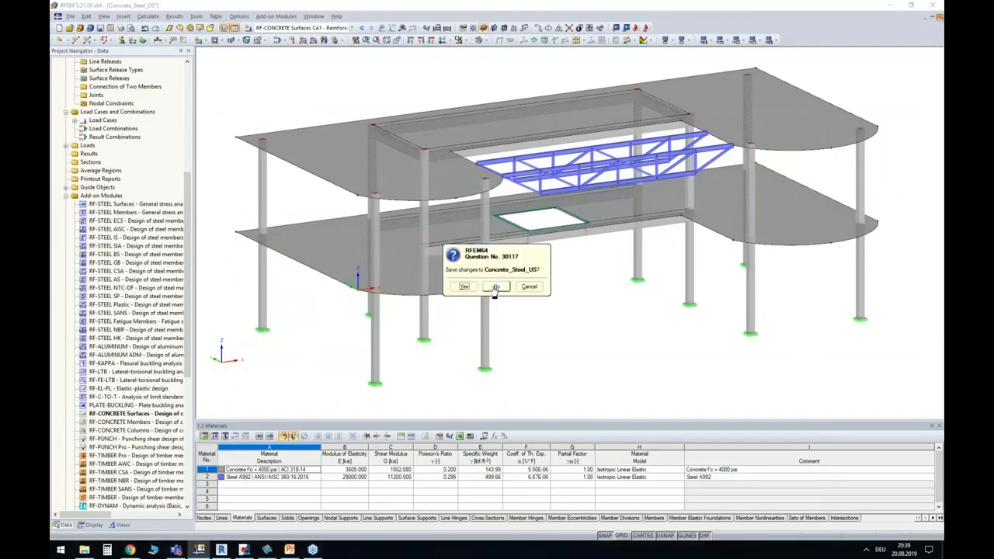
click(491, 286)
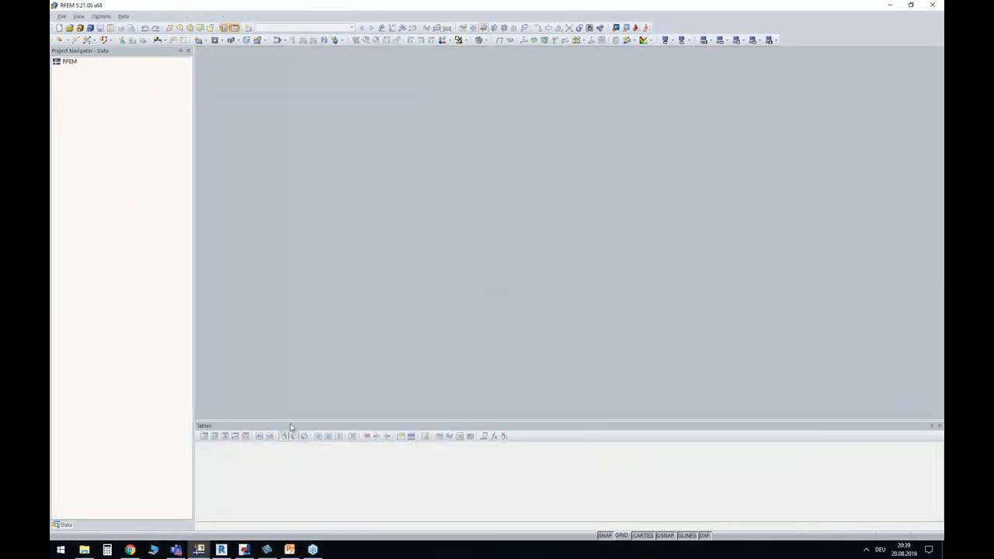
Switch to Tekla Structures and examine the building model's slabs, columns and steel trusses from several angles.
click(244, 550)
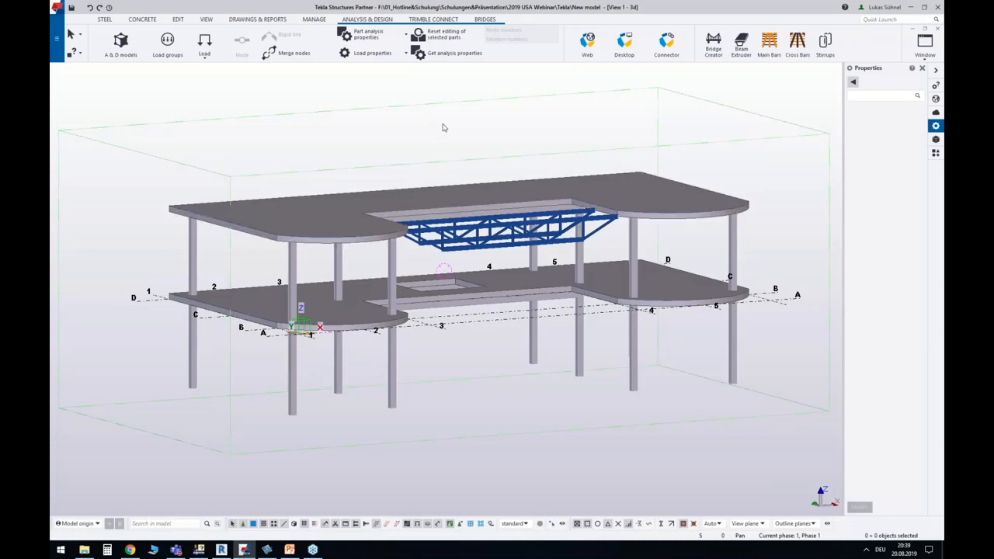
ctrl+middle_drag(251, 97, 379, 261)
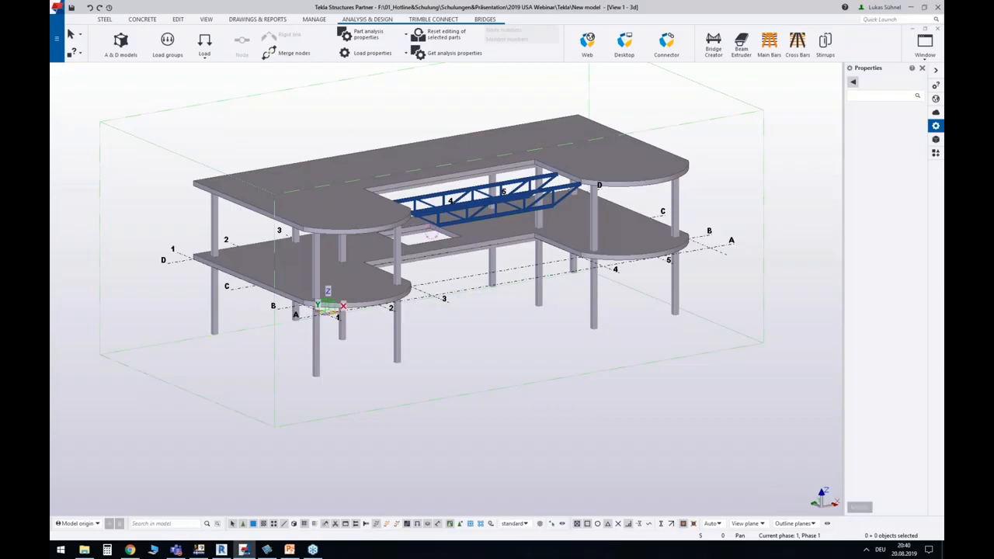
middle_drag(432, 352, 445, 419)
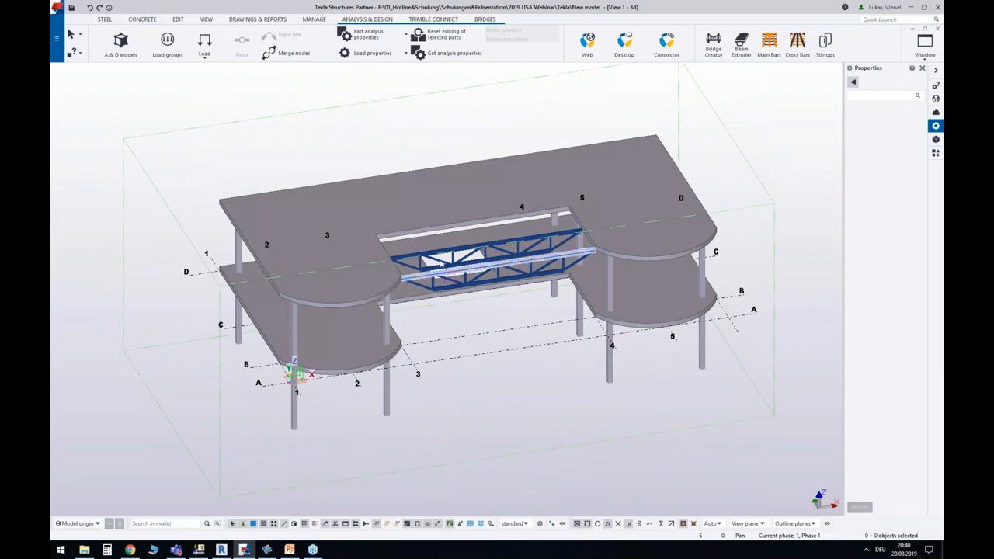
scroll(443, 314, up, 3)
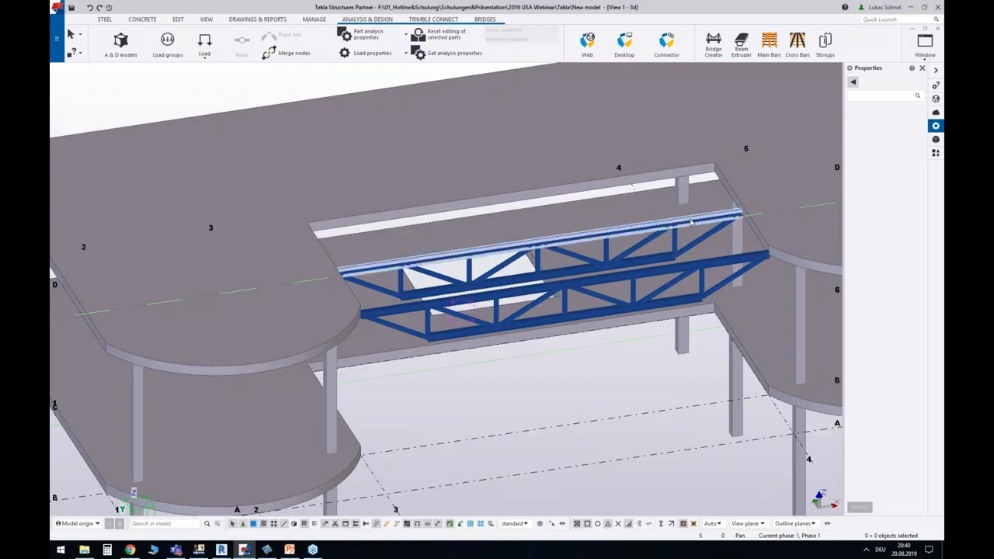
scroll(556, 358, down, 5)
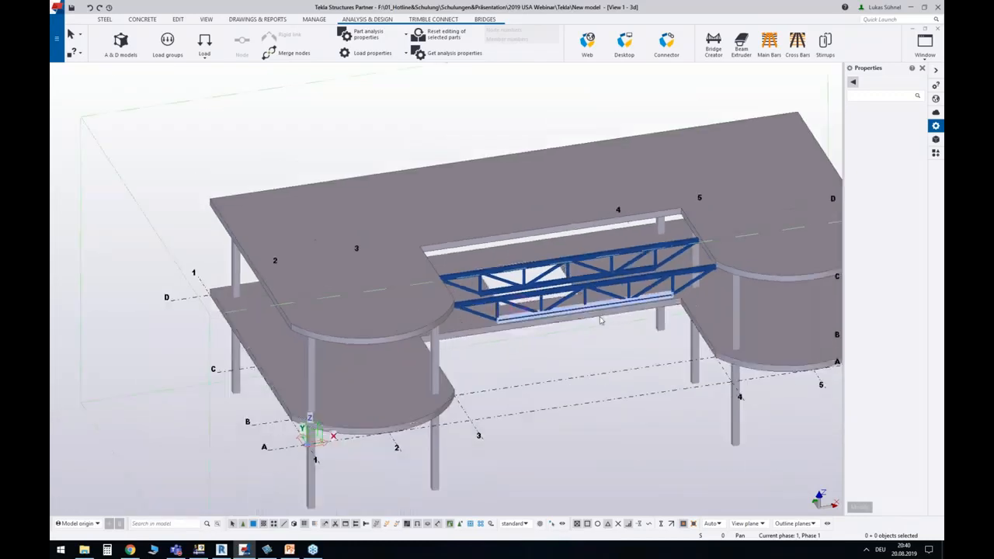
mouse_move(555, 357)
ctrl+middle_down()
mouse_move(555, 268)
mouse_move(556, 366)
ctrl+middle_up()
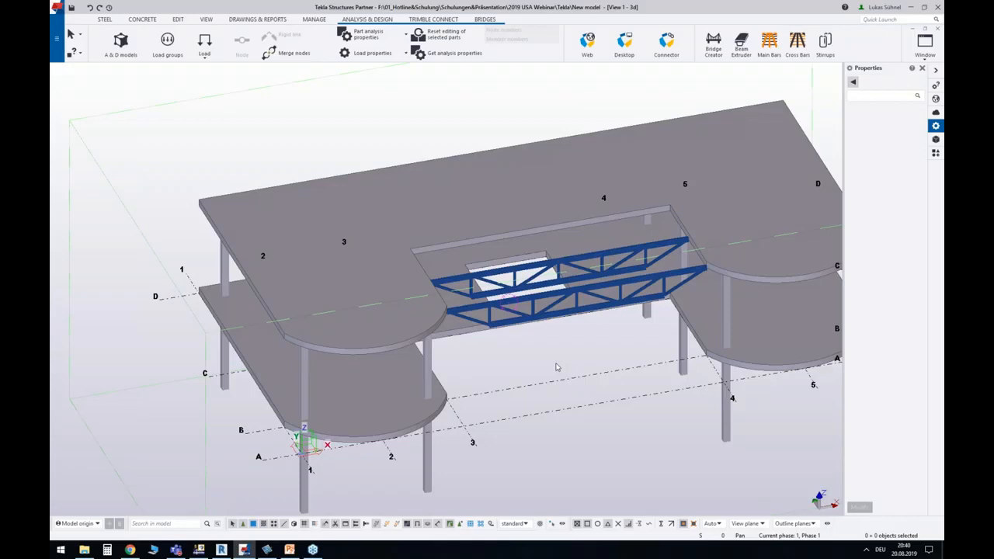
middle_drag(525, 375, 477, 334)
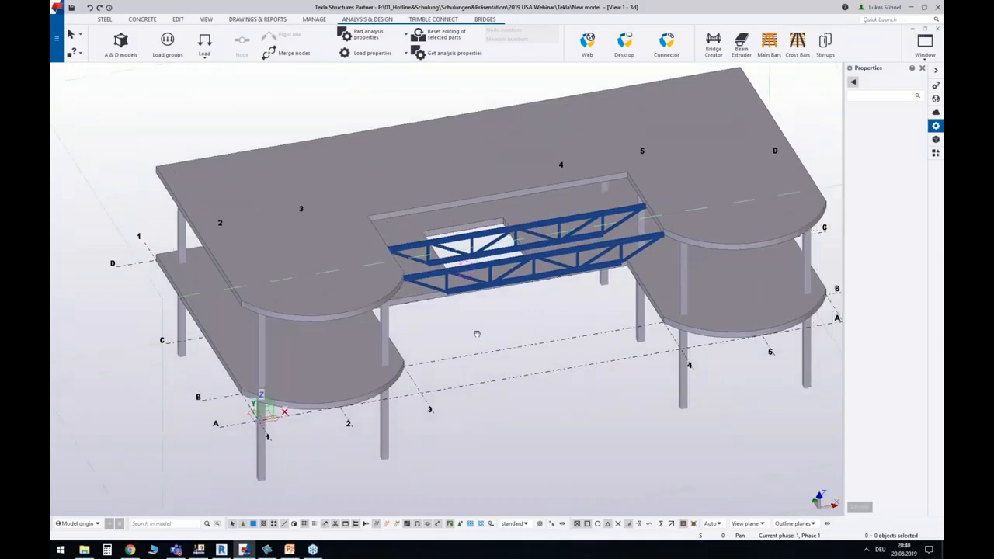
scroll(477, 334, down, 1)
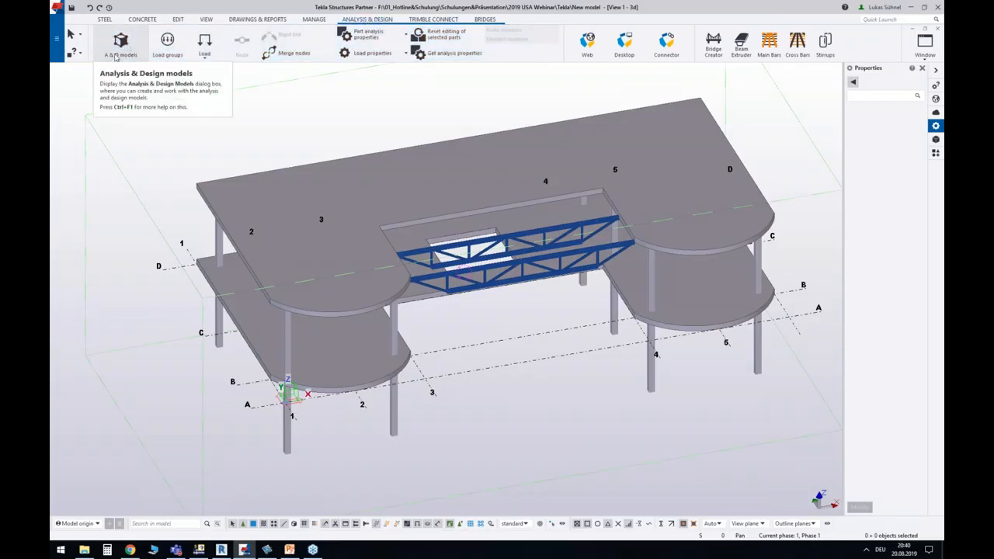
Select Model 1 among the Analysis & Design models and open its analysis model properties.
click(121, 43)
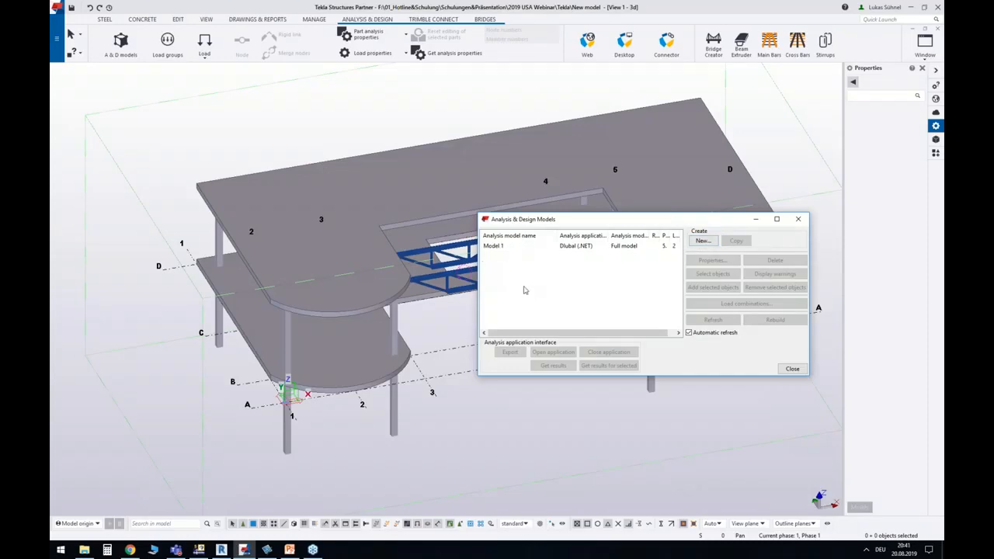
click(521, 249)
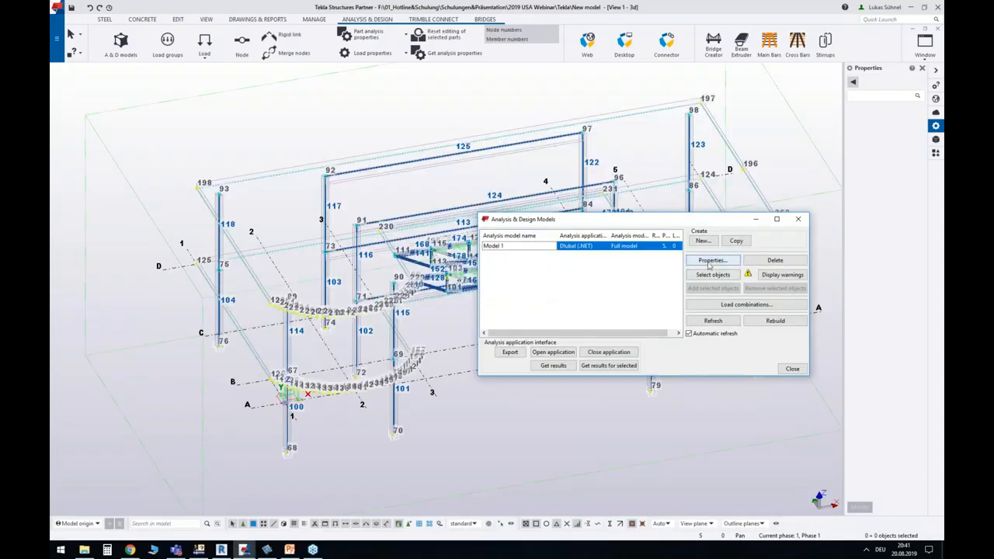
click(710, 260)
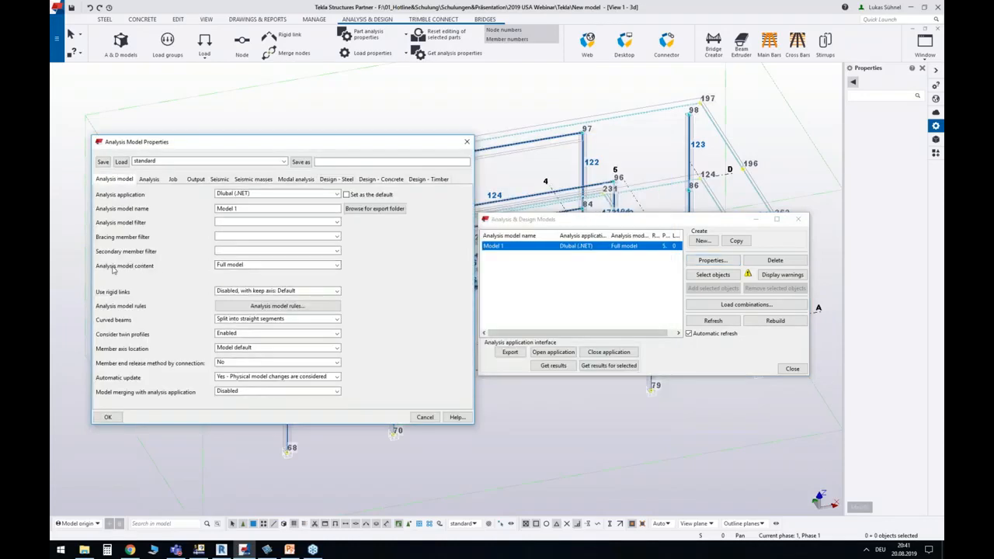
Review the analysis model content options of Model 1 and dismiss the properties without changing them.
click(251, 269)
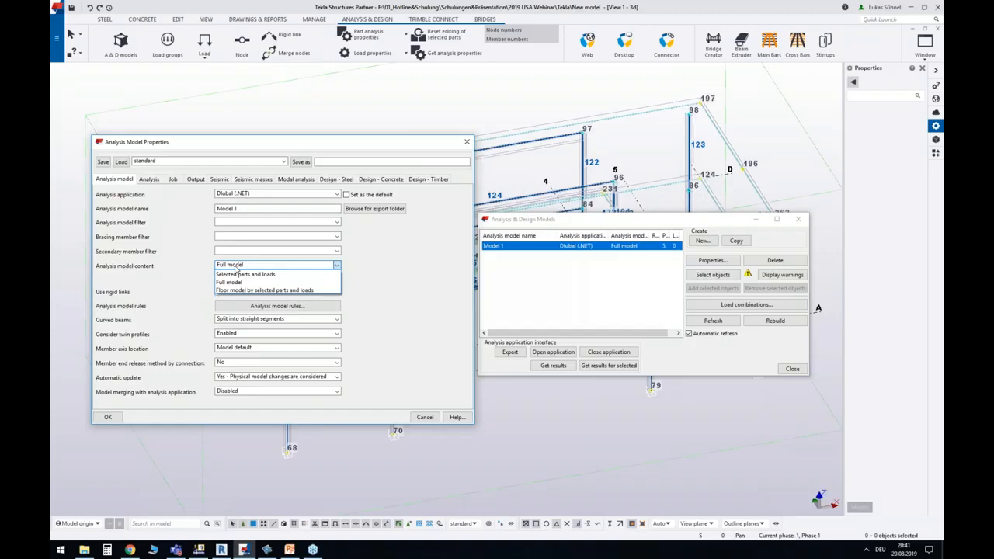
click(230, 268)
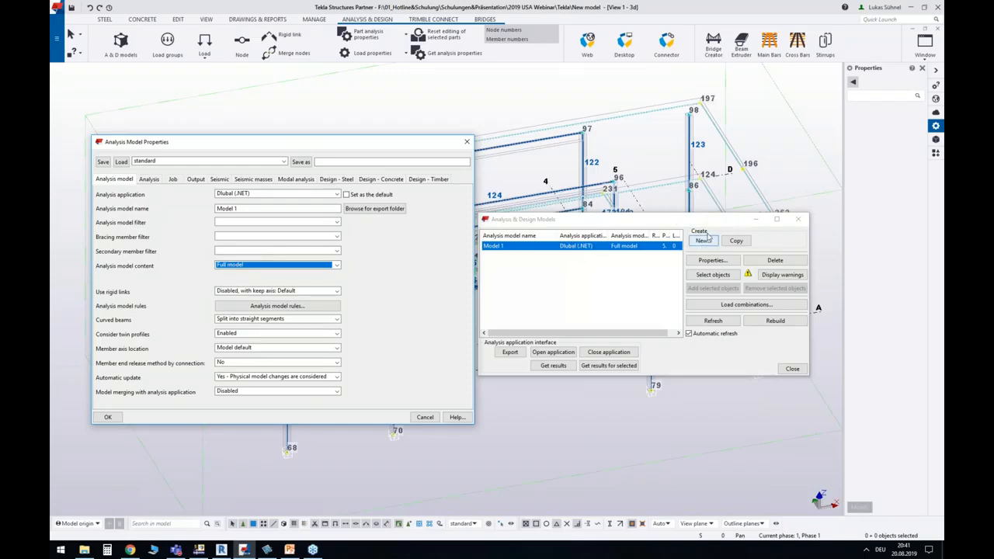
click(337, 265)
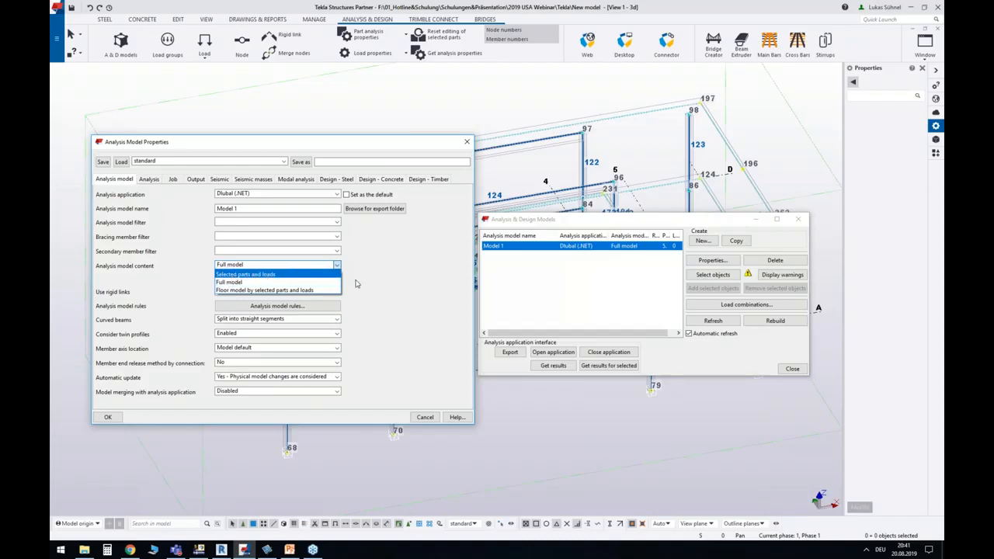
click(389, 288)
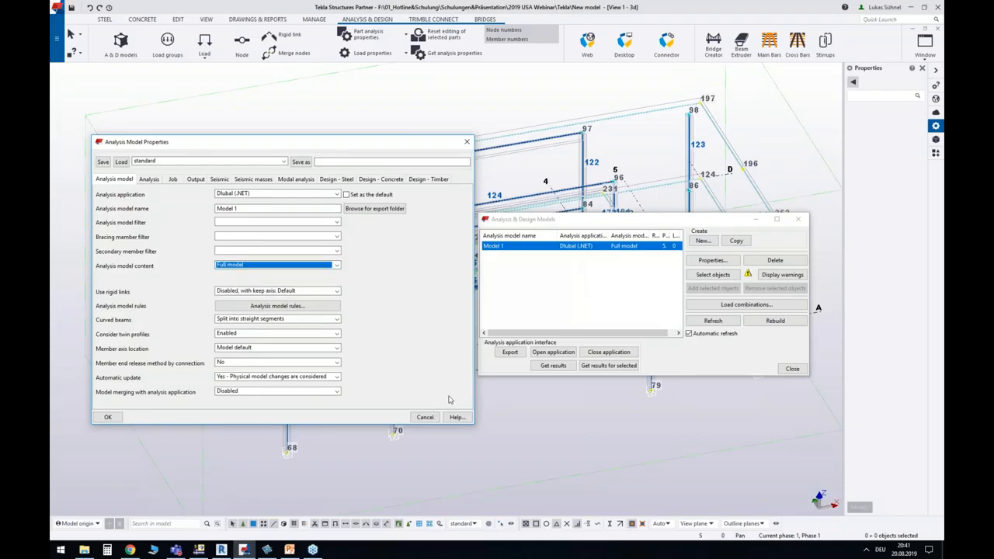
click(431, 419)
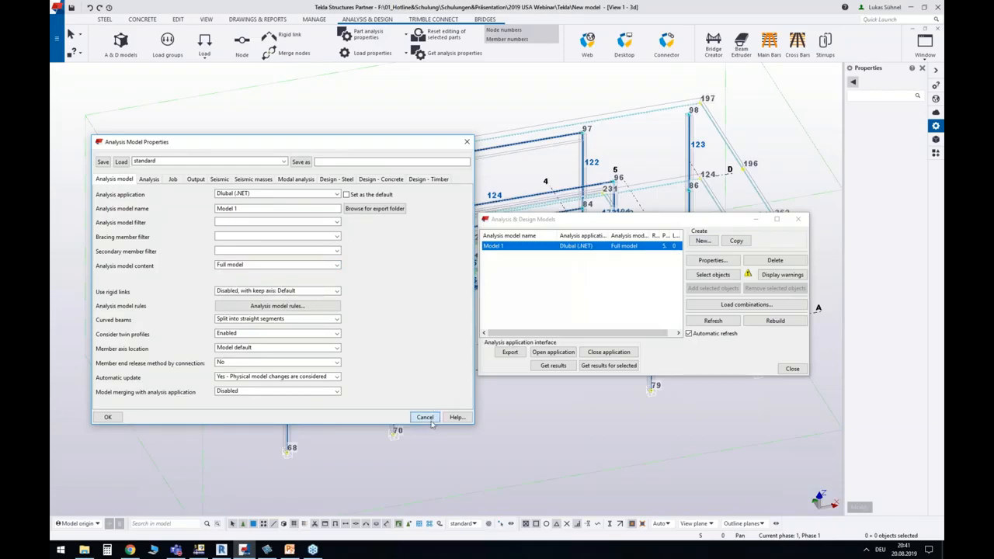
Move the Analysis & Design Models window aside and examine the analysis nodes and members around the slab corner at grids 1 and D.
drag(583, 219, 725, 352)
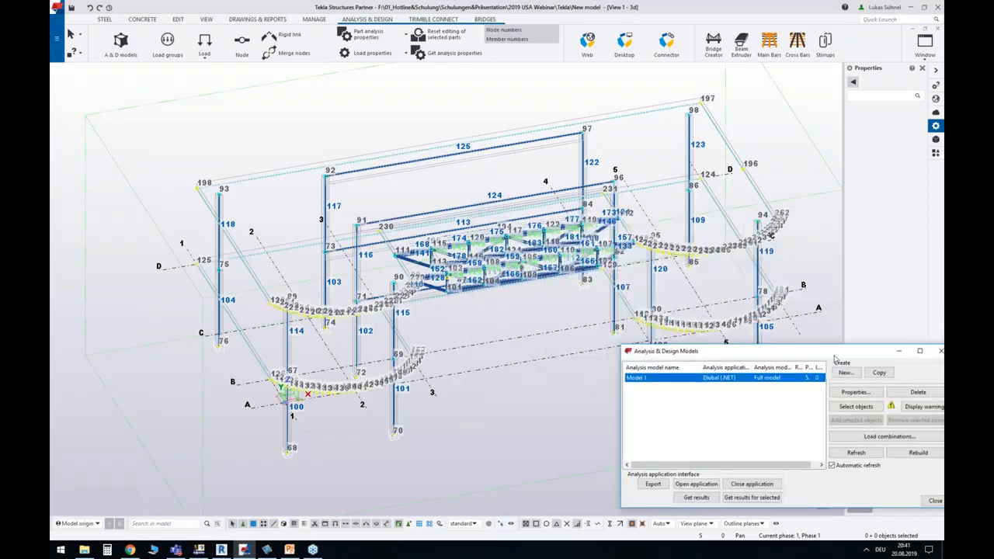
click(489, 342)
mouse_move(489, 321)
middle_down()
mouse_move(488, 303)
mouse_move(505, 313)
middle_up()
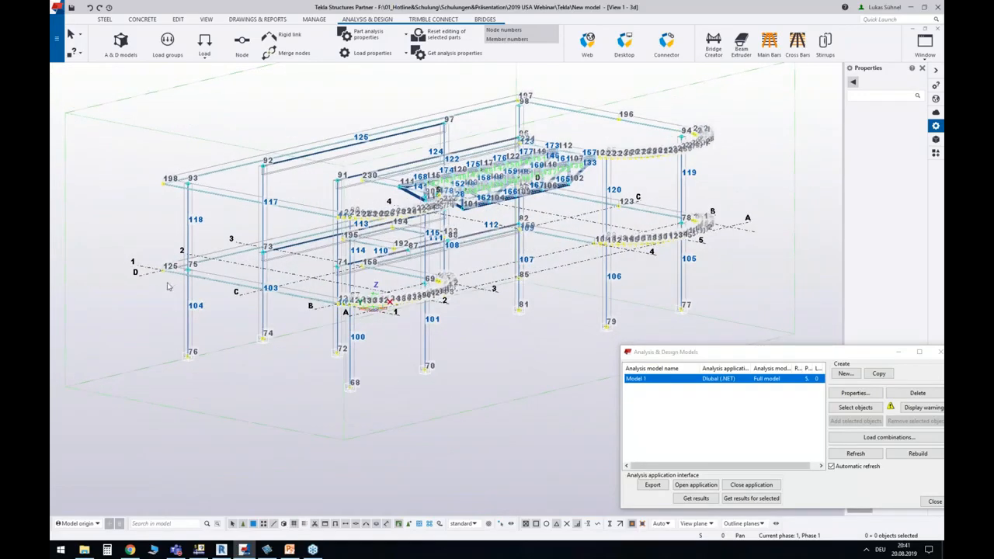
scroll(167, 285, up, 1)
scroll(167, 286, up, 4)
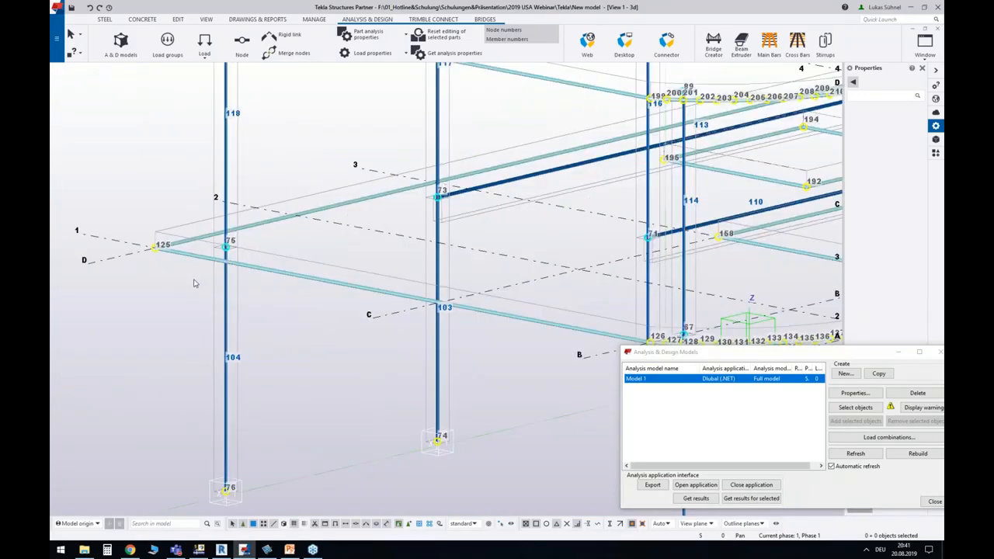
scroll(194, 283, up, 2)
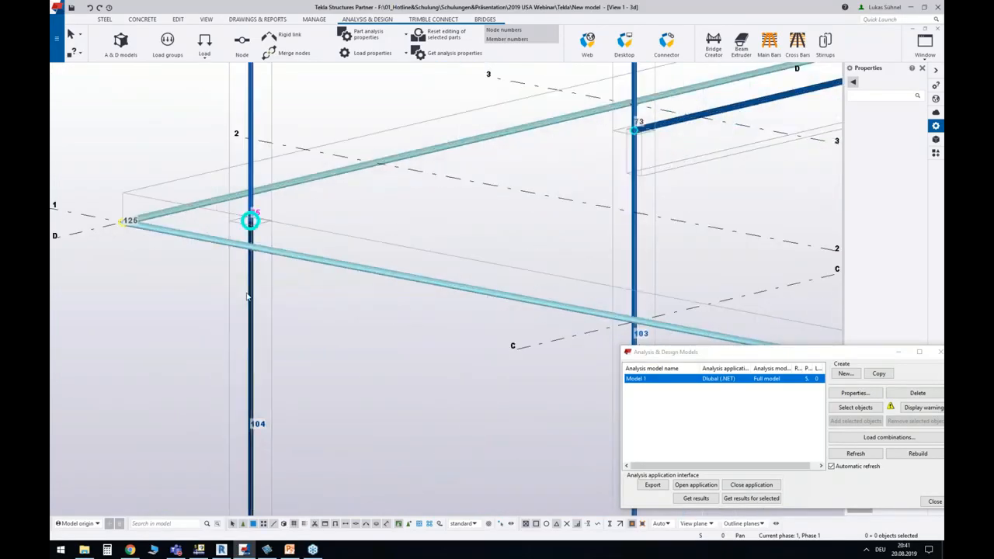
scroll(136, 267, down, 1)
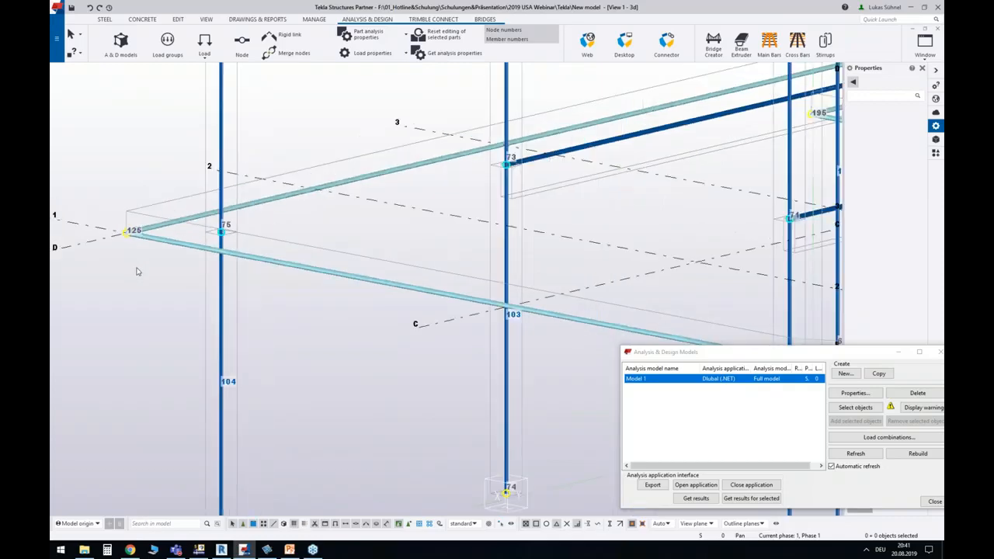
scroll(137, 271, down, 4)
Open the beam analysis properties of the truss diagonal between nodes 103 and 104 and review the available member classes.
ctrl+middle_drag(282, 295, 416, 233)
scroll(416, 233, up, 5)
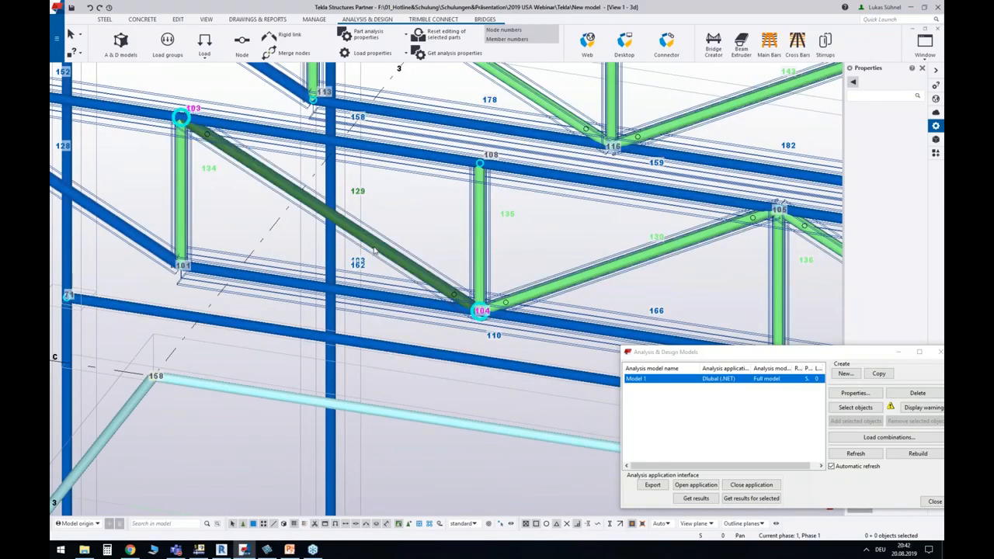
click(374, 250)
double_click(358, 286)
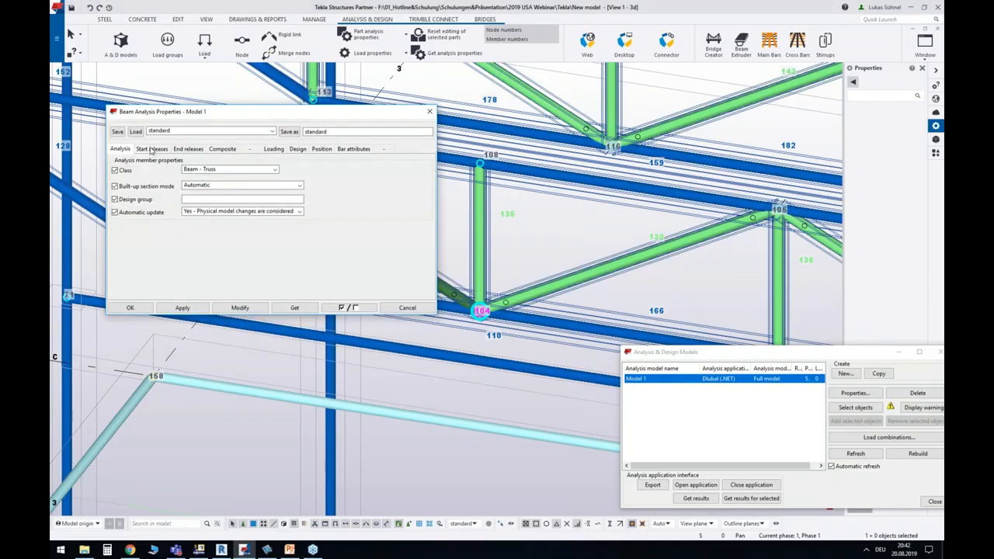
click(275, 169)
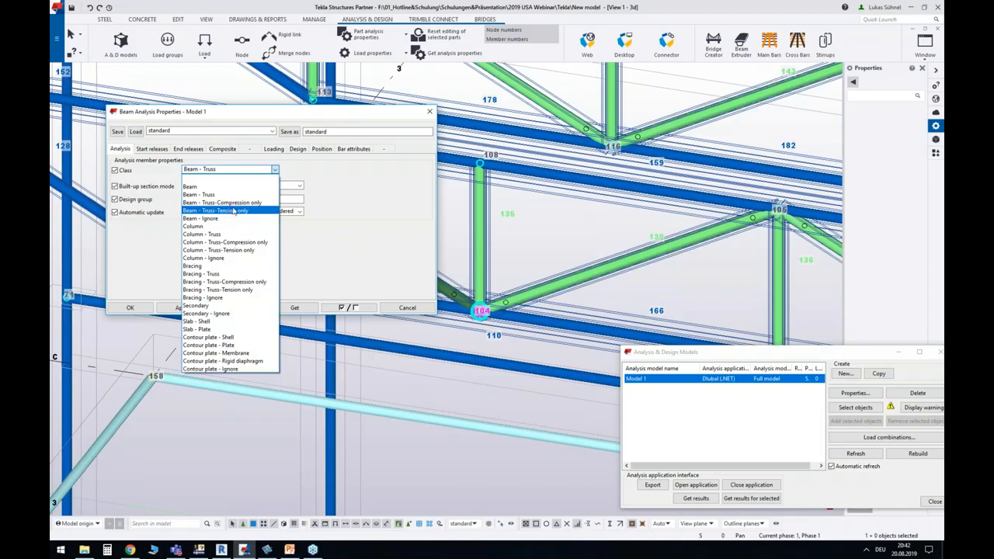
click(276, 169)
Review the truss diagonal's start and end releases and its analysis axis position settings.
click(152, 148)
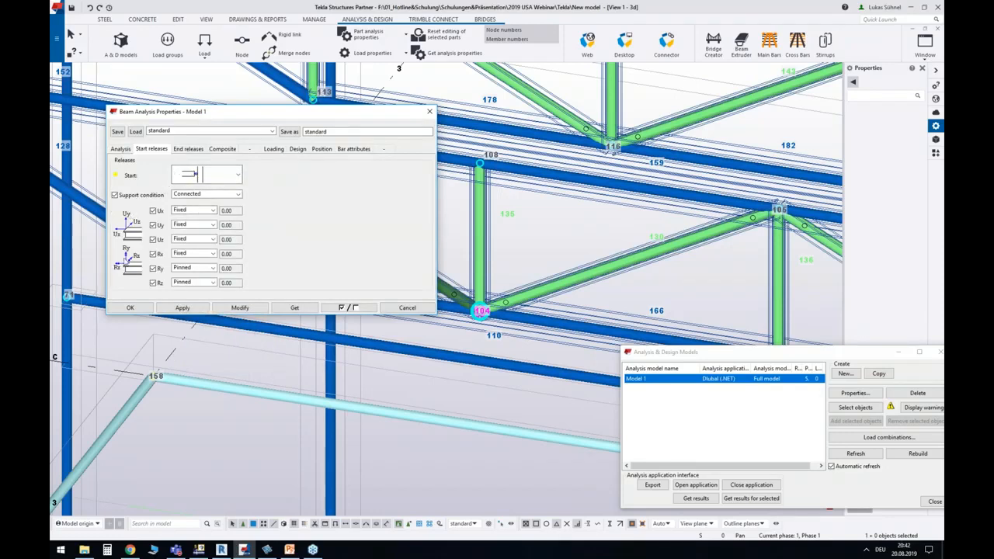
click(186, 150)
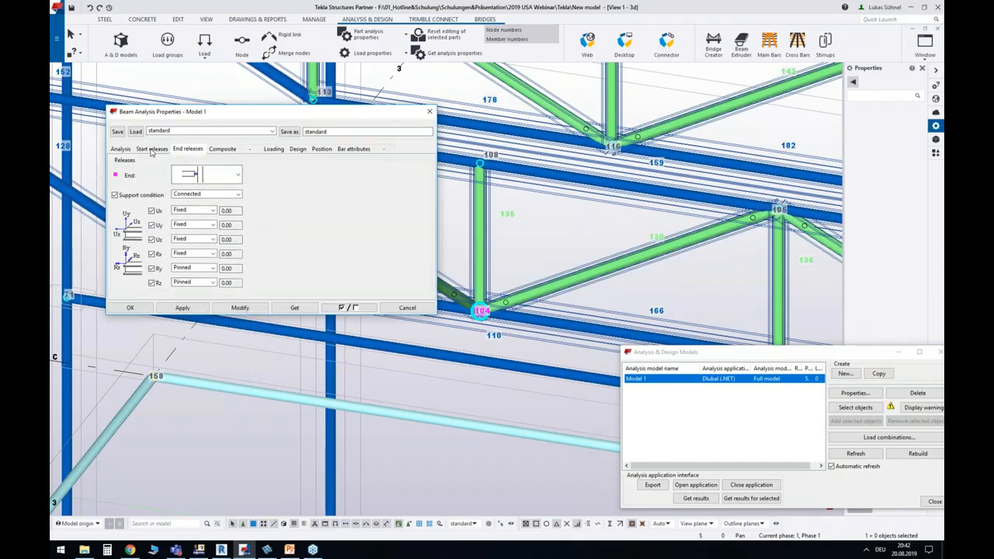
click(152, 149)
click(188, 150)
click(322, 149)
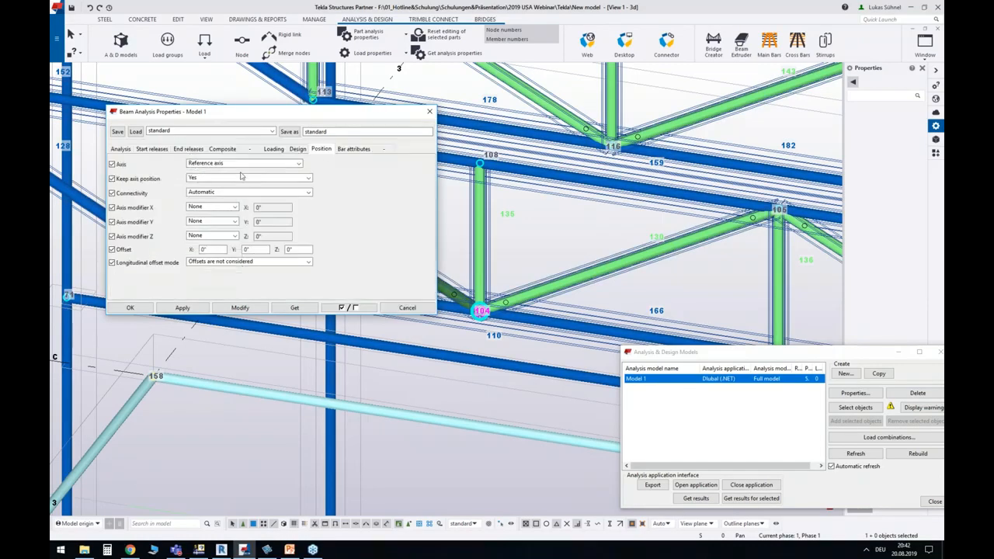
Review the available analysis axis options of the truss diagonal and dismiss its beam analysis properties without changes.
click(252, 166)
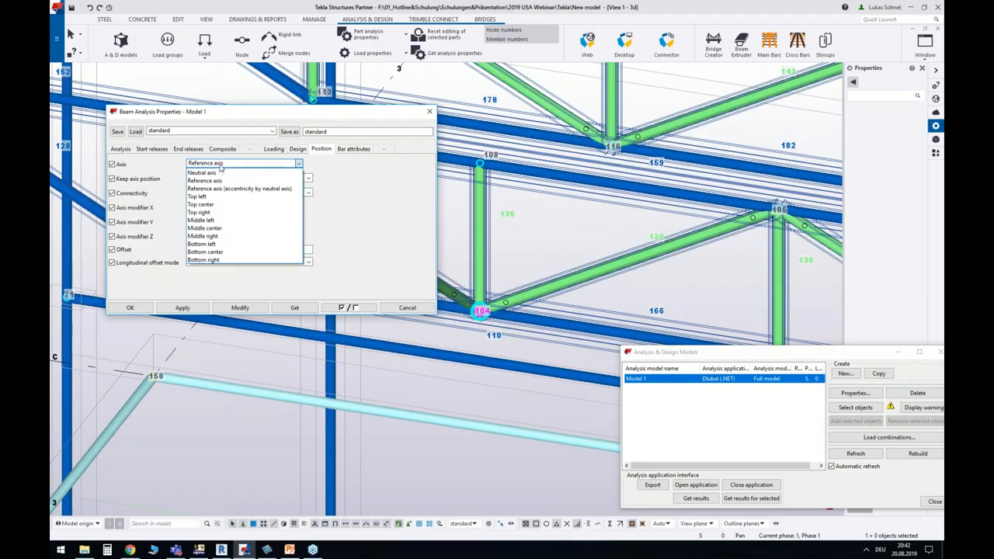
click(365, 172)
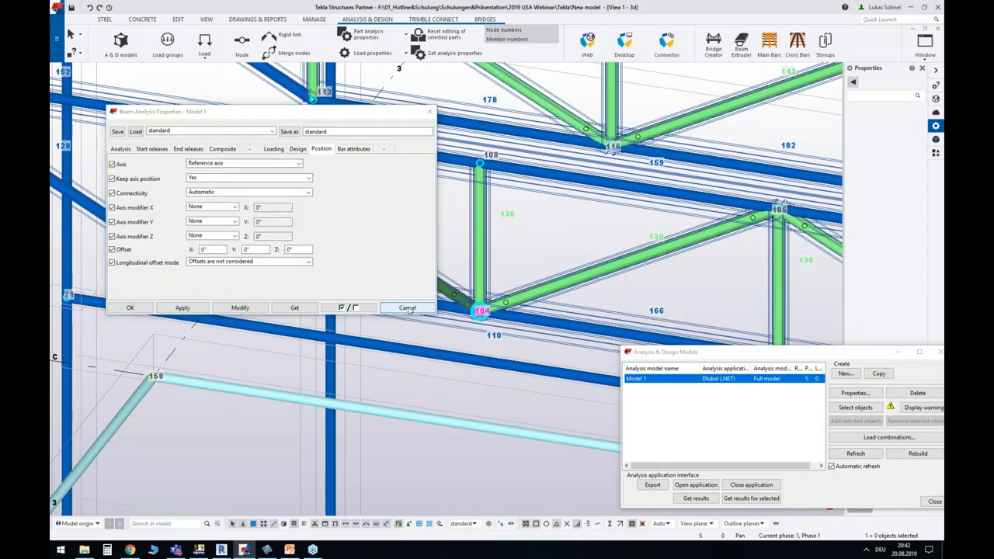
click(406, 307)
Open the analysis node properties of column base node 70, review its support settings and dismiss them without changes.
scroll(581, 212, down, 8)
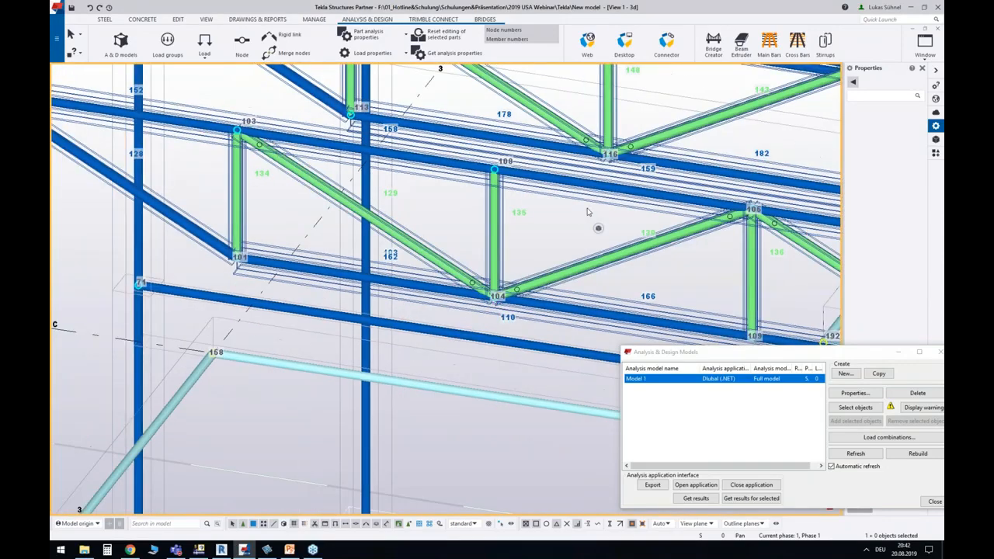
mouse_move(480, 303)
ctrl+middle_down()
mouse_move(514, 289)
mouse_move(404, 298)
ctrl+middle_up()
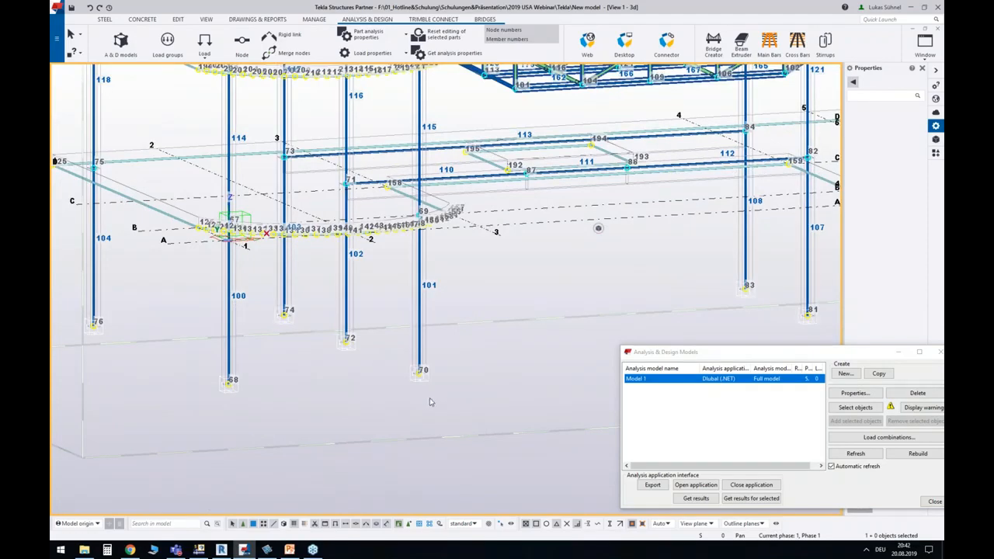
scroll(430, 402, up, 5)
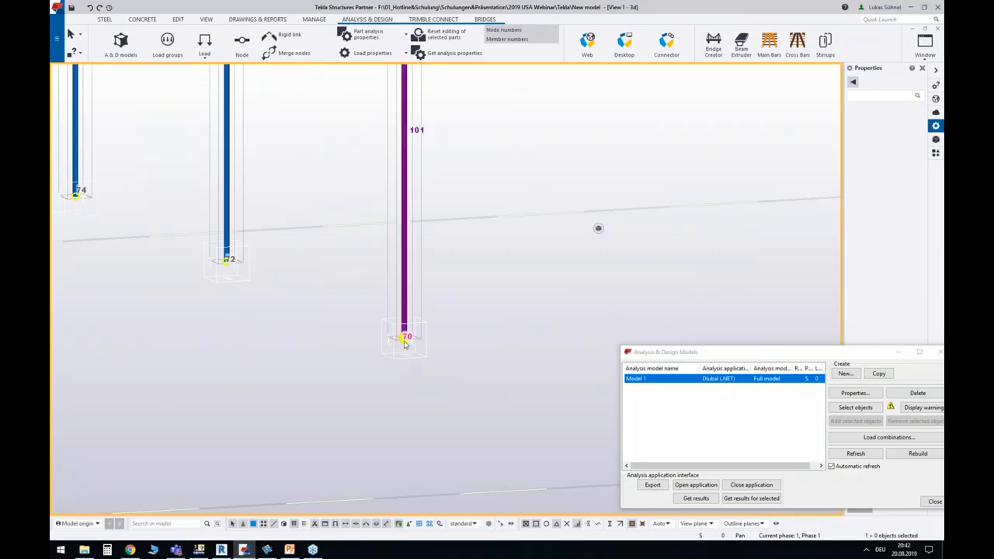
double_click(404, 336)
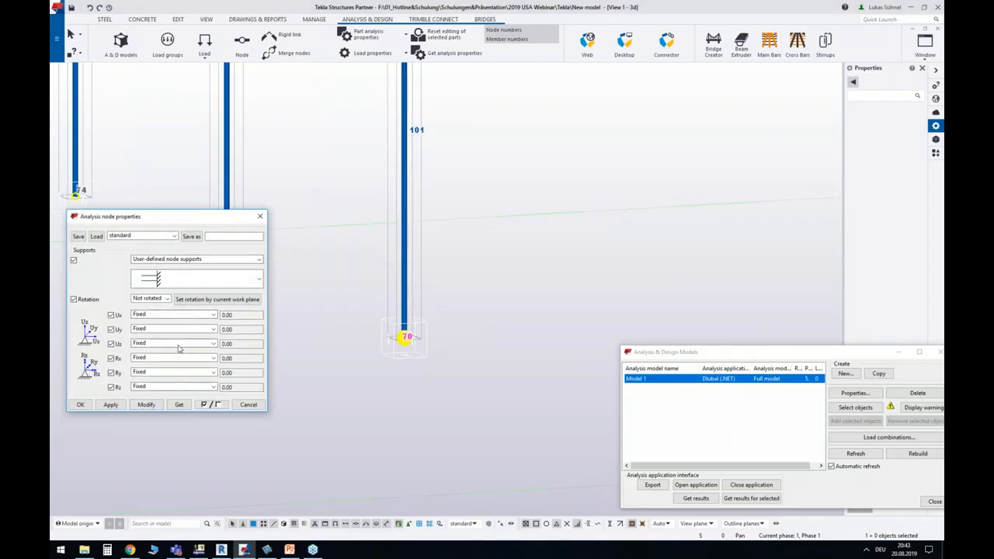
click(253, 406)
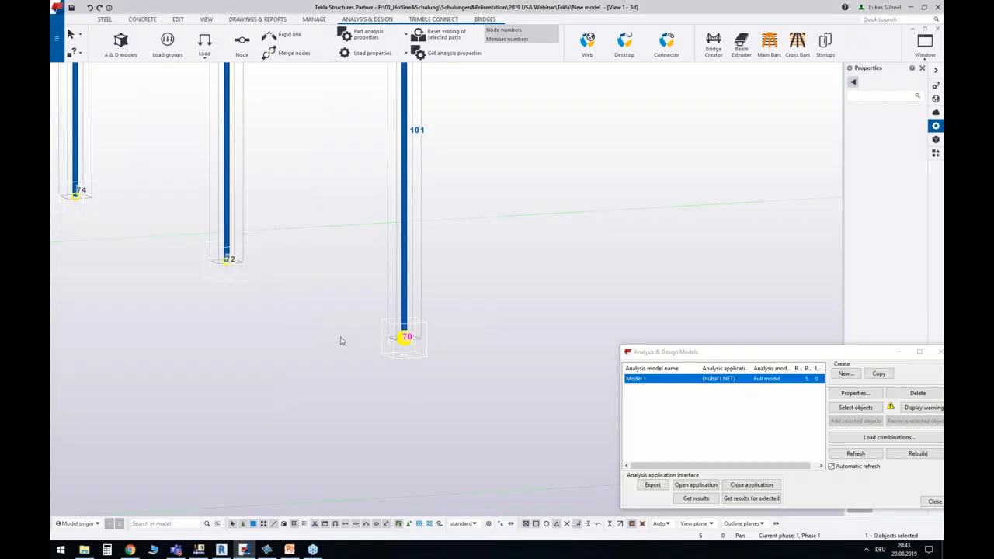
Open the load groups list, review the defined load groups and their types, and close it.
scroll(346, 339, down, 6)
click(409, 277)
ctrl+middle_drag(424, 269, 397, 268)
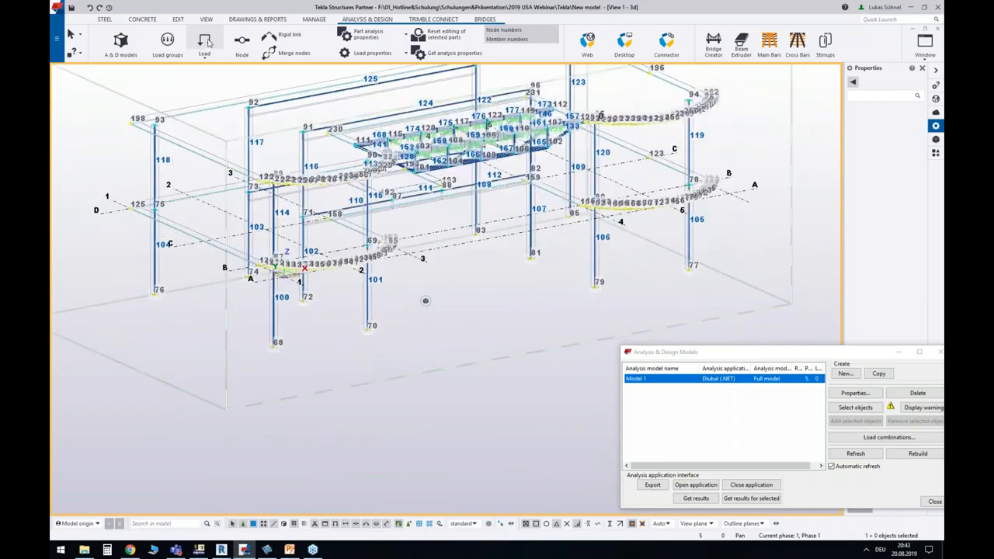
click(174, 39)
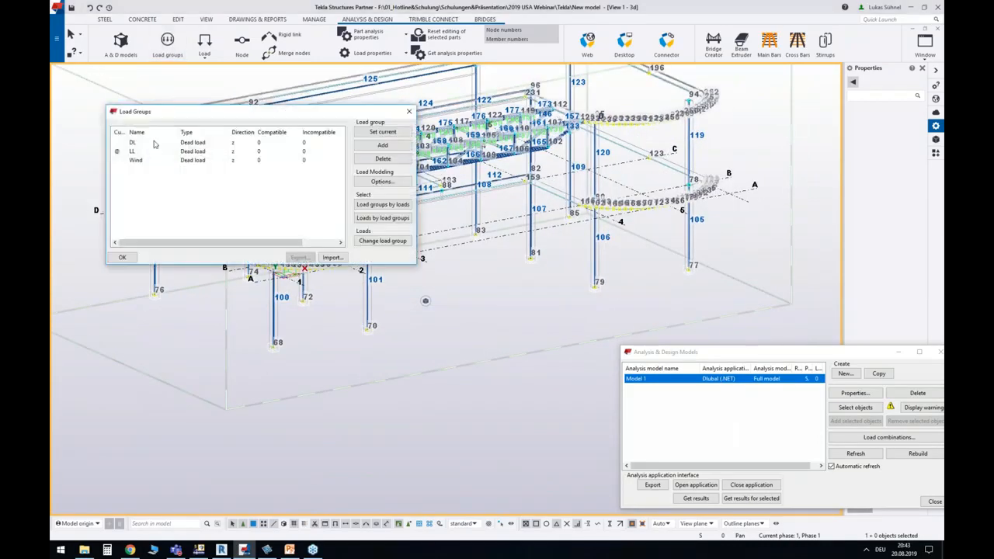
click(410, 112)
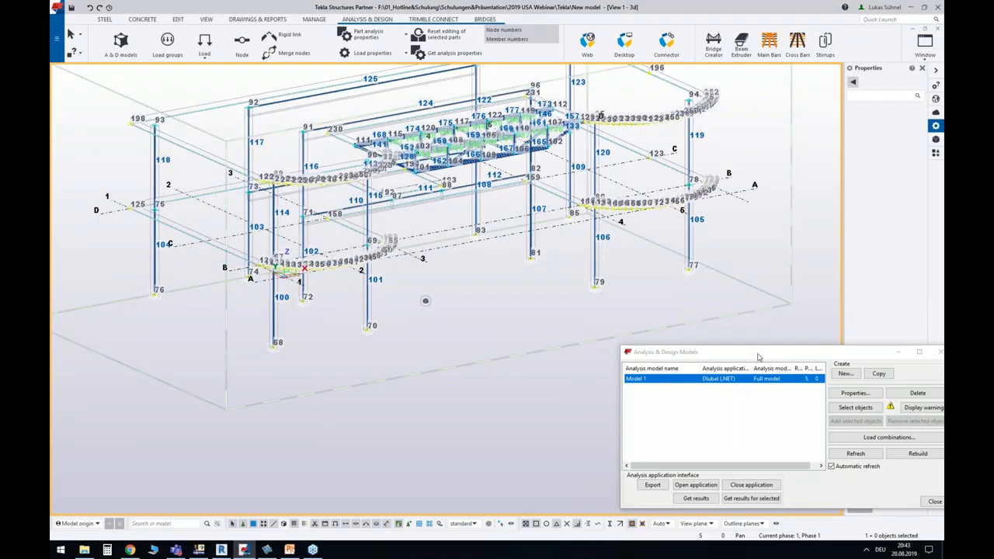
Move the Analysis & Design Models window over the model and close it to return to the physical model display.
drag(759, 357, 497, 277)
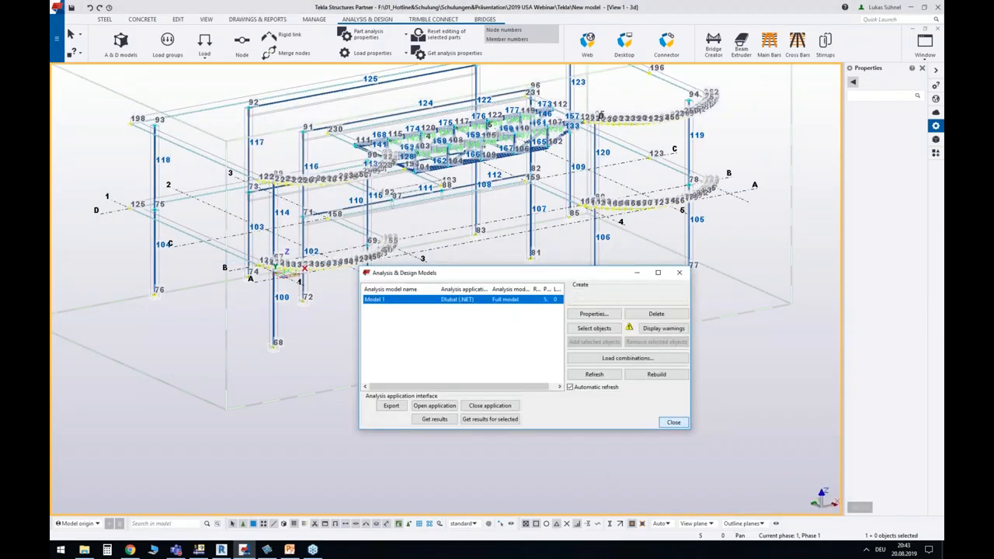
click(674, 421)
middle_drag(504, 297, 523, 313)
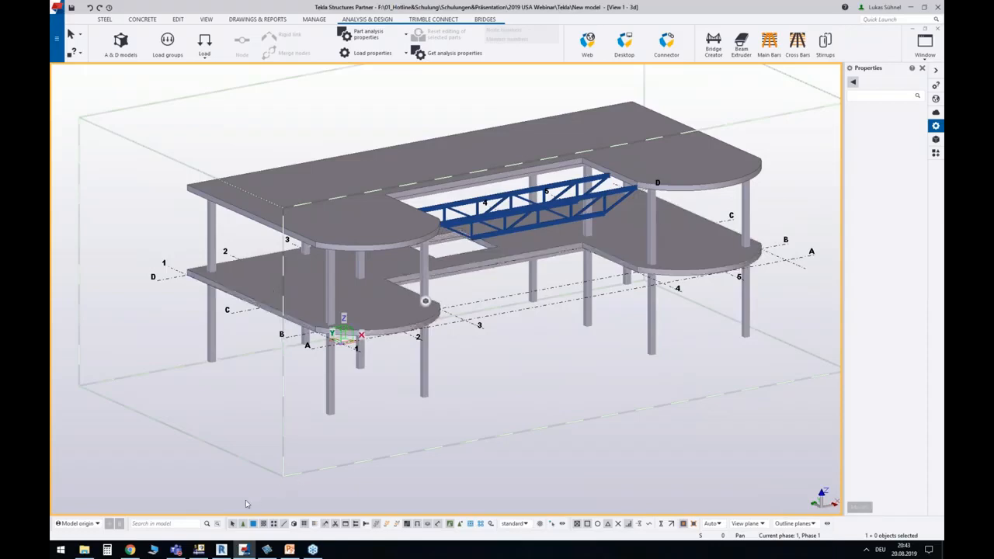
Switch to RFEM and import the Tekla model as a physical model with the Z-axis set upward.
click(199, 550)
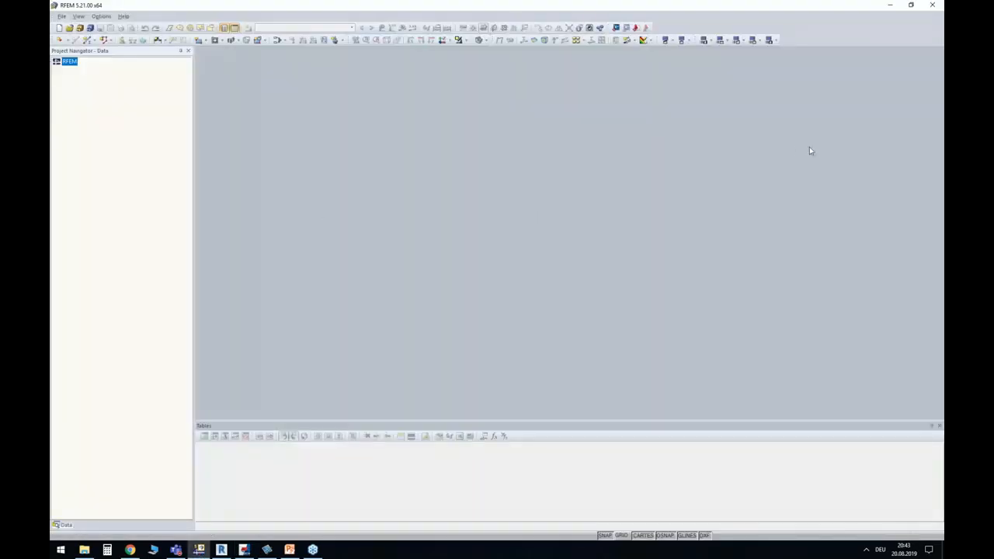
click(616, 29)
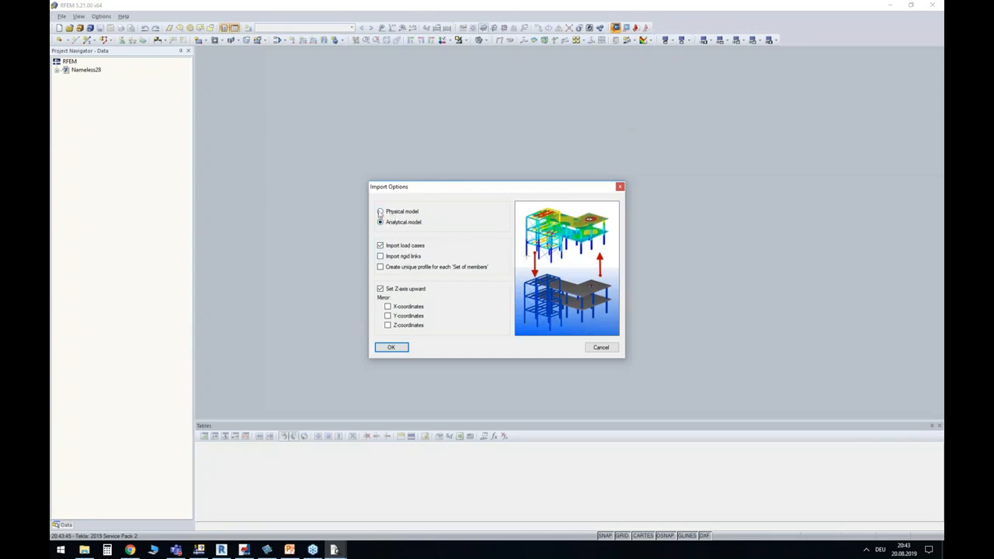
click(392, 212)
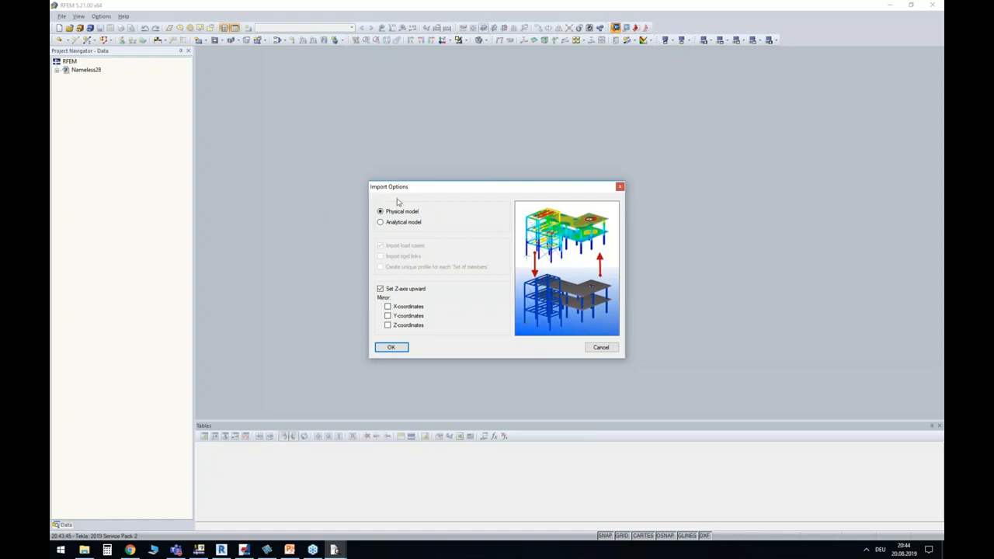
click(400, 348)
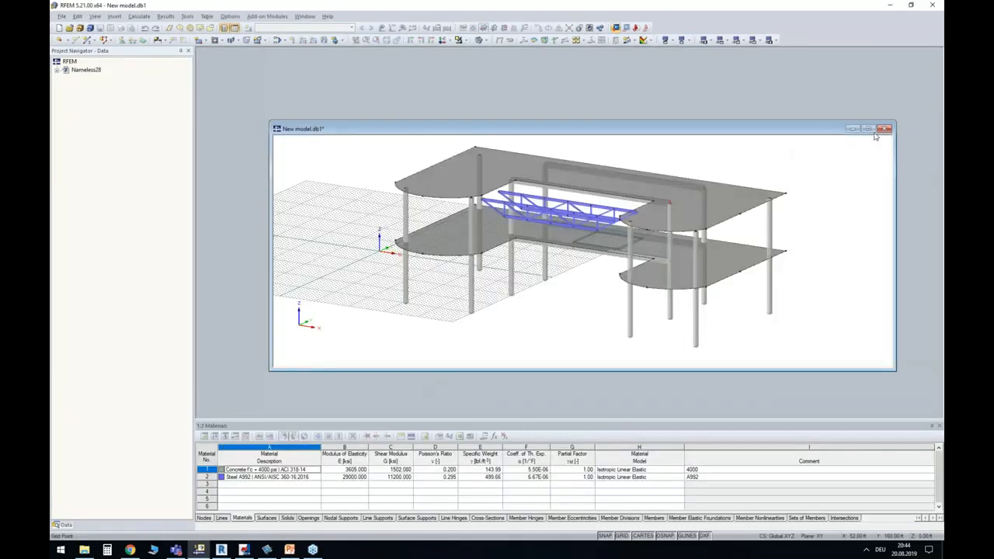
Maximize the imported physical model's window and hide the work plane grid.
click(868, 129)
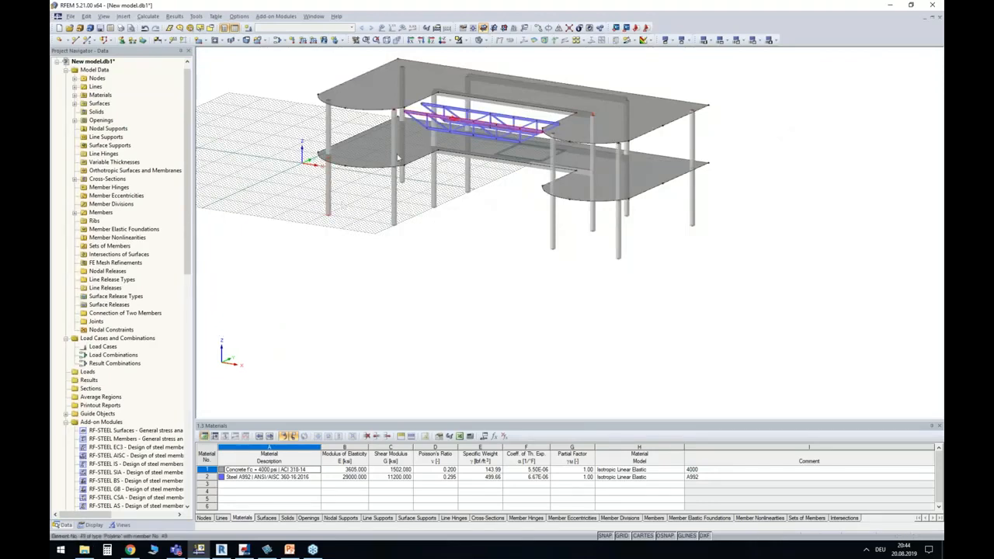
middle_drag(351, 213, 358, 278)
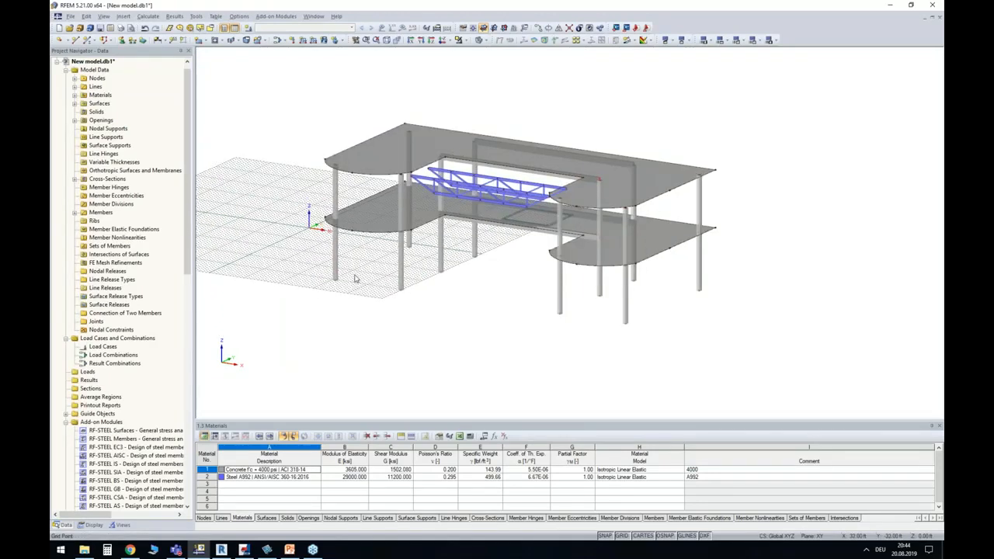
click(621, 536)
Examine how the column tops and truss meet the upper slab in the imported physical model.
ctrl+middle_drag(404, 321, 470, 251)
scroll(350, 167, up, 2)
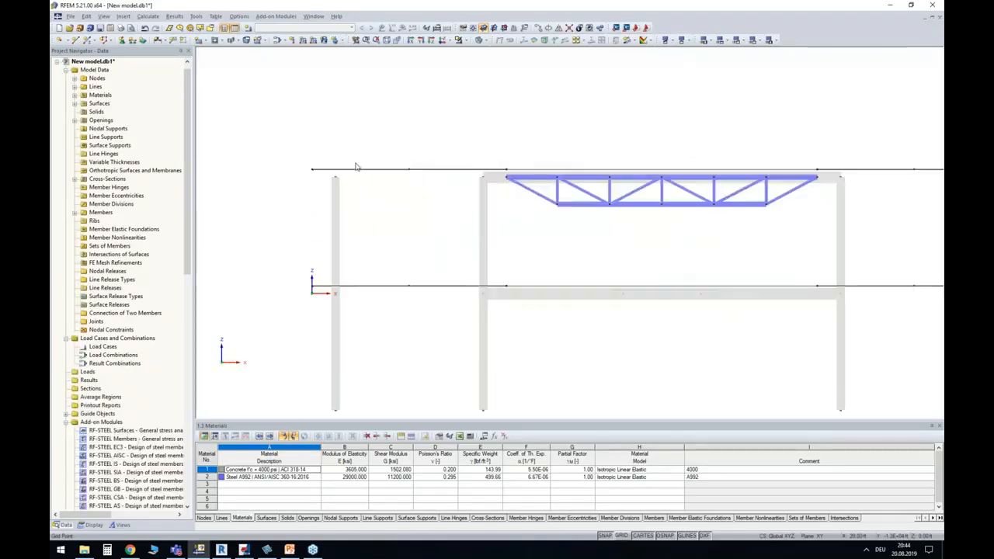
ctrl+middle_drag(341, 185, 393, 196)
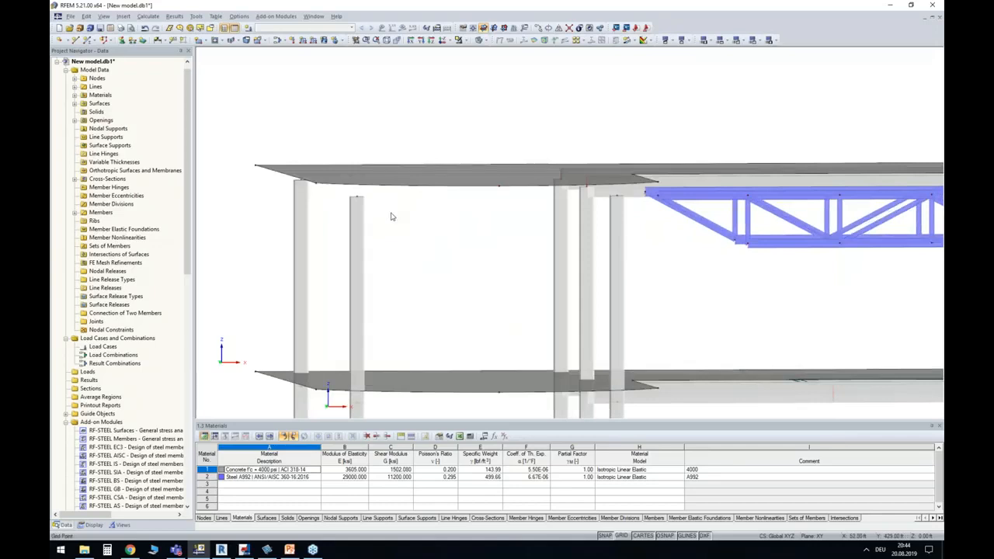
scroll(391, 209, down, 2)
middle_drag(392, 211, 352, 156)
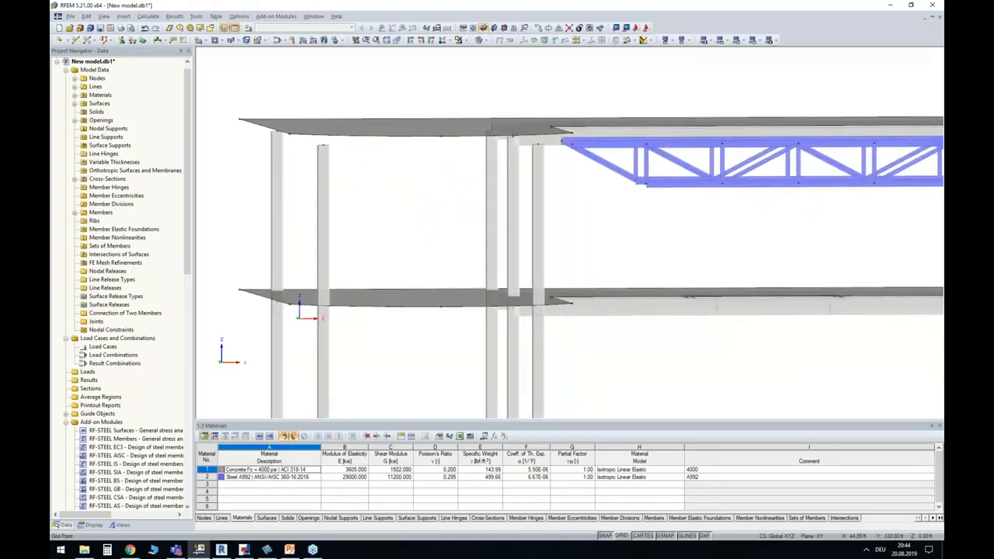
Switch to Tekla Structures and examine the column-to-slab connection near grid 1 in a side view for comparison.
click(244, 549)
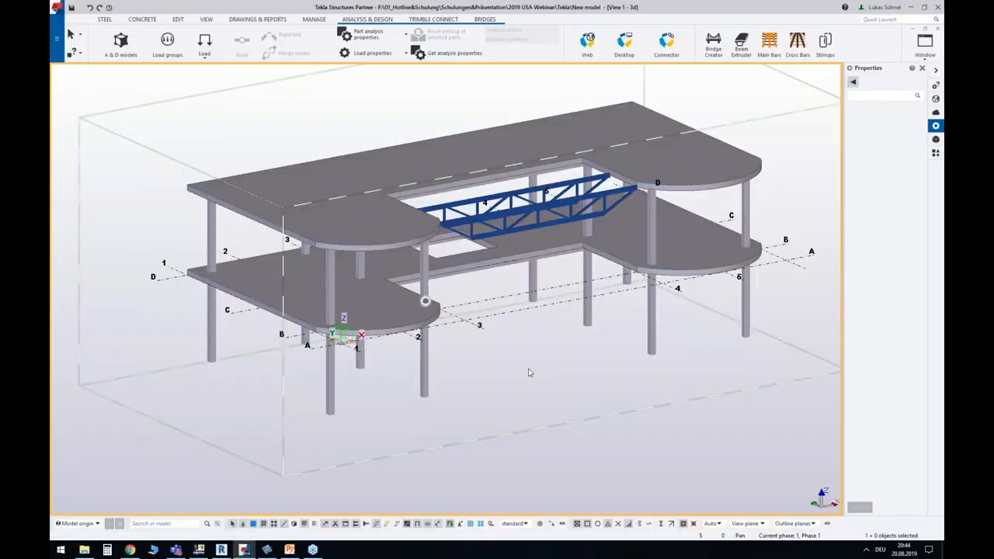
ctrl+middle_drag(538, 379, 475, 344)
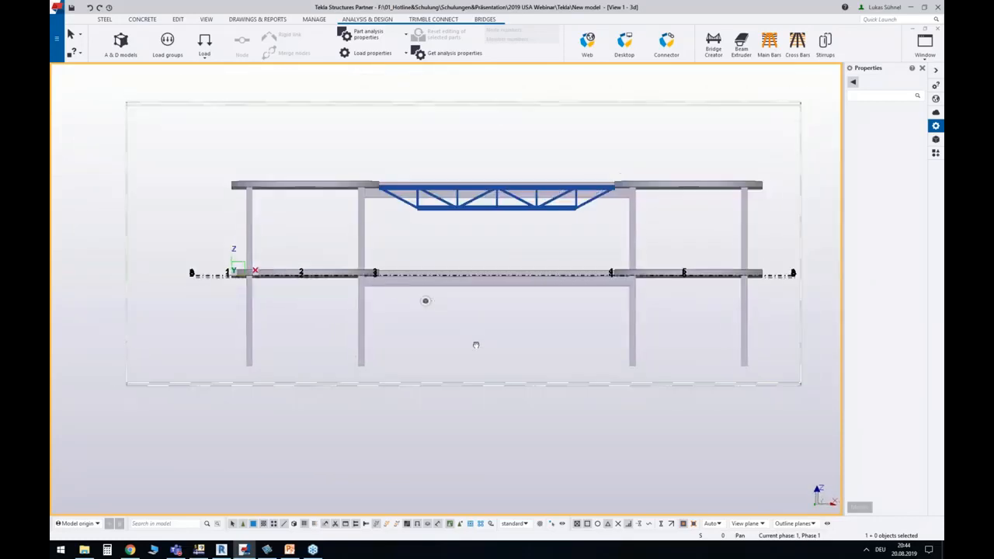
scroll(194, 191, up, 4)
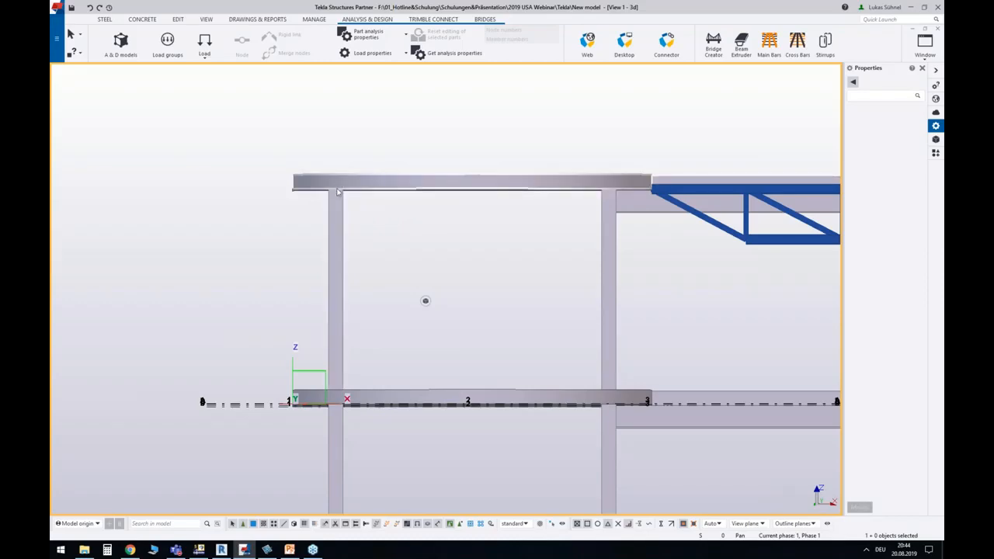
ctrl+middle_drag(366, 204, 370, 208)
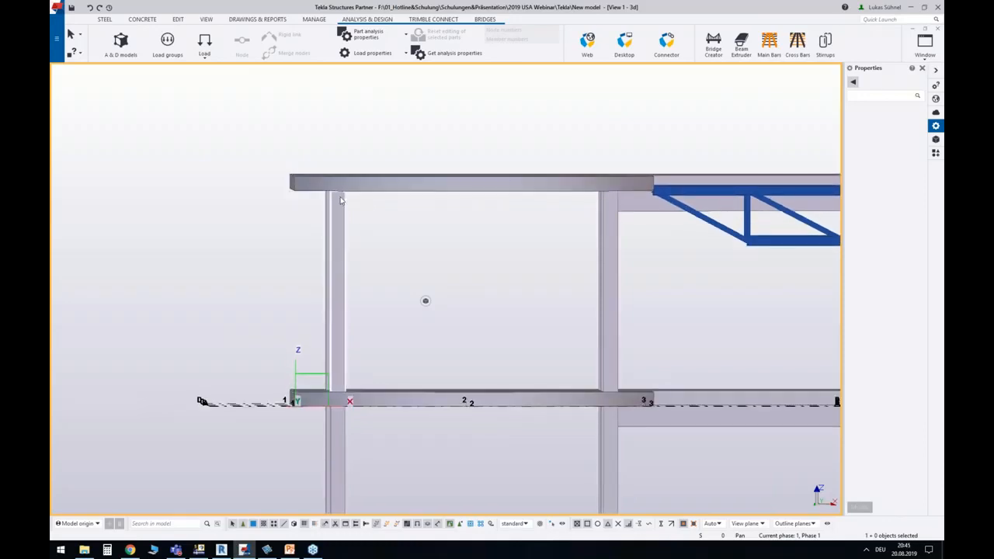
Return to RFEM, inspect the column tops at the upper slab again and close the imported physical model.
key(alt+Tab)
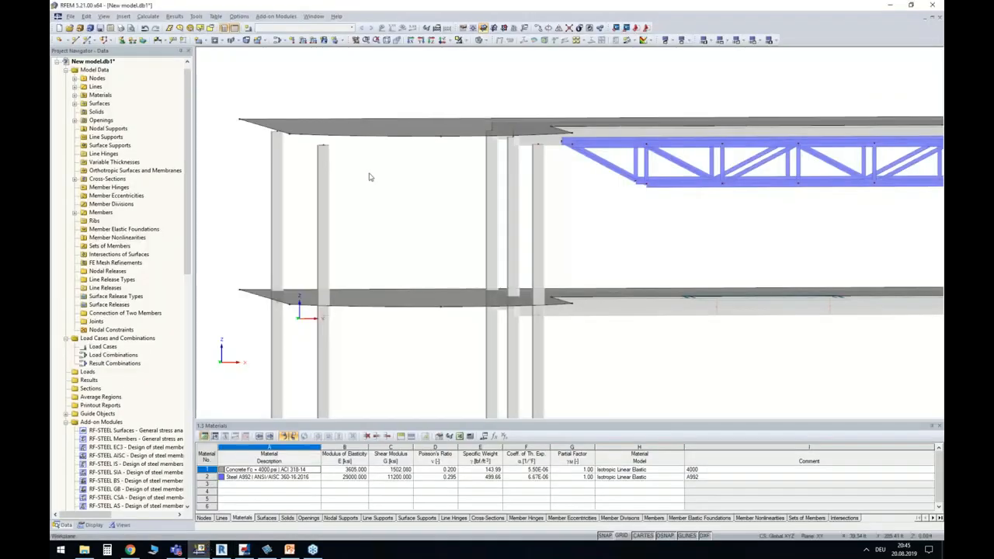
middle_drag(369, 173, 408, 214)
scroll(384, 198, down, 2)
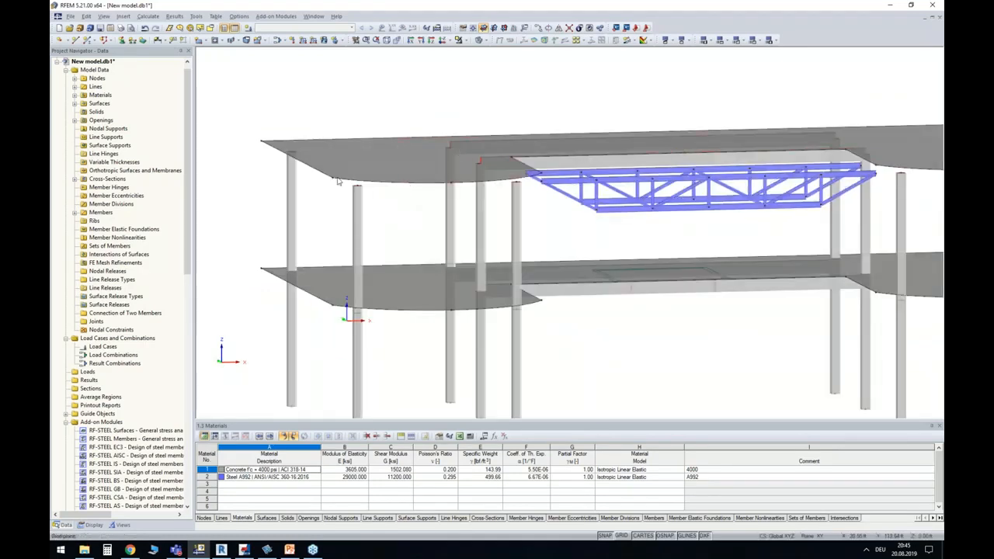
click(292, 187)
click(938, 18)
click(496, 286)
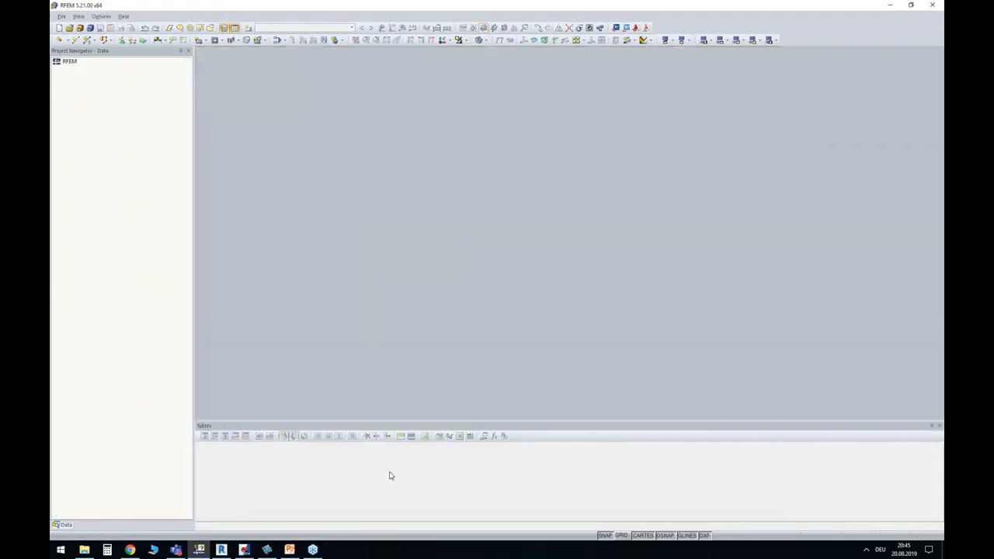
Import the Tekla model into RFEM as an analytical model with load cases included and the Z-axis set upward.
drag(250, 548, 236, 416)
click(264, 361)
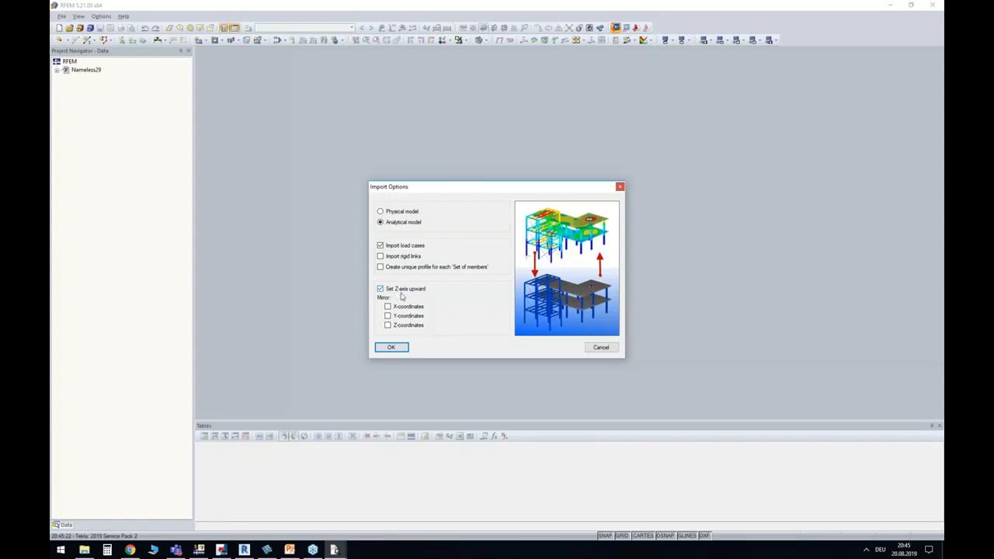
click(394, 347)
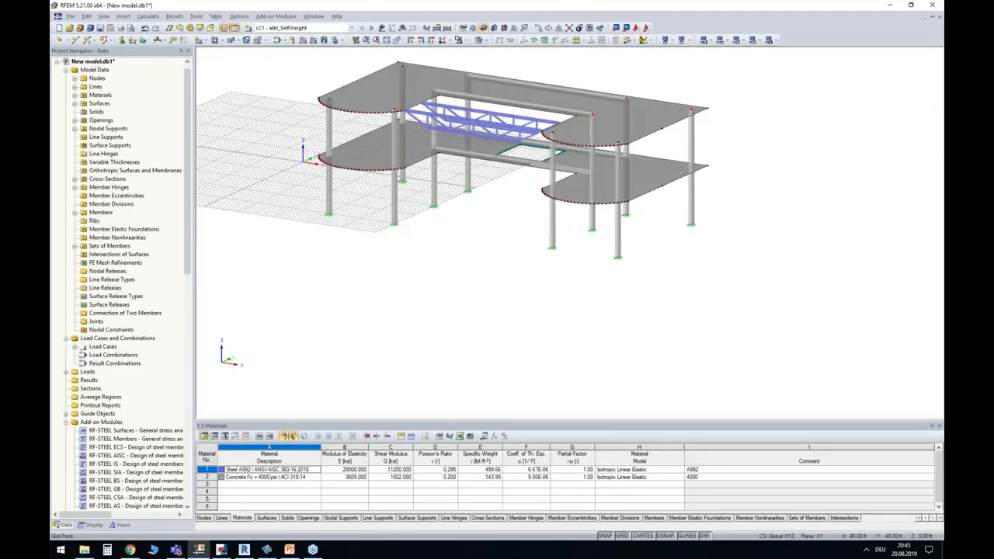
Hide the work plane grid and turn off the display of nodes in the imported analytical model.
middle_drag(359, 250, 396, 311)
click(625, 535)
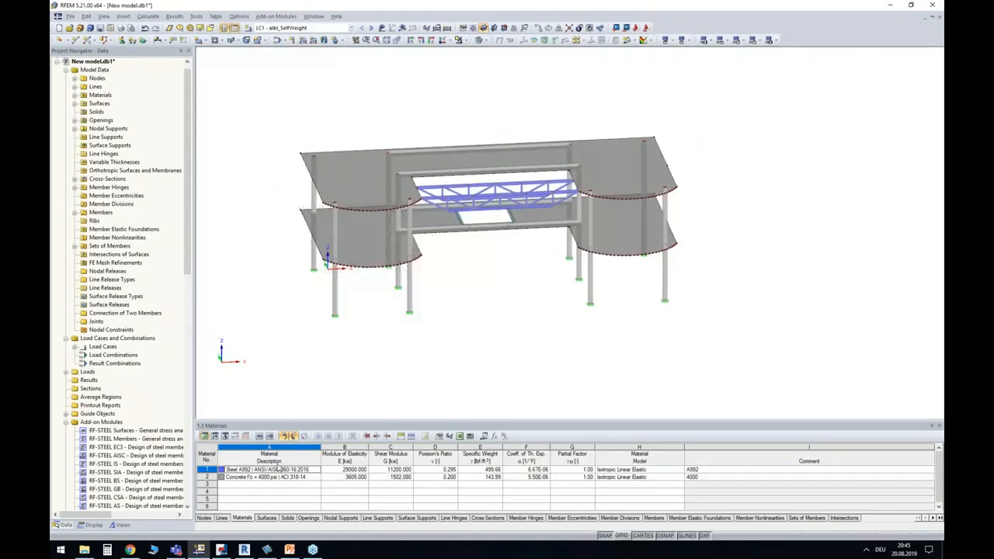
click(87, 526)
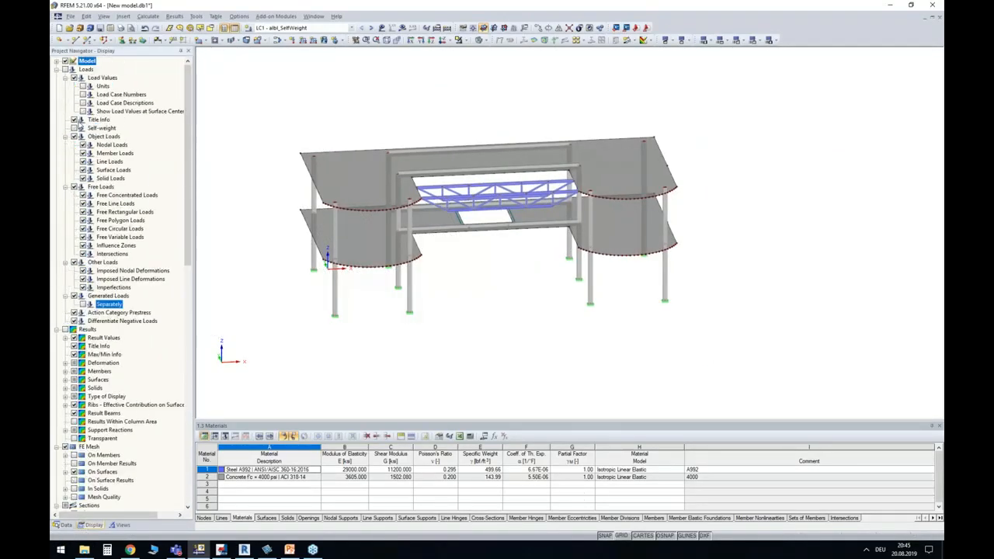
click(56, 60)
click(73, 69)
Examine how the column tops connect to the upper slab in the imported analytical model.
ctrl+middle_drag(527, 326, 540, 327)
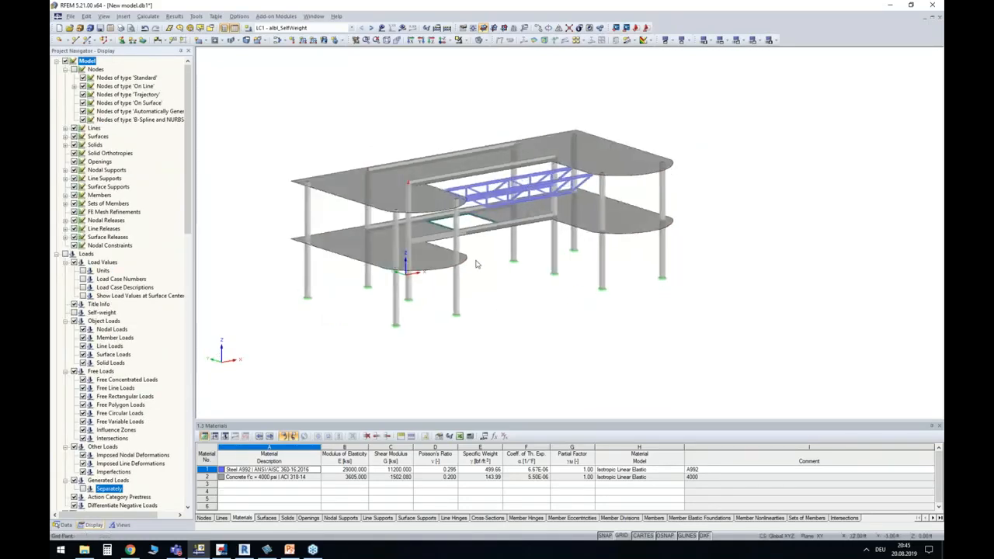
scroll(478, 262, up, 3)
ctrl+middle_drag(479, 262, 397, 251)
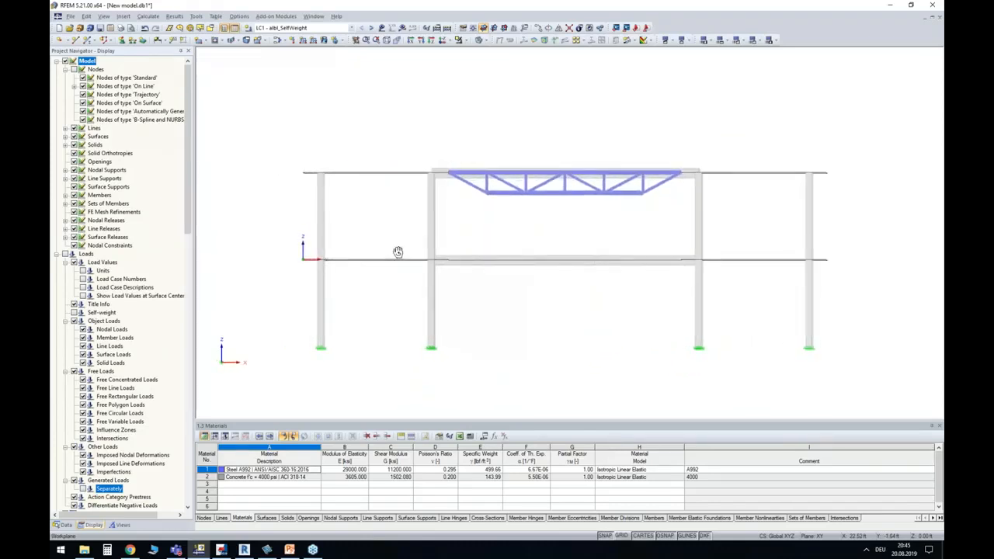
scroll(303, 180, up, 2)
scroll(304, 181, up, 3)
ctrl+middle_drag(300, 156, 313, 194)
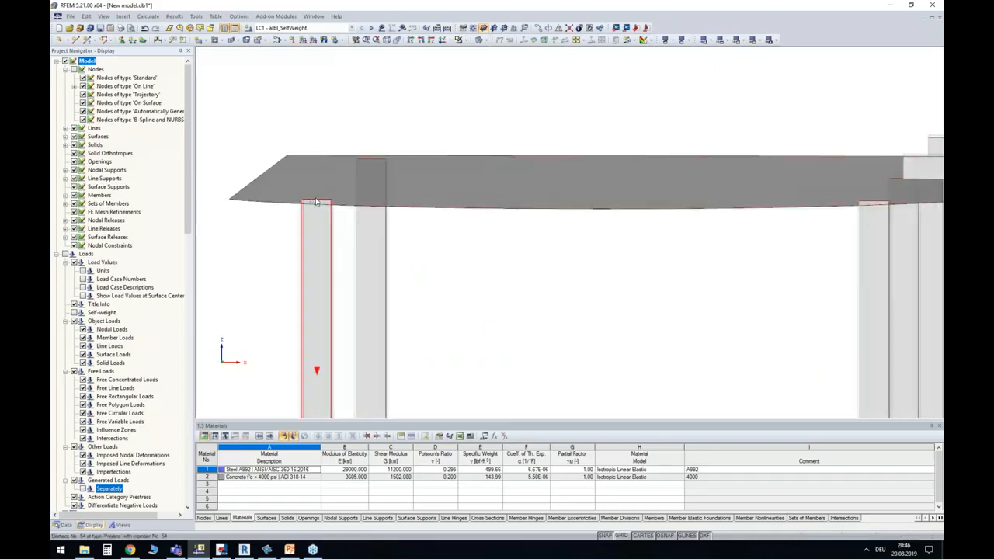
Try entering the concrete's comment value 4000 as the description of a third material, and clear that row again.
scroll(318, 200, down, 5)
ctrl+middle_drag(381, 236, 354, 315)
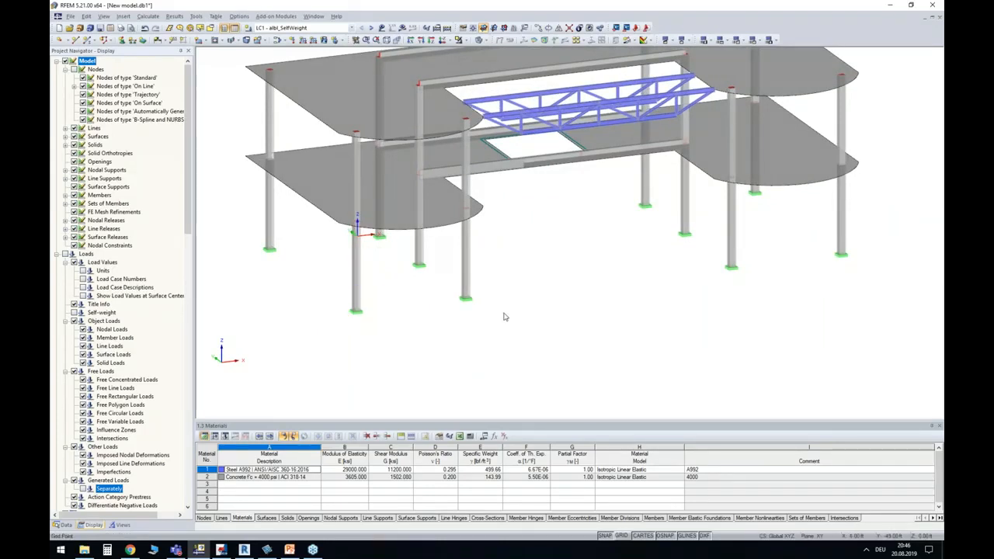
middle_drag(543, 259, 502, 303)
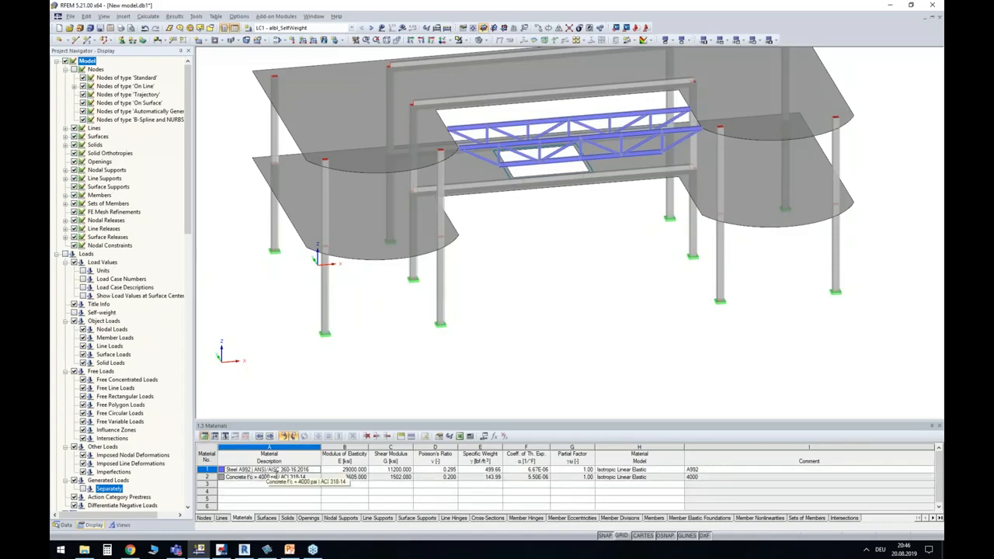
click(701, 477)
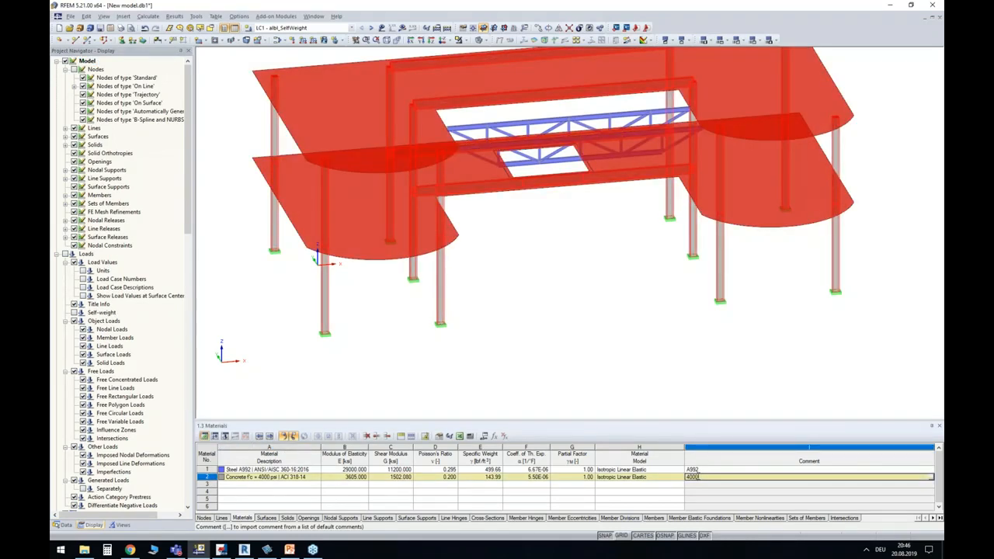
click(287, 483)
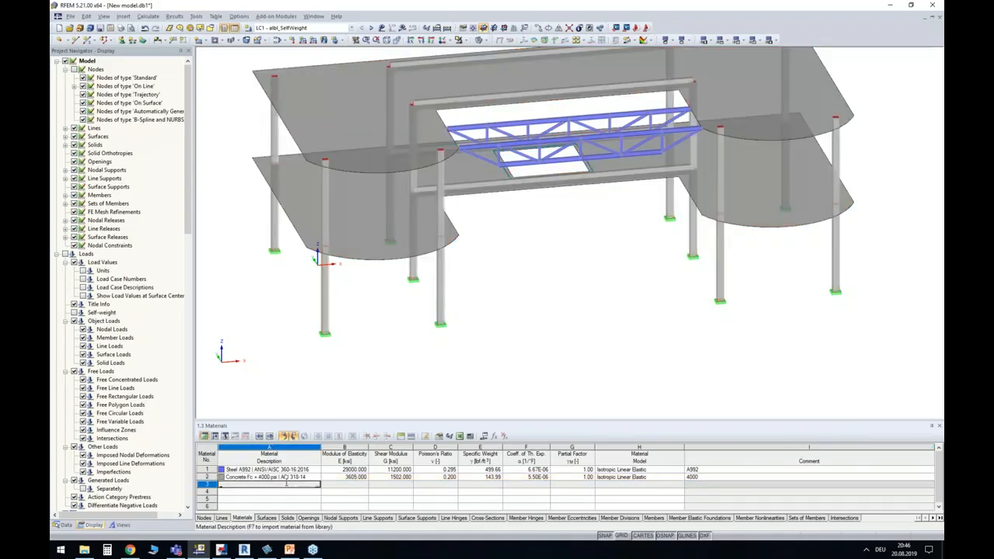
key(Tab)
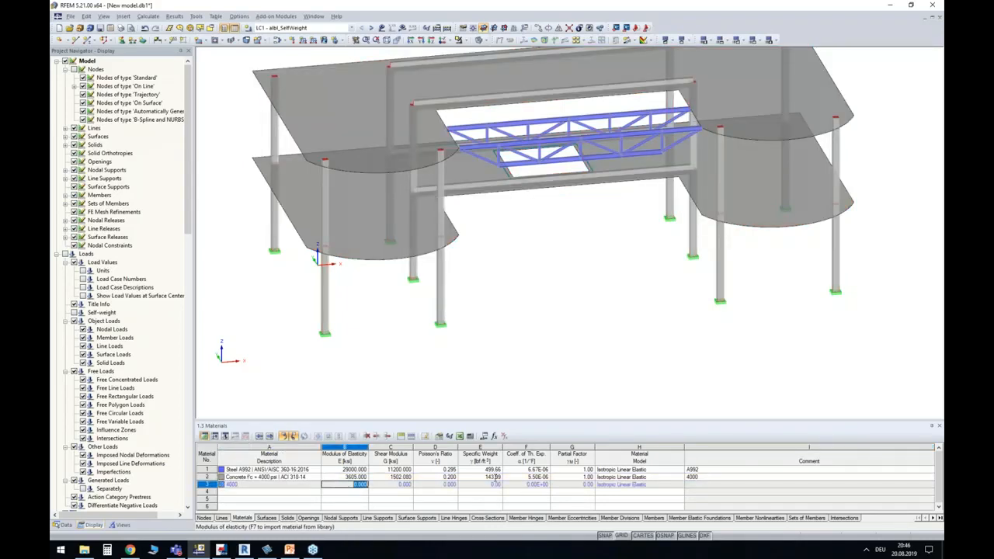
click(205, 484)
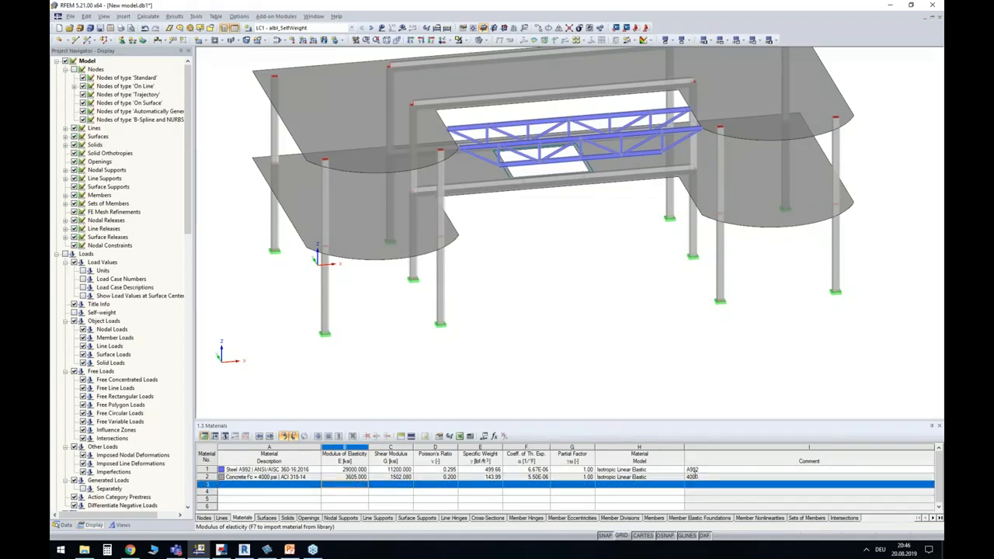
click(246, 478)
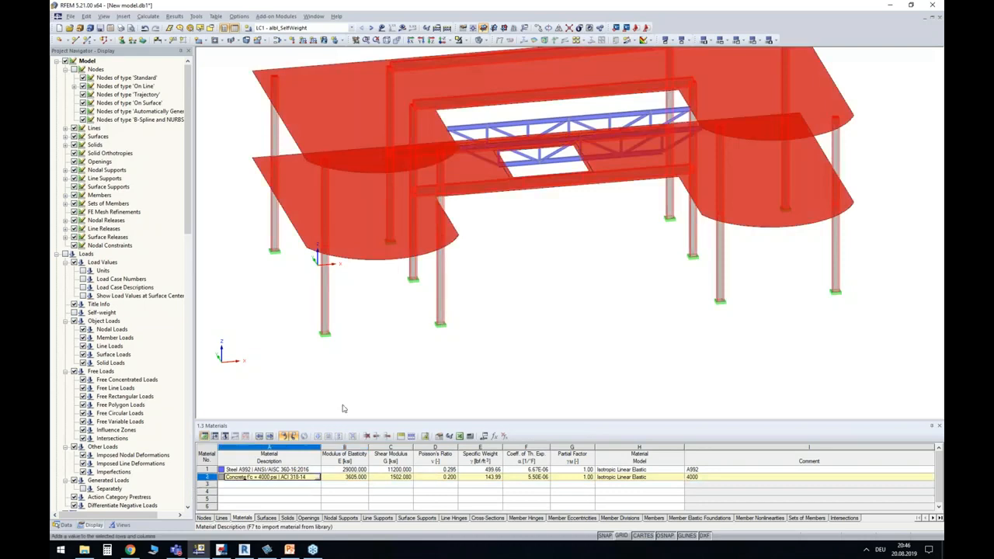
Color the model graphics by member type and compare the beam and truss members in the steel trusses.
ctrl+middle_drag(516, 294, 462, 213)
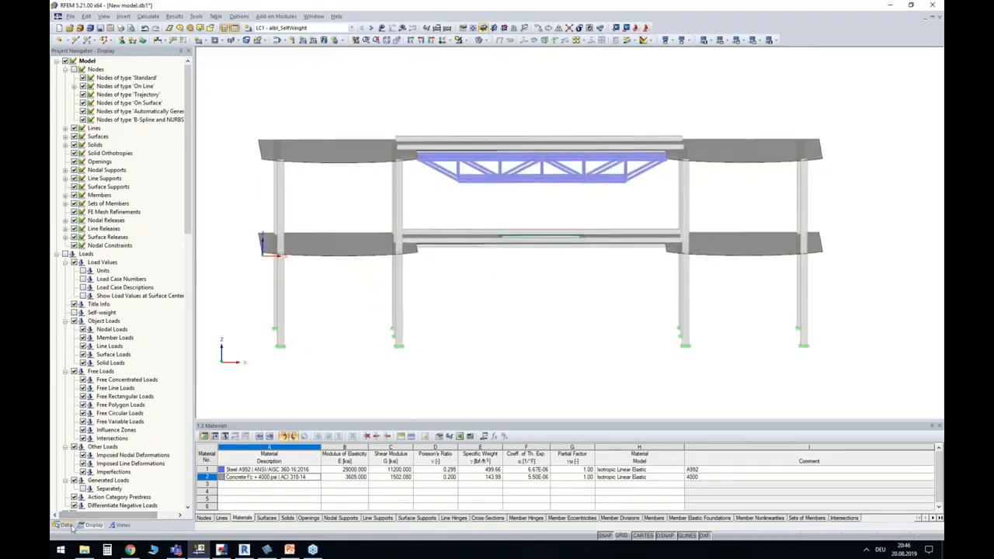
scroll(124, 437, down, 4)
scroll(124, 437, down, 15)
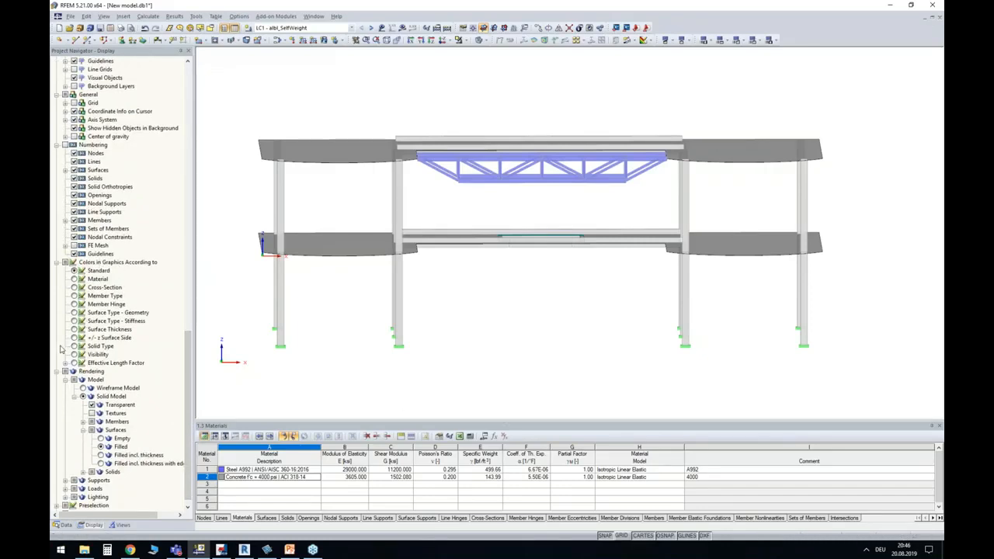
click(74, 295)
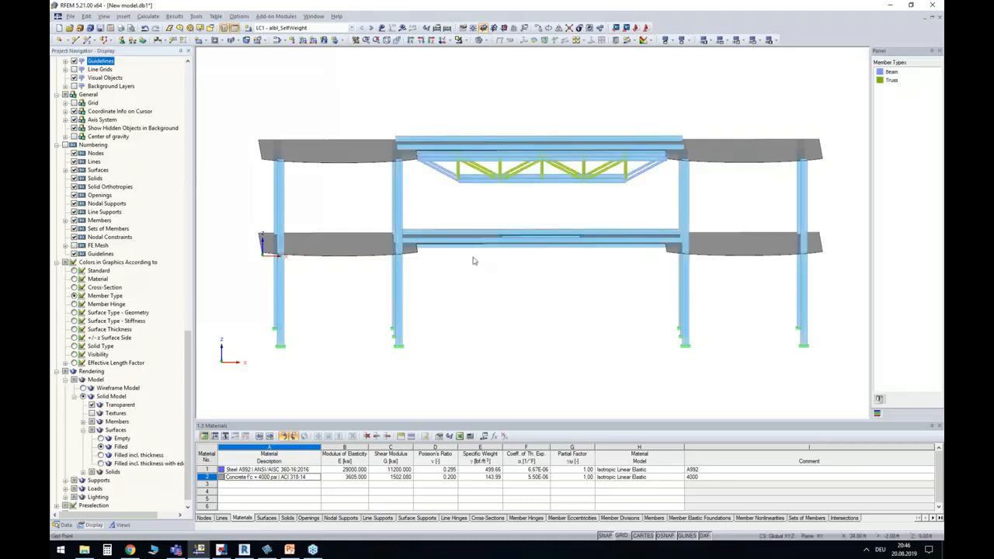
ctrl+middle_drag(474, 261, 537, 266)
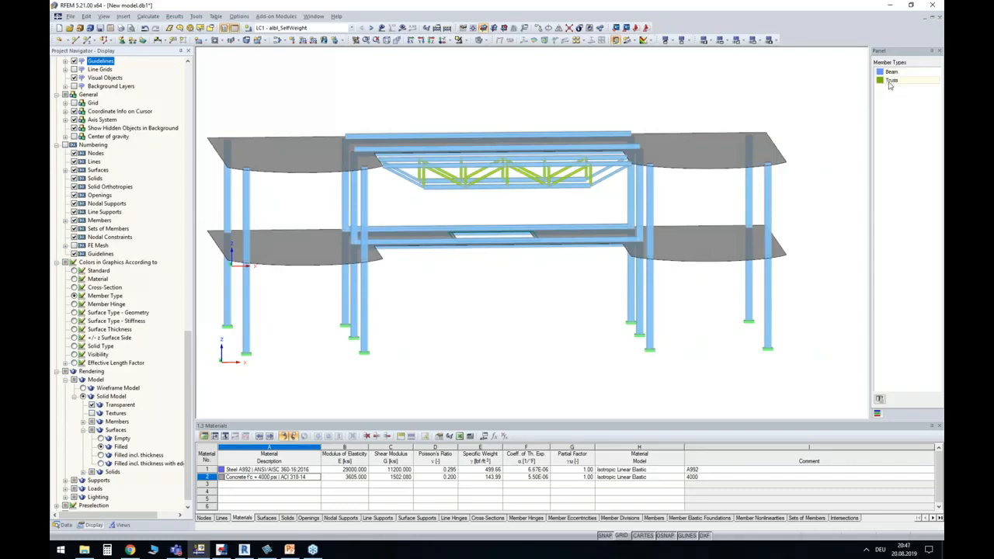
scroll(411, 193, up, 5)
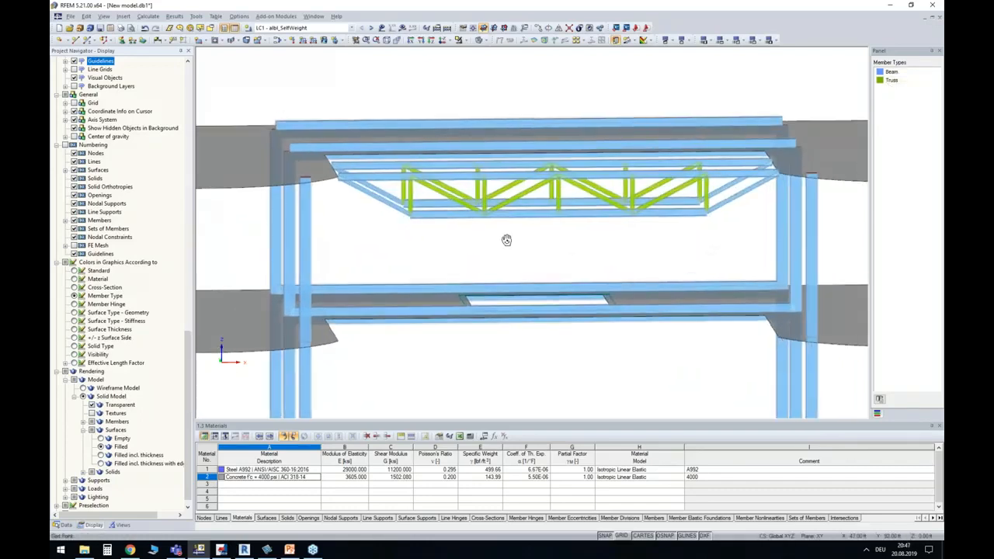
ctrl+middle_drag(507, 240, 506, 218)
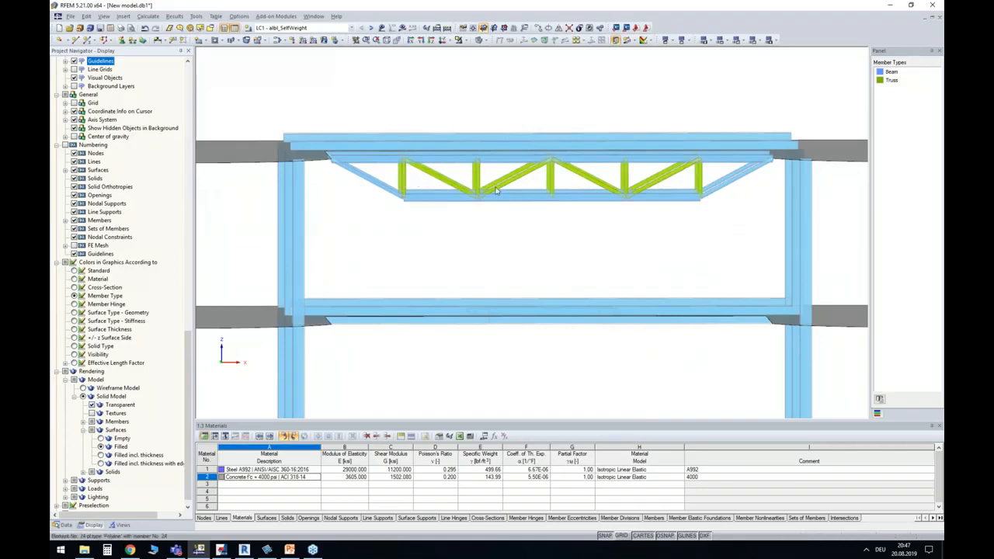
ctrl+middle_drag(519, 240, 609, 264)
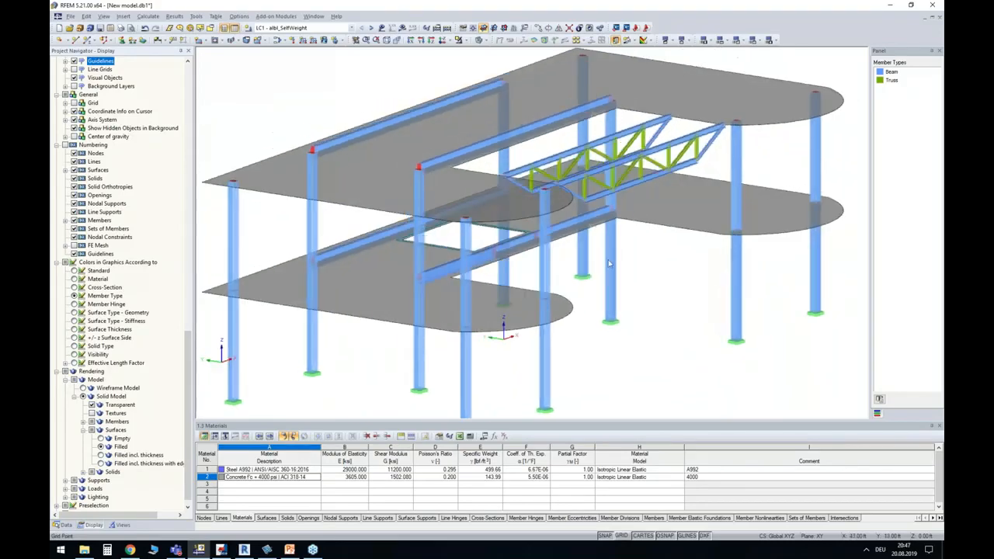
Select a concrete beam at the upper slab and examine its position relative to the slab and the column tops.
middle_drag(675, 249, 681, 295)
click(337, 179)
ctrl+middle_drag(268, 251, 401, 202)
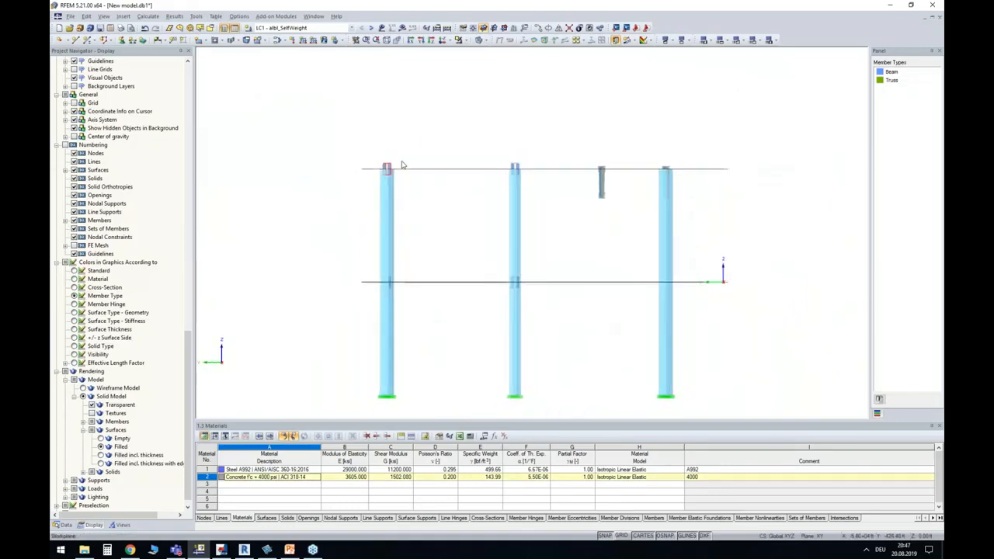
scroll(402, 164, up, 5)
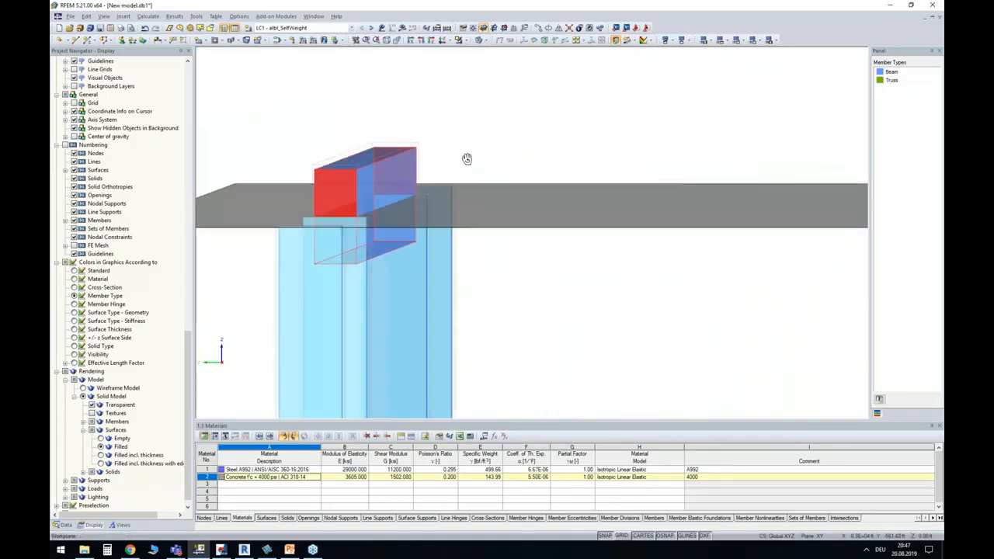
ctrl+middle_drag(467, 159, 507, 218)
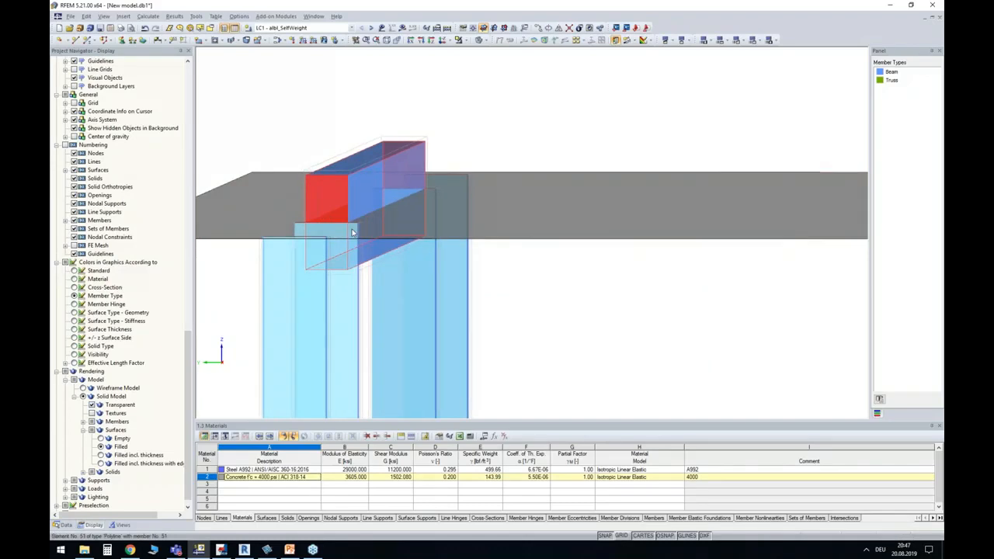
scroll(598, 329, down, 3)
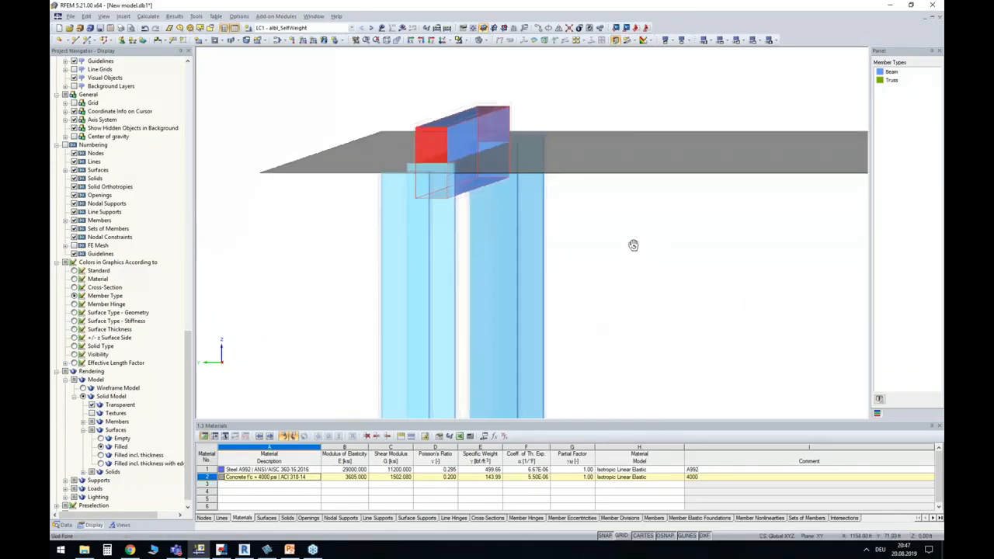
ctrl+middle_drag(634, 246, 477, 220)
scroll(665, 235, down, 1)
scroll(587, 237, down, 5)
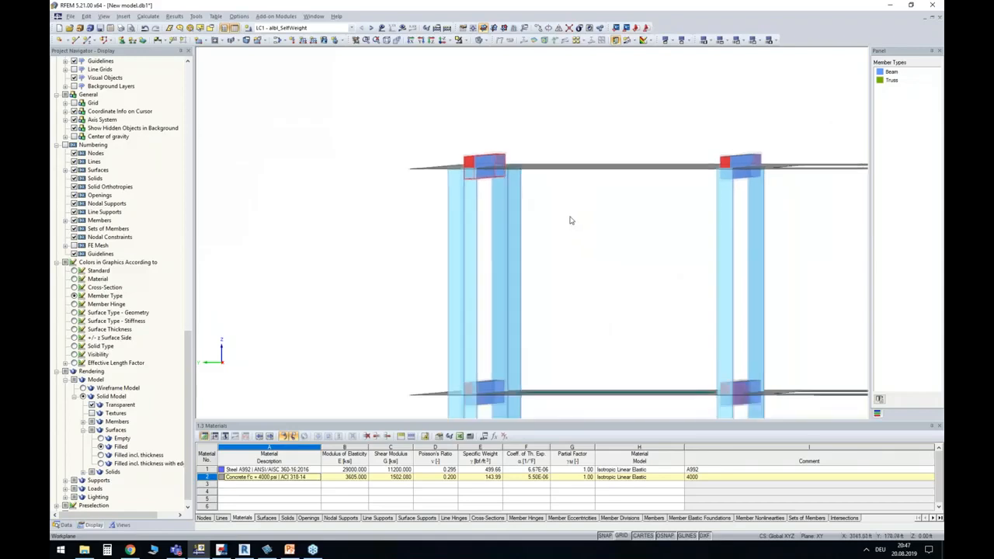
ctrl+middle_drag(566, 213, 517, 230)
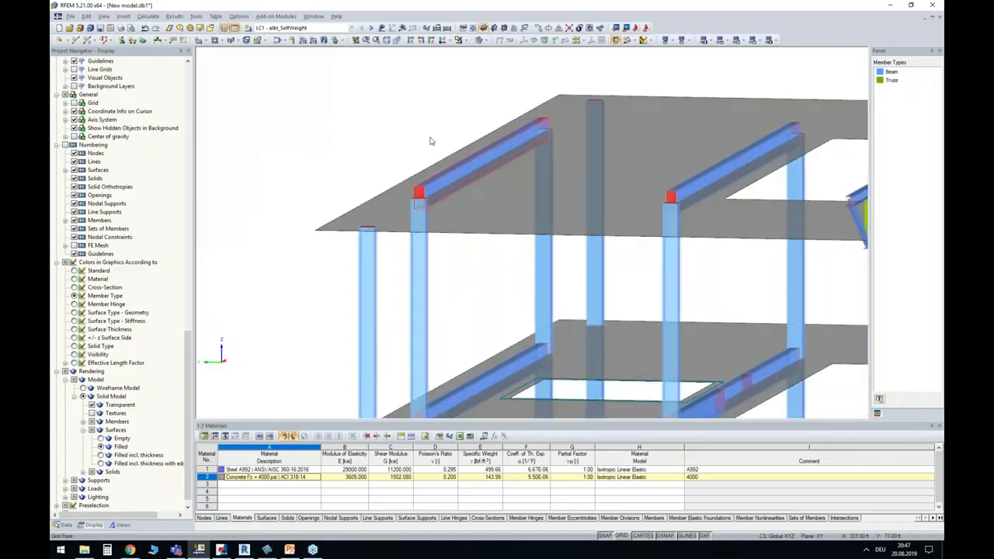
ctrl+middle_drag(432, 141, 442, 255)
Select all members with the Rectangle 8/18 concrete cross-section, open them for editing and set their member type to Rib.
click(65, 525)
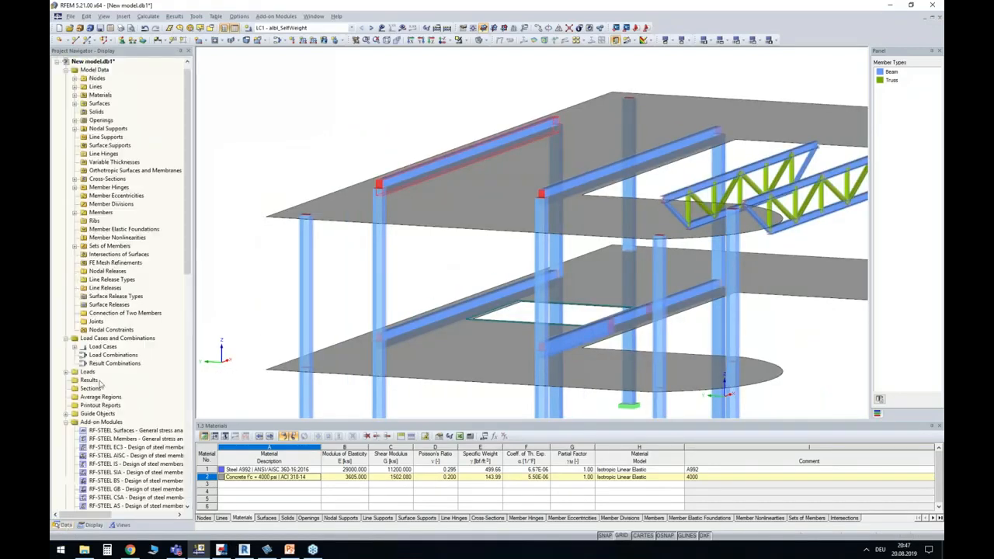
click(74, 179)
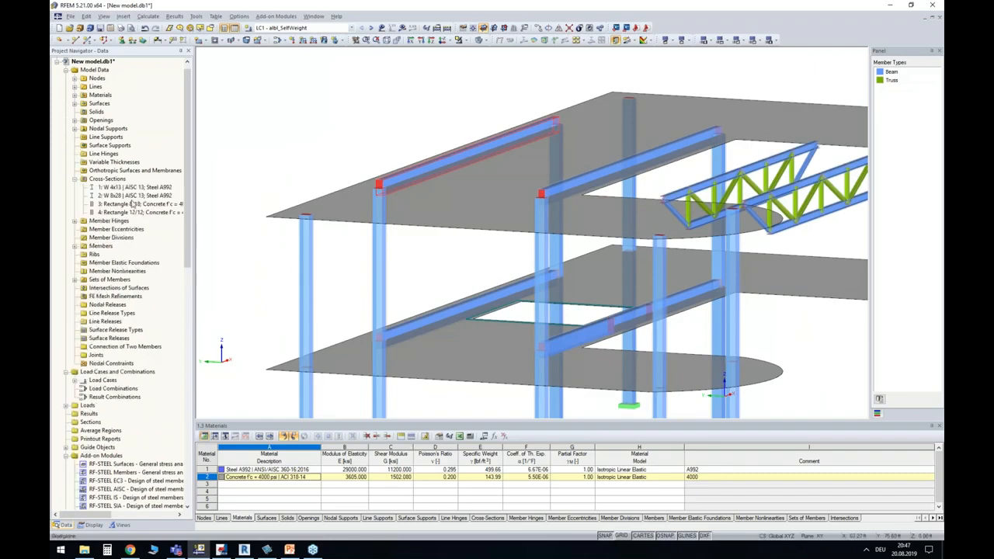
click(132, 203)
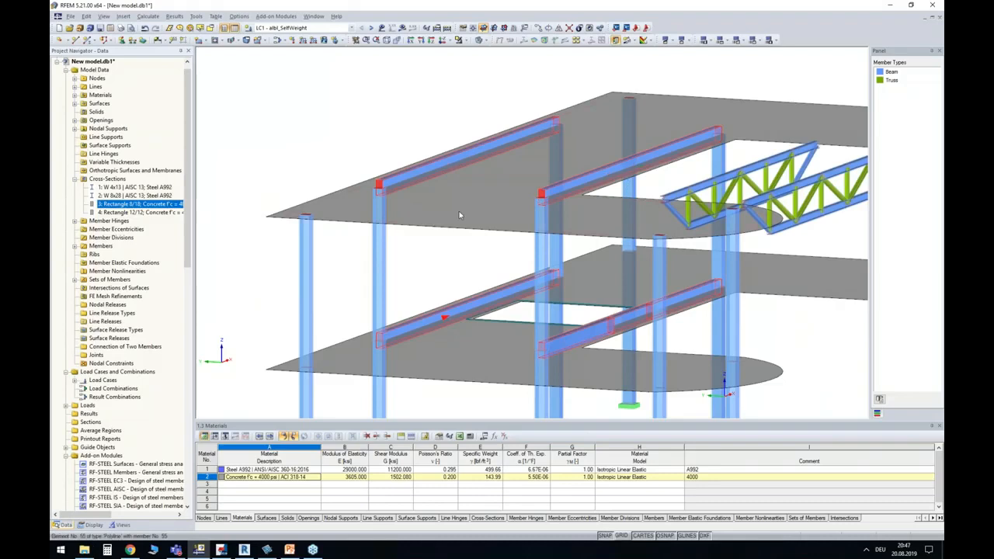
double_click(447, 169)
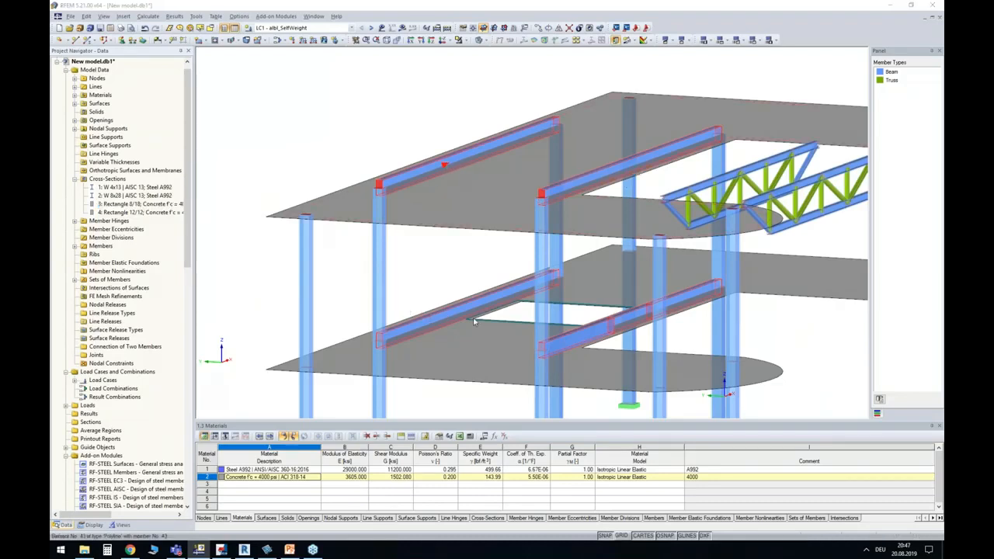
double_click(525, 277)
click(526, 193)
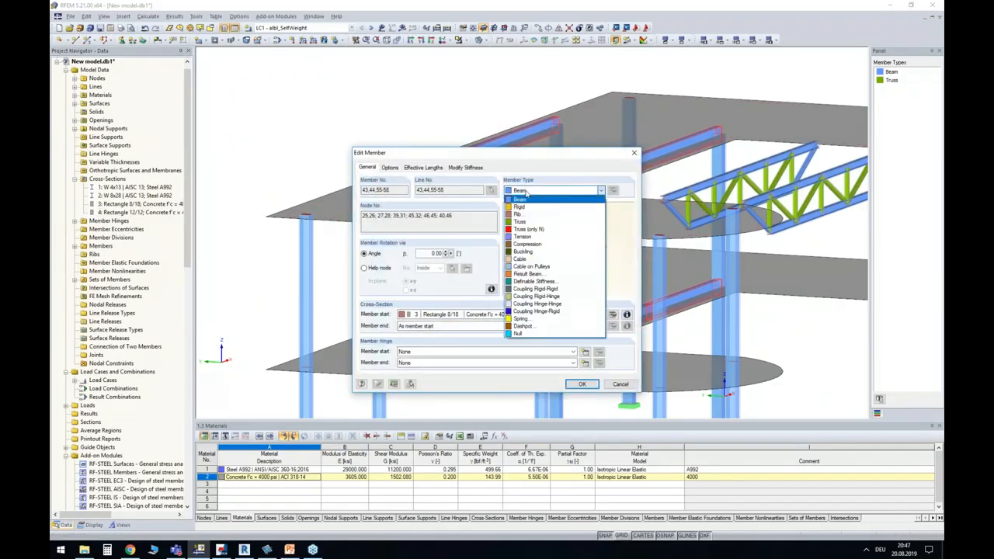
click(524, 217)
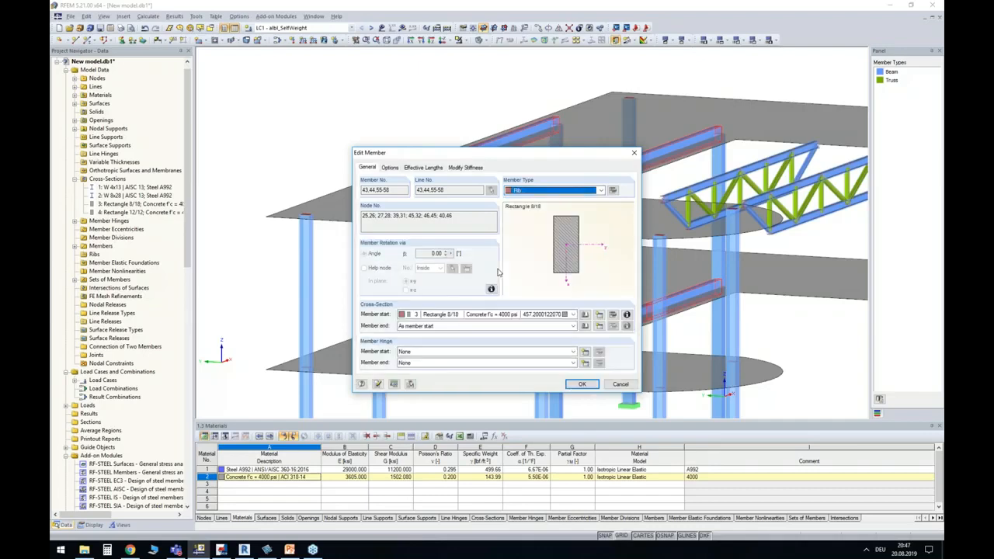
Position the ribs on the +z-side of the surface, set the integration widths on both sides to L/8 and apply the changes.
click(613, 191)
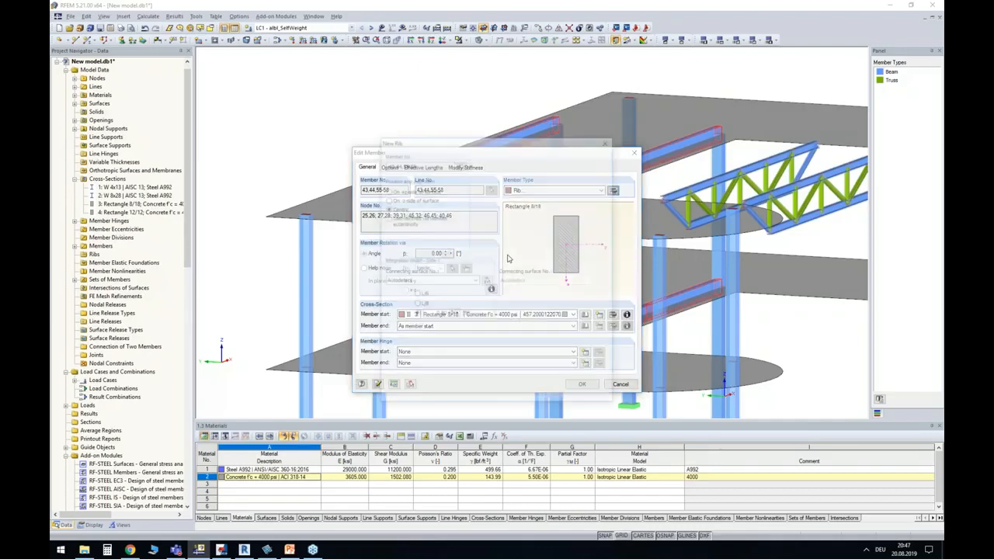
click(387, 190)
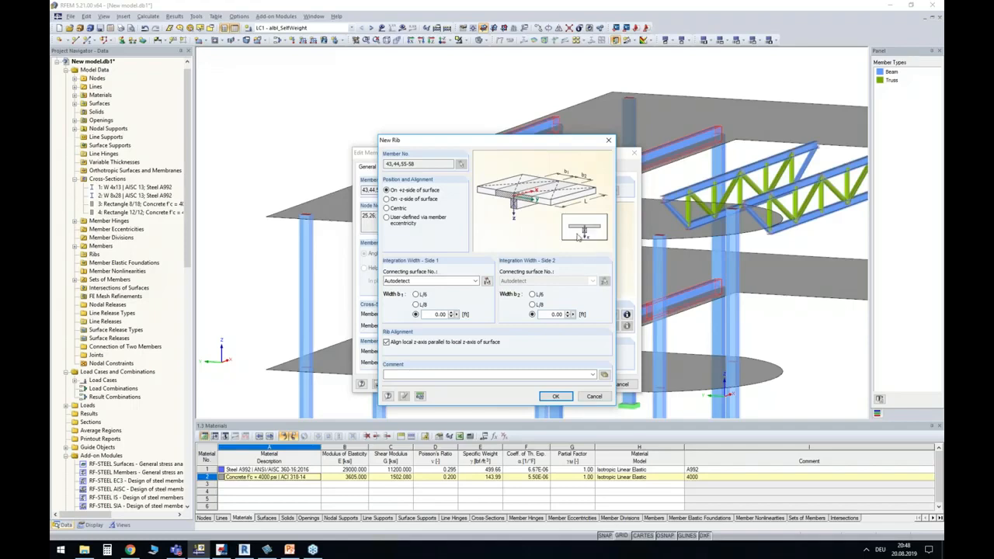
click(417, 304)
click(538, 304)
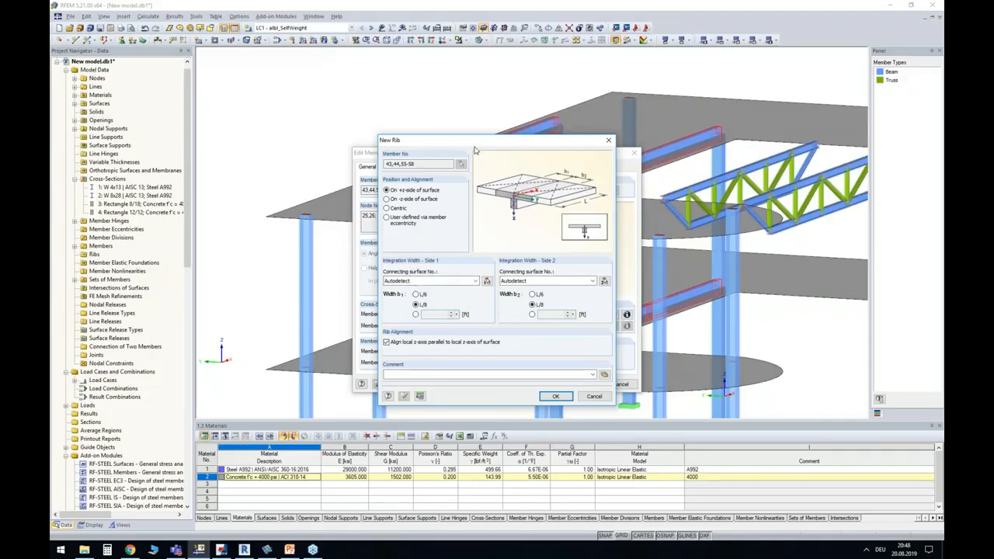
drag(476, 140, 481, 198)
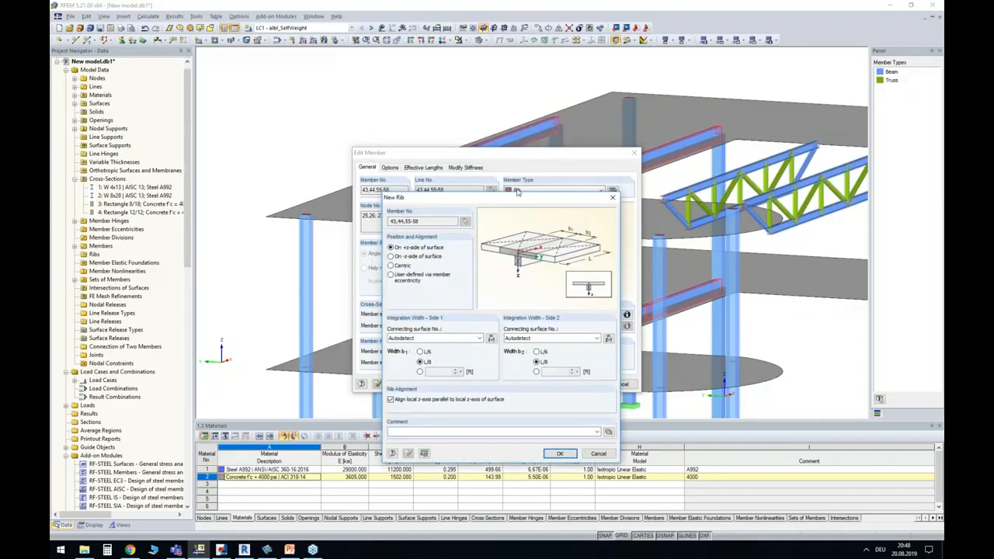
click(562, 454)
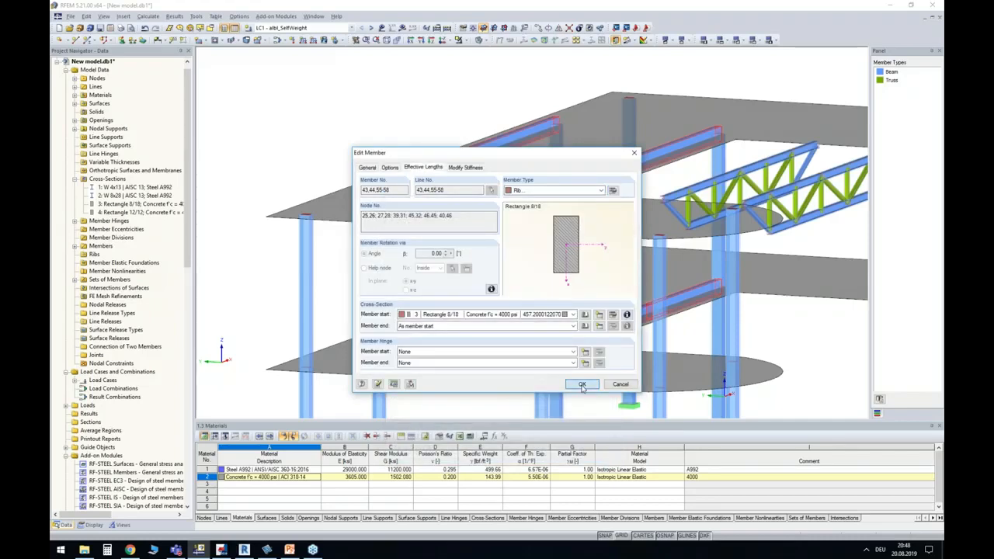
click(582, 385)
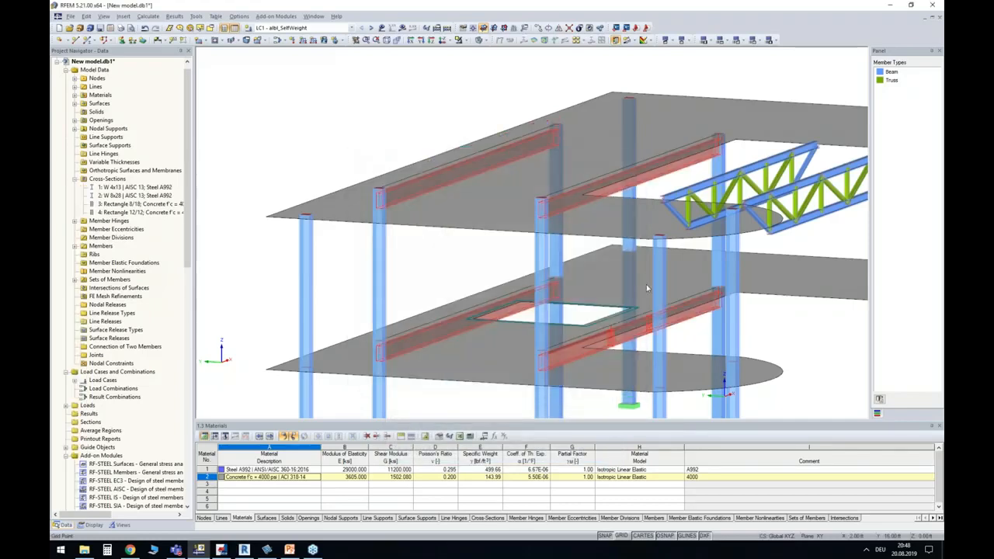
Examine the ribs under the slabs and the member connections of the steel trusses up close.
ctrl+middle_drag(766, 338, 715, 353)
ctrl+middle_drag(582, 414, 769, 372)
scroll(804, 231, up, 5)
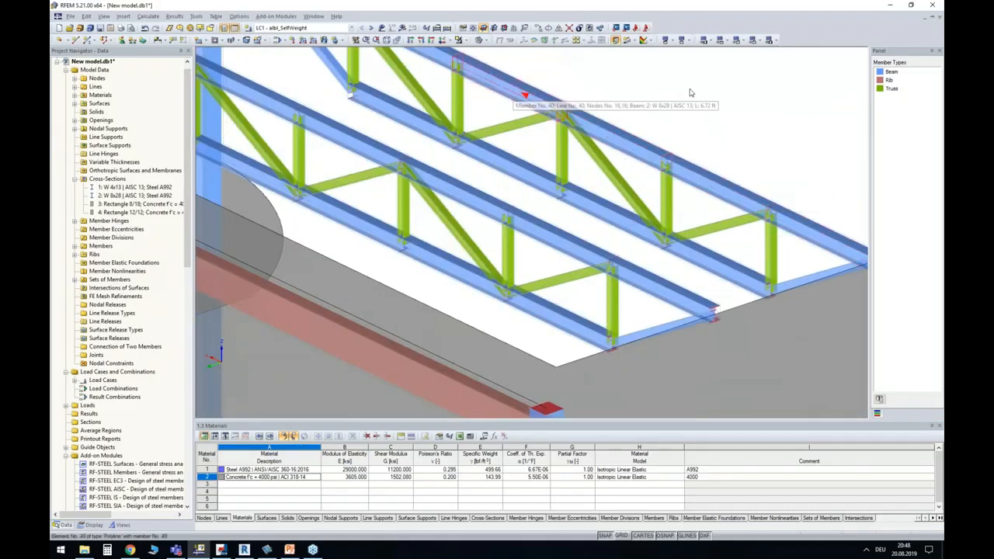
ctrl+middle_drag(723, 103, 644, 169)
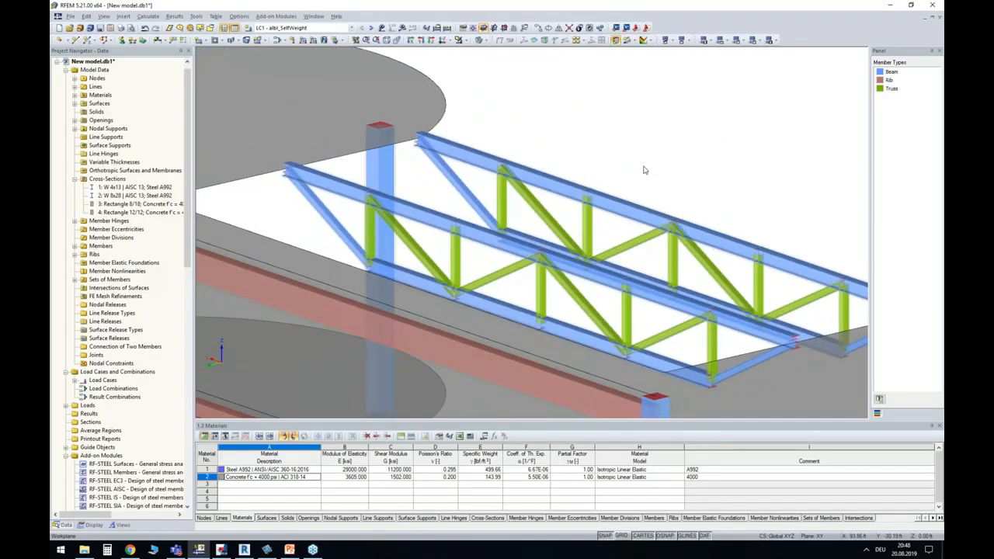
middle_drag(741, 174, 650, 169)
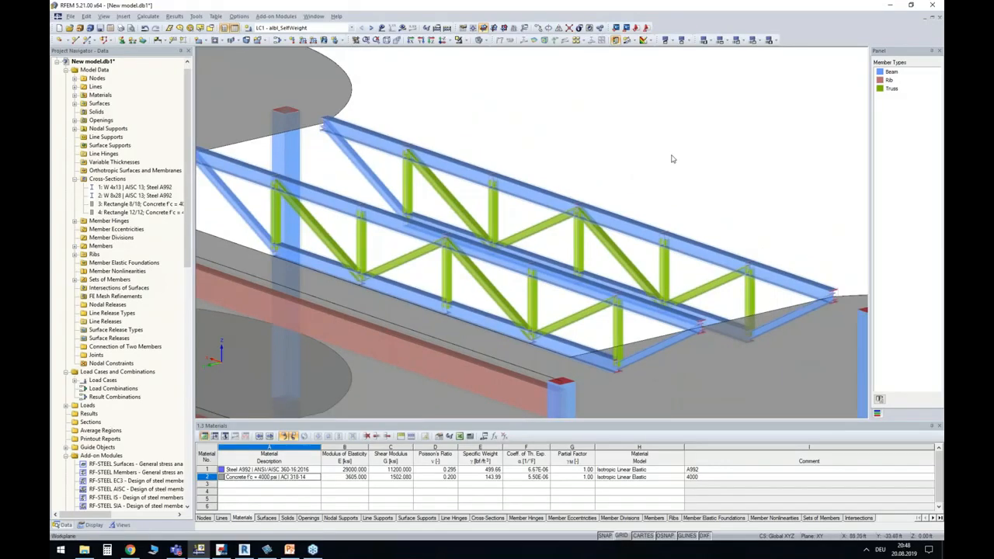
Open the set of members along the steel truss's upper chord, close it unchanged, and examine the trusses within the whole structure.
scroll(797, 230, up, 2)
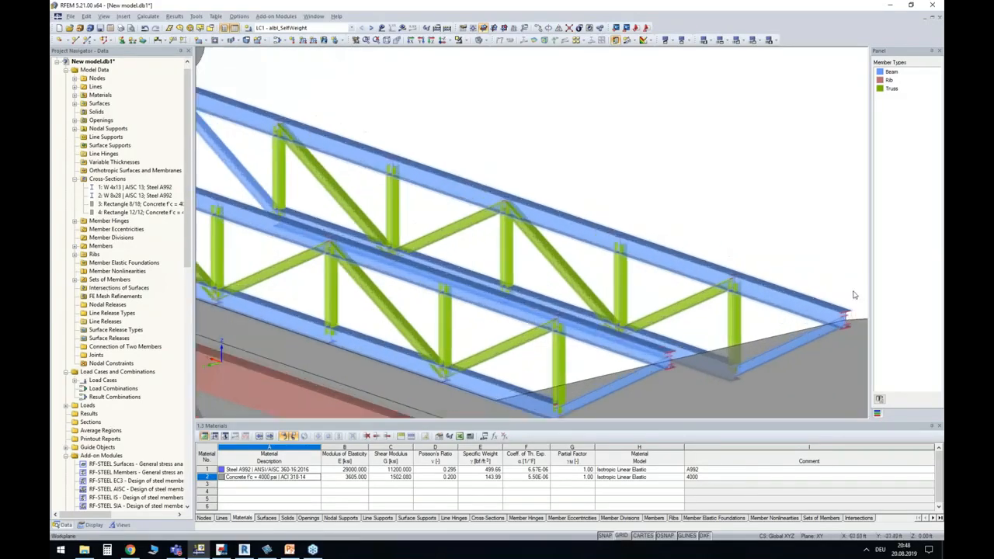
scroll(854, 295, up, 3)
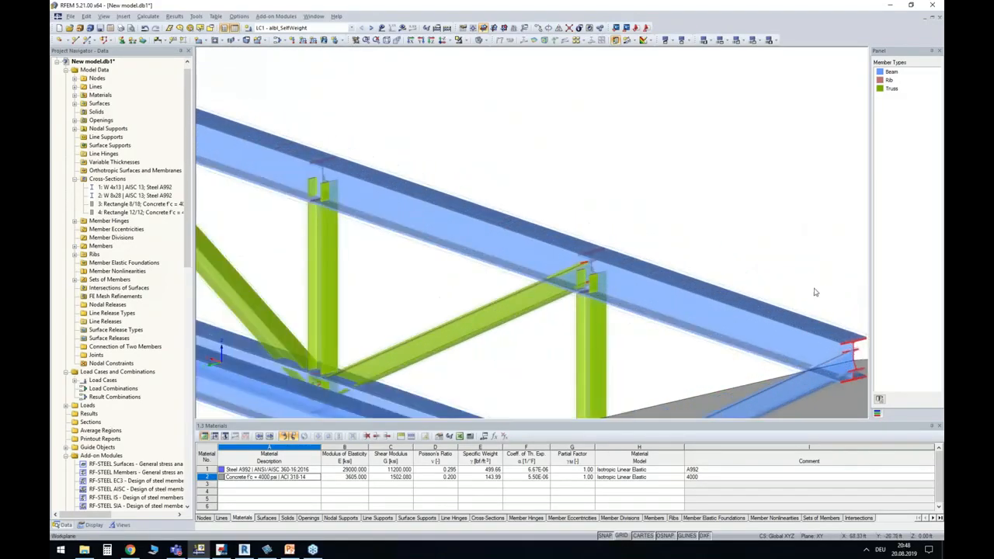
double_click(773, 304)
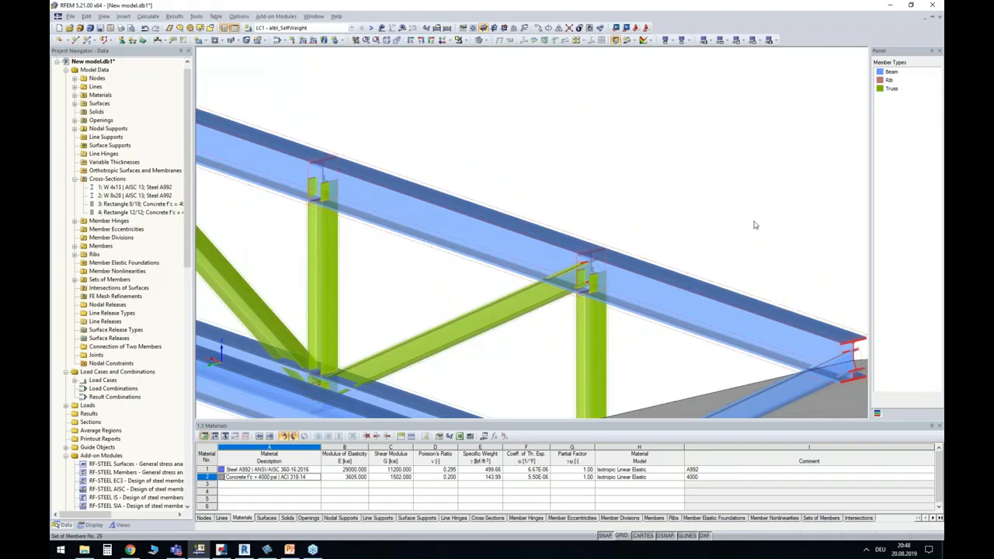
double_click(404, 295)
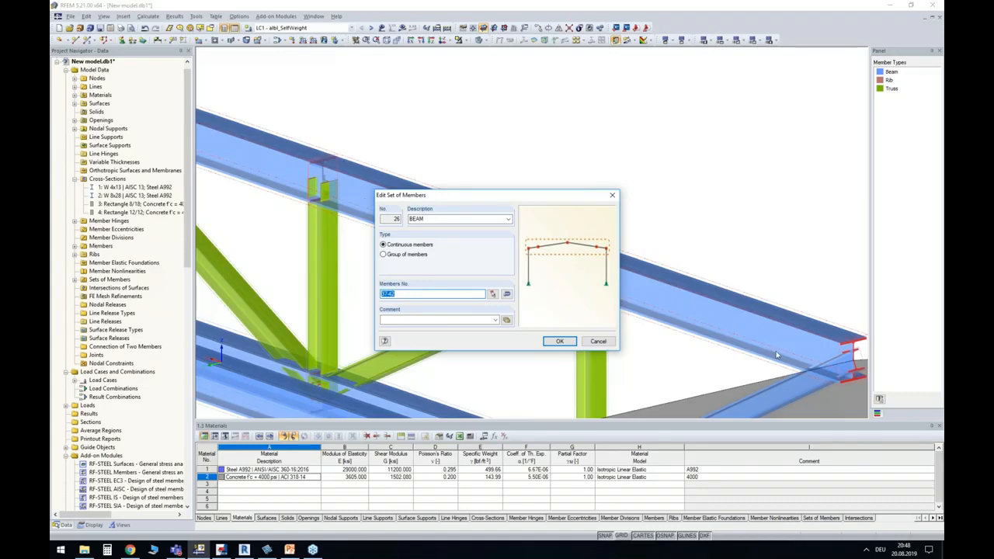
click(598, 341)
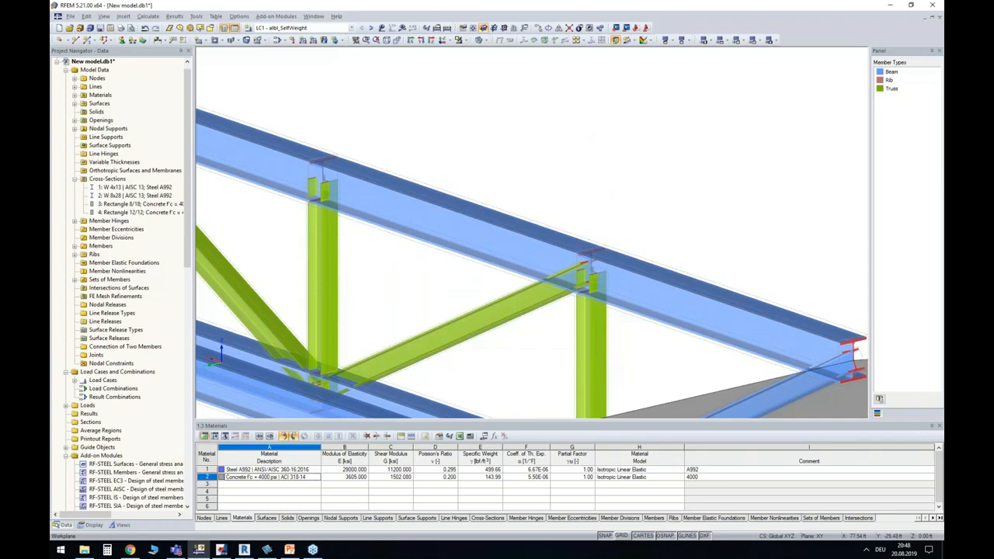
scroll(582, 135, down, 3)
scroll(587, 137, down, 4)
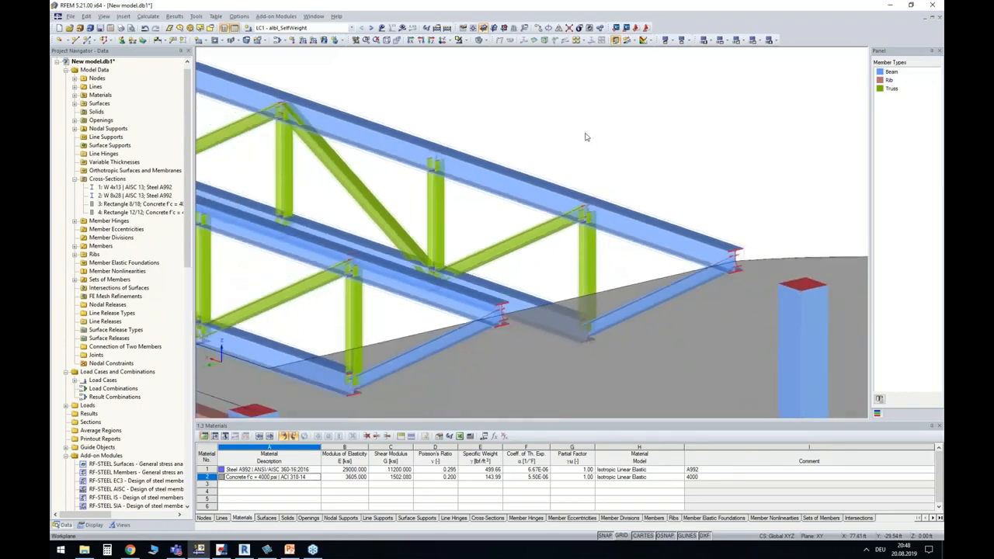
middle_drag(586, 137, 654, 198)
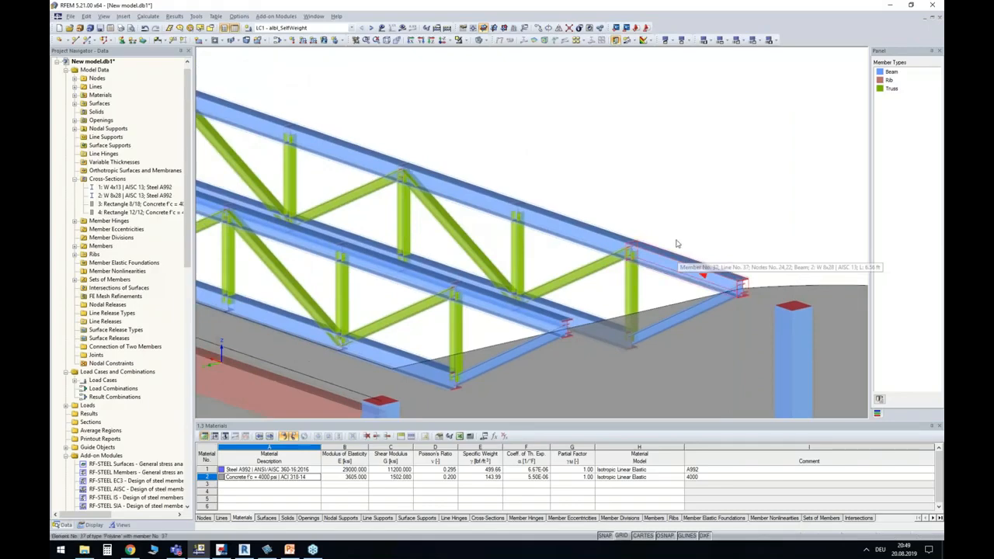
scroll(699, 186, down, 5)
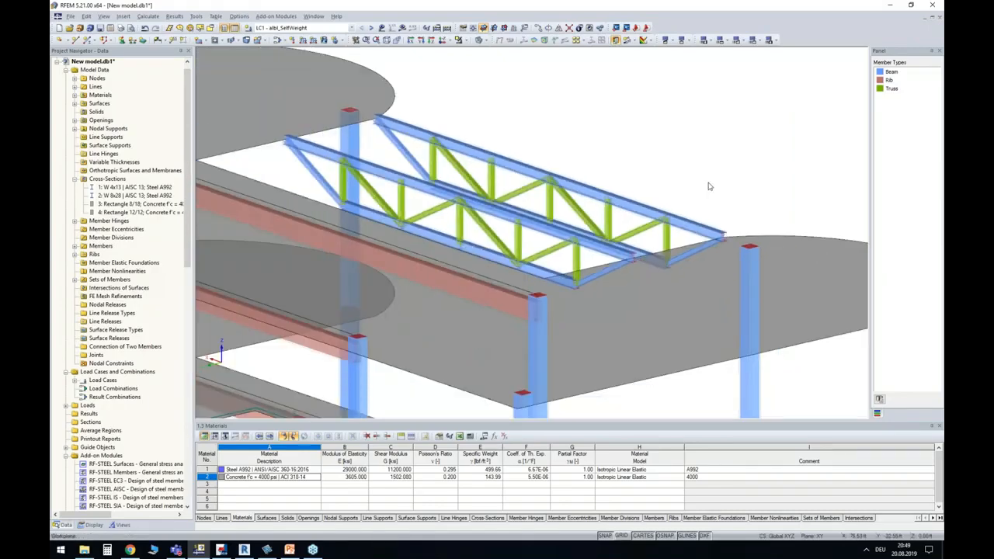
ctrl+middle_drag(771, 153, 364, 126)
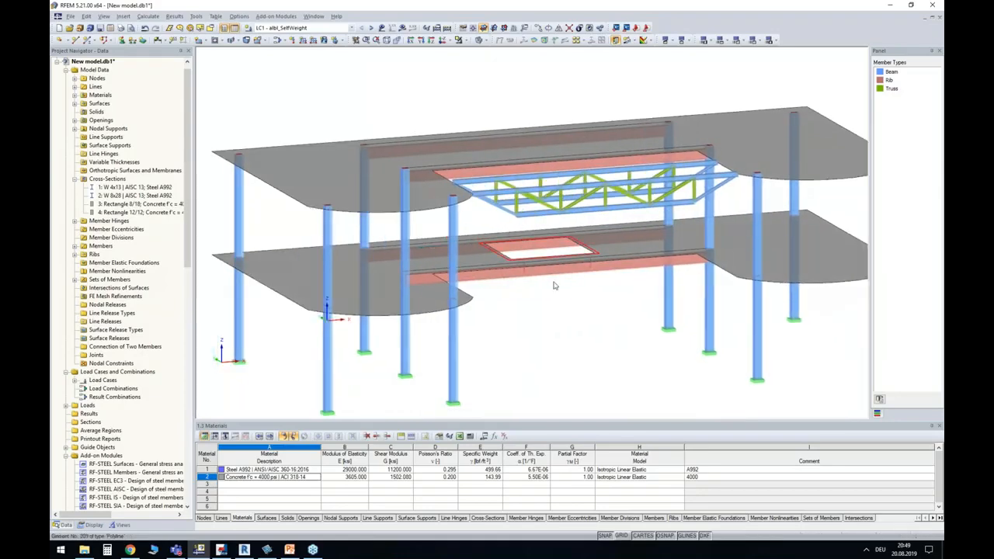
ctrl+middle_drag(534, 295, 578, 320)
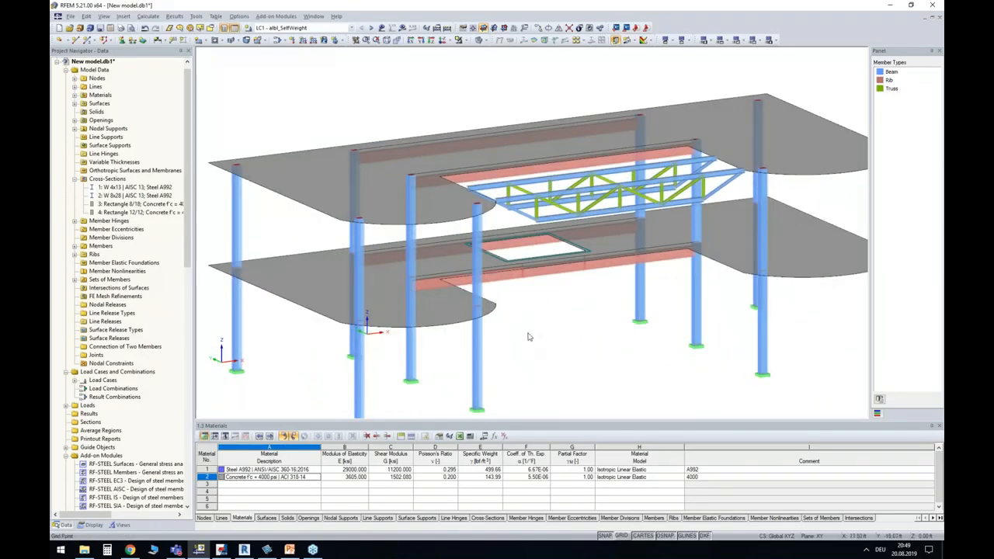
Delete the load case LC1 albl_SelfWeight and activate self-weight in LC2 DL with a factor of -1 in the Z direction.
click(309, 28)
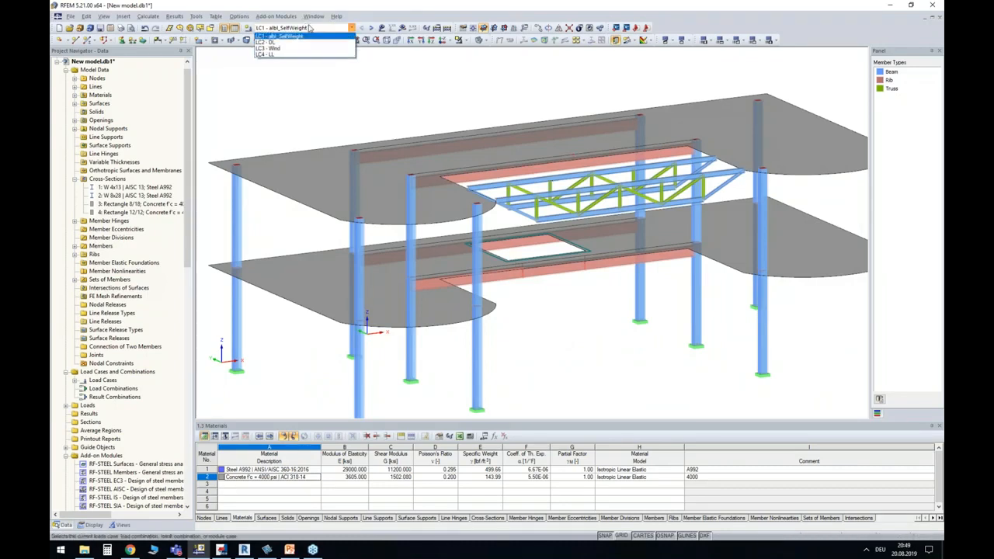
click(279, 36)
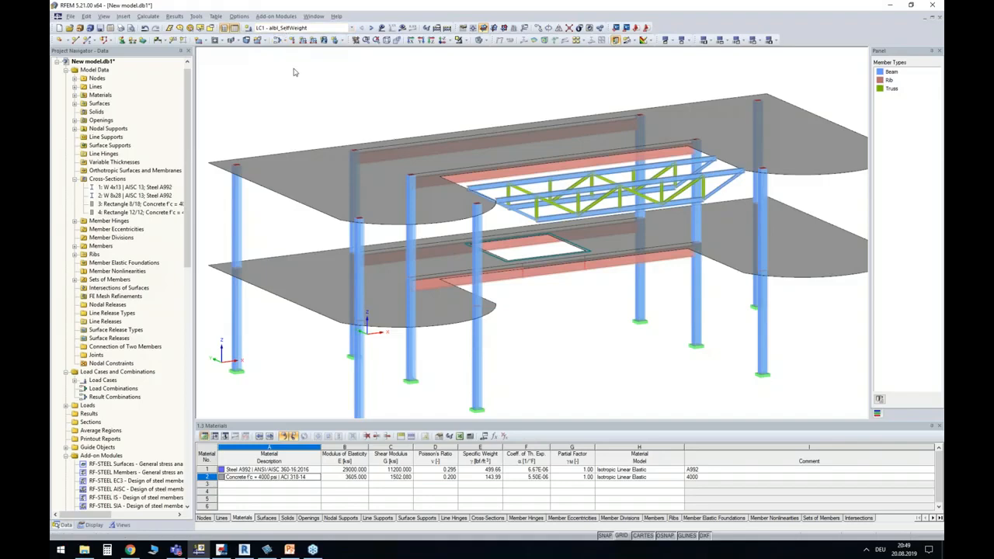
click(75, 380)
right_click(107, 388)
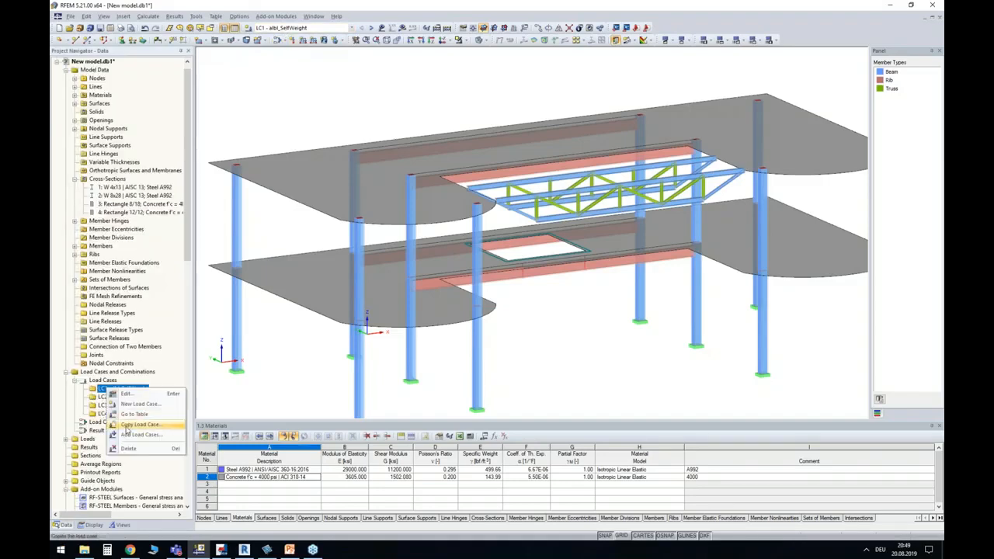
click(107, 396)
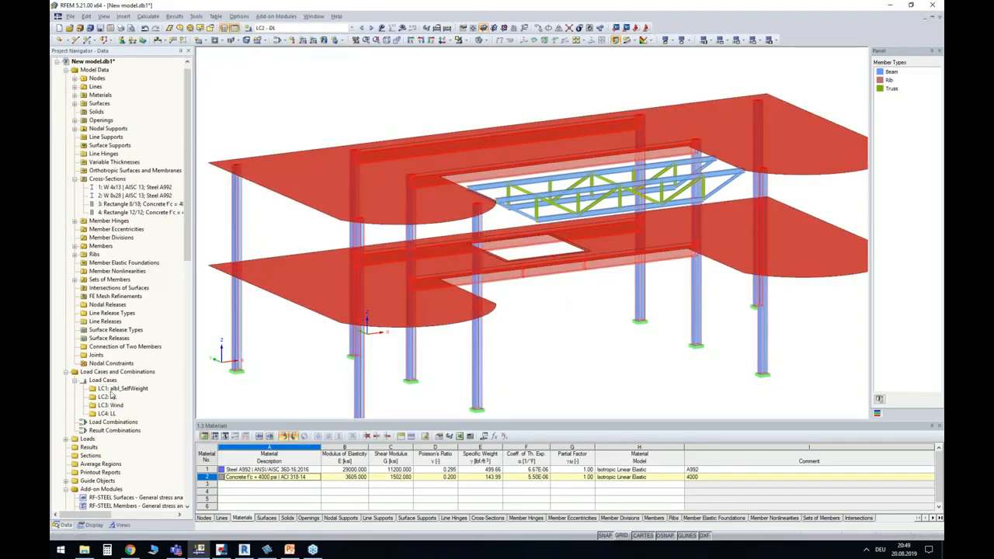
right_click(111, 390)
click(124, 399)
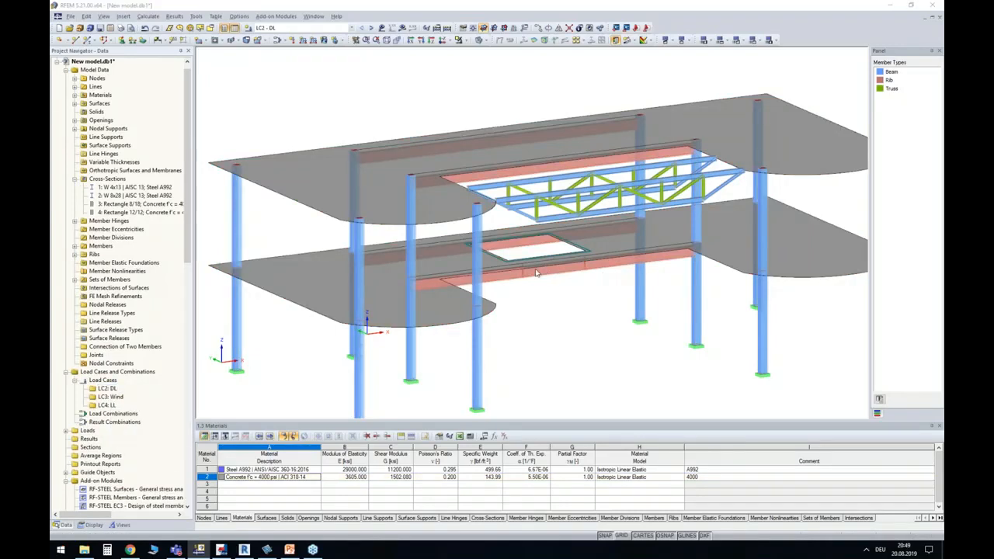
drag(434, 255, 458, 255)
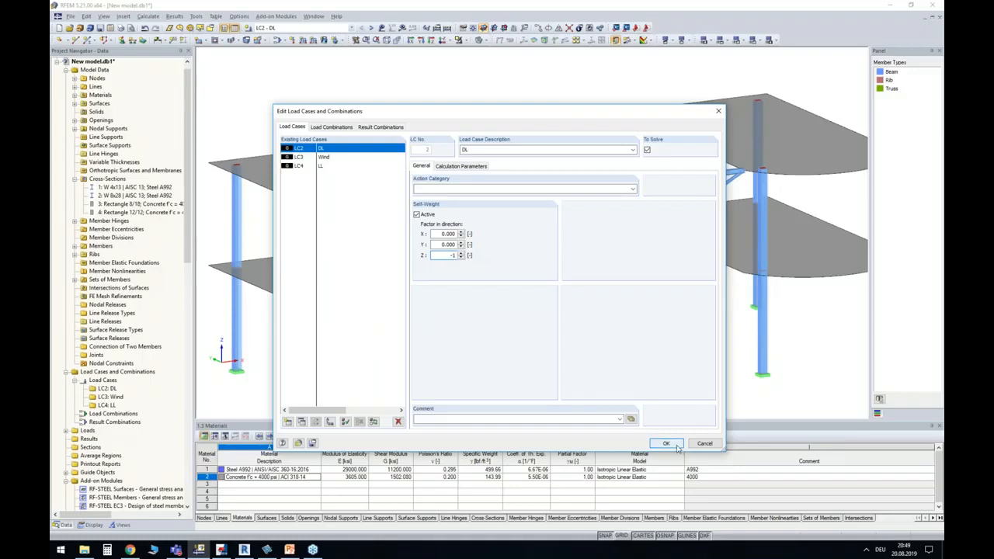
click(676, 447)
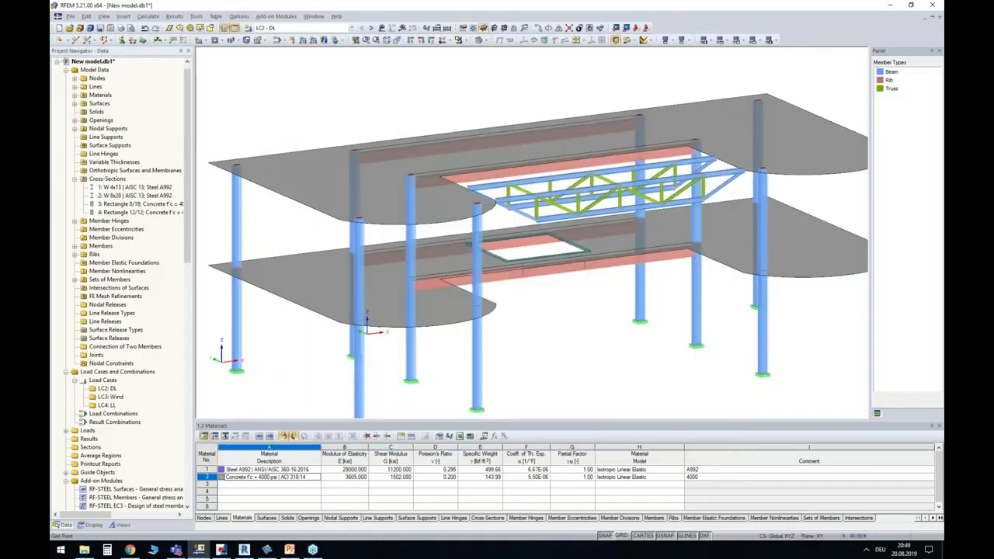
Calculate load case LC2 DL and view the global deformations of the slabs.
middle_drag(614, 315, 585, 277)
scroll(597, 284, down, 2)
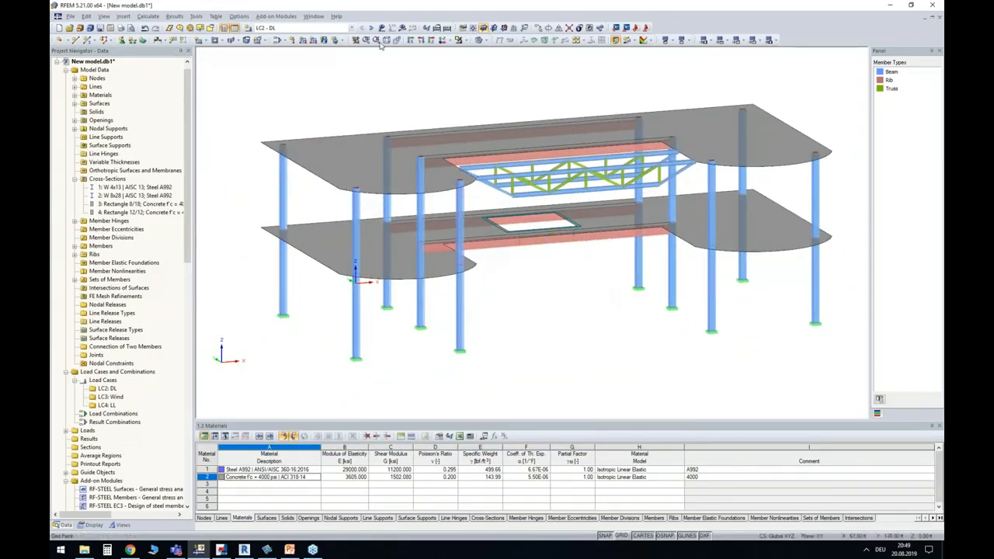
click(402, 28)
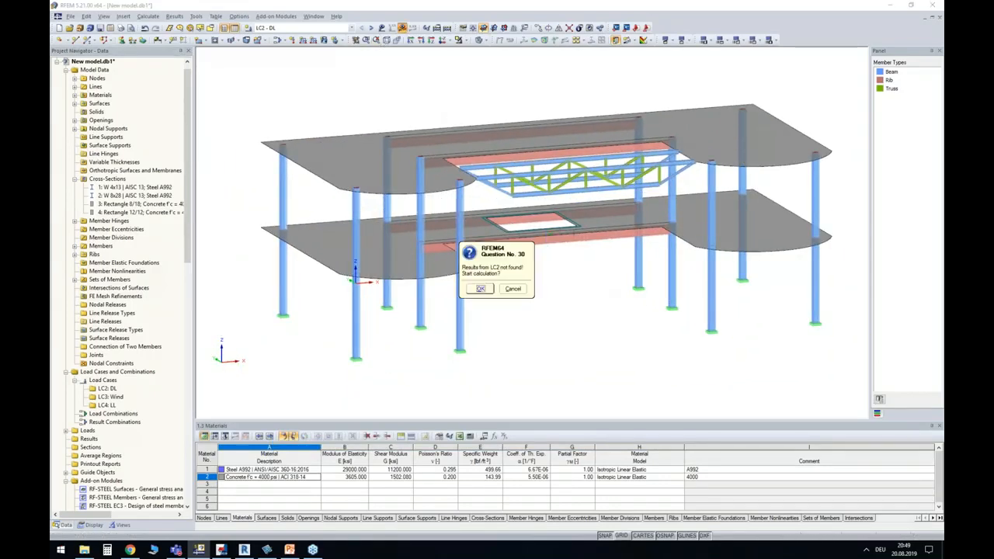
click(480, 290)
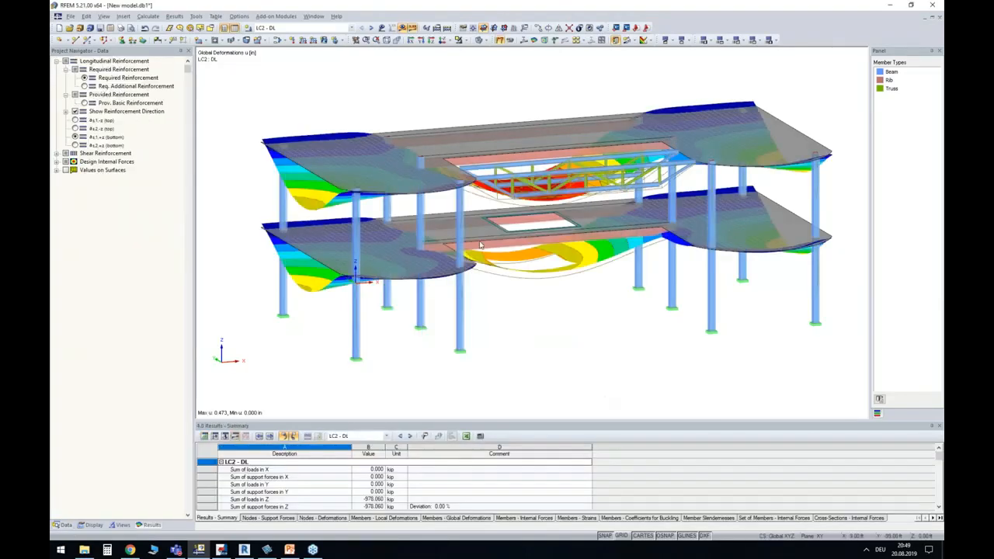
ctrl+middle_drag(486, 310, 527, 312)
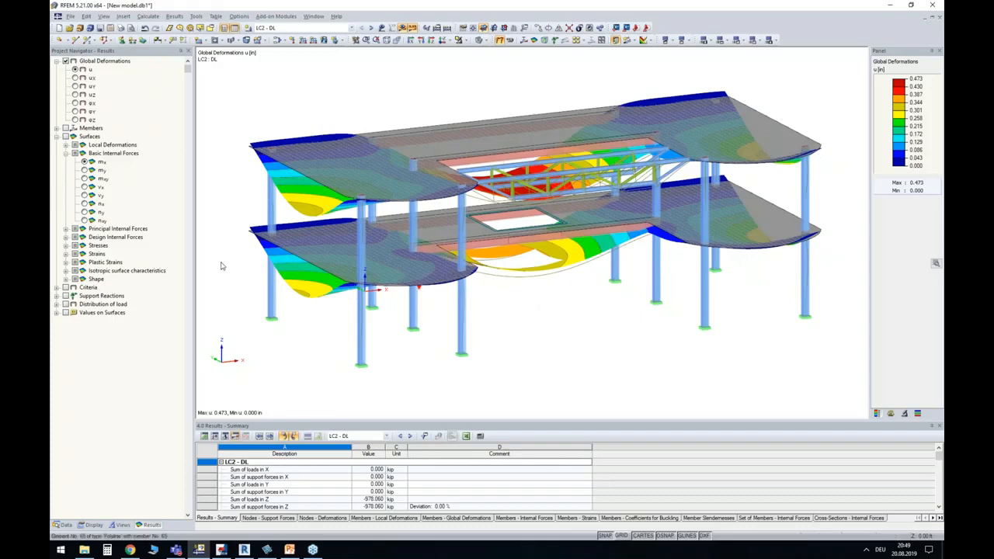
Display the surface moments m-x together with the member axial forces N and examine them across the structure.
click(86, 162)
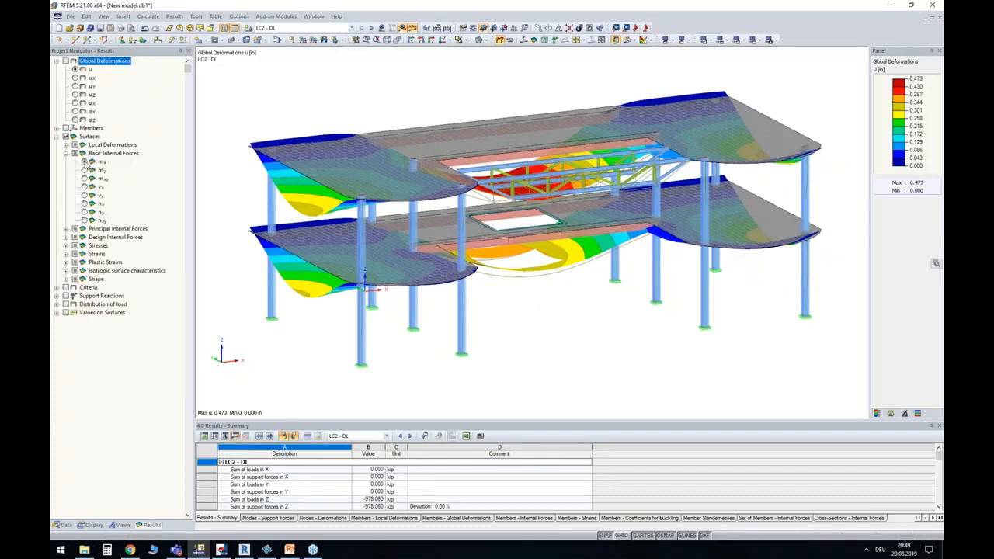
click(56, 128)
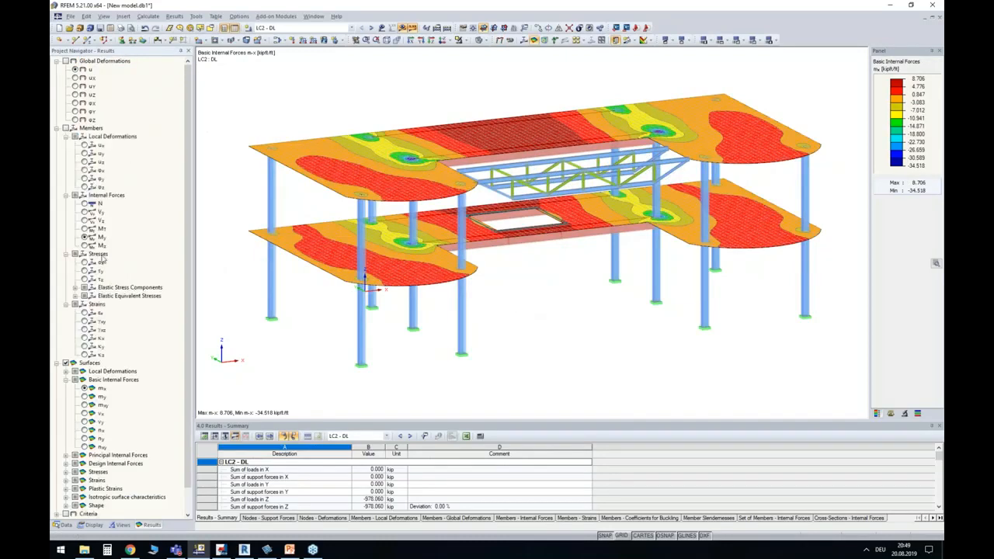
click(84, 203)
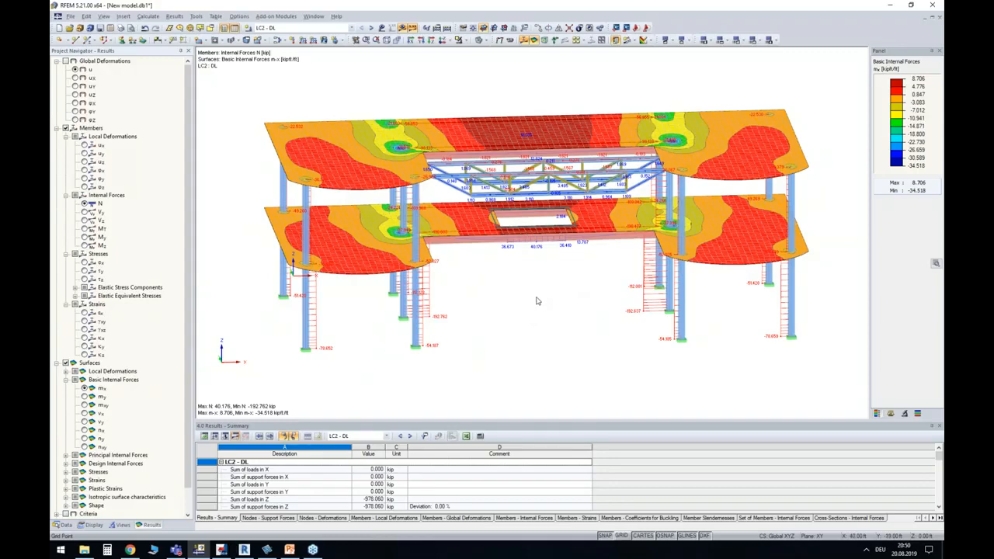
ctrl+middle_drag(535, 301, 609, 299)
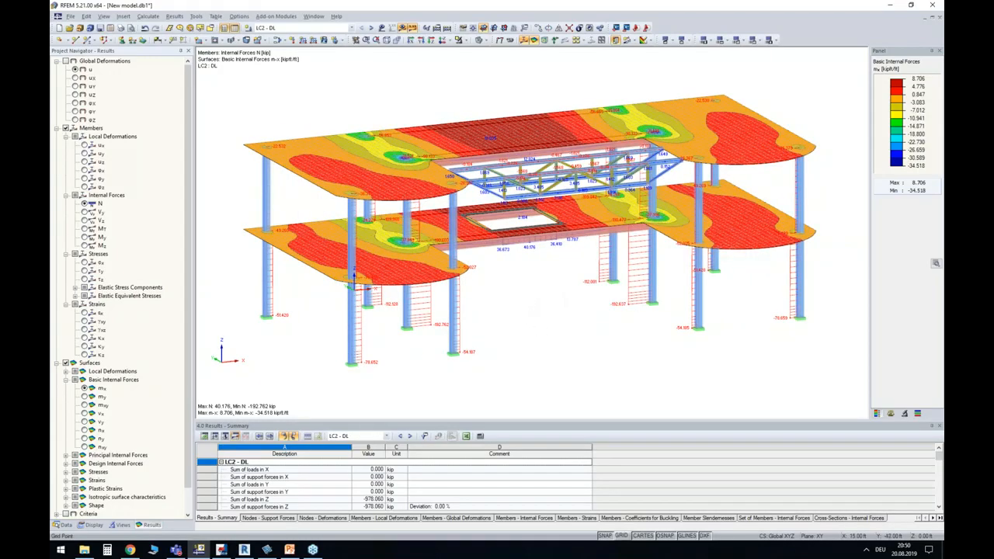
ctrl+middle_drag(536, 307, 545, 324)
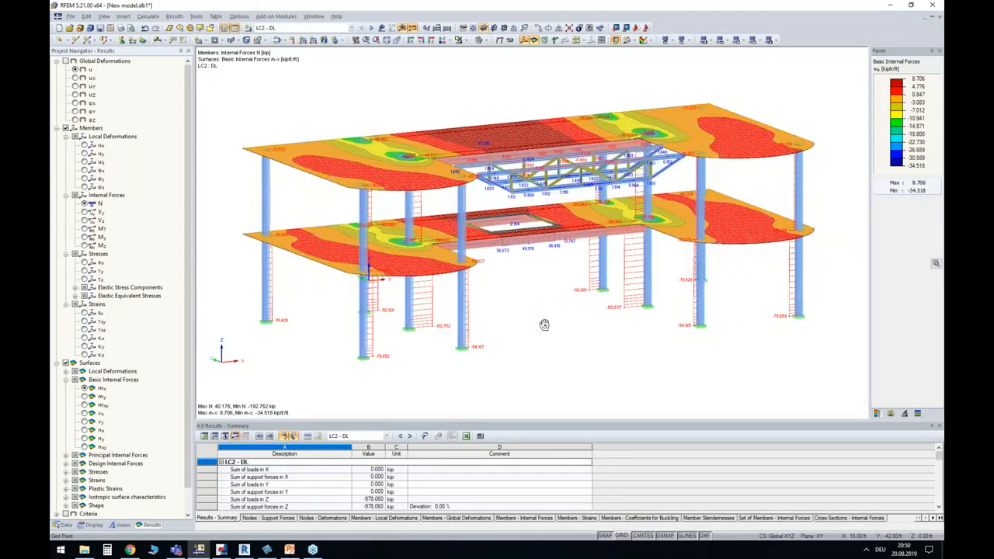
Hide the results and set the constant thickness of the lower floor slab to 14 in.
click(403, 28)
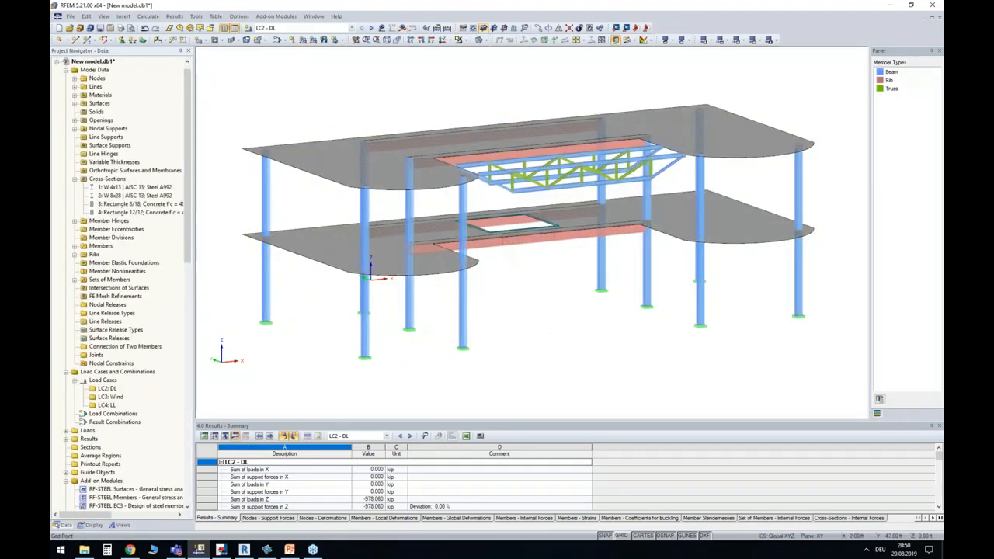
ctrl+middle_drag(371, 266, 351, 270)
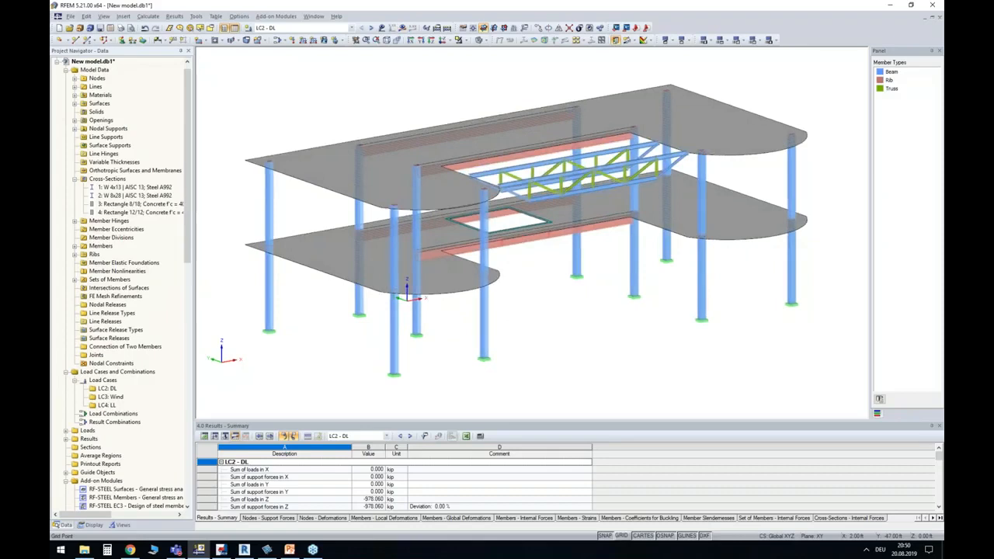
double_click(395, 276)
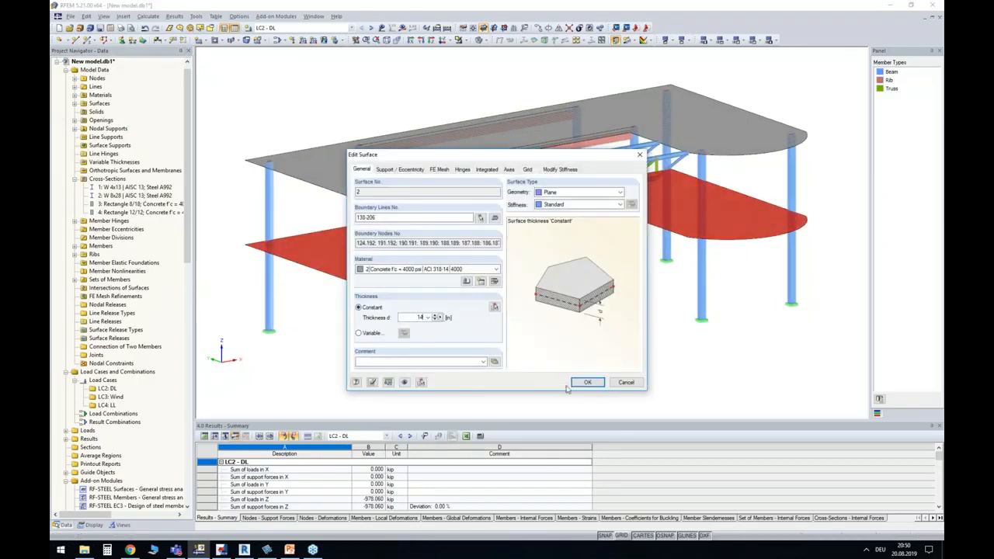
click(588, 382)
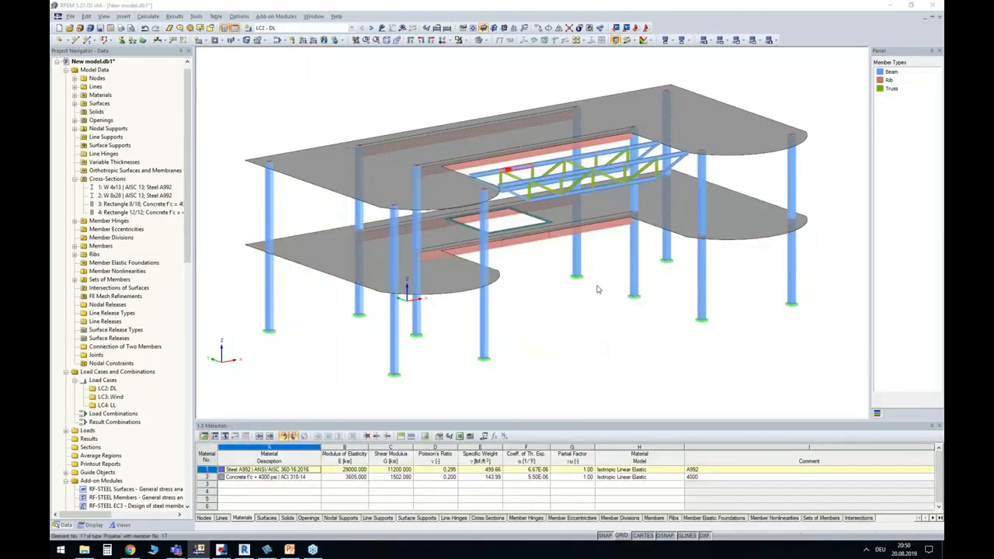
Change the cross-section of the steel truss's W 8x28 beam to W 8x31 from AISC 13.
double_click(595, 330)
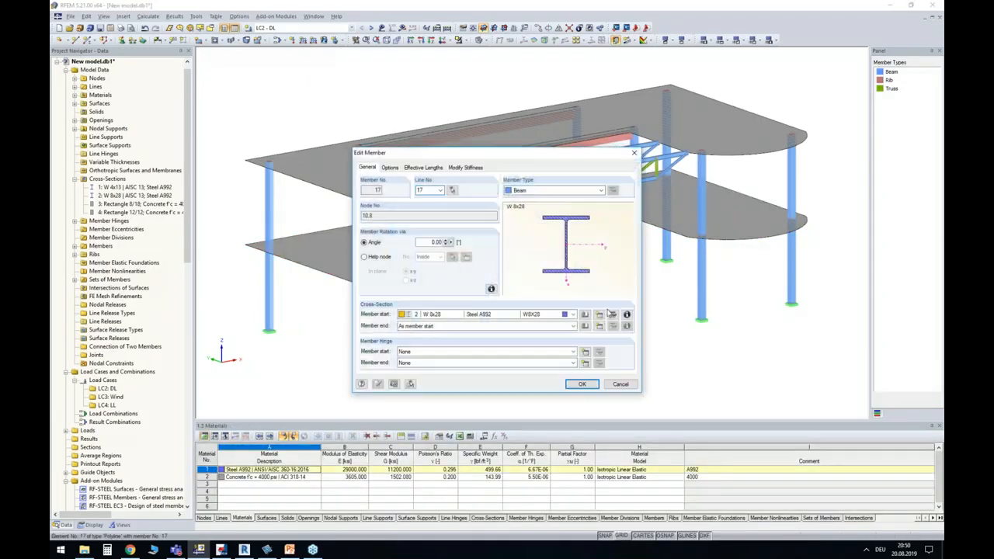
click(612, 314)
drag(410, 162, 418, 161)
text(31 | AISC 13)
click(607, 398)
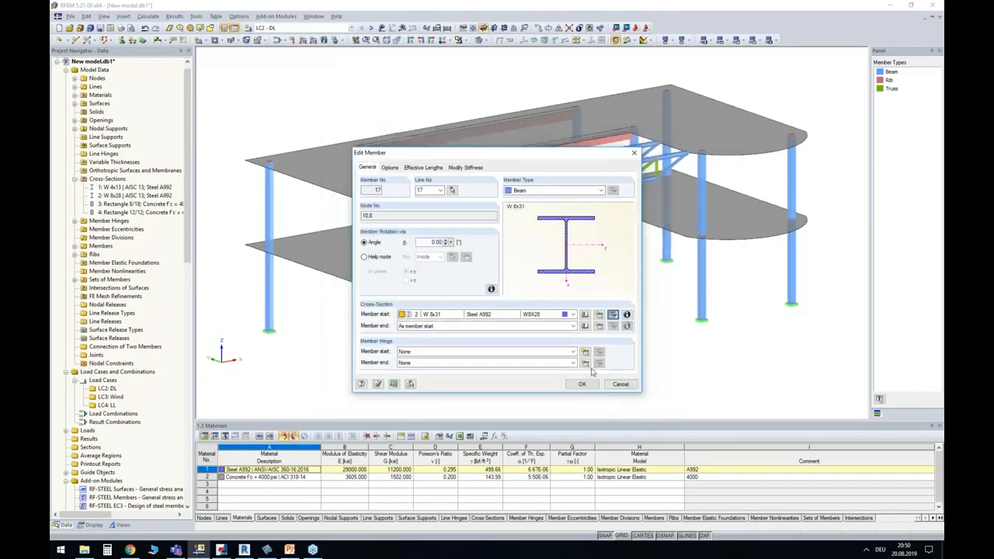
click(588, 385)
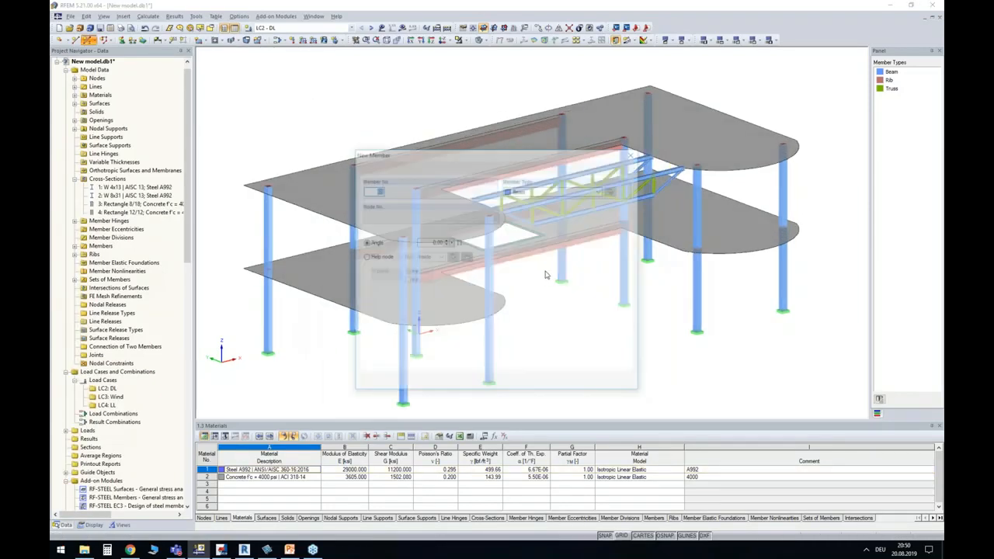
Add two beam members with the Rectangle 8/18 concrete cross-section beneath the upper slab, spanning between the inner columns at both ends.
click(451, 315)
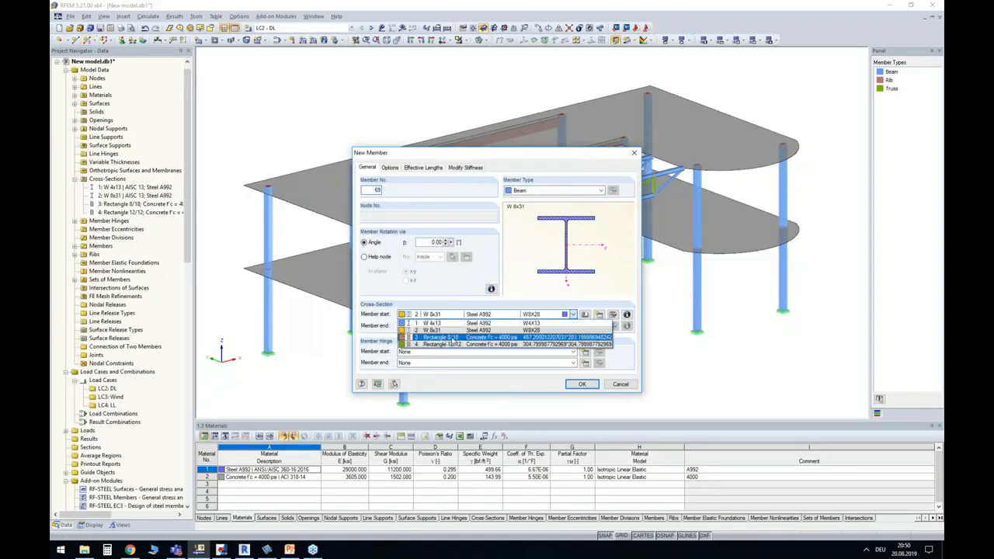
click(451, 341)
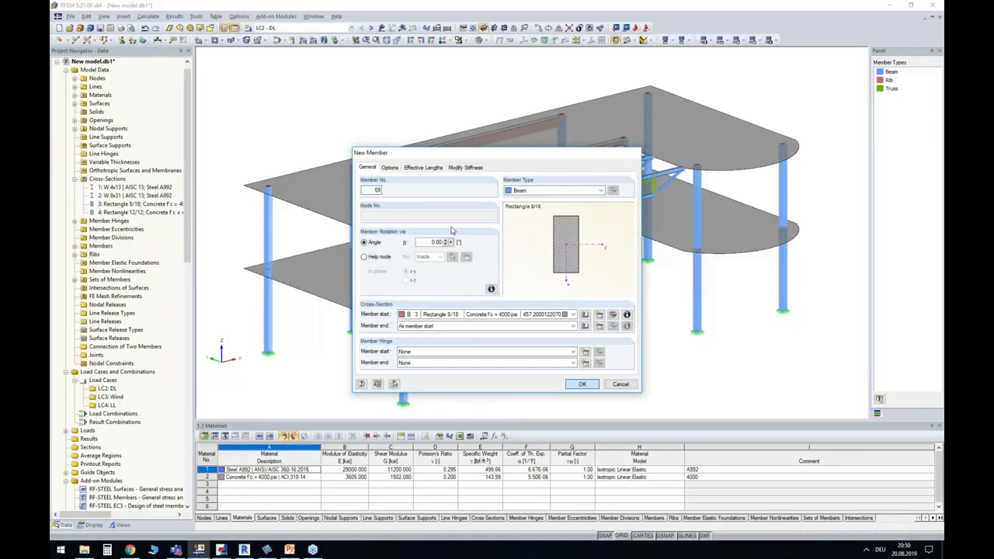
key(Return)
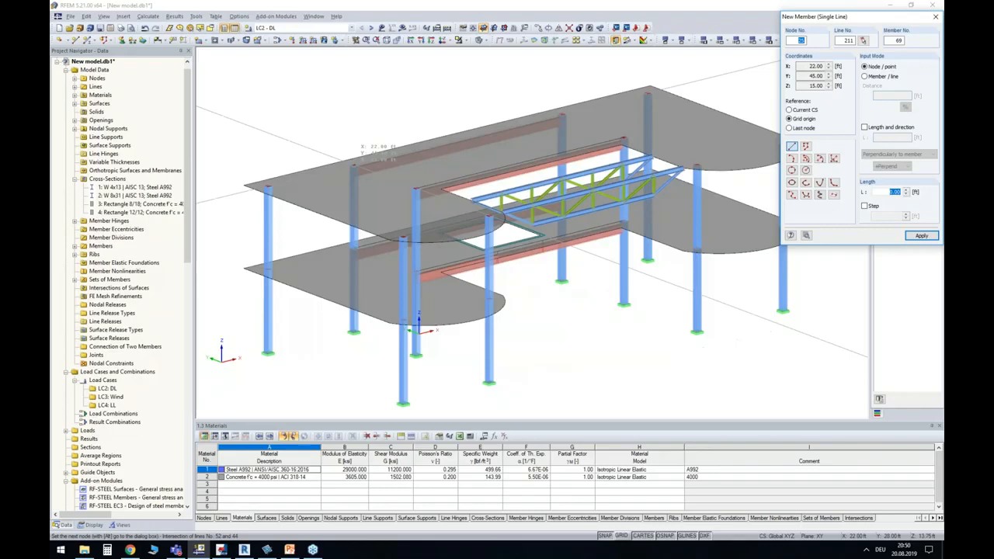
click(417, 187)
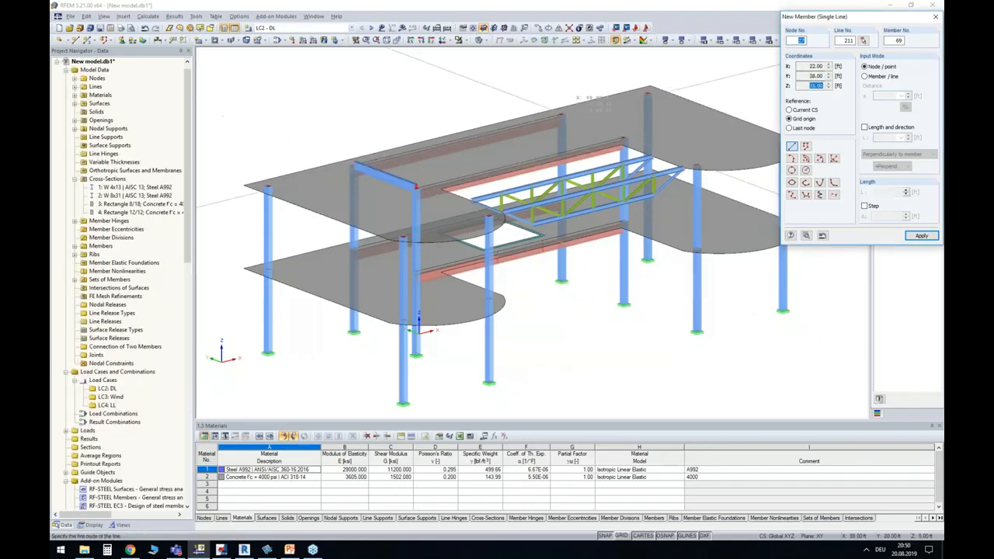
click(562, 117)
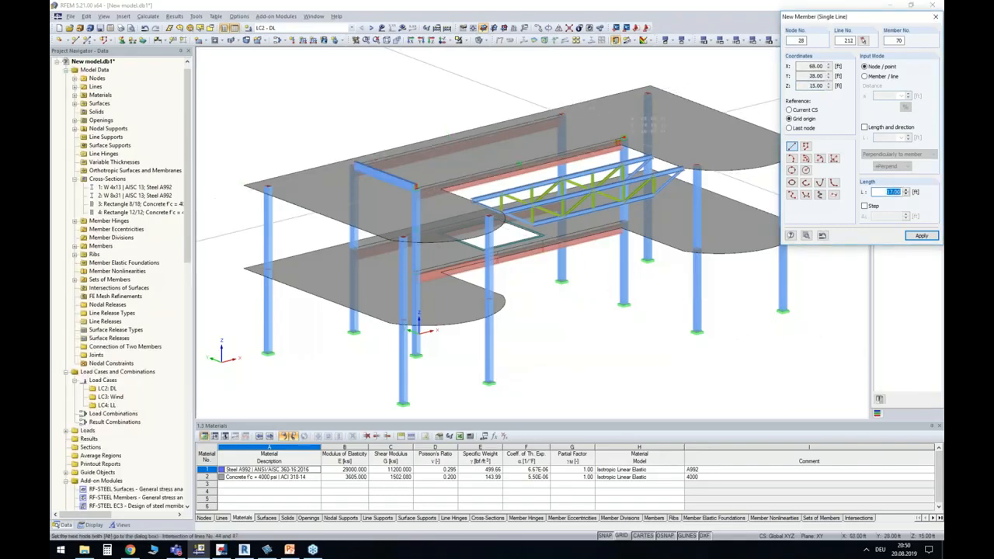
click(623, 138)
key(Escape)
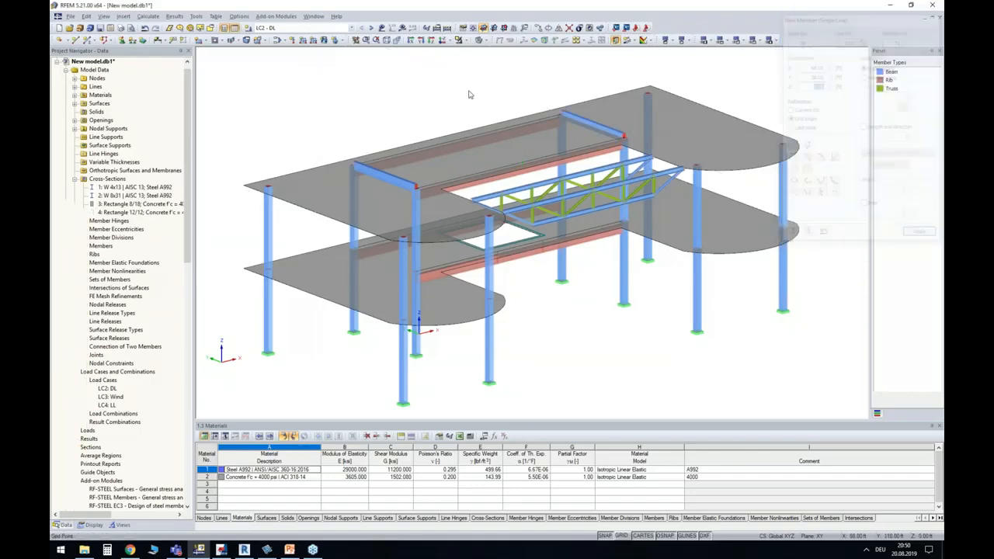
Convert both new Rectangle 8/18 beams to ribs on the +z-side of the surface with autodetected L/8 integration widths.
click(584, 124)
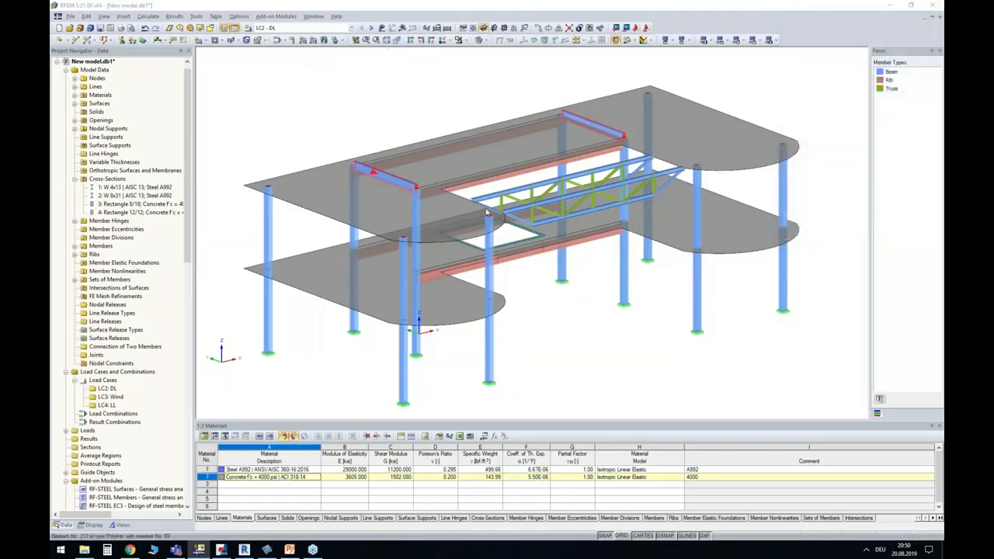
double_click(495, 208)
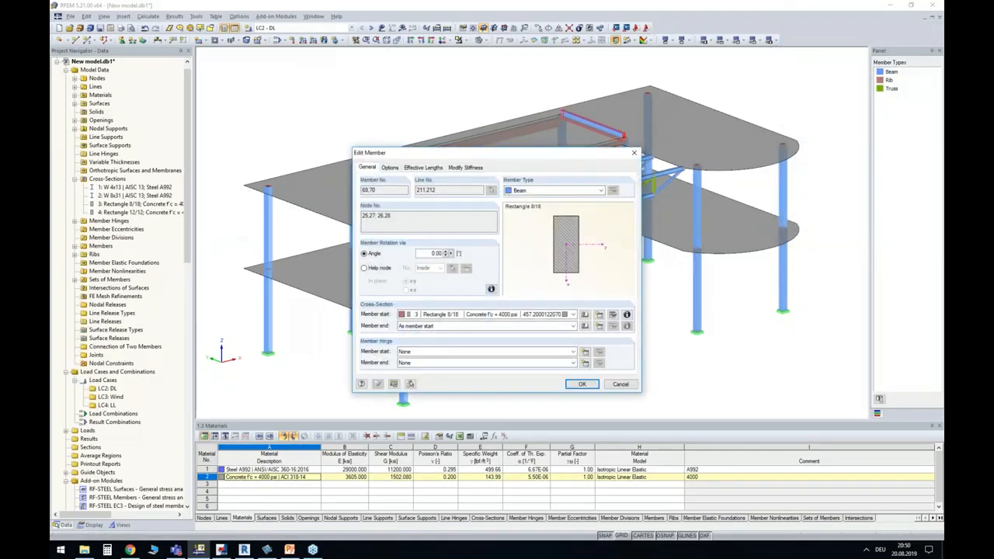
click(613, 190)
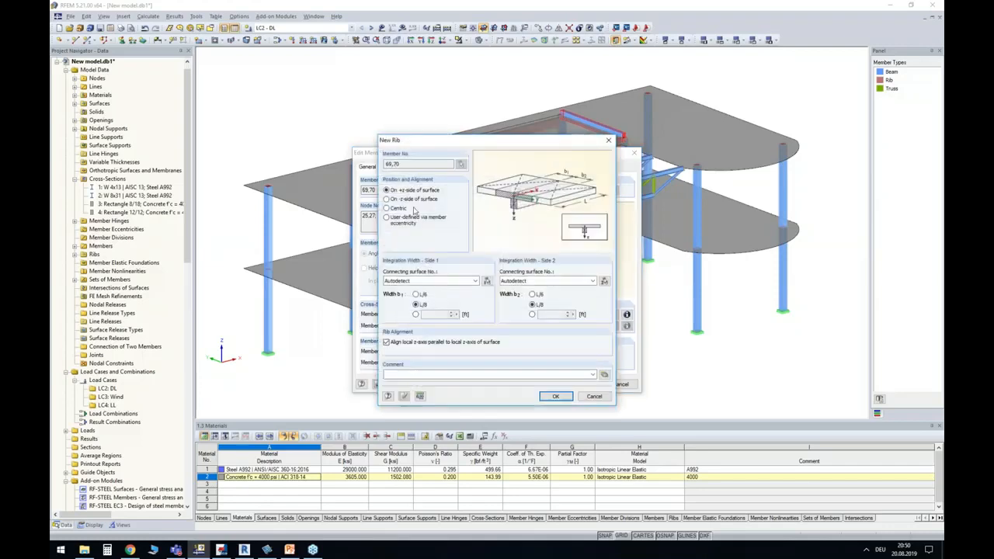
click(555, 396)
click(586, 388)
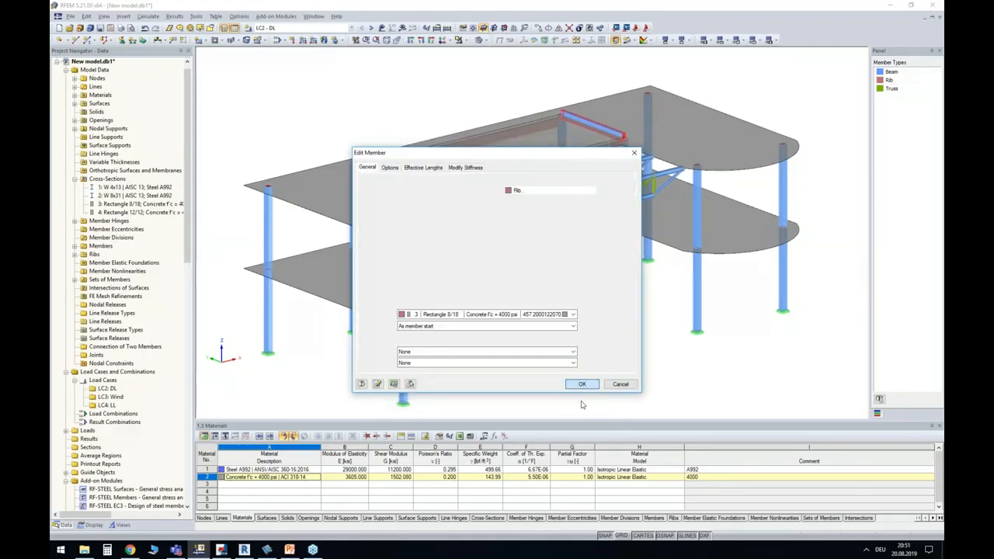
Recalculate the modified model for load case LC2 - DL.
ctrl+middle_drag(556, 334, 498, 349)
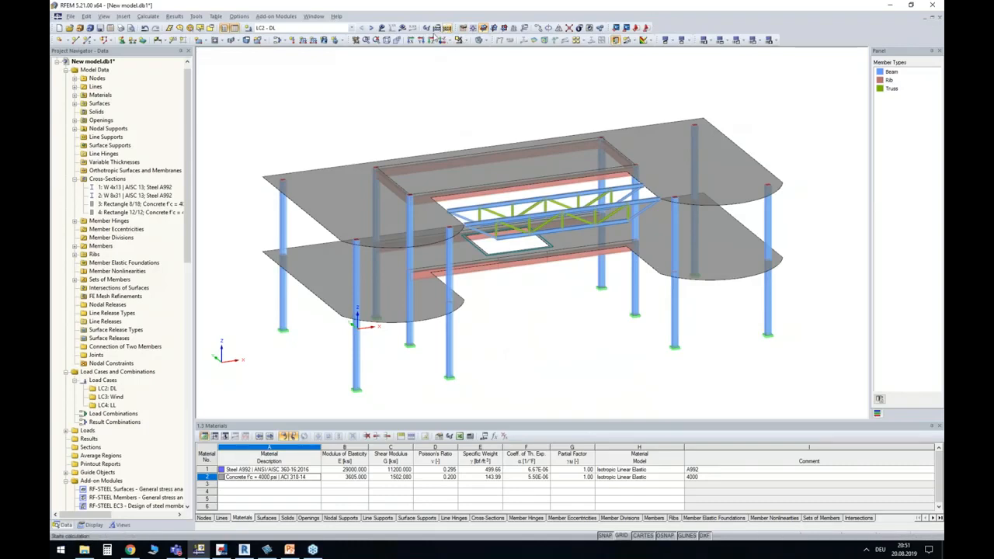
click(403, 28)
click(479, 289)
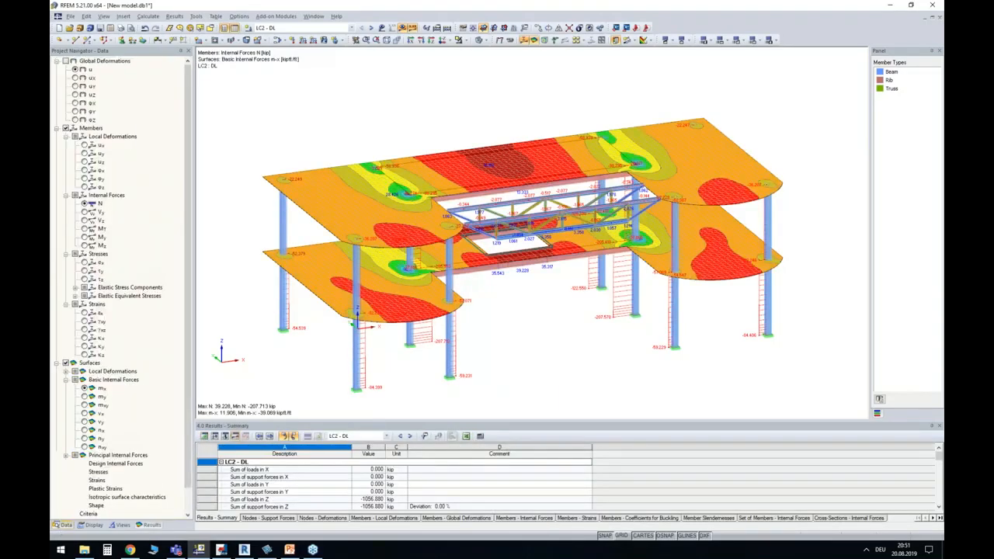
Open the RF-CONCRETE Surfaces add-on module for the reinforced concrete design of the slabs.
click(62, 526)
scroll(94, 415, down, 12)
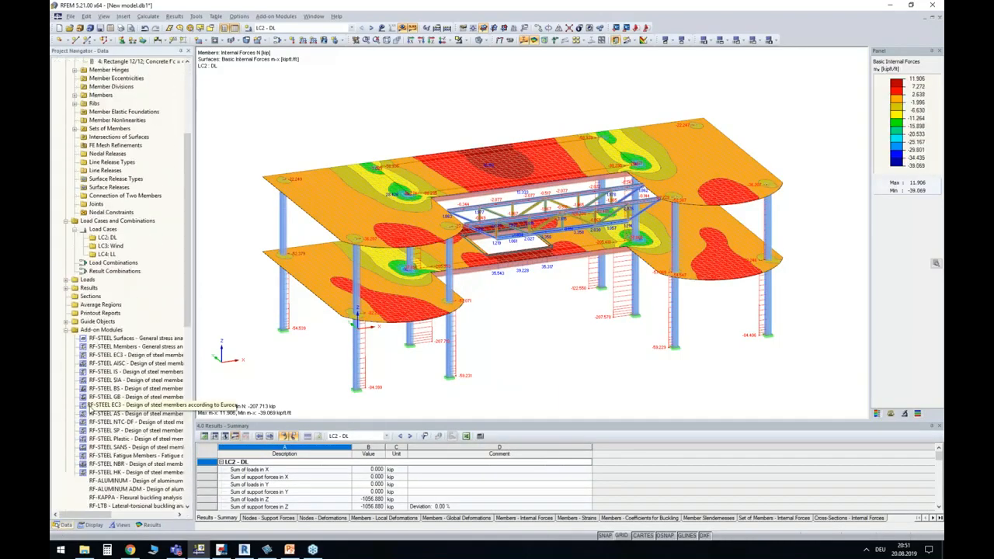
scroll(94, 415, down, 3)
double_click(187, 322)
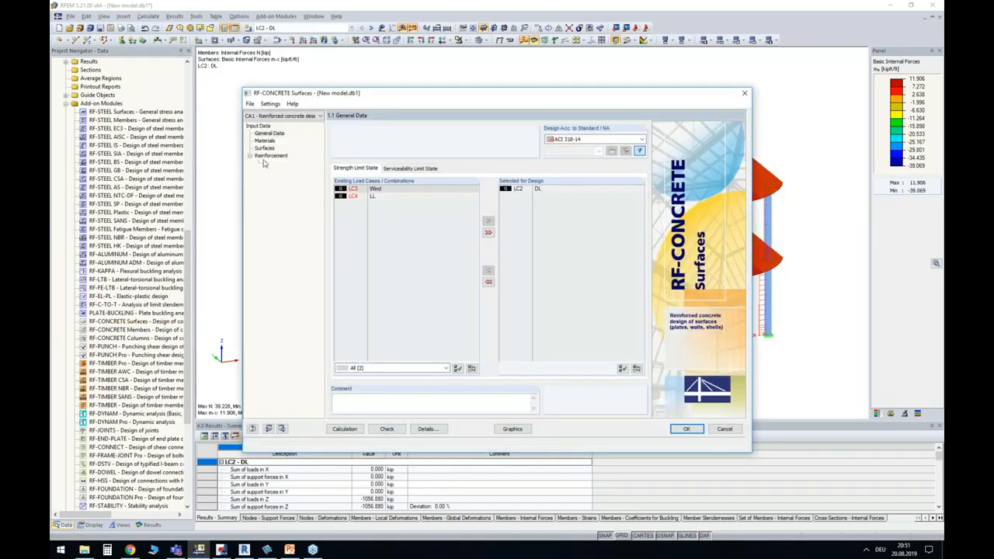
Limit reinforcement group 1 to the upper slab, run the concrete design and display the required top reinforcement a-s,1,-z graphically.
click(268, 156)
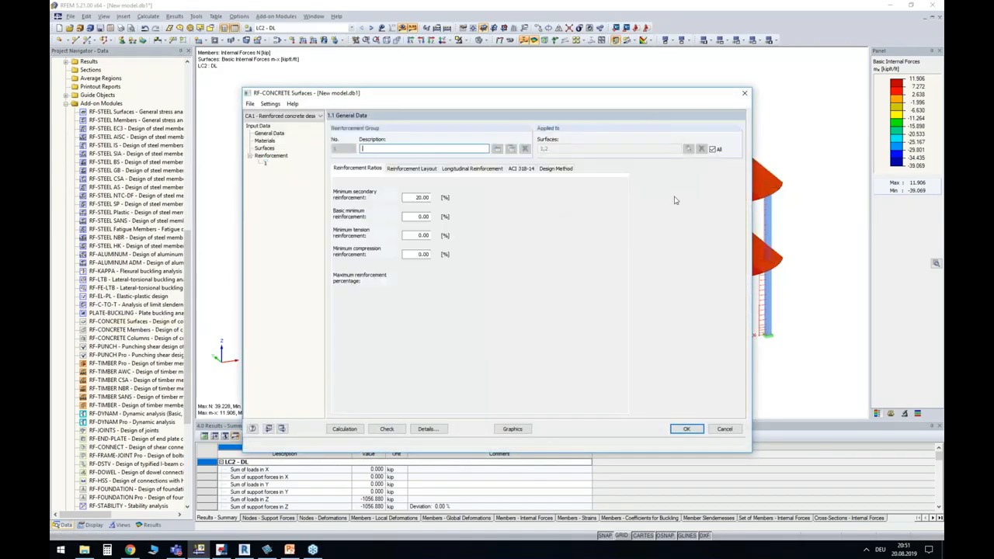
click(688, 149)
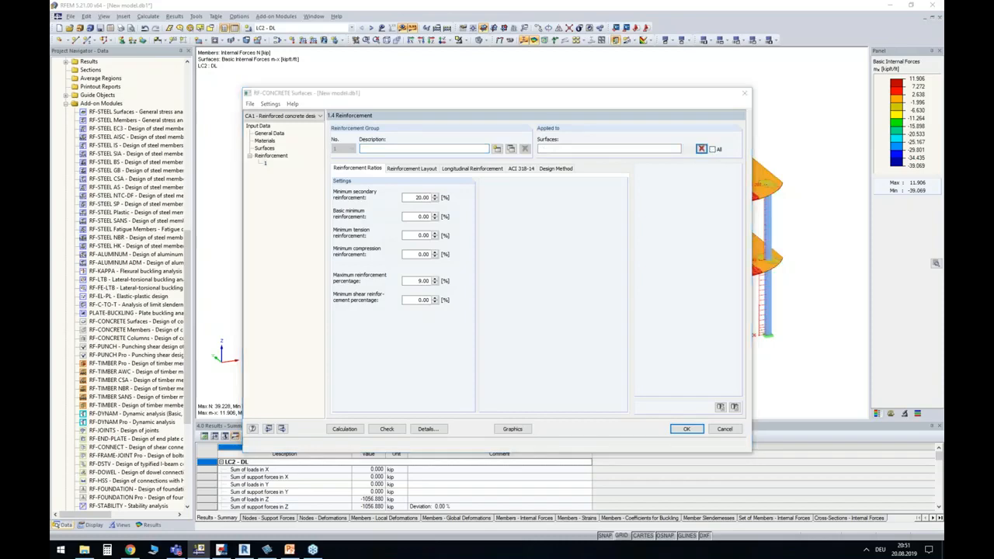
click(159, 91)
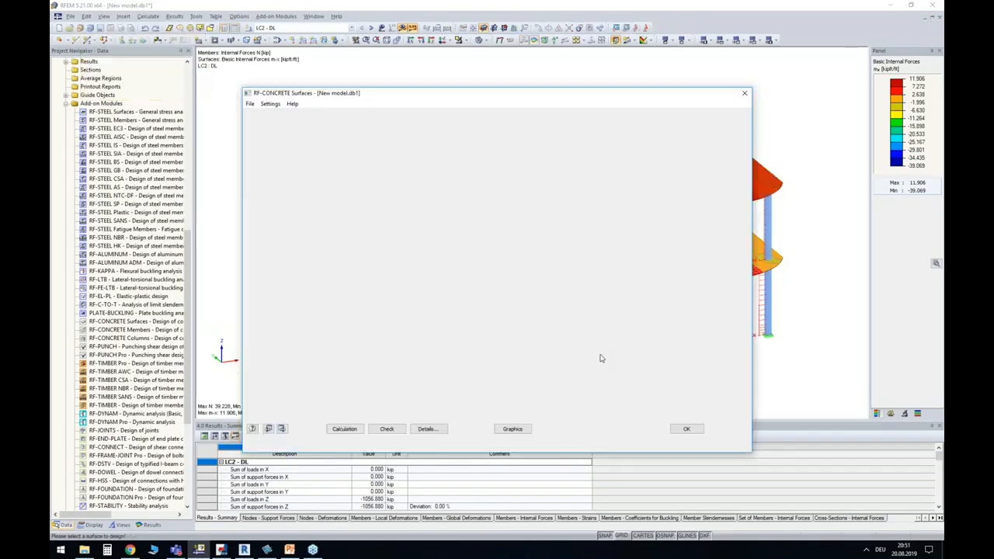
click(344, 429)
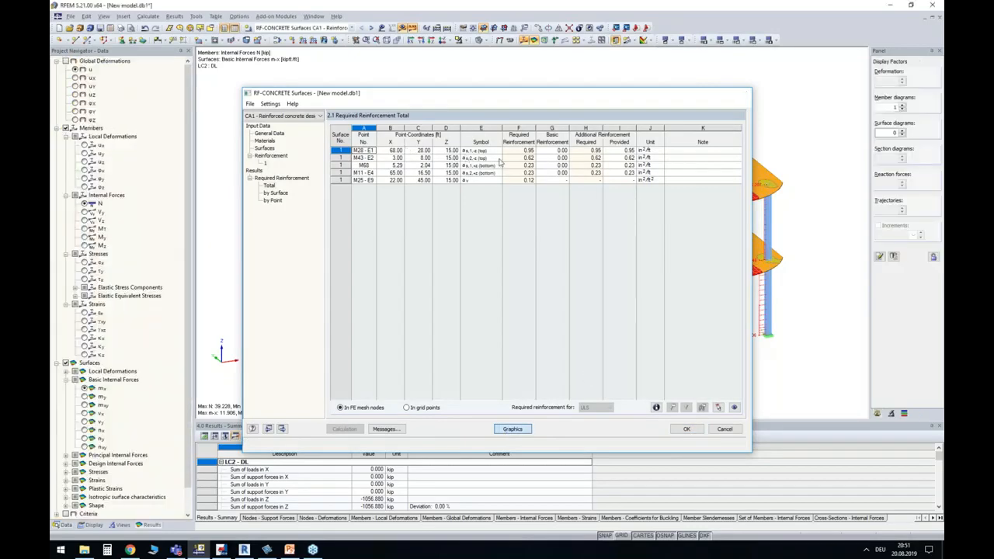
ctrl+middle_drag(492, 102, 422, 85)
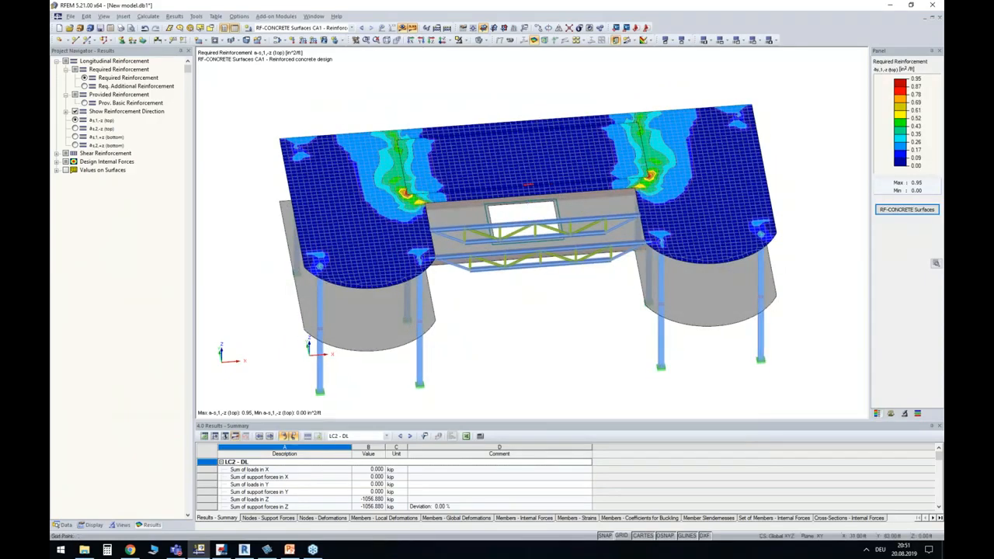
Switch the displayed results back to the internal forces of load case LC2 - DL.
click(303, 28)
click(282, 40)
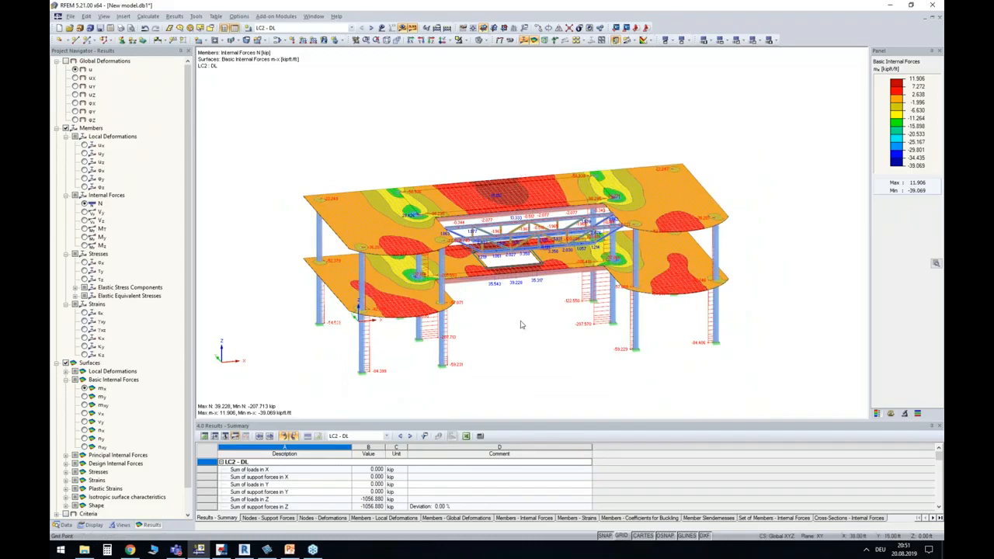
middle_drag(521, 324, 518, 298)
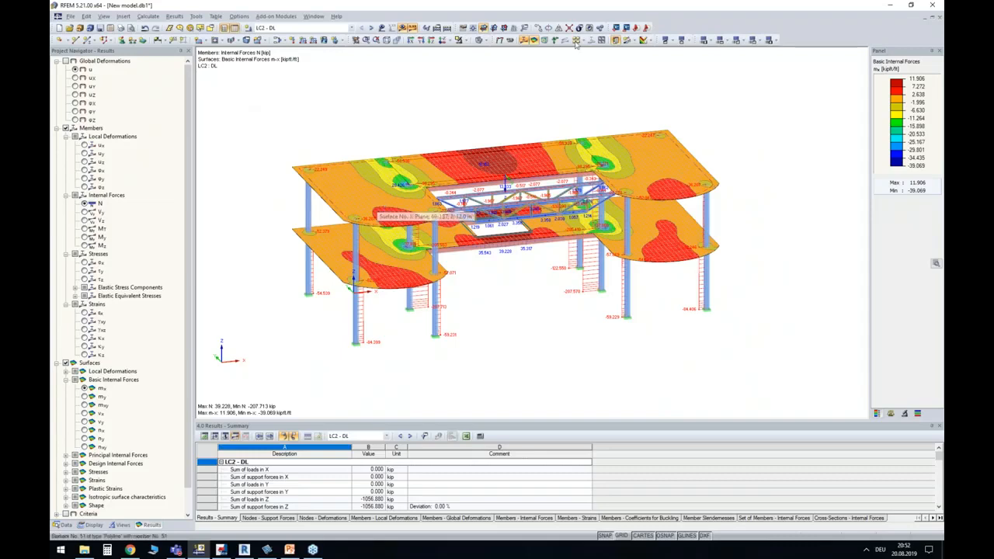
Export to Tekla Structures by updating the existing model's materials, cross-sections and thicknesses, adding new objects and including the current view's internal forces.
click(628, 28)
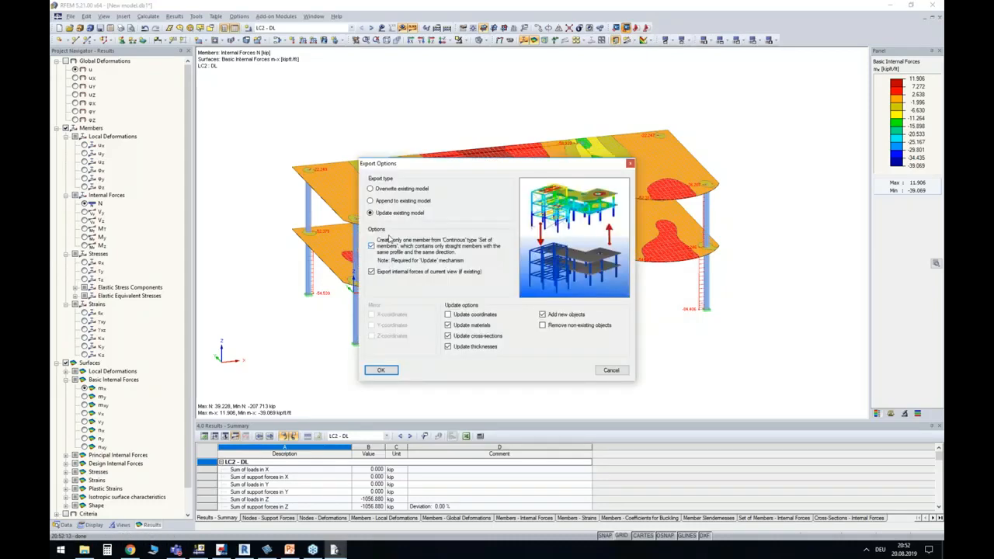
click(400, 190)
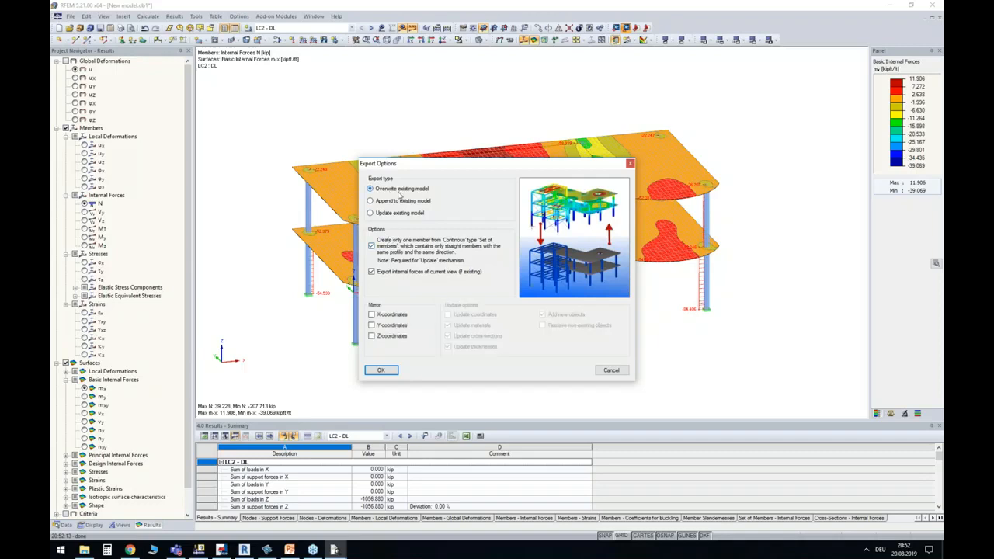
click(396, 202)
click(396, 215)
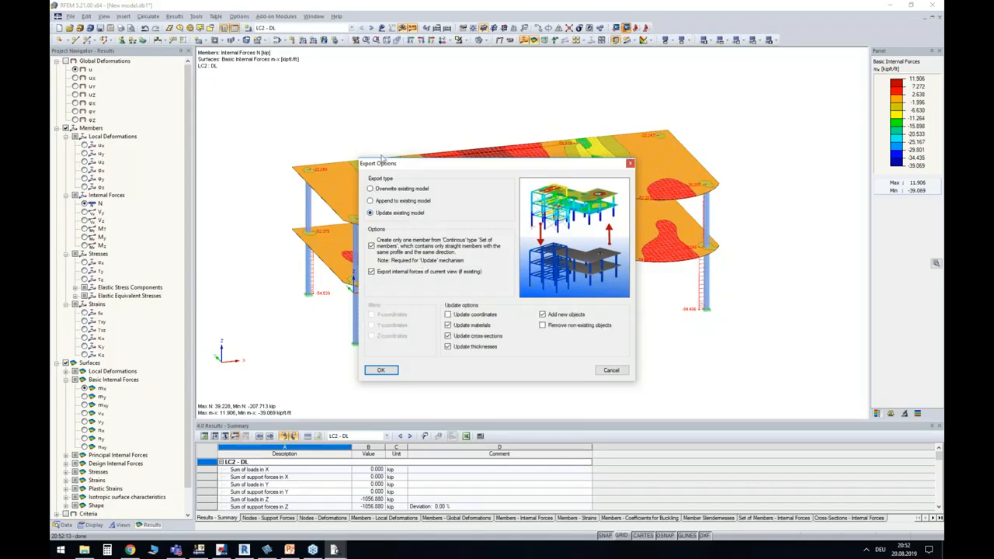
drag(415, 161, 331, 198)
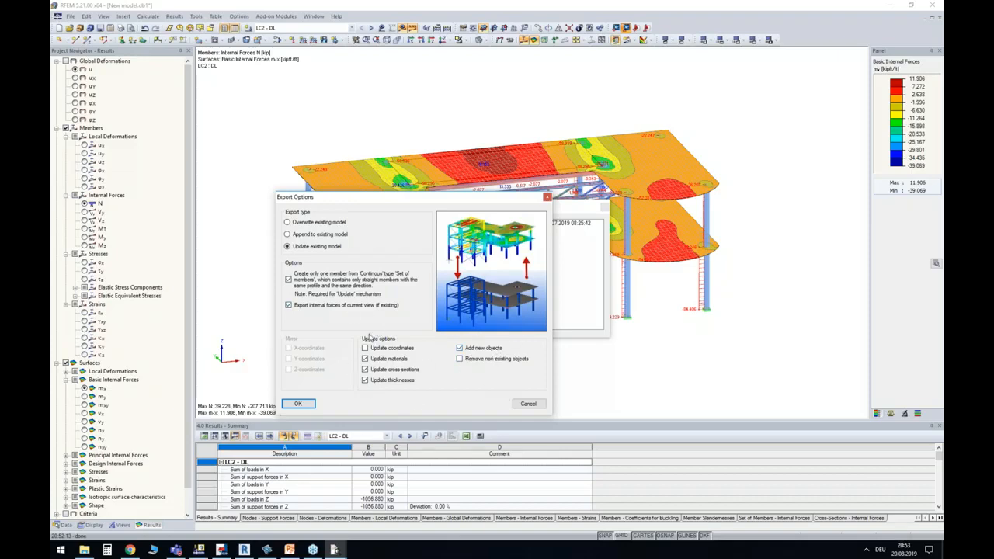
click(298, 404)
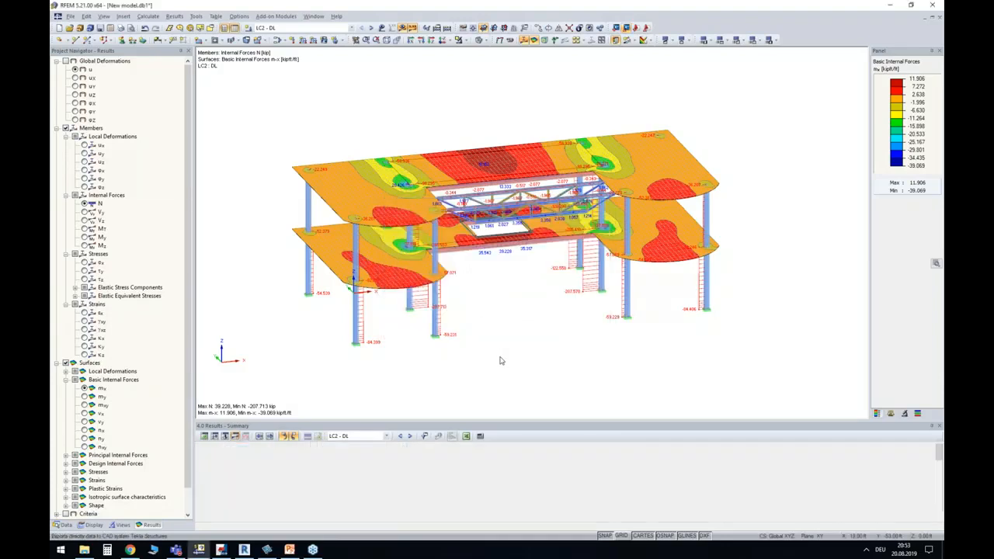
Switch to Tekla Structures and check the thickness of the lower concrete slab in its properties.
click(220, 550)
scroll(424, 258, down, 3)
middle_drag(466, 248, 283, 135)
ctrl+middle_drag(414, 235, 466, 322)
scroll(435, 233, down, 1)
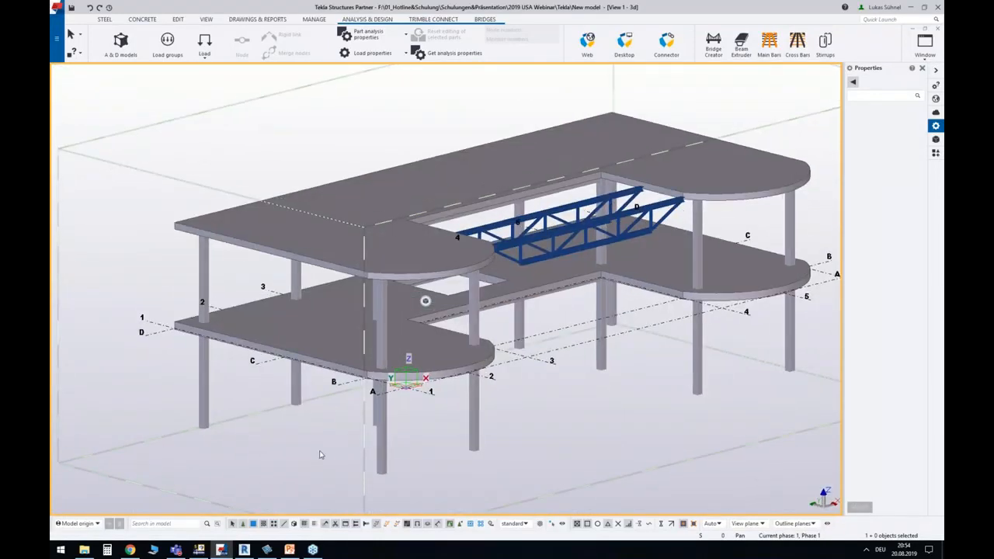
click(318, 362)
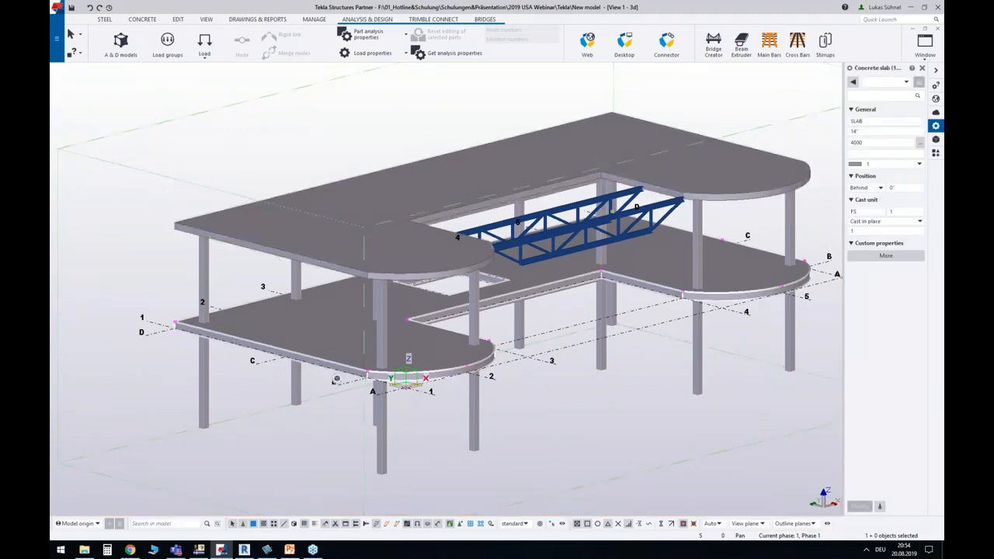
click(852, 131)
click(593, 409)
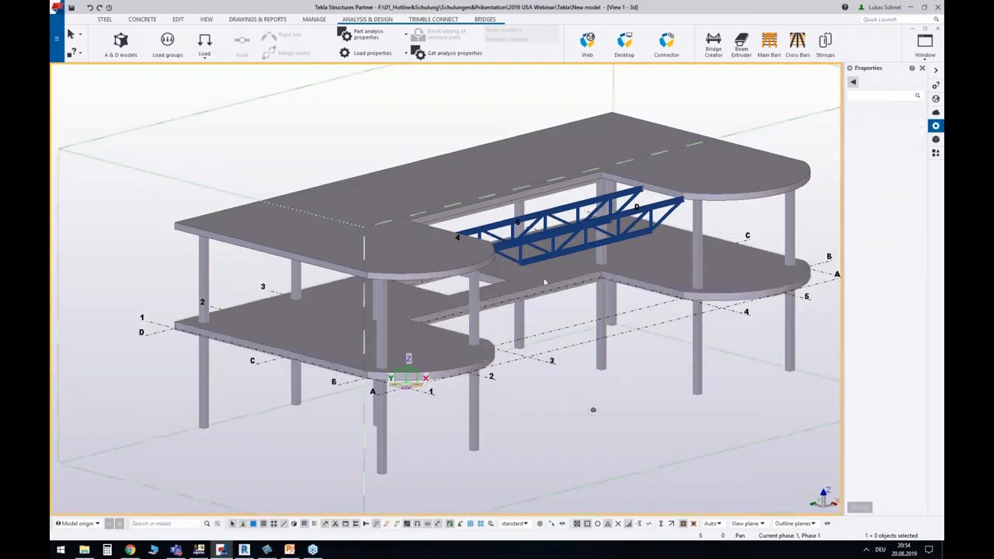
Check the profile of the steel truss's top chord beam in its properties.
scroll(532, 221, up, 4)
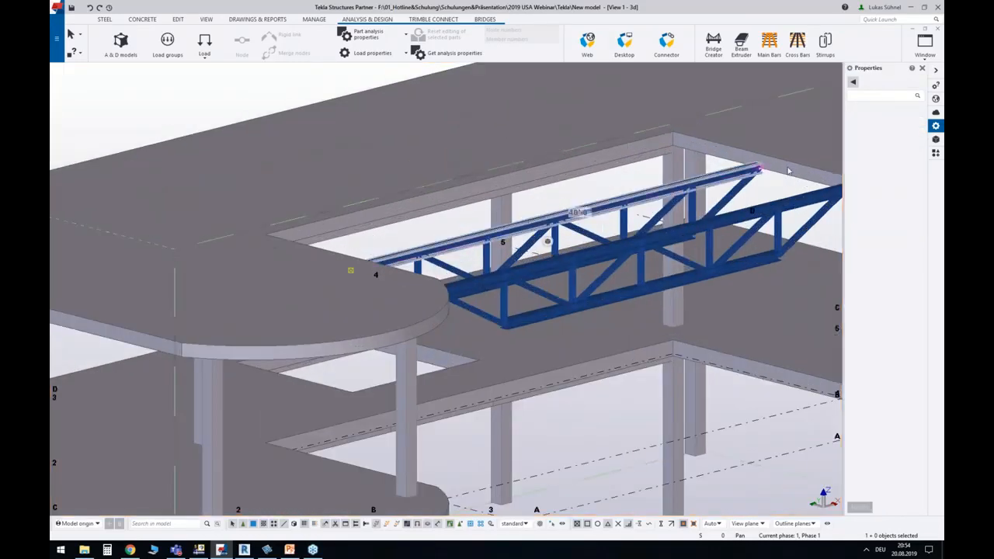
click(530, 225)
click(873, 130)
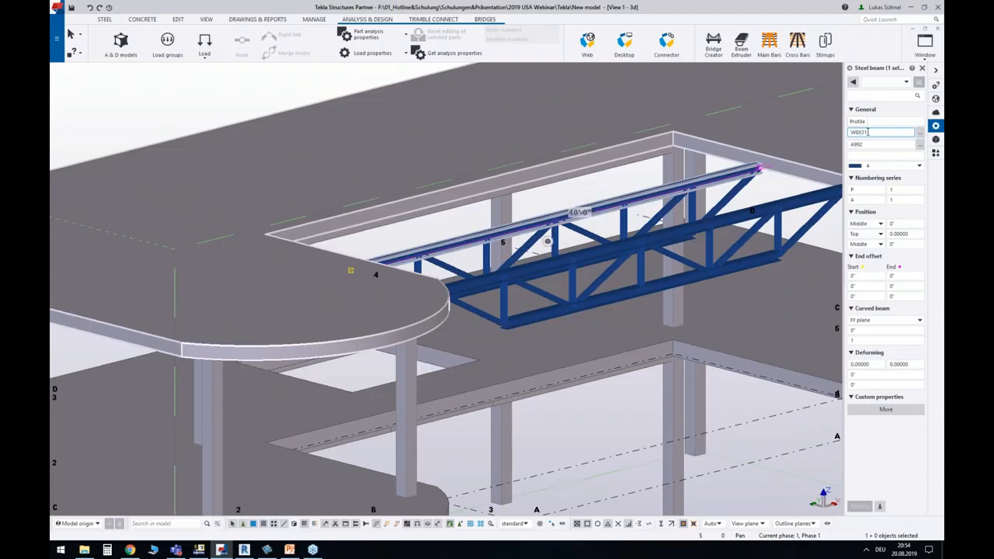
scroll(647, 181, down, 2)
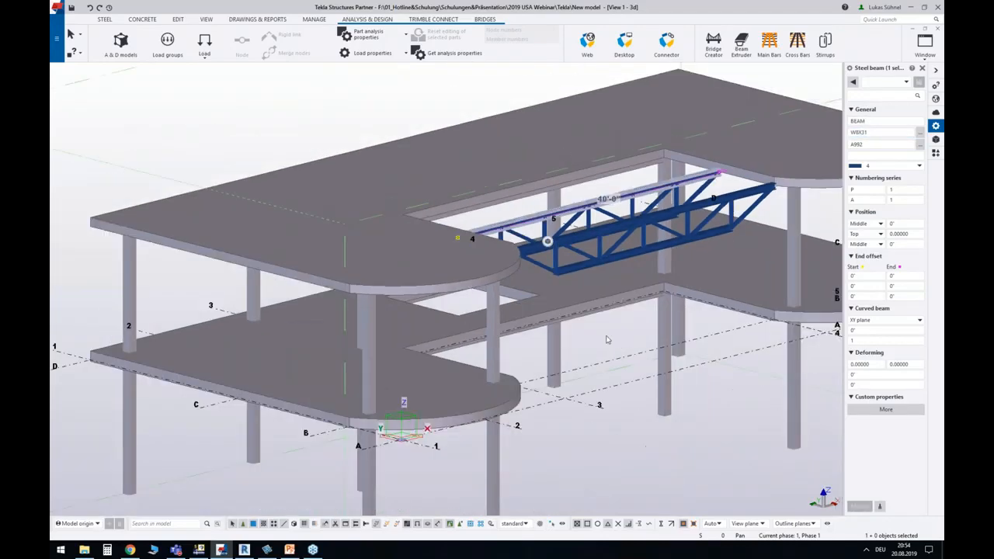
click(597, 343)
Inspect the newly added concrete beams beneath the upper slab and check the profile and material of one.
ctrl+middle_drag(591, 346, 642, 277)
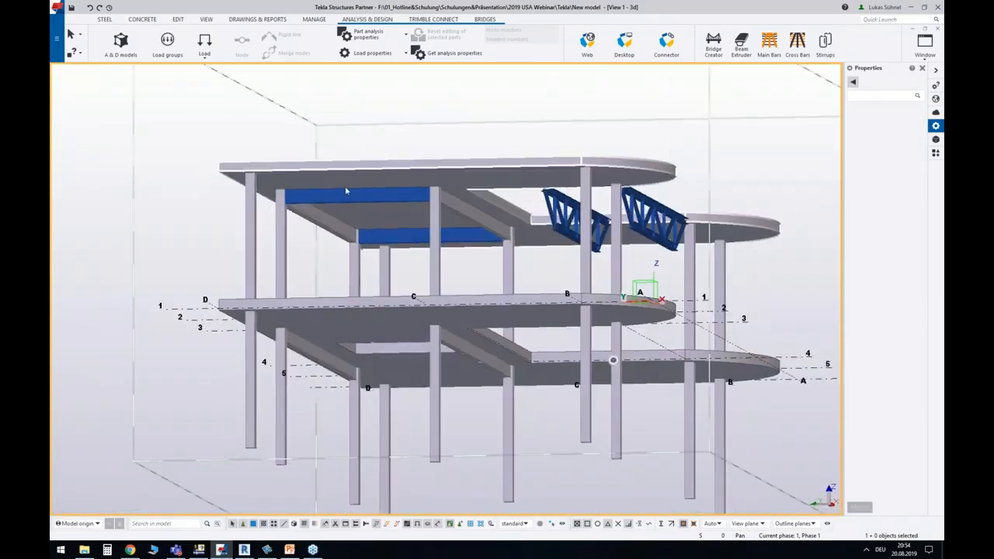
scroll(345, 187, up, 3)
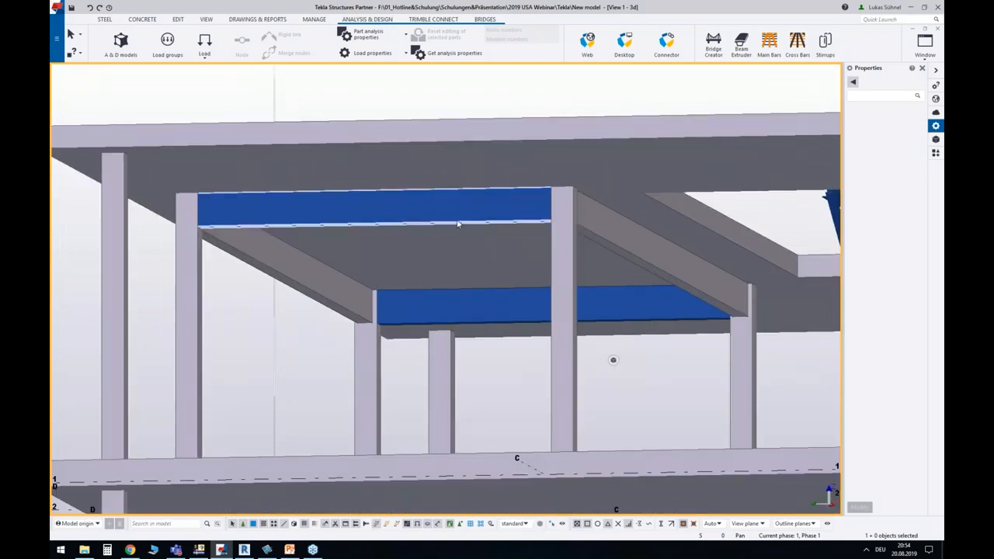
click(513, 320)
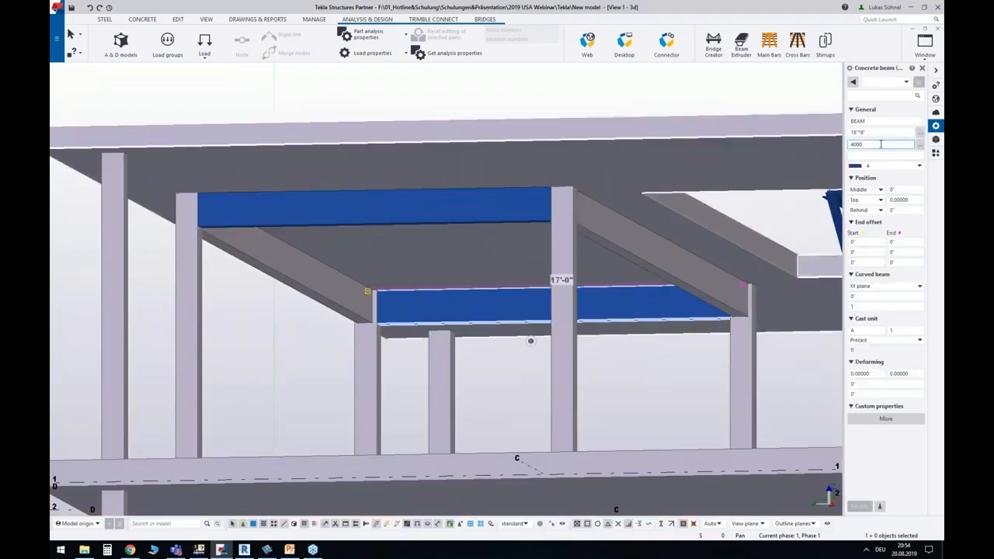
Set the class of the selected concrete beam beneath the upper slab to 1 and apply the modification.
click(862, 165)
scroll(870, 181, up, 1)
click(870, 182)
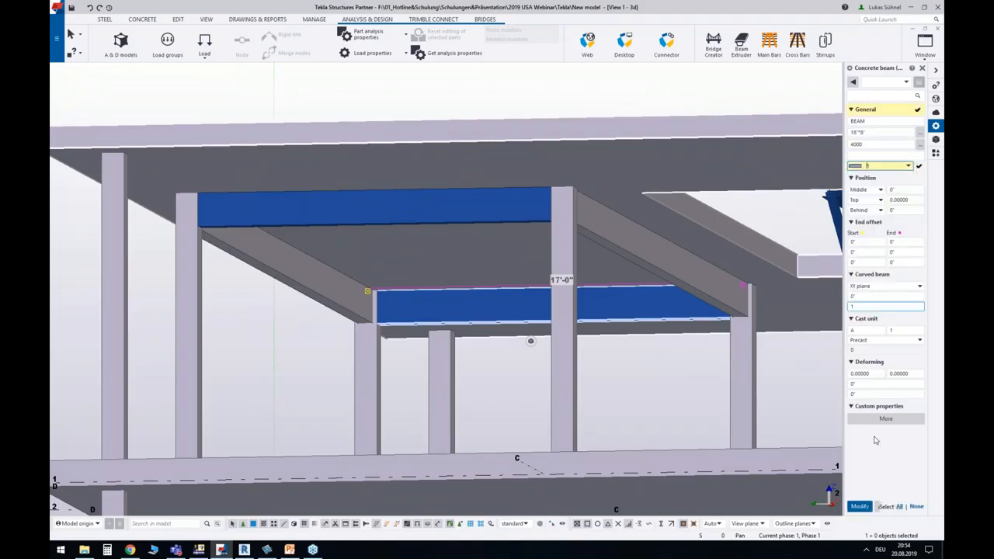
click(859, 507)
scroll(648, 332, down, 8)
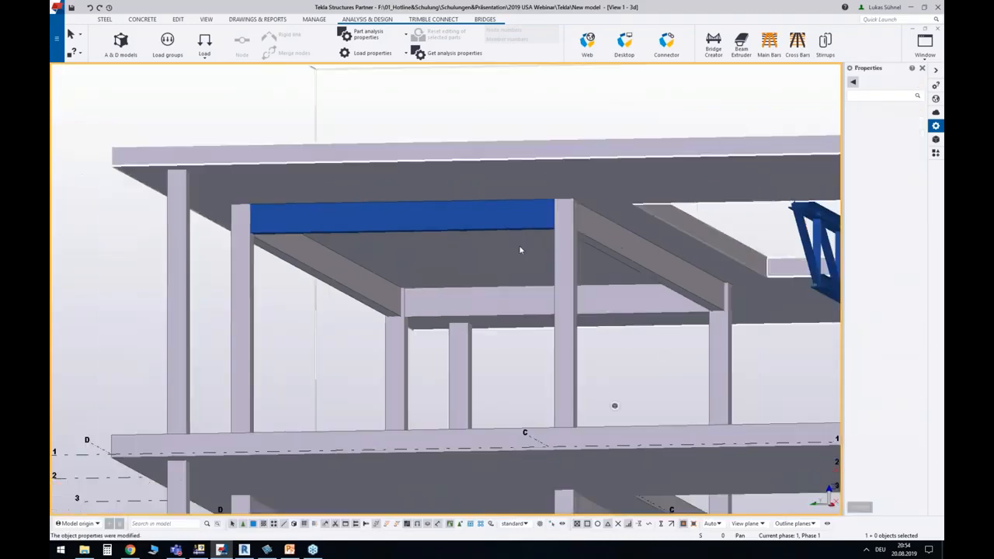
ctrl+middle_drag(660, 171, 573, 367)
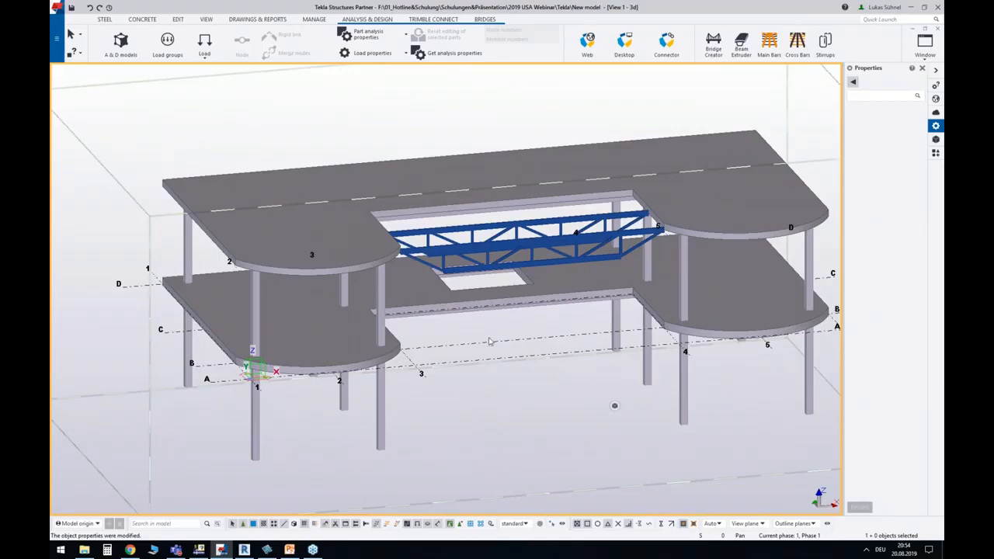
middle_drag(414, 386, 373, 361)
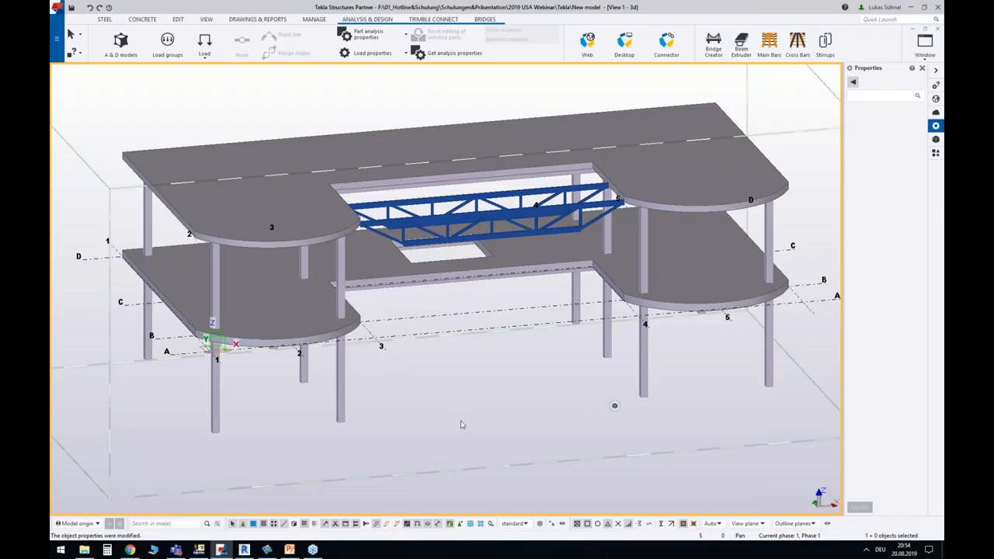
Inquire the lower concrete column at grid 2-3/B and go to its additional attributes in the report.
click(342, 372)
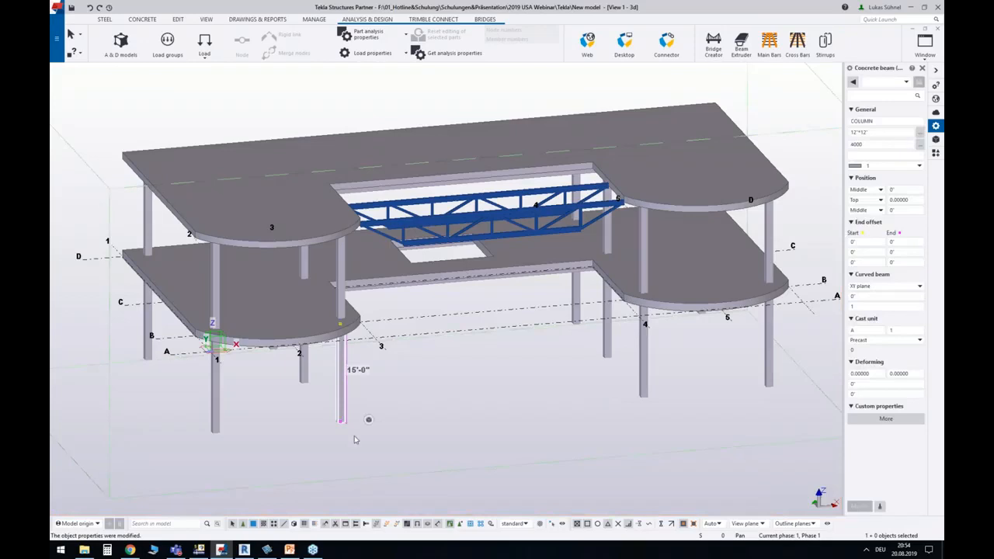
right_click(344, 381)
mouse_move(392, 146)
click(494, 147)
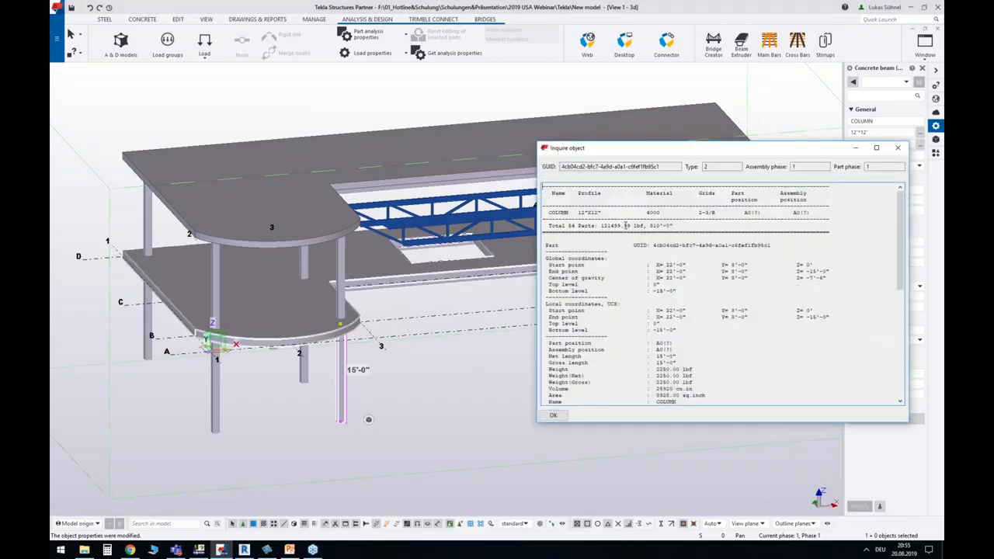
drag(619, 148, 515, 150)
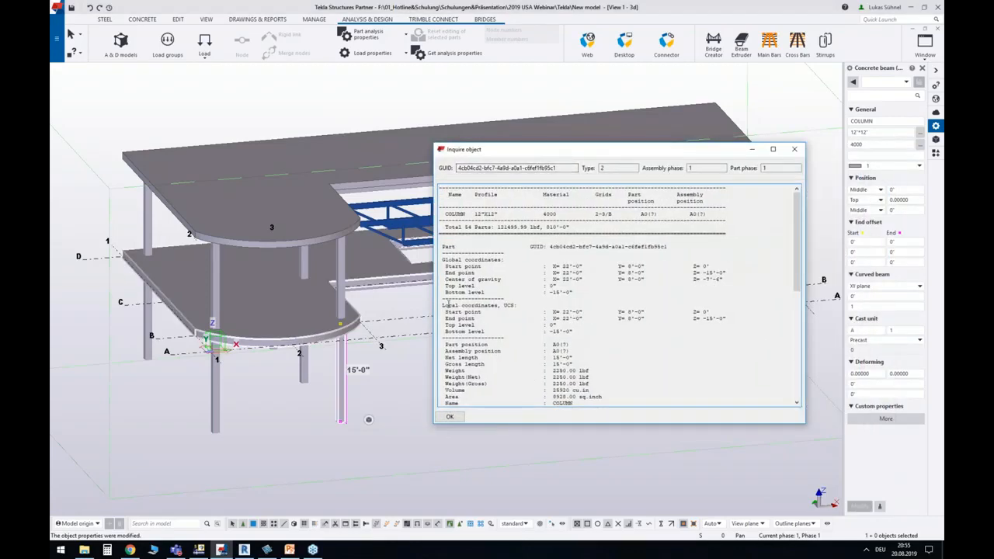
drag(798, 224, 798, 332)
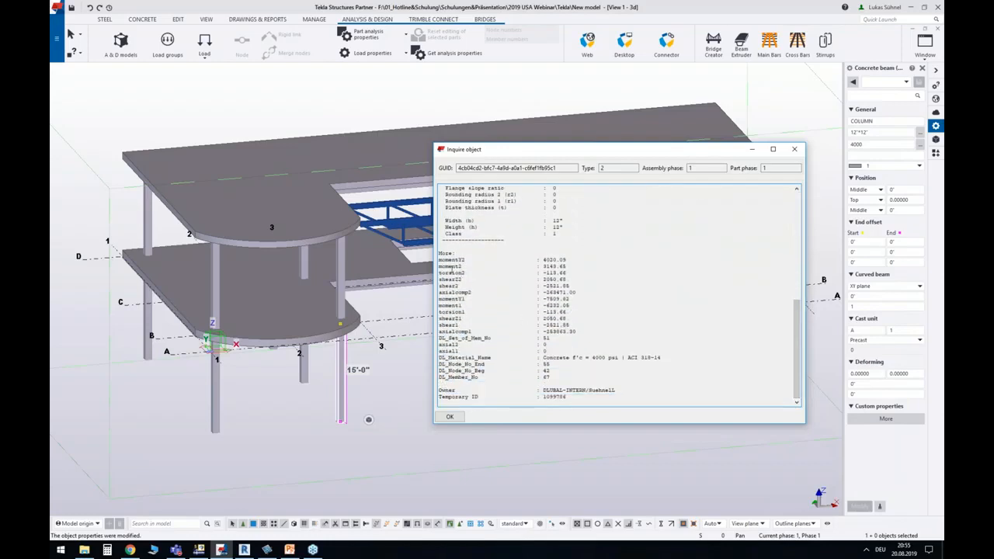
Review the column's transferred moments, torsion, shear and axial forces at both ends and close the object report.
drag(440, 259, 581, 286)
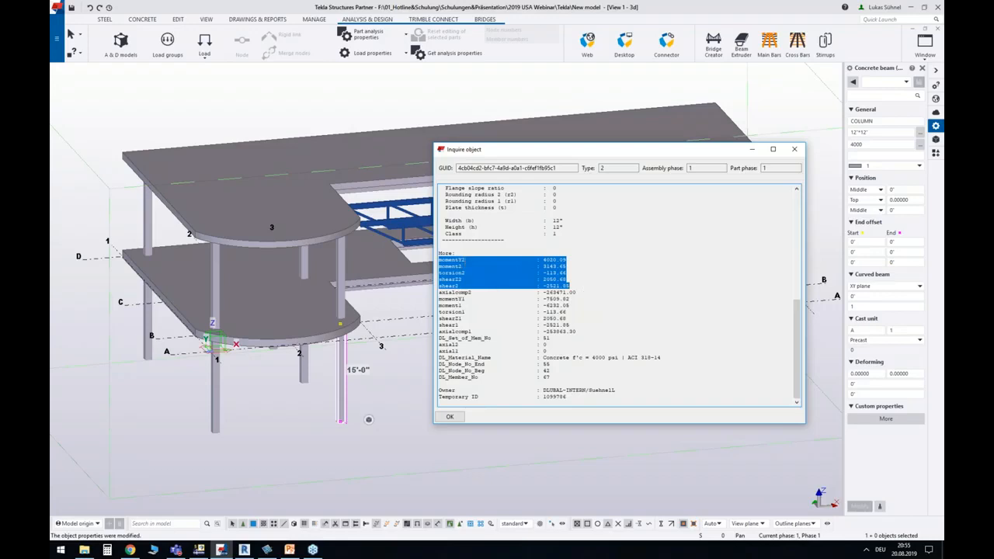
click(465, 260)
drag(465, 307, 460, 306)
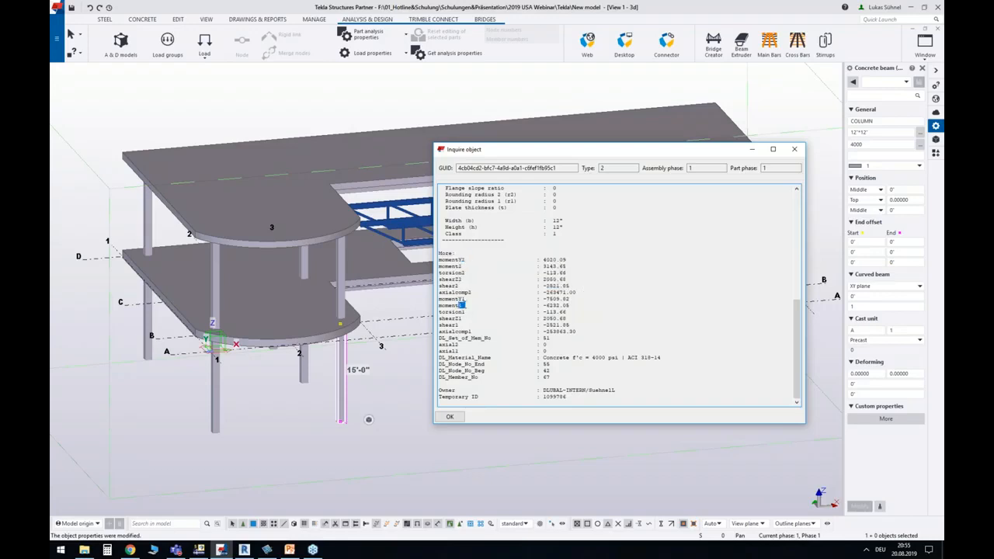
click(465, 259)
drag(460, 307, 465, 307)
drag(441, 257, 582, 331)
click(520, 325)
click(798, 150)
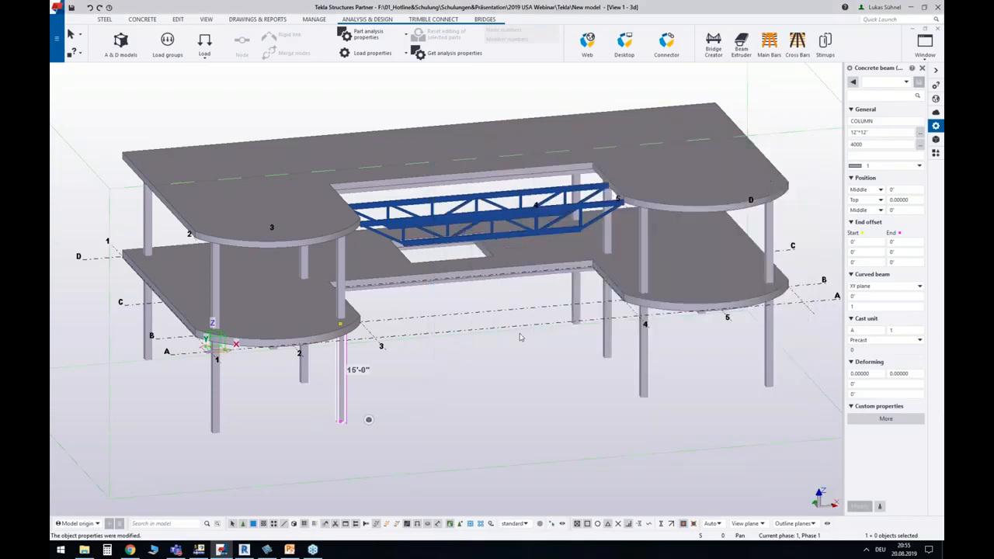
Switch to RFEM and display the RF-CONCRETE Surfaces CA1 required reinforcement results.
scroll(520, 337, down, 2)
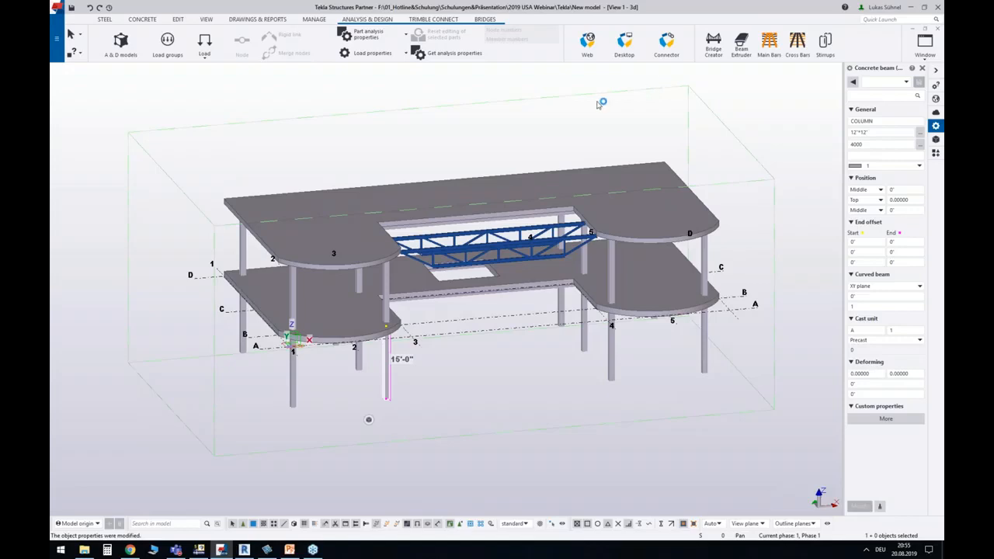
click(199, 549)
click(307, 28)
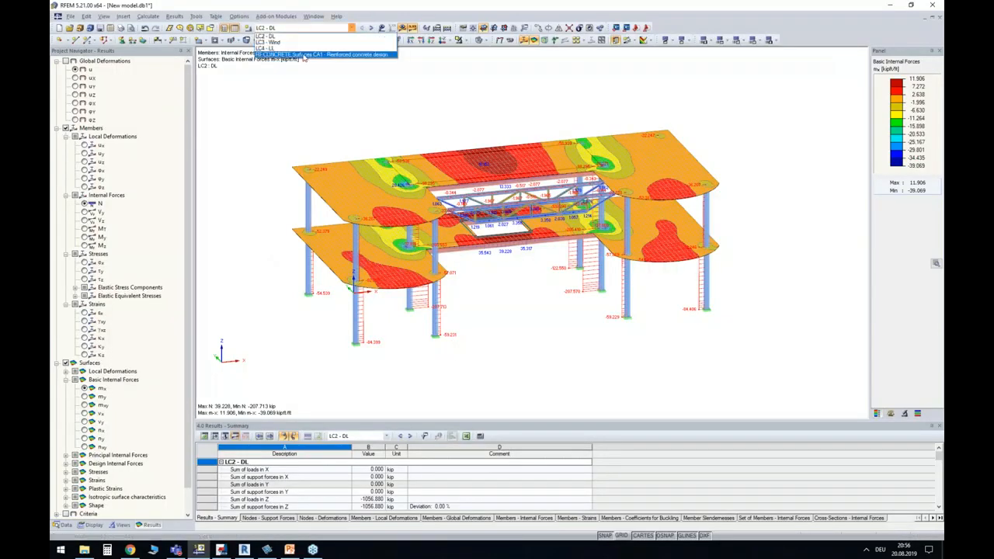
click(305, 55)
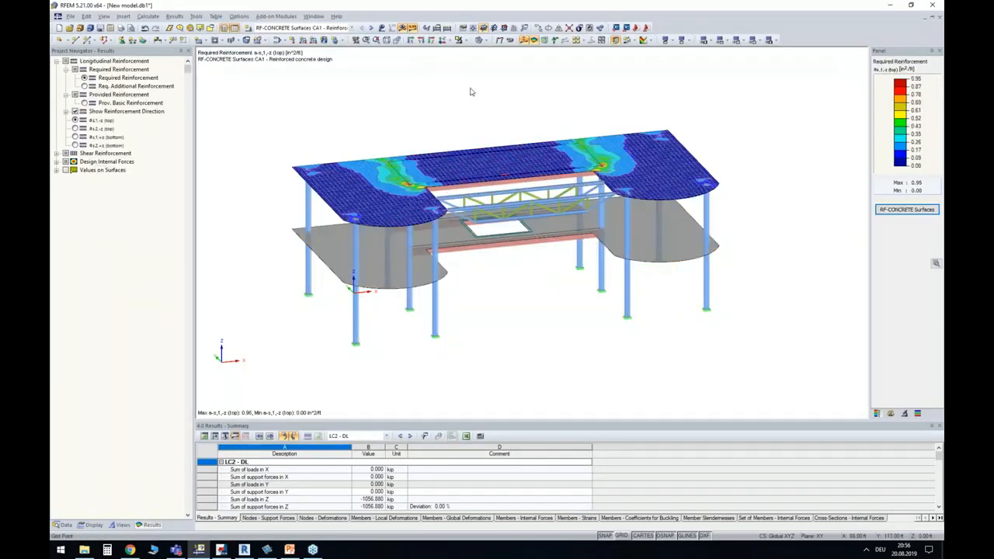
Isolate the roof slab with its reinforcement results and view it in the reverse Z-direction.
click(465, 40)
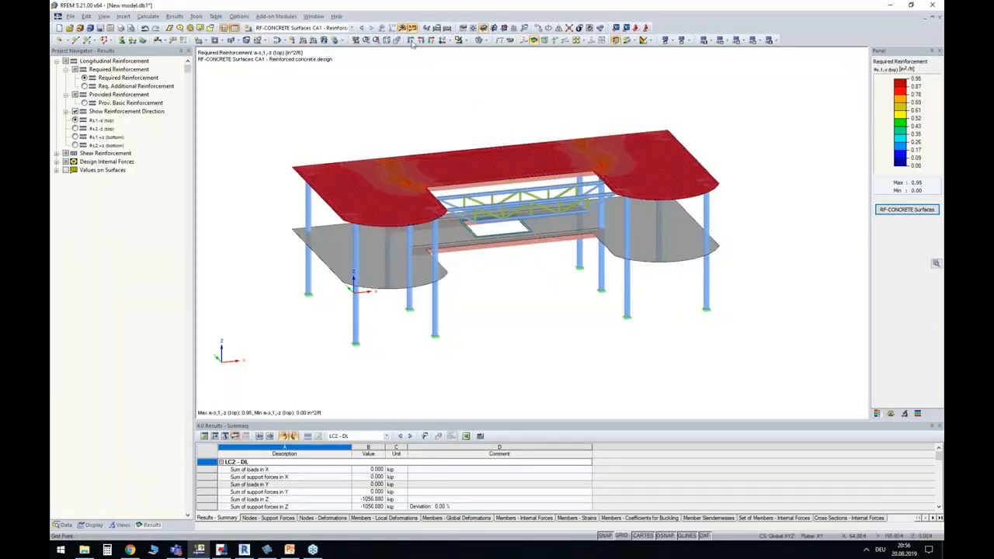
click(458, 41)
click(458, 99)
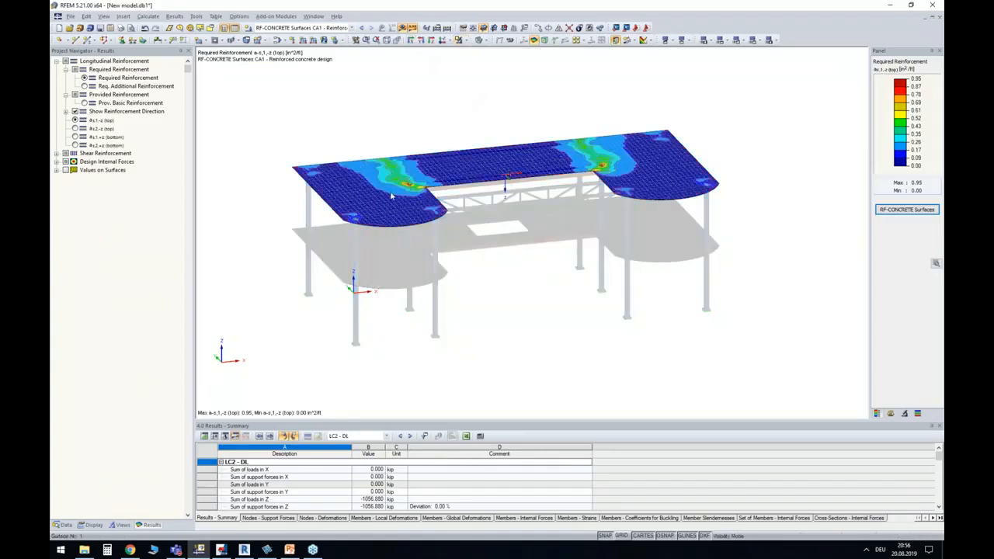
click(444, 40)
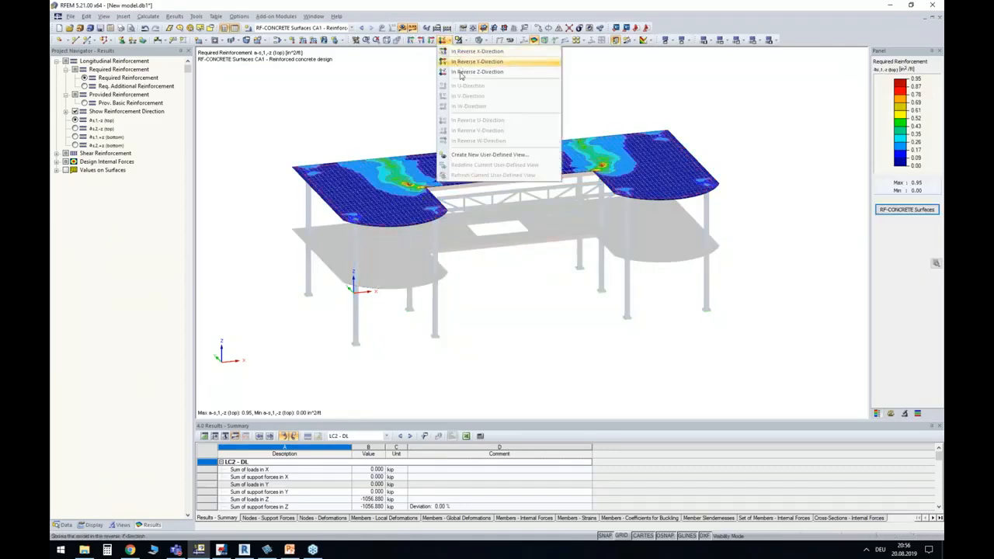
click(462, 72)
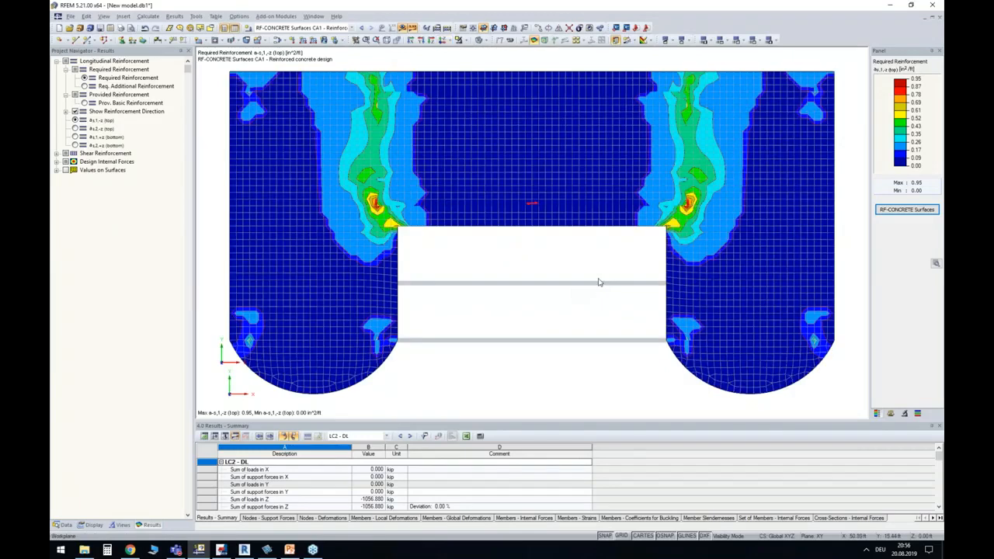
Show the values on surfaces, capture the reinforcement view with Snagit and save it to the desktop as req_rein_roof_.jpg, overwriting the existing file.
click(66, 175)
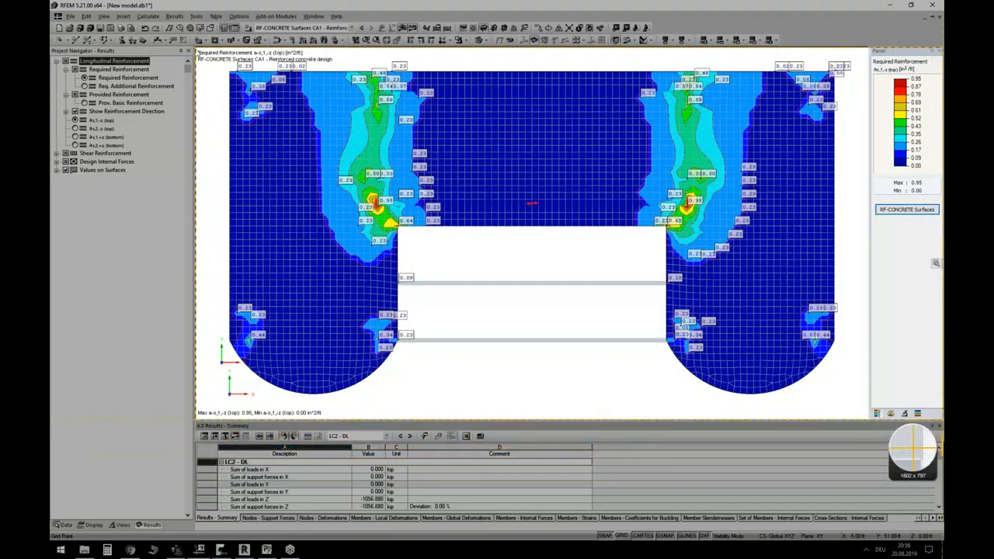
click(198, 52)
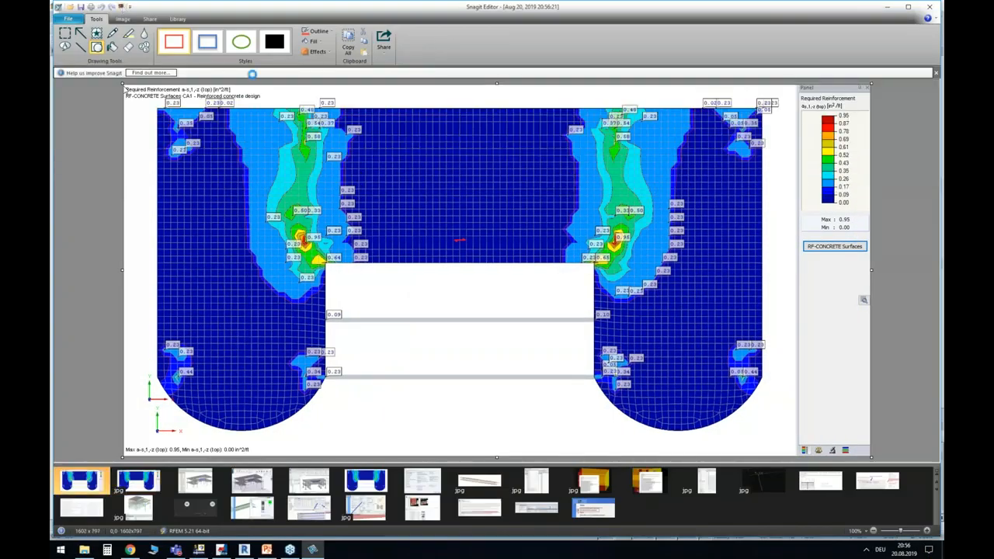
key(ctrl+s)
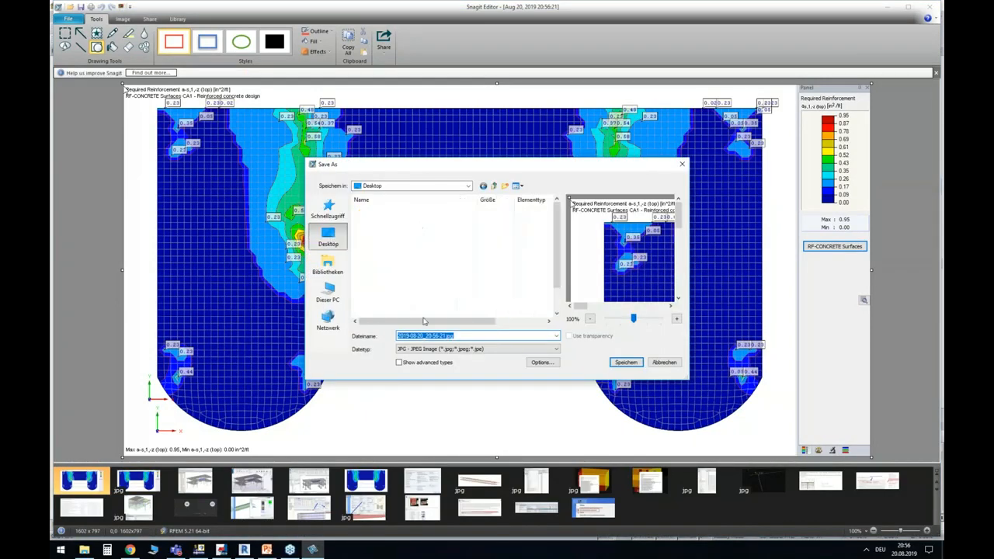
click(384, 210)
click(626, 363)
click(526, 295)
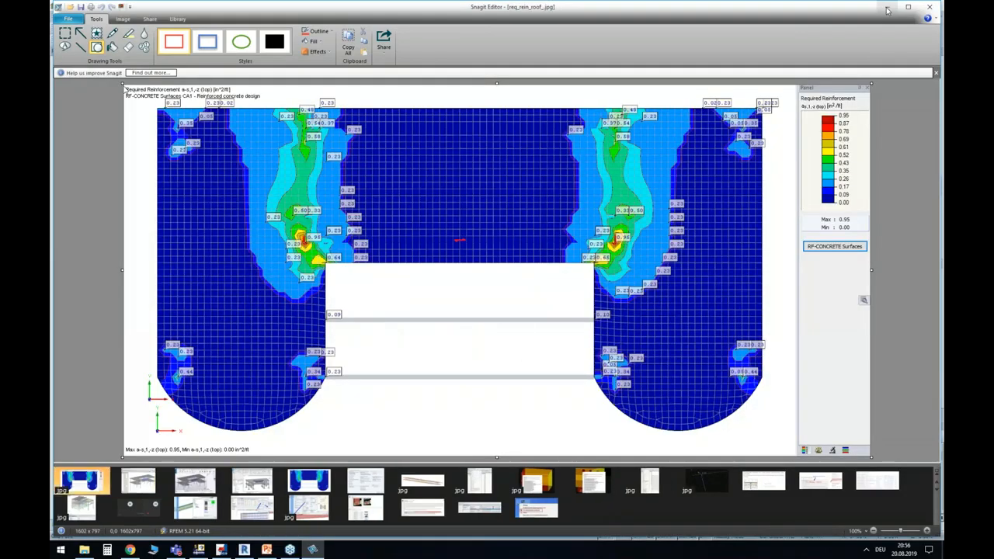
click(886, 7)
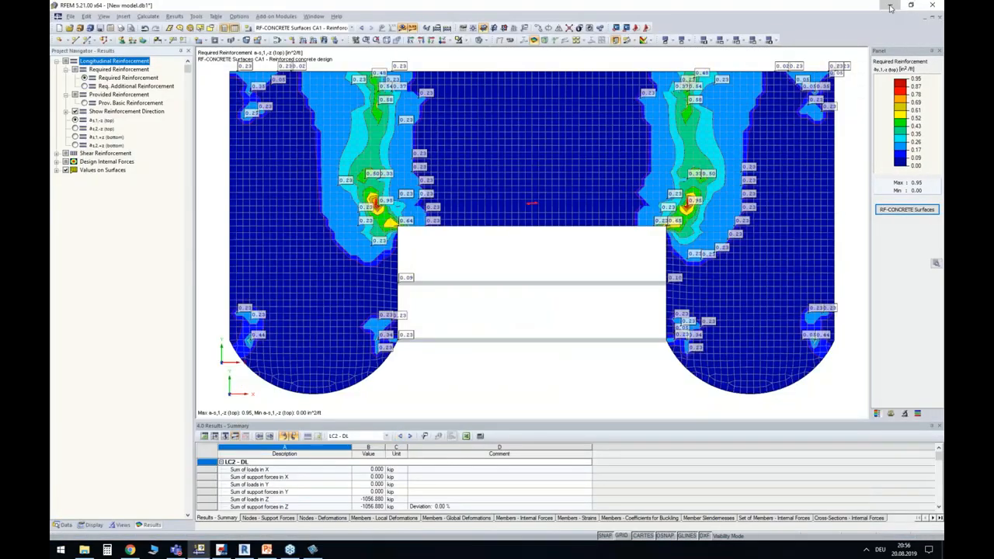
Minimize the open application windows and start Trimble Connect from the desktop.
click(889, 6)
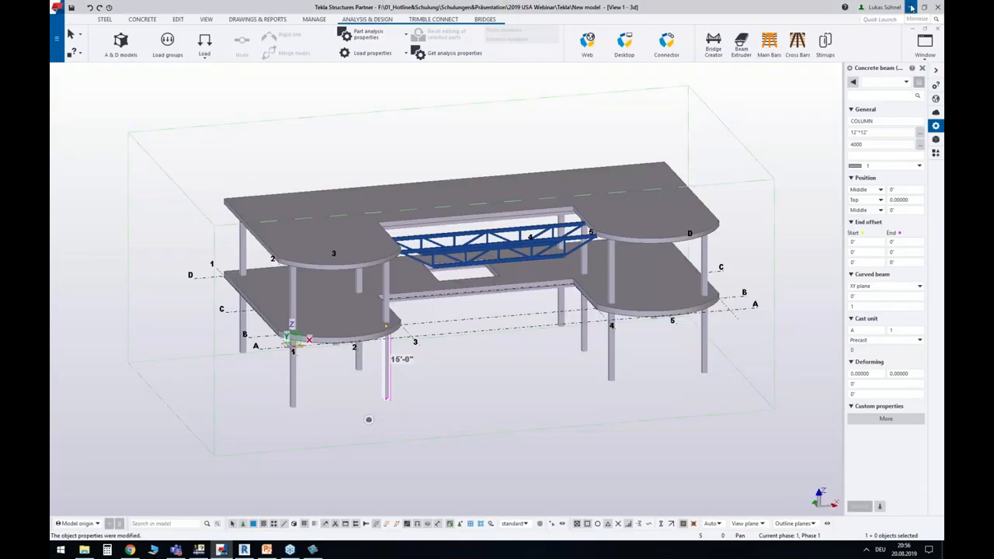
click(910, 7)
click(889, 7)
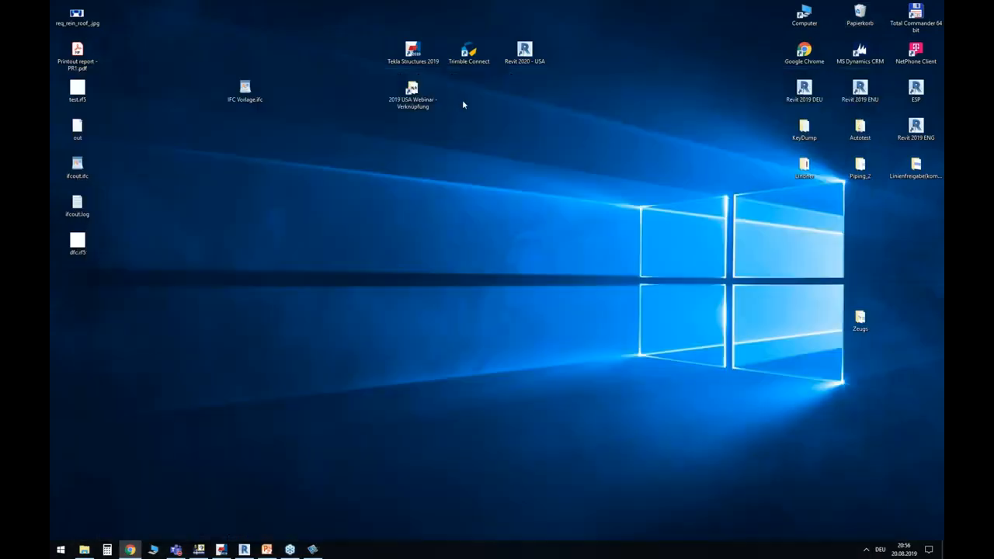
click(470, 52)
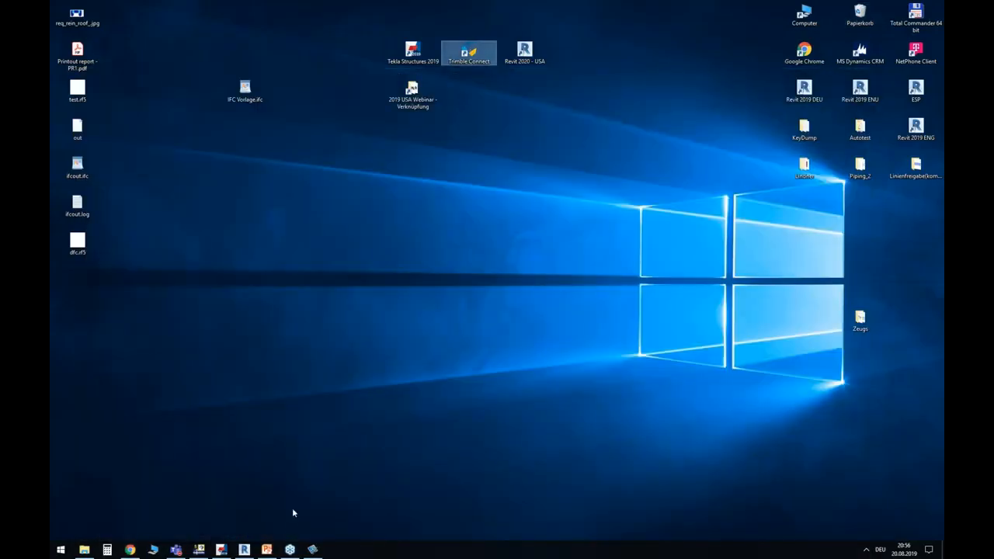
Switch to Tekla Structures and review the export formats, including Trimble Connect.
click(226, 552)
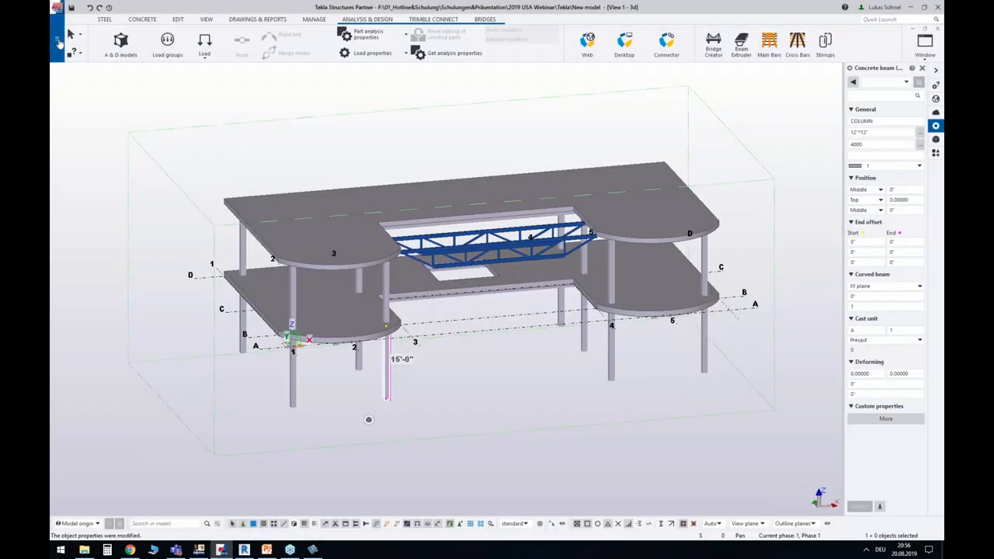
click(56, 7)
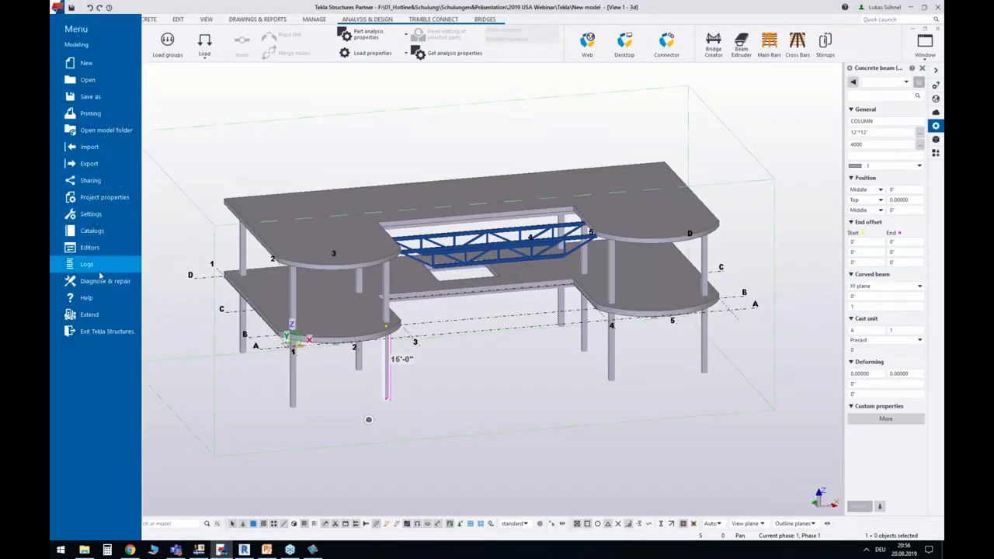
click(90, 163)
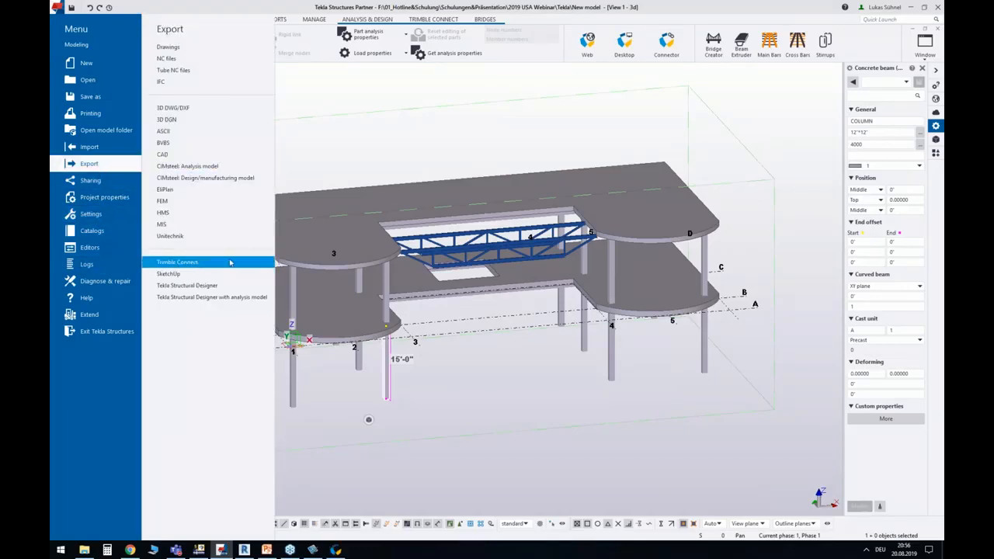
click(417, 147)
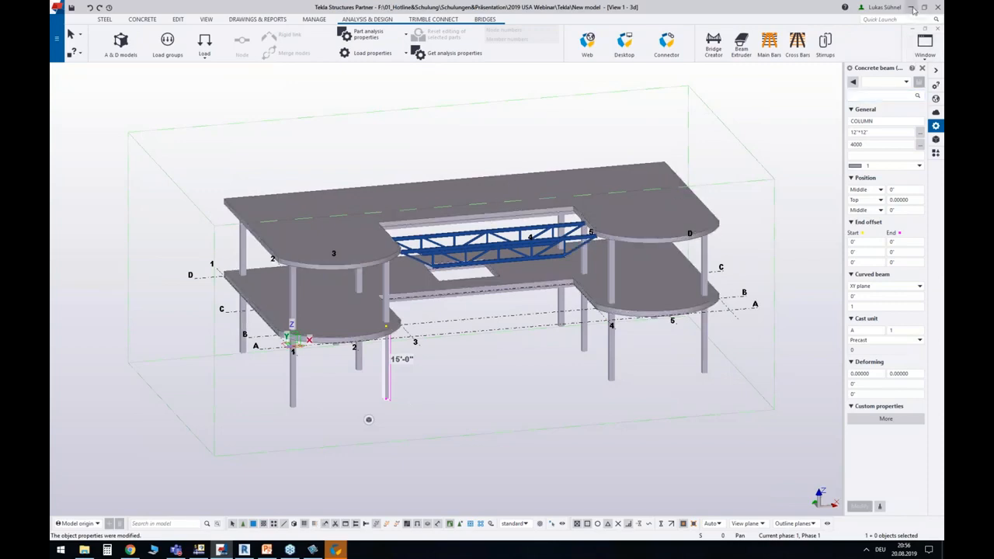
Switch to Trimble Connect, open the Webinar project and show its 3D view.
click(336, 549)
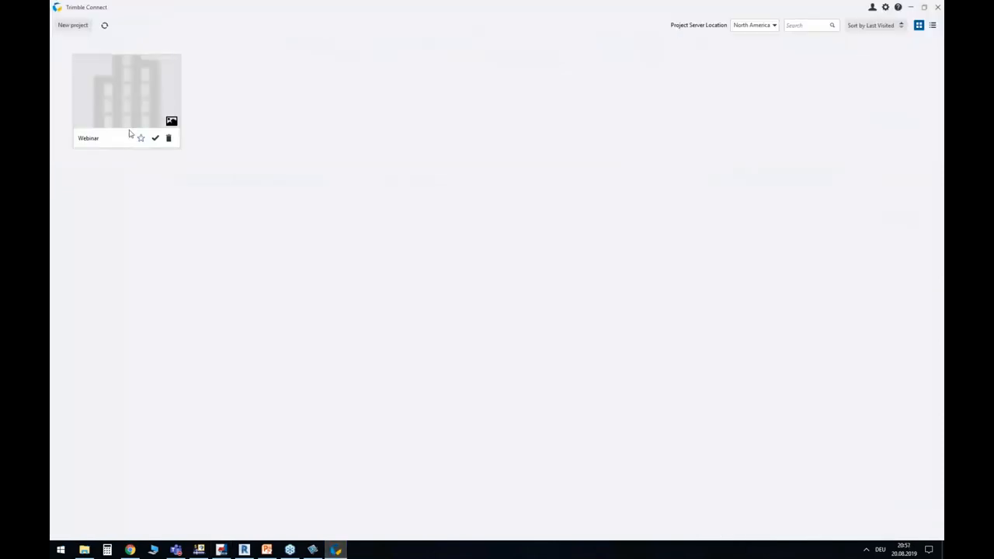
click(112, 88)
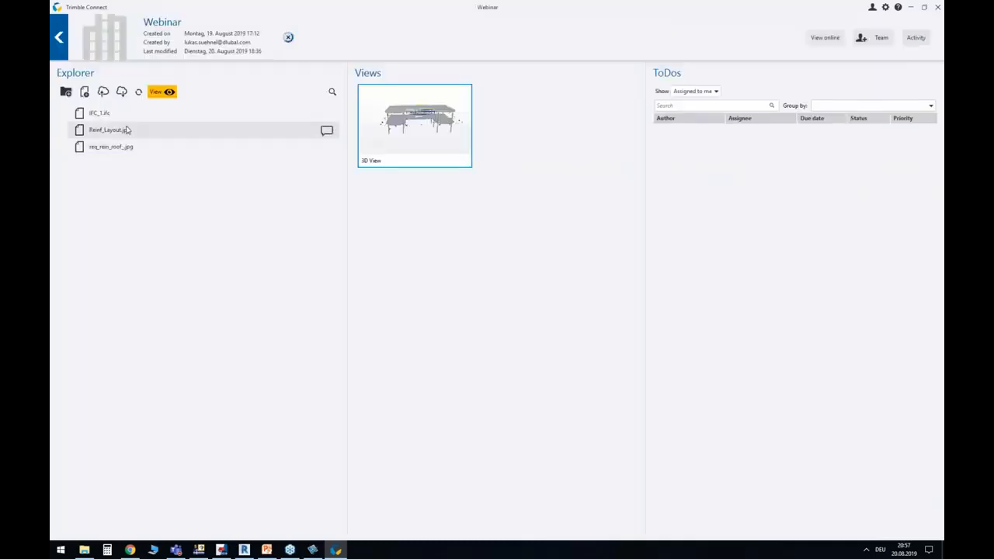
double_click(423, 122)
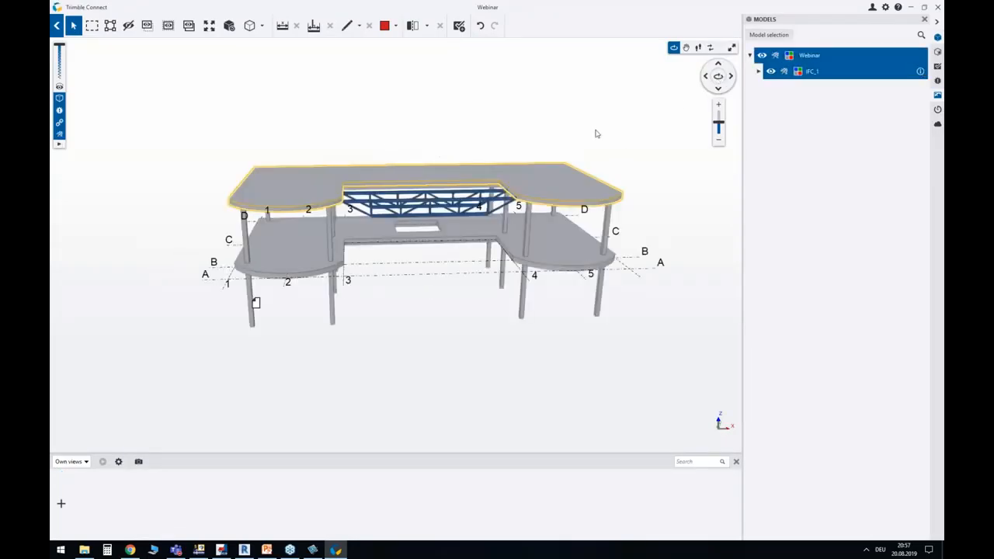
Select the roof slab in the 3D view and open file linking for it.
click(649, 114)
mouse_move(509, 192)
mouse_down()
mouse_move(495, 116)
mouse_move(452, 111)
mouse_move(435, 167)
mouse_move(511, 189)
mouse_up()
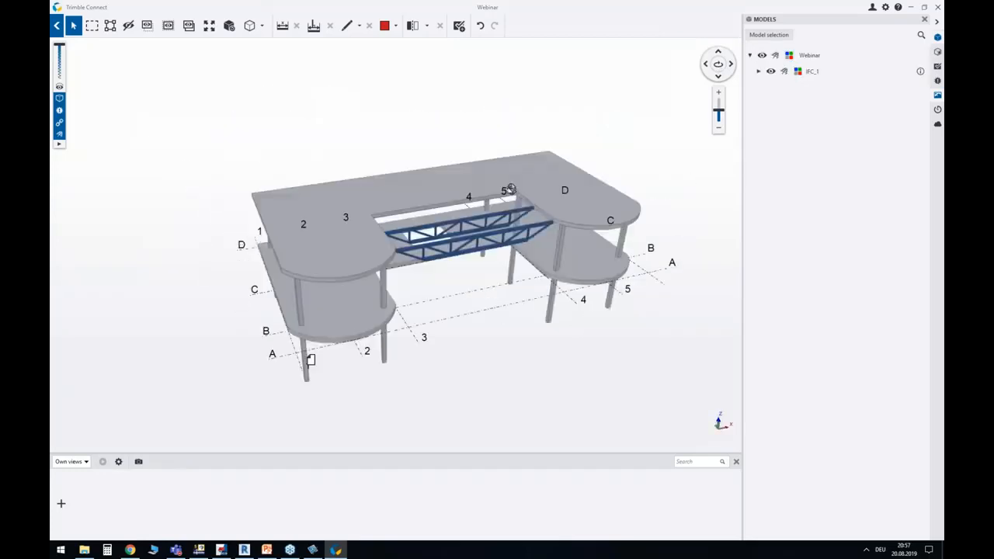
click(360, 273)
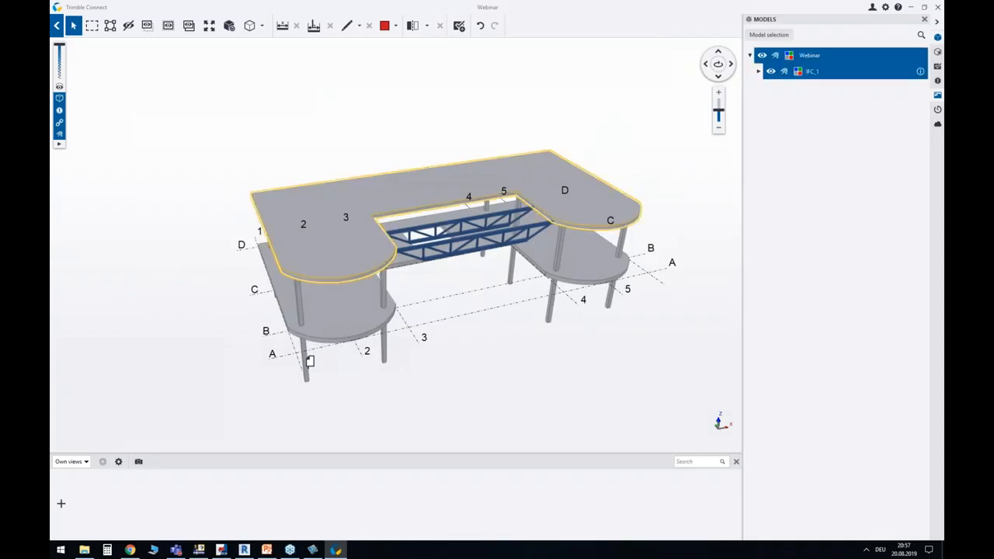
mouse_move(371, 269)
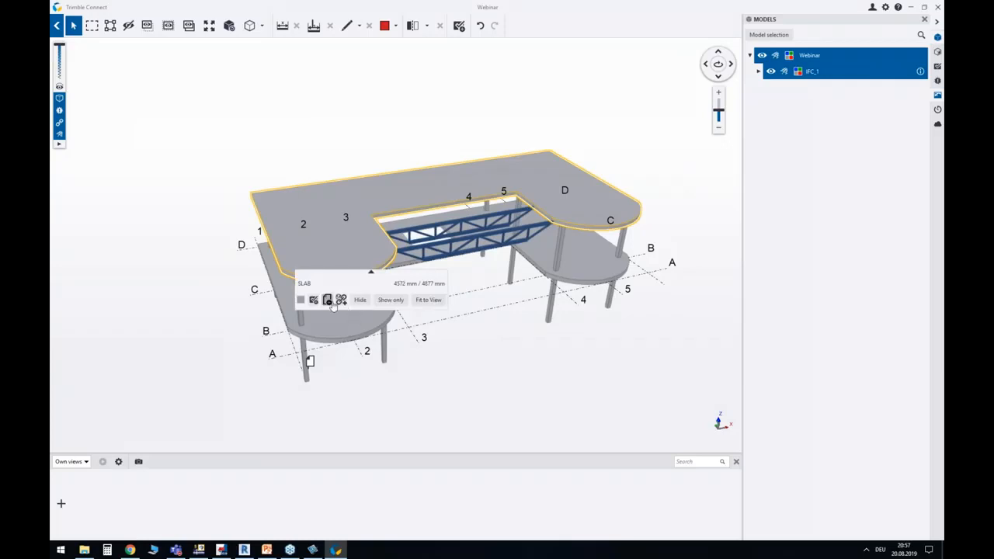
click(330, 298)
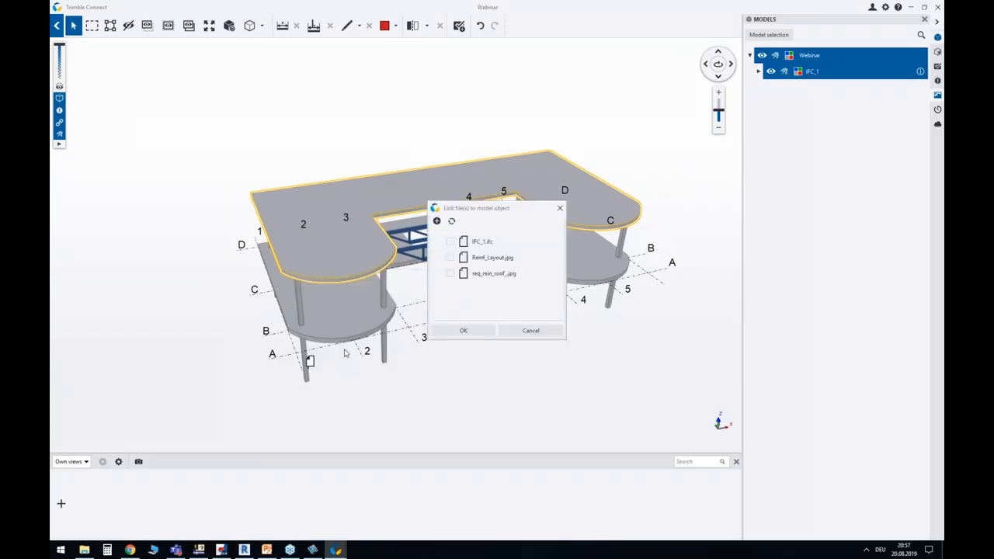
Add req_rein_roof_.jpg from the desktop to the project files and link it to the roof slab.
click(436, 220)
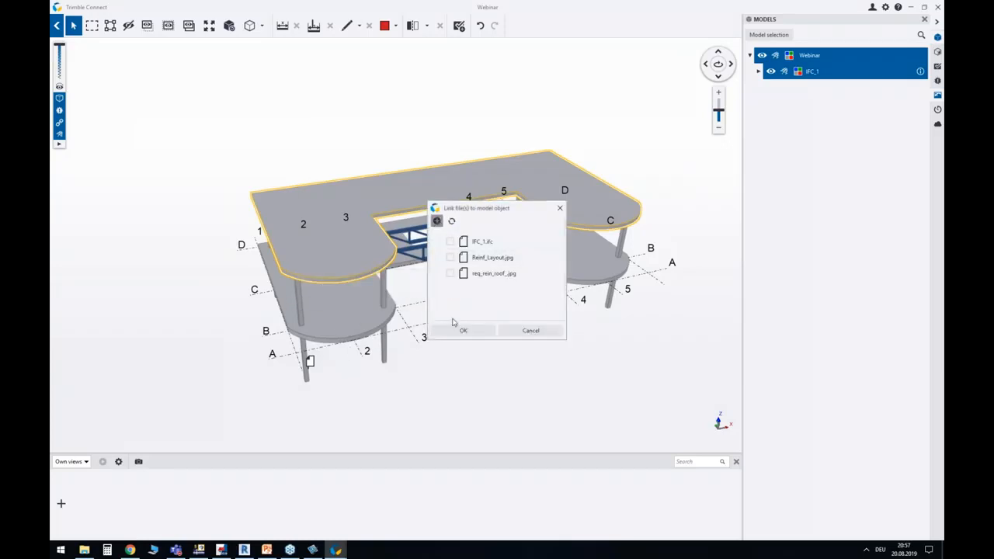
click(544, 334)
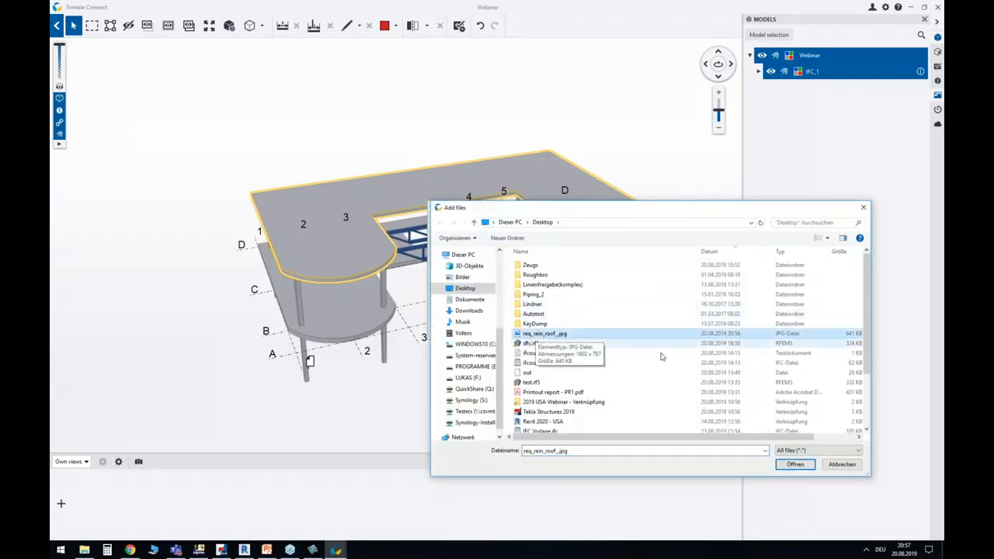
click(794, 463)
click(482, 284)
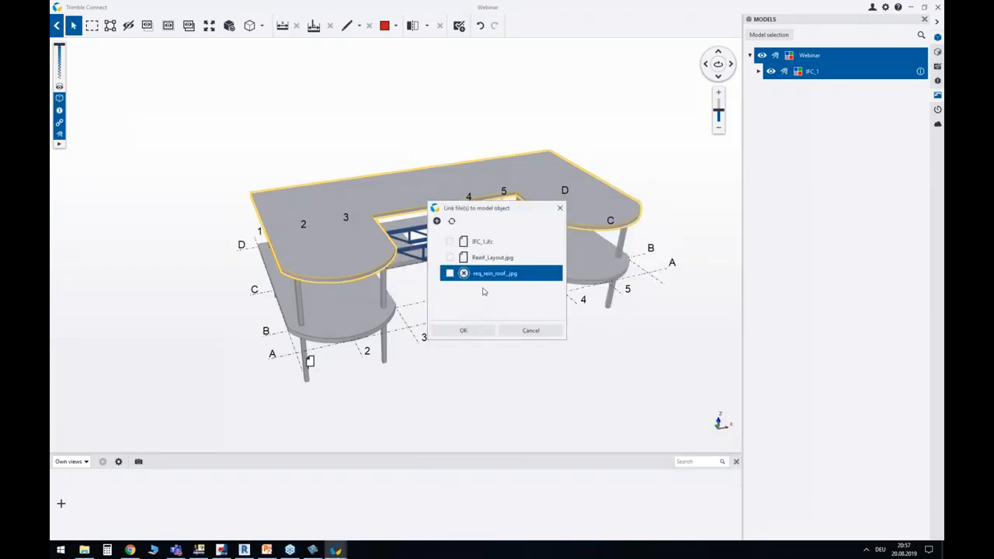
click(449, 274)
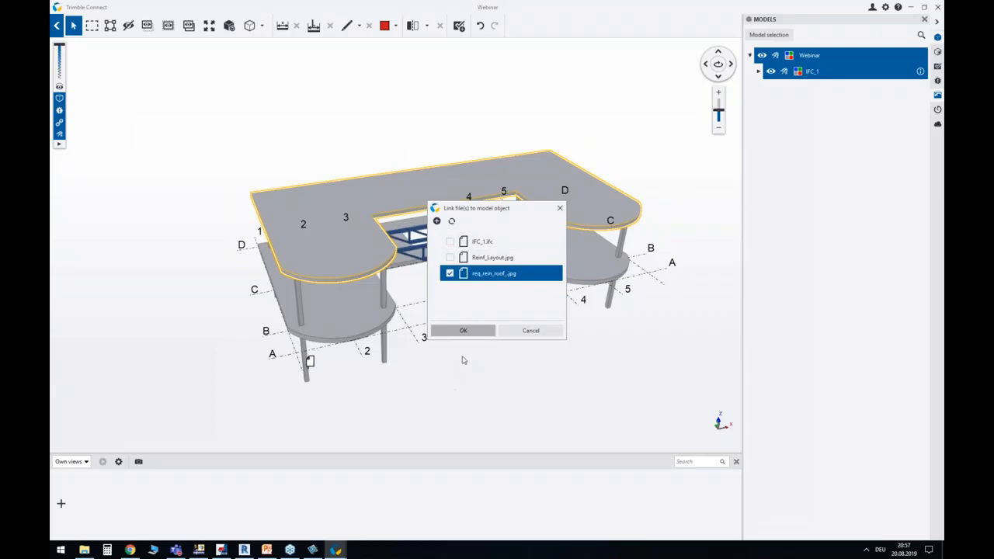
click(463, 331)
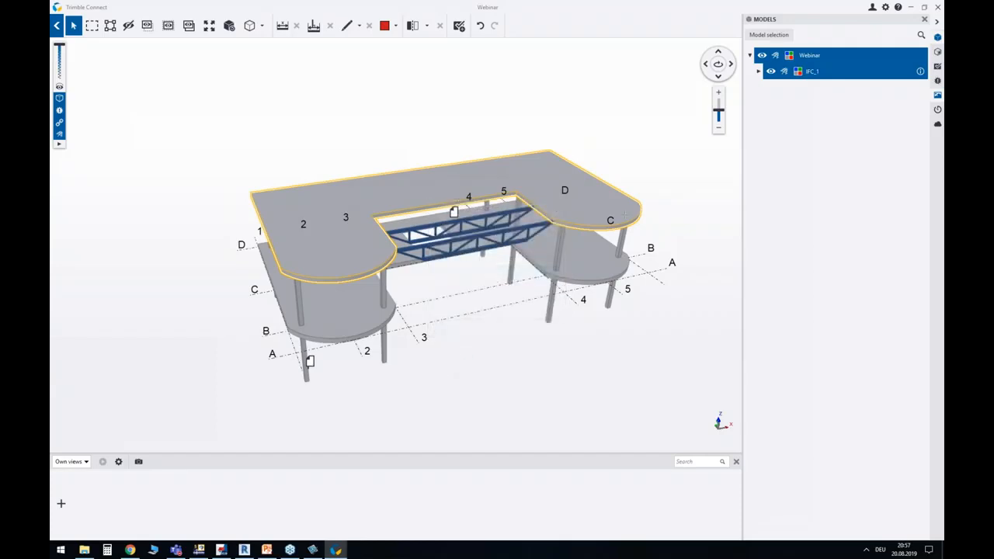
Open the reinforcement image linked to the roof slab, view it and close the photo viewer.
click(463, 126)
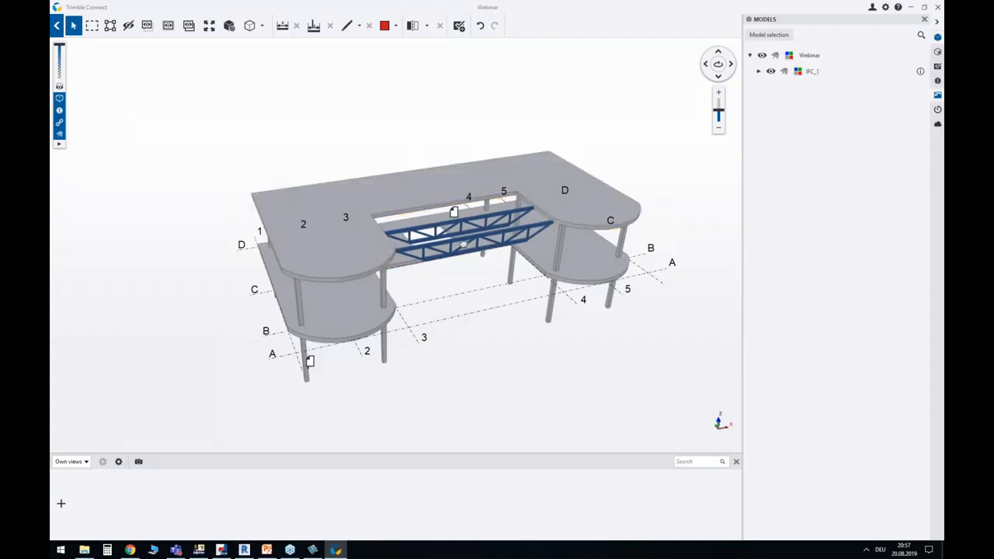
middle_drag(463, 243, 437, 223)
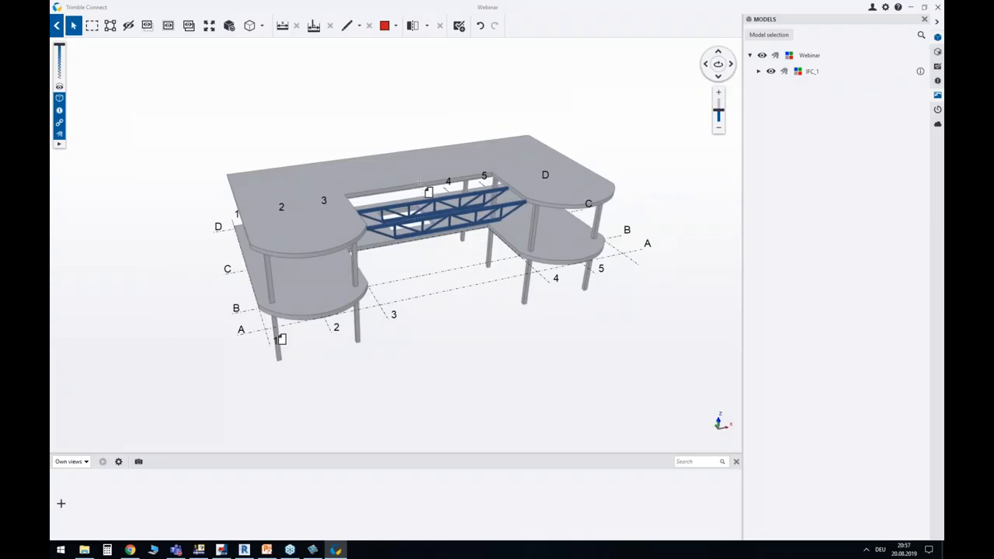
click(418, 184)
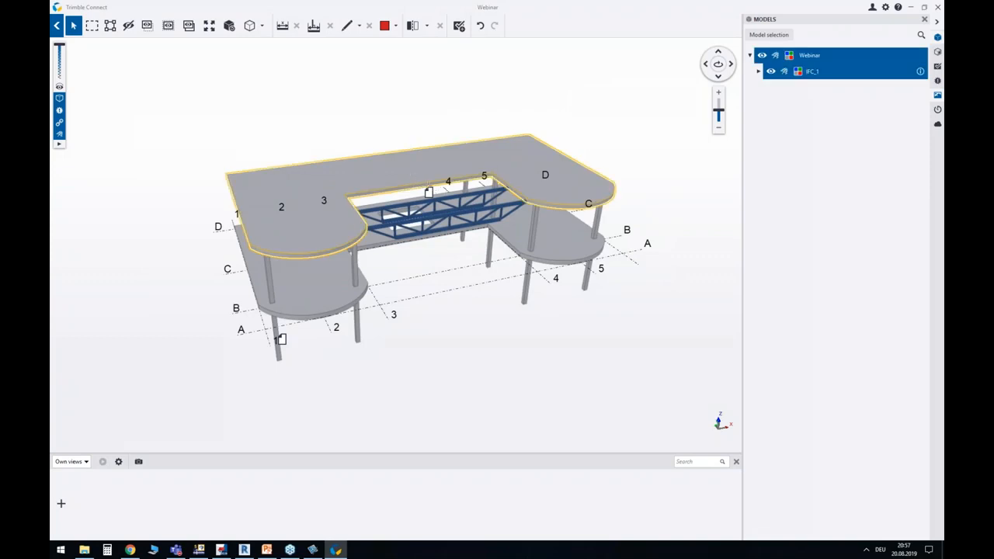
click(409, 127)
click(424, 183)
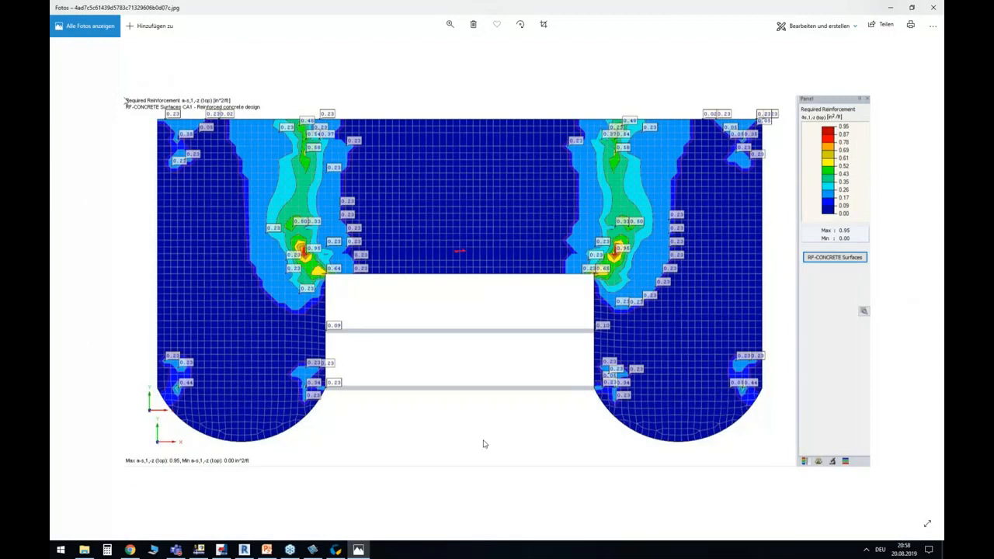
click(932, 7)
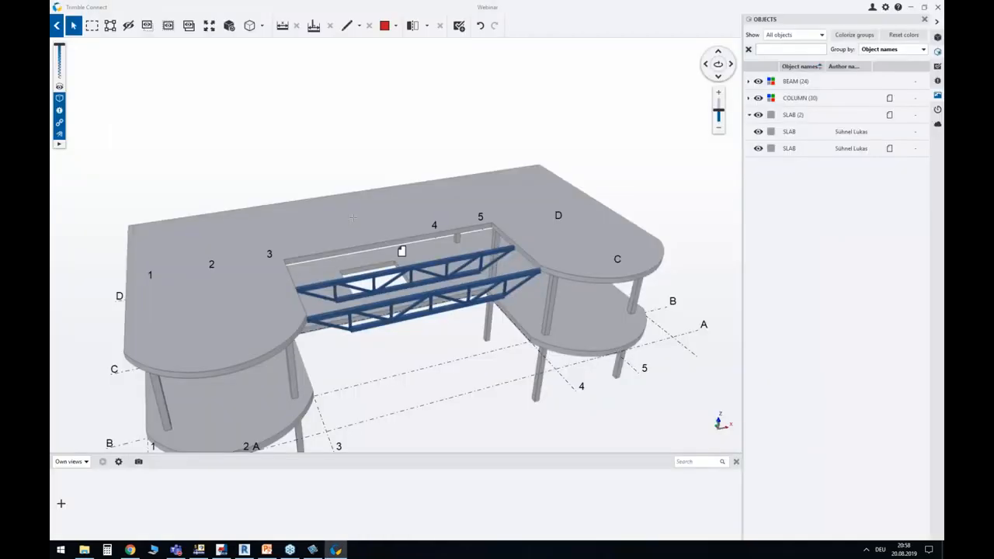
Open the reinforcement layout image linked to the lower column near grid A/1, view it and close it.
scroll(367, 186, down, 3)
drag(259, 364, 347, 308)
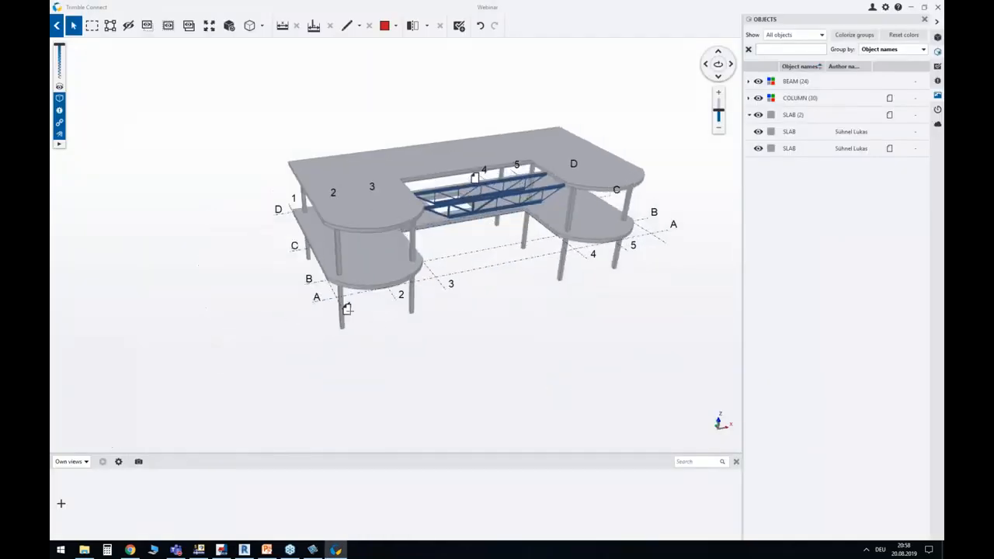
scroll(347, 308, up, 3)
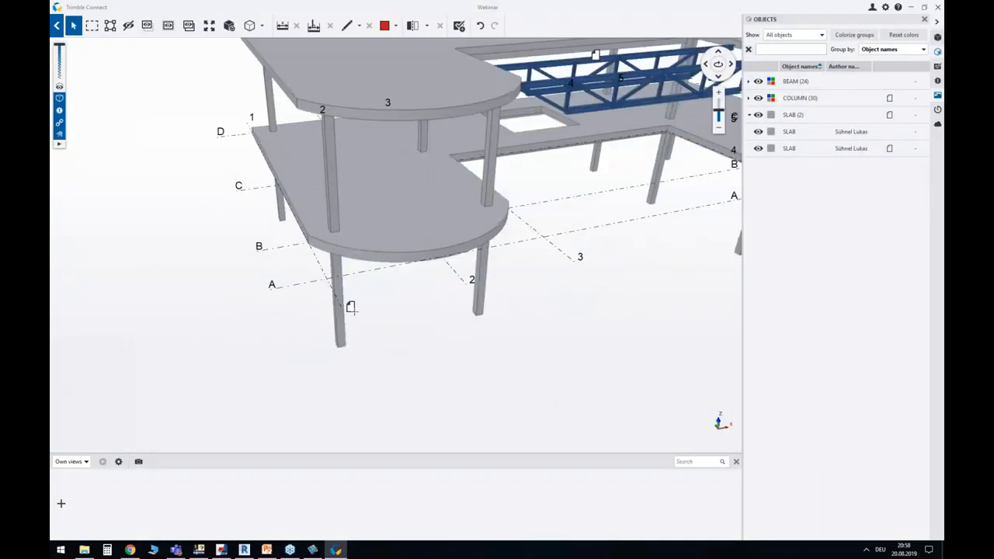
click(344, 301)
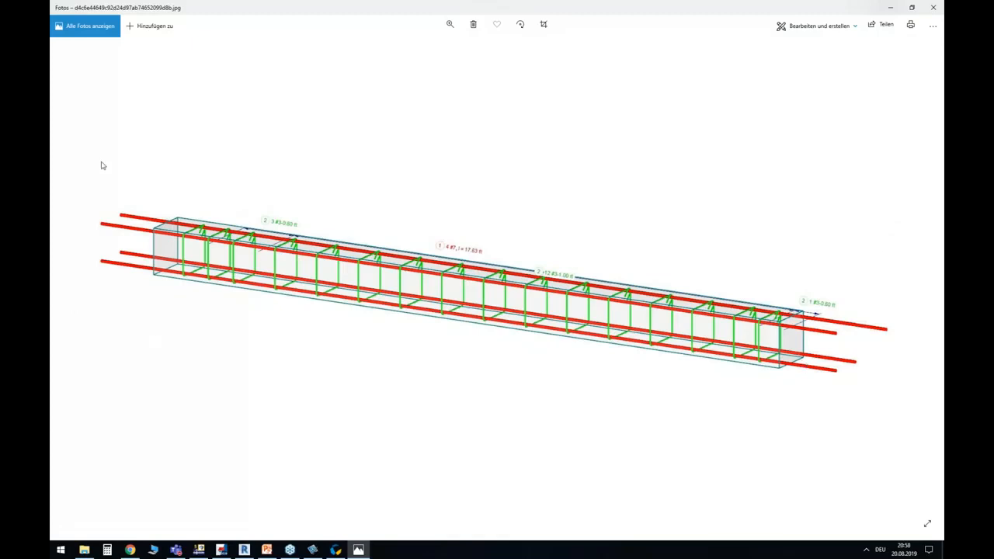
click(934, 7)
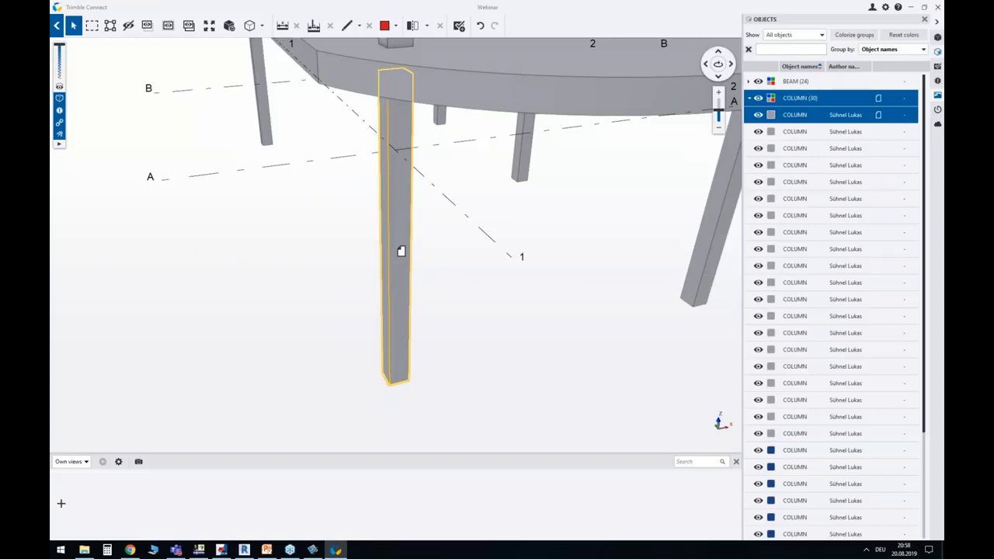
Close Trimble Connect and exit Tekla Structures without saving the model.
scroll(384, 294, down, 3)
scroll(393, 275, down, 4)
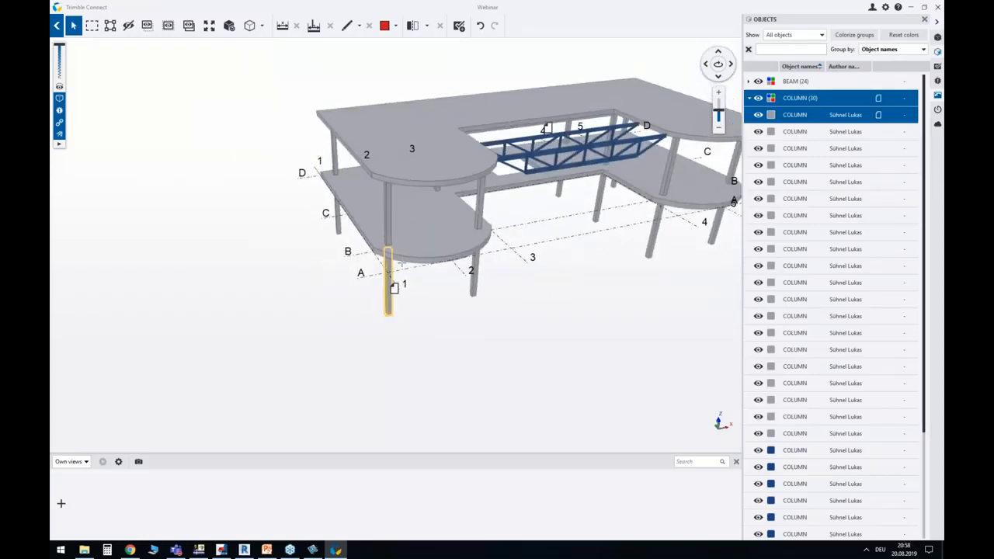
middle_drag(534, 213, 464, 235)
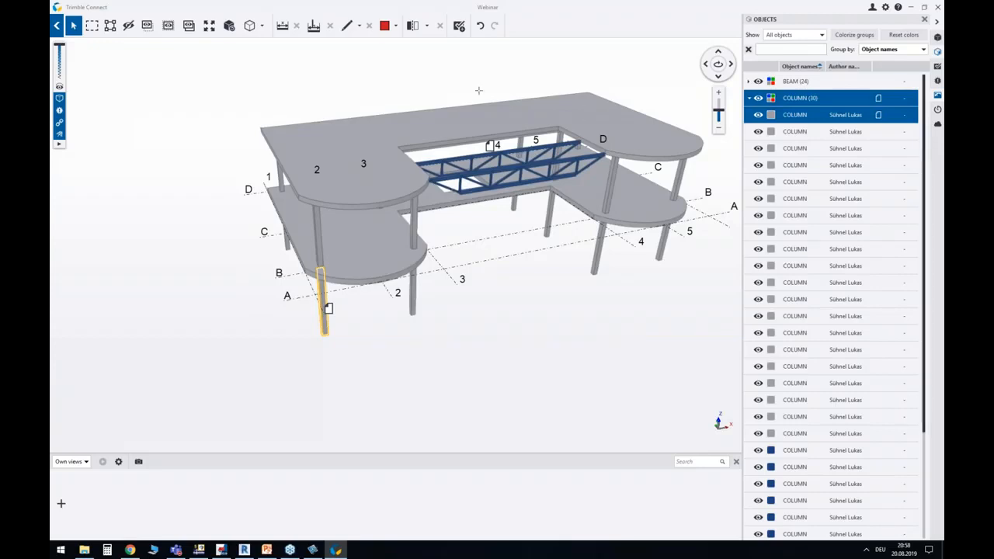
middle_drag(708, 67, 597, 116)
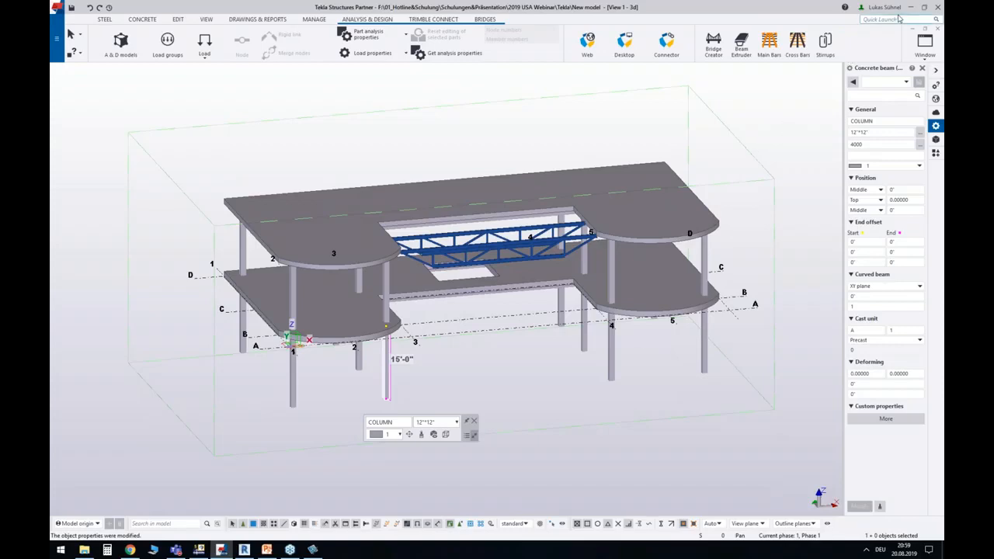
click(938, 7)
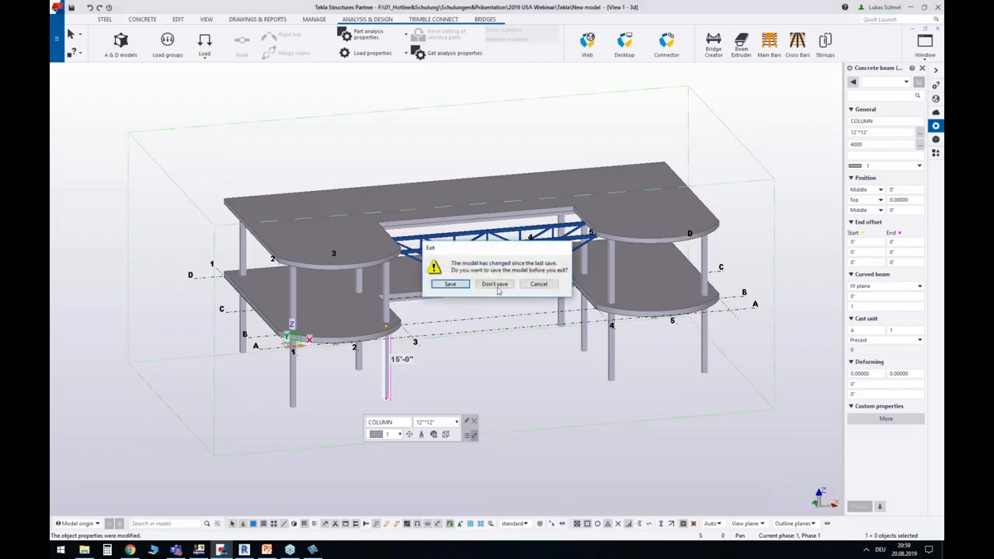
click(537, 289)
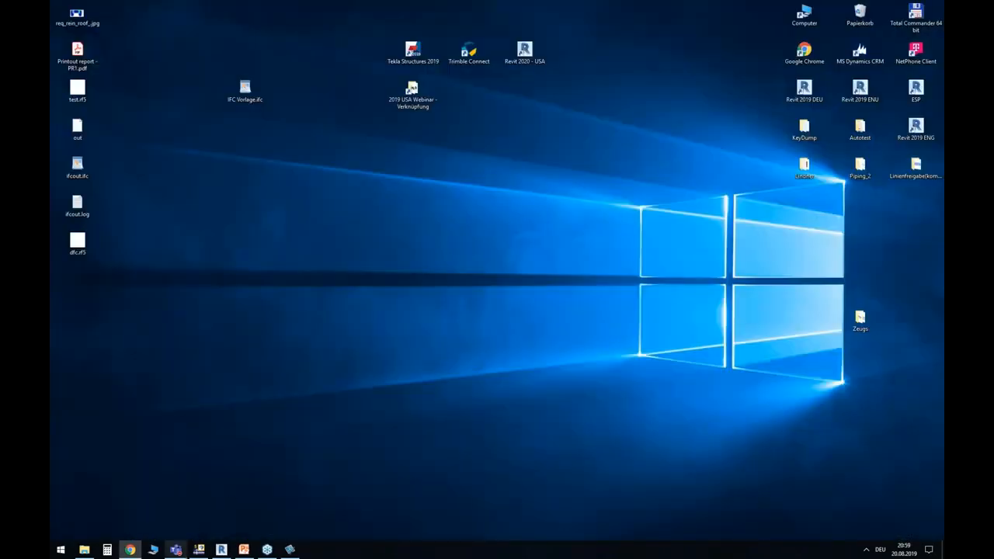
Switch to RFEM, open the import formats and review the Tekla Structures, IFC 2x3 and Bentley ISM options.
click(198, 548)
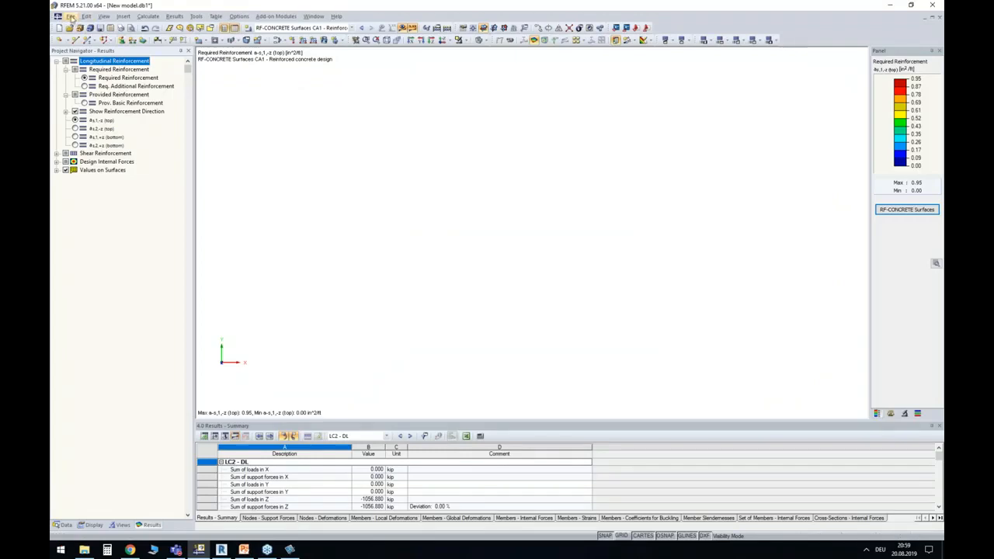
click(71, 18)
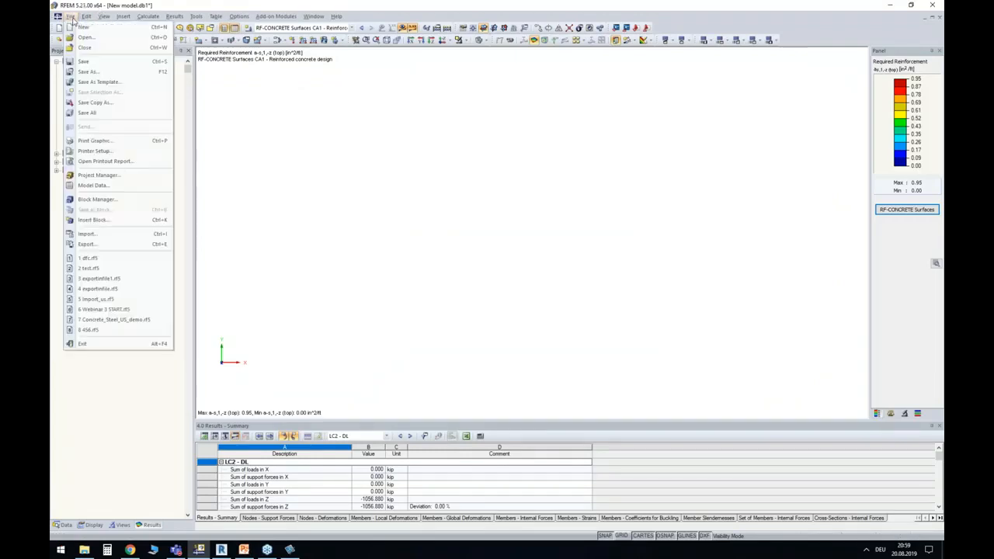
click(100, 235)
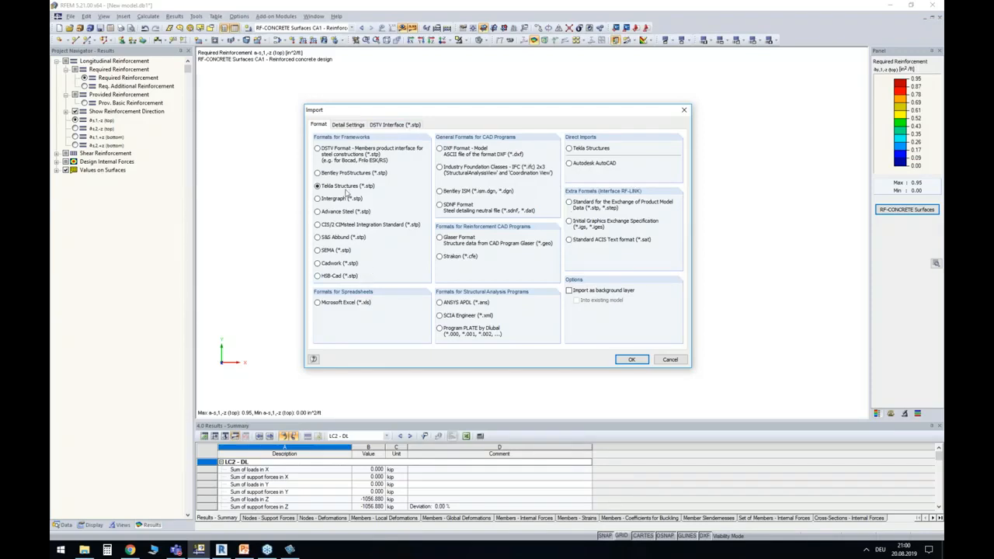
drag(350, 115, 359, 110)
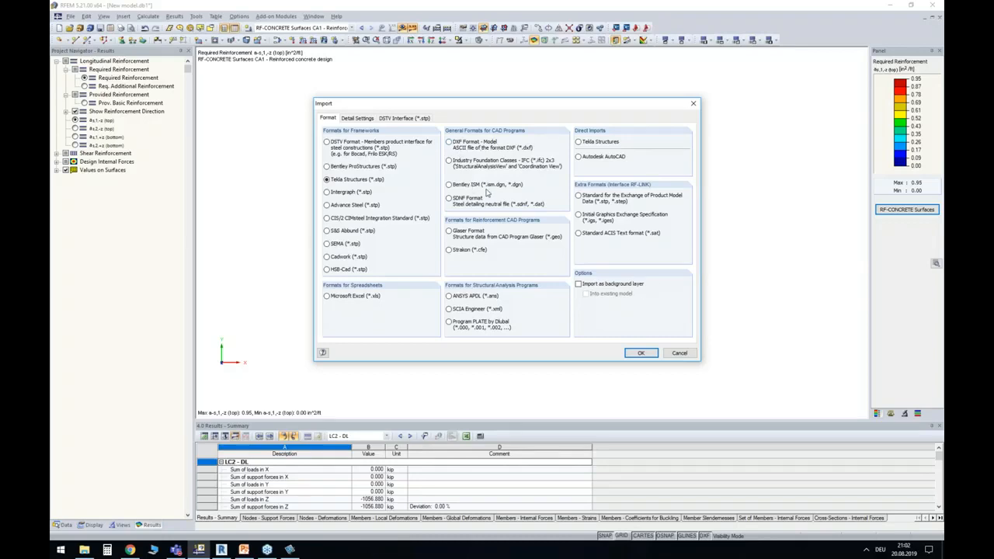
click(449, 162)
click(471, 188)
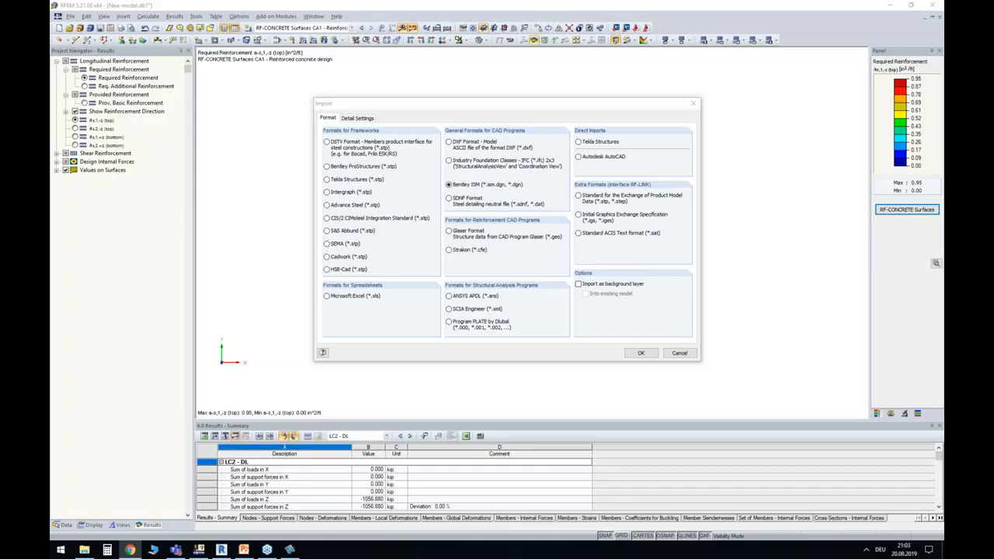
Review Bentley's Integrated Structural Modeling web page in Chrome, return to RFEM and select the SDNF import format.
drag(943, 272, 365, 1)
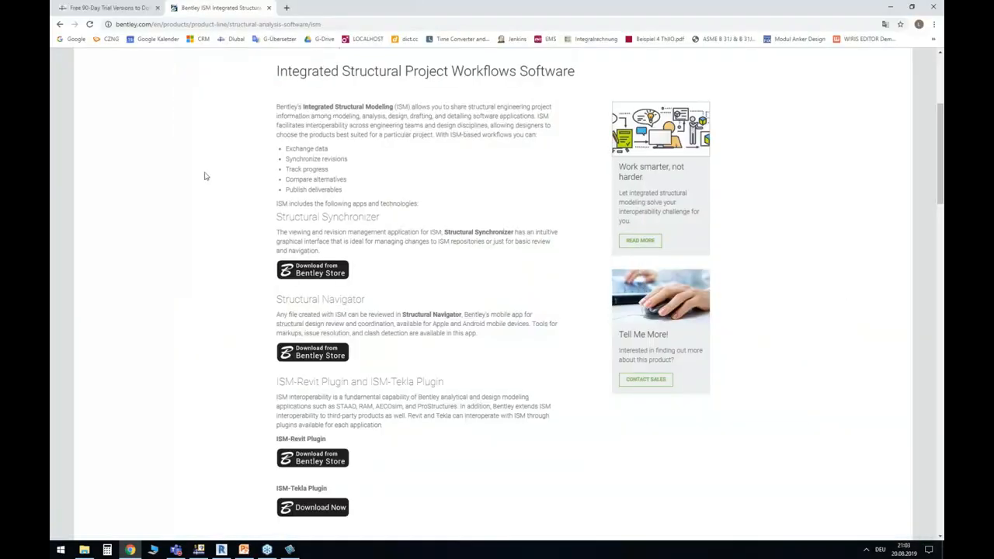
scroll(372, 164, up, 3)
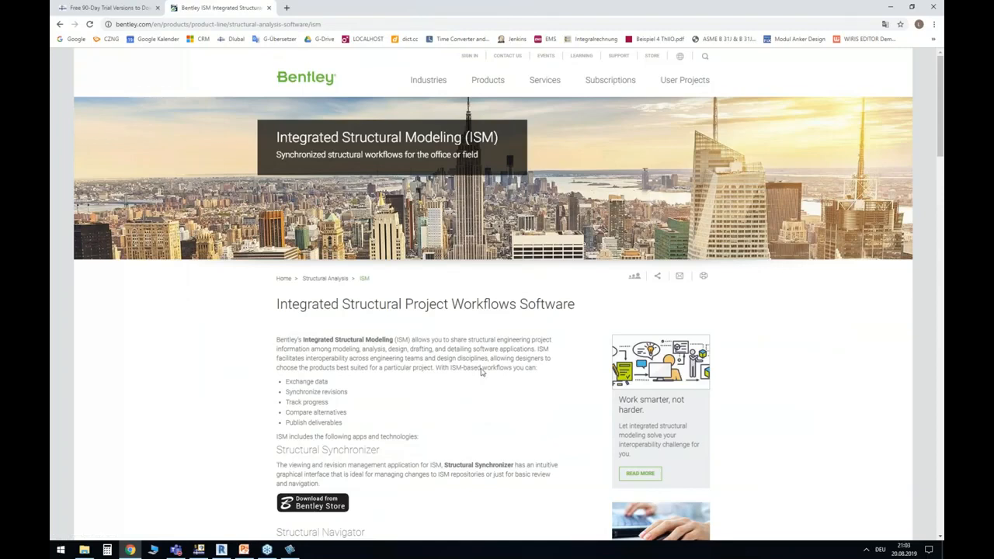
scroll(481, 372, down, 1)
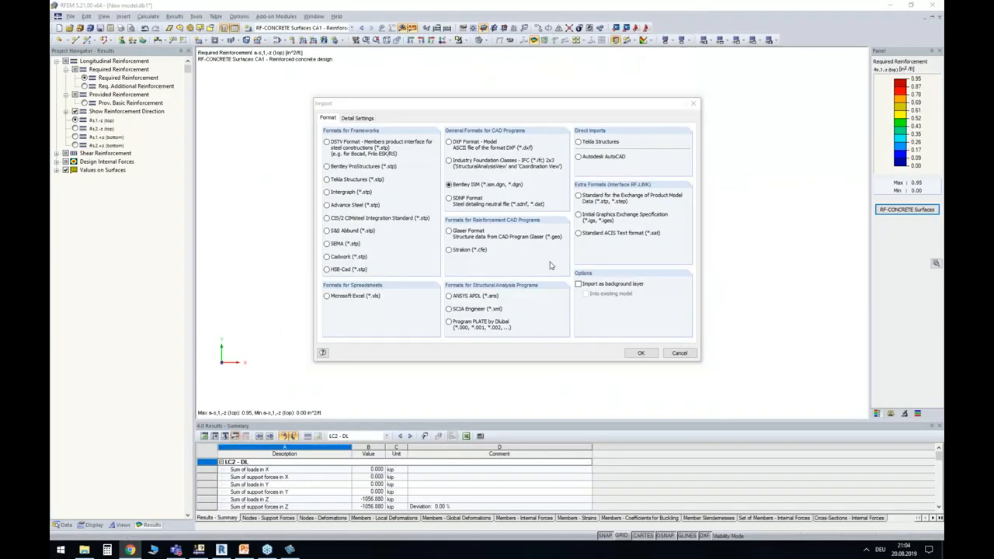
click(467, 202)
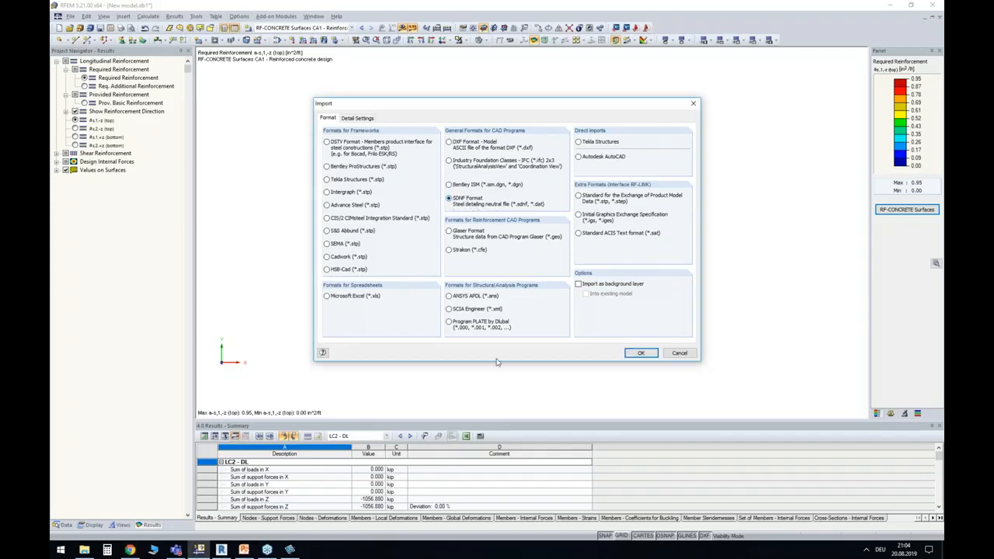